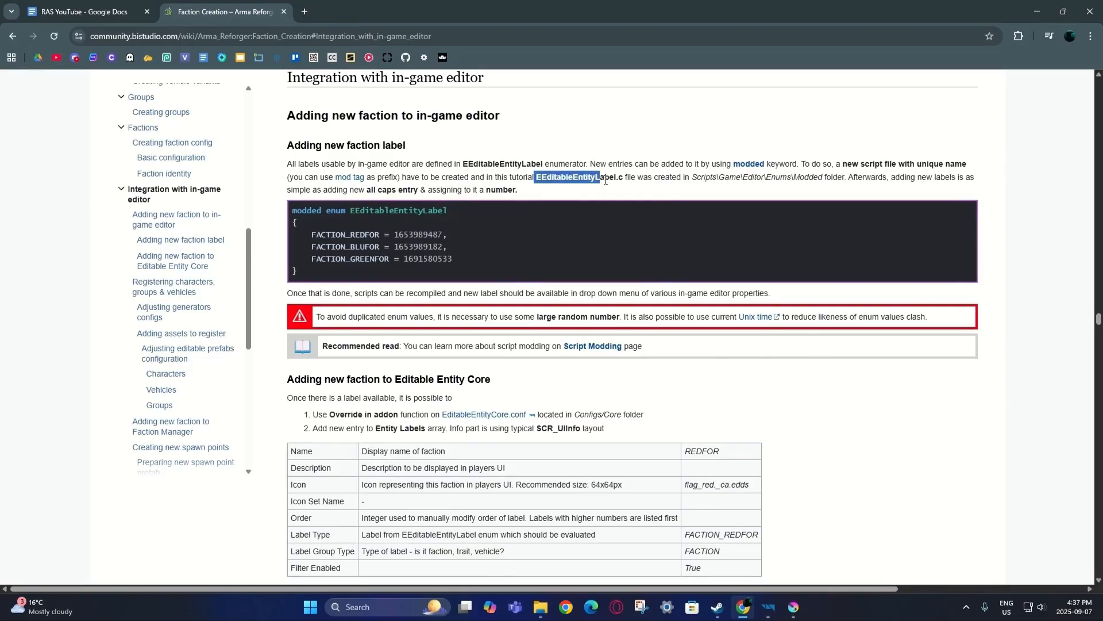
Filter the Workbench Resource Browser to EEditableEntityLabel.c by pasting its name and select the base-game file.
click(743, 604)
click(68, 54)
text(EEditableEntityLabel.c)
click(48, 69)
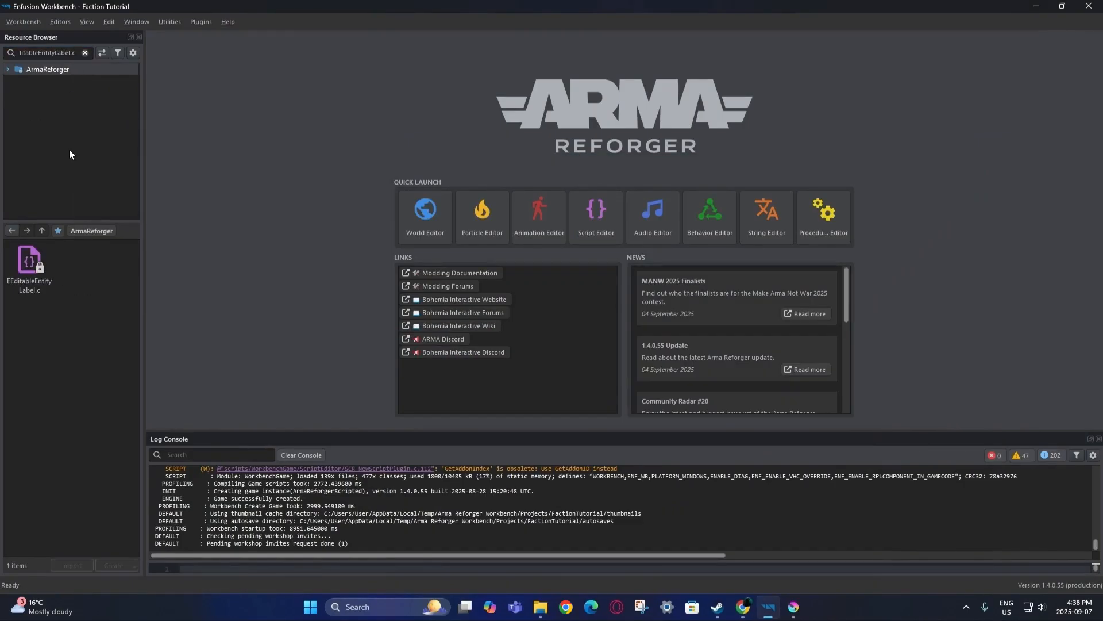
Duplicate EEditableEntityLabel.c into the FactionTutorial project as EEditableEntityLabel_Test.c.
right_click(47, 267)
click(105, 464)
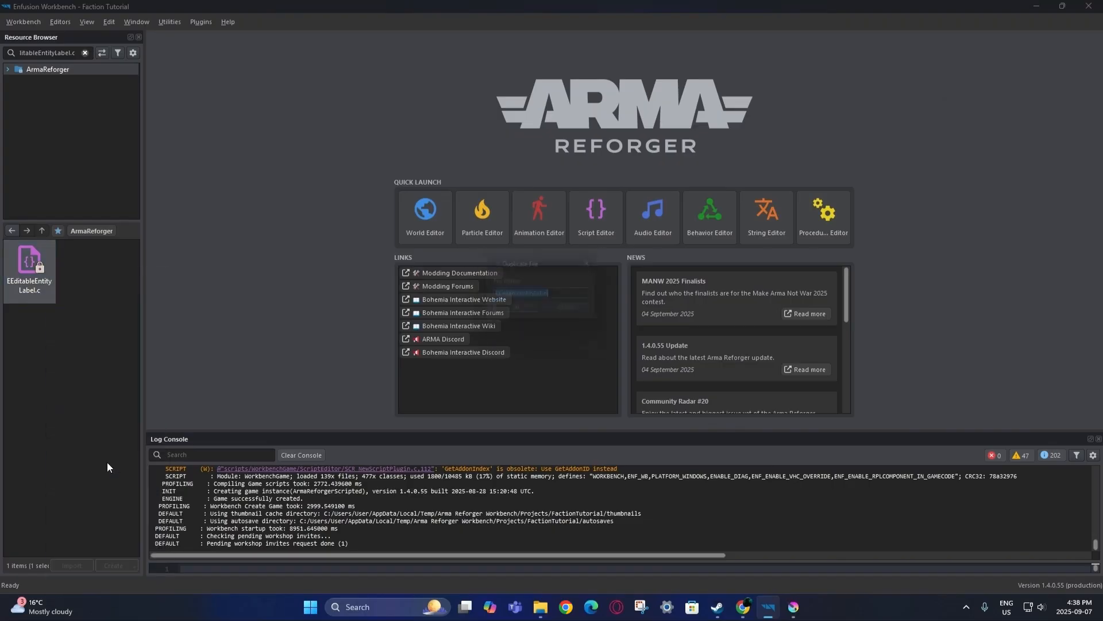
click(571, 298)
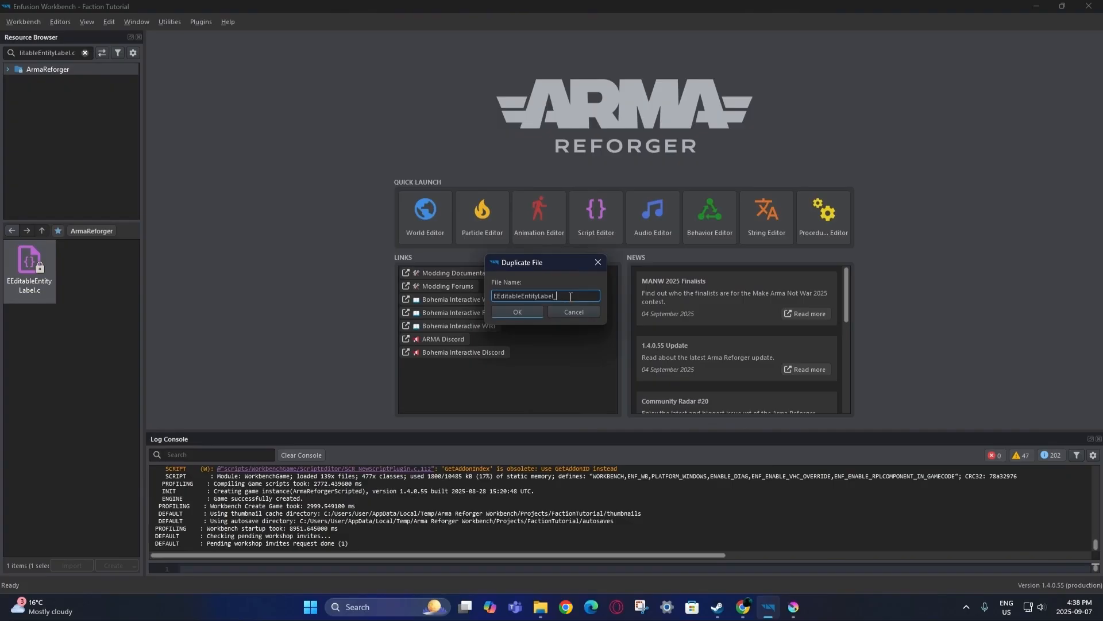
text(_Test)
click(517, 311)
Open EEditableEntityLabel_Test.c from FactionTutorial's scripts/Game/Editor/Enums folder in the Script Editor.
click(84, 53)
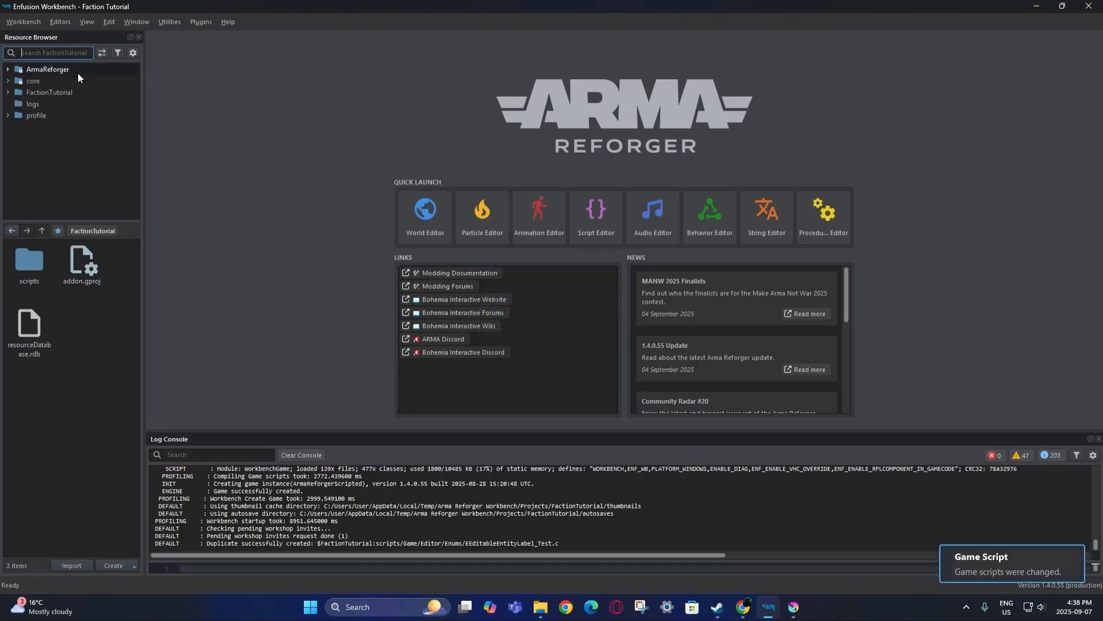
click(71, 91)
double_click(28, 258)
double_click(28, 259)
double_click(28, 258)
double_click(29, 258)
click(28, 259)
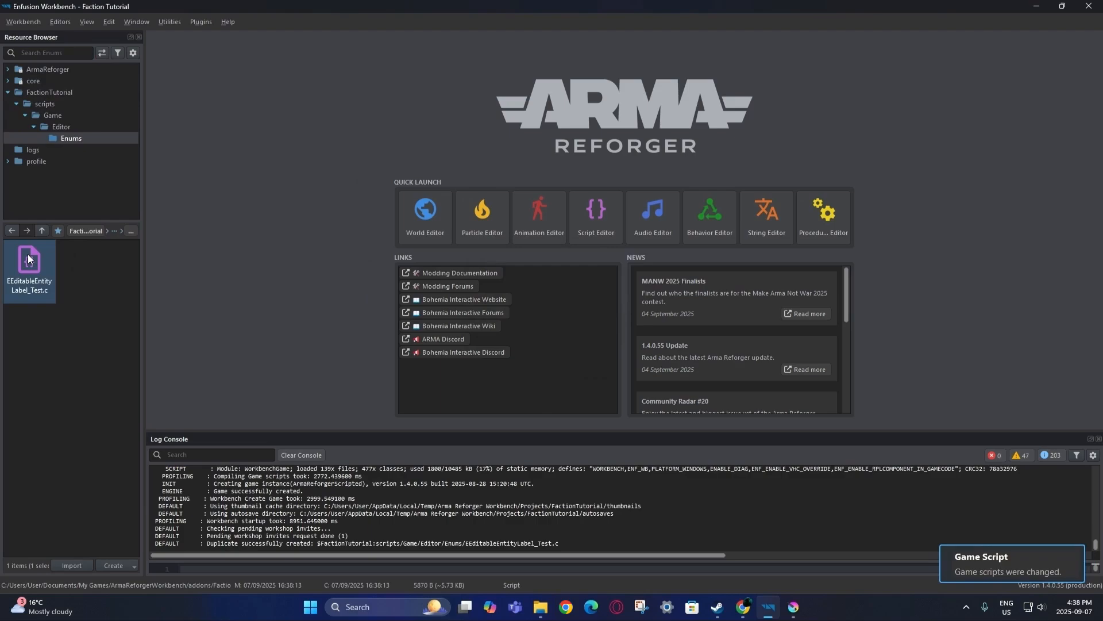
double_click(29, 258)
click(474, 219)
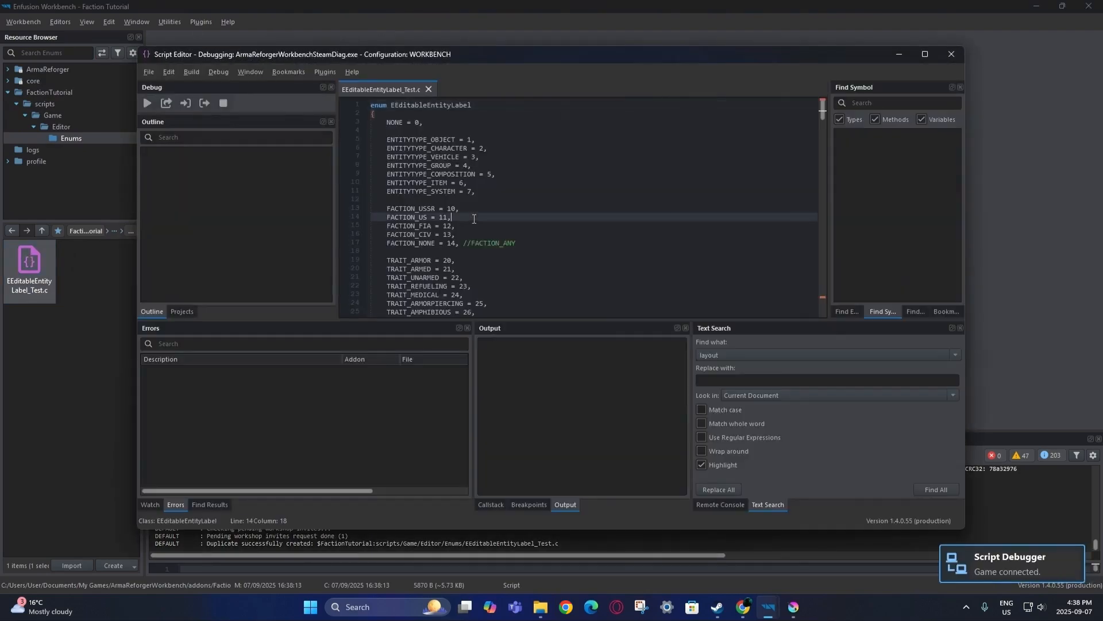
Clear the script and paste in the wiki's modded enum EEditableEntityLabel code with REDFOR, BLUFOR and GREENFOR.
key(ctrl+a)
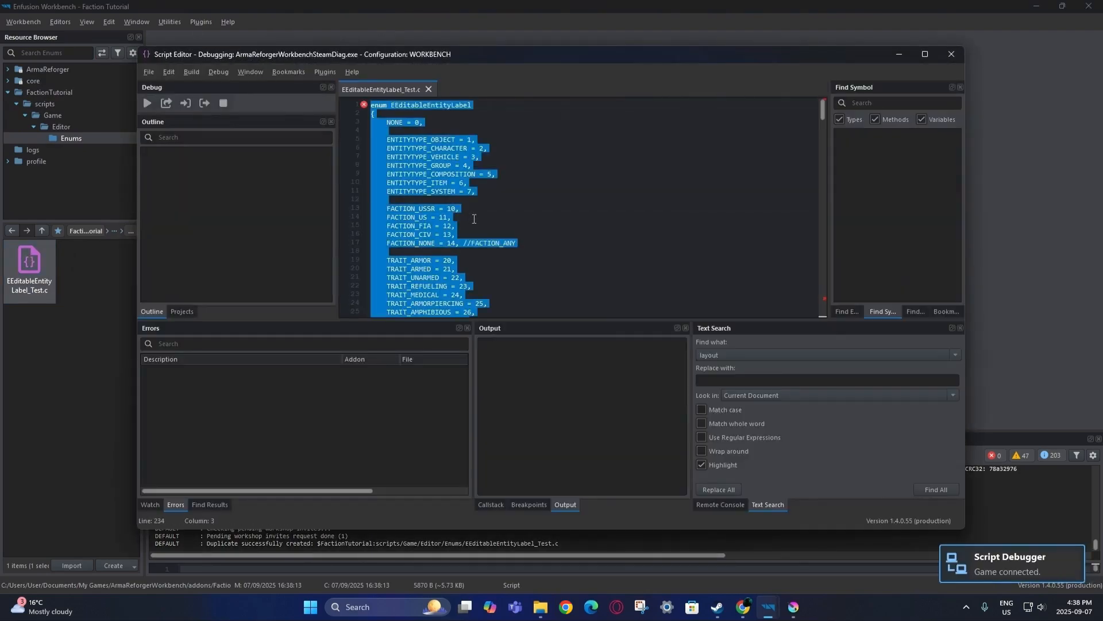
key(Delete)
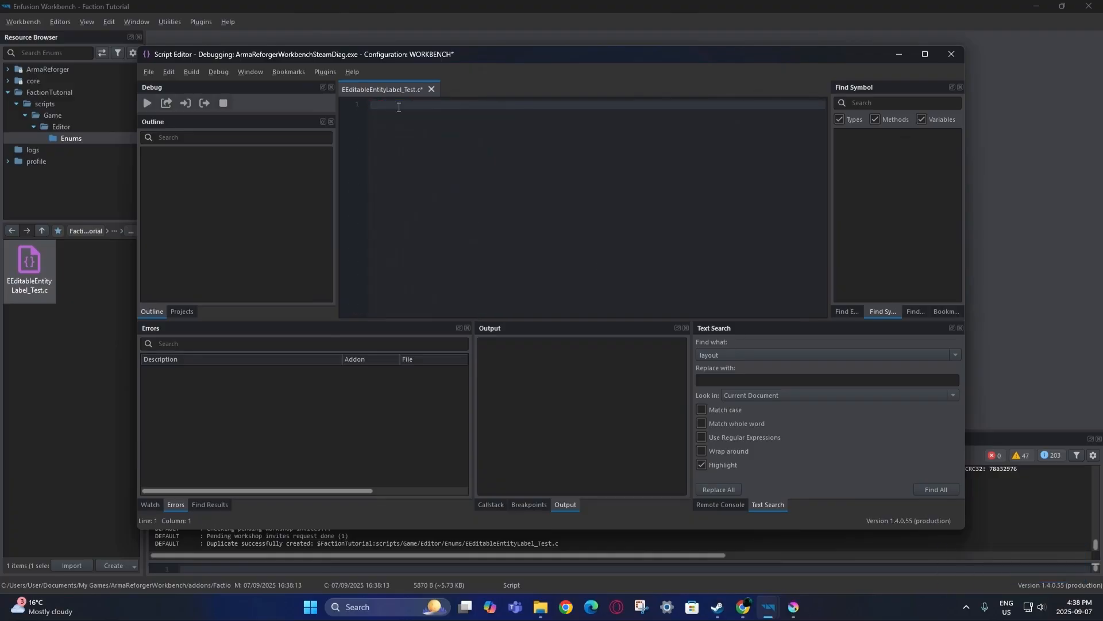
click(742, 607)
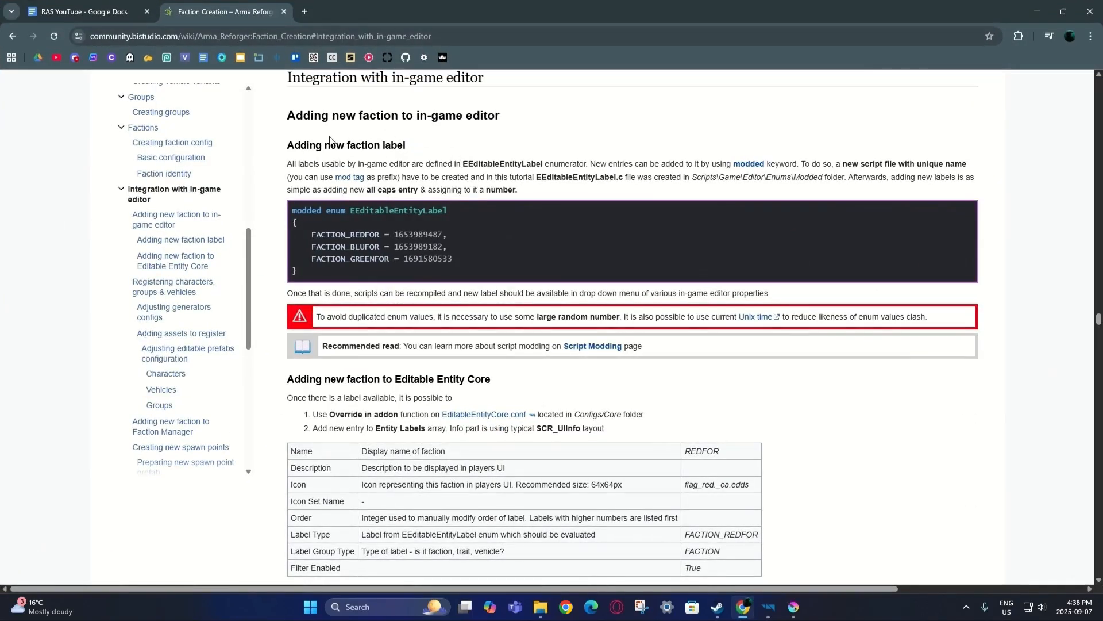
drag(302, 270, 295, 208)
key(ctrl+c)
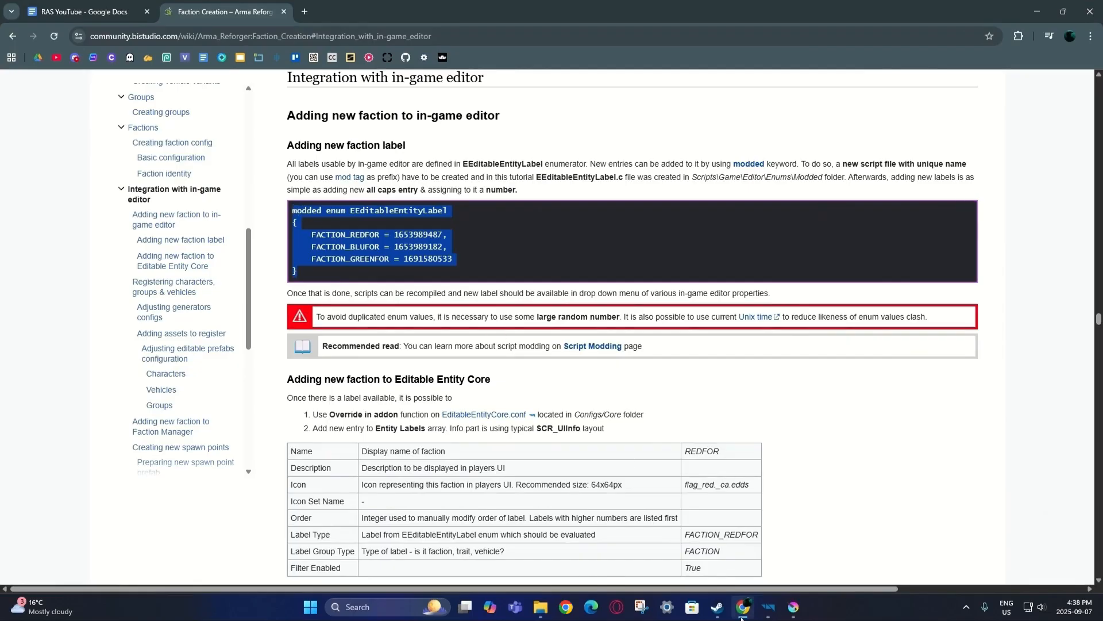
click(769, 607)
key(ctrl+v)
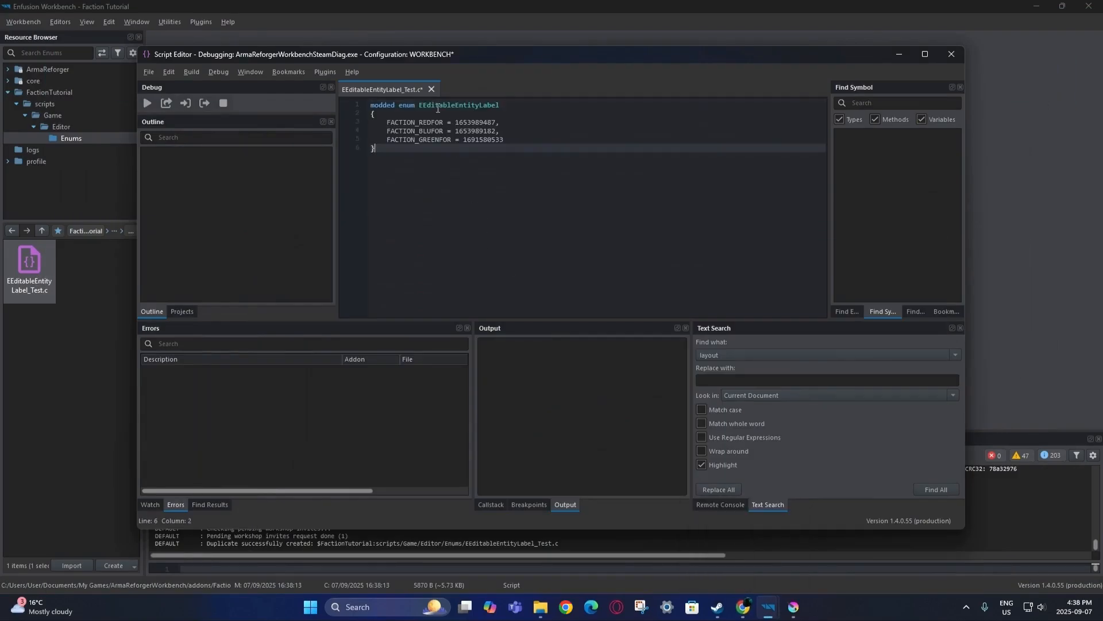
Delete the FACTION_BLUFOR and FACTION_GREENFOR entries from the enum.
drag(505, 140, 371, 131)
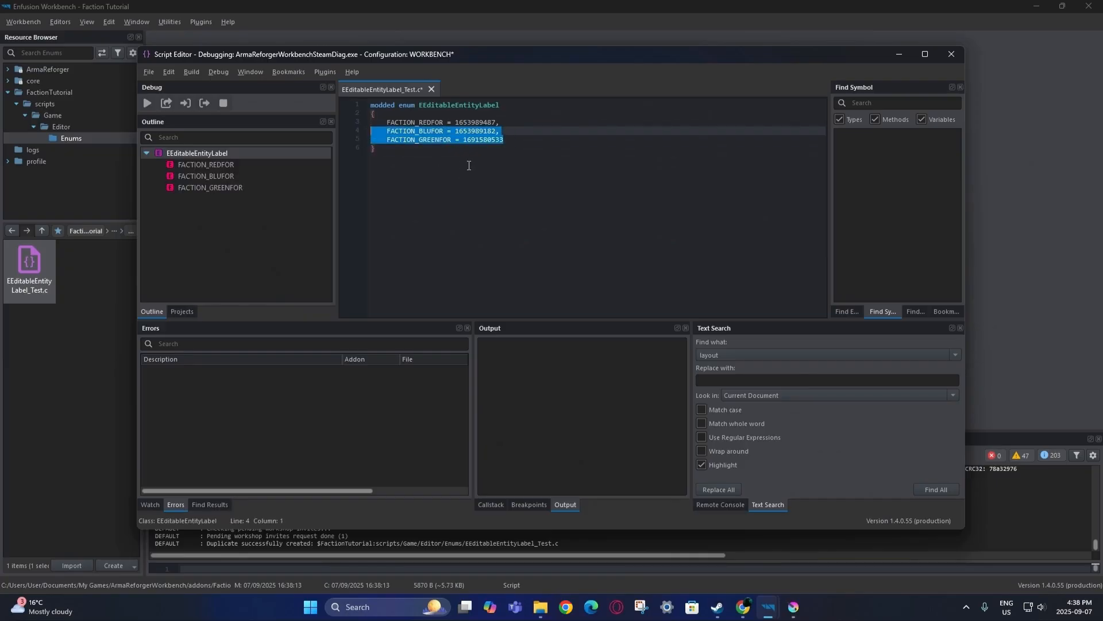
key(BackSpace)
key(BackSpace)
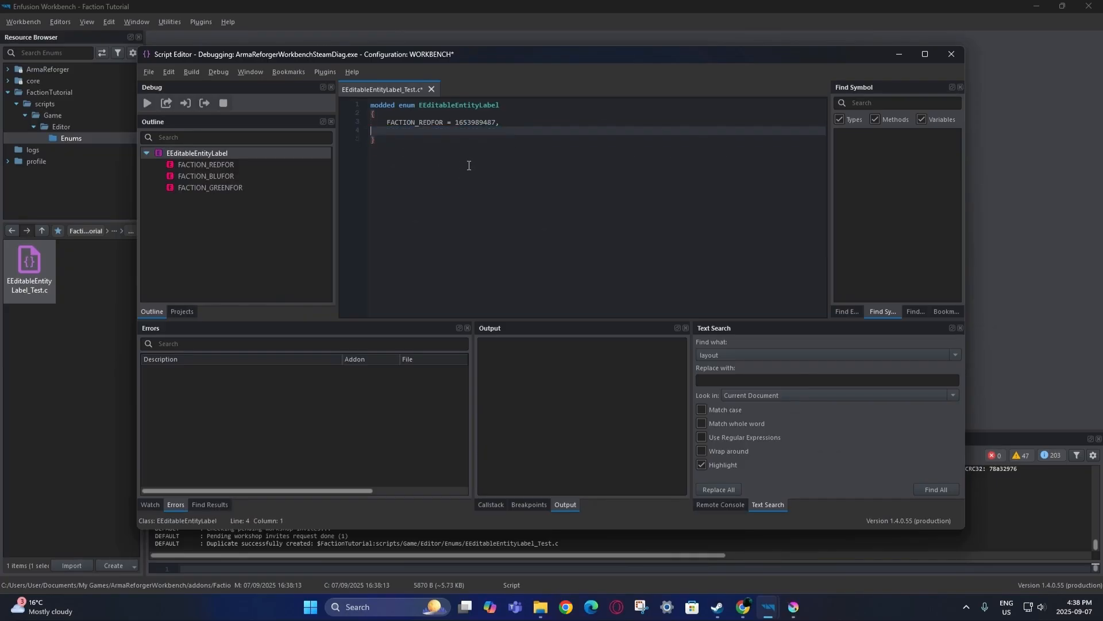
click(452, 150)
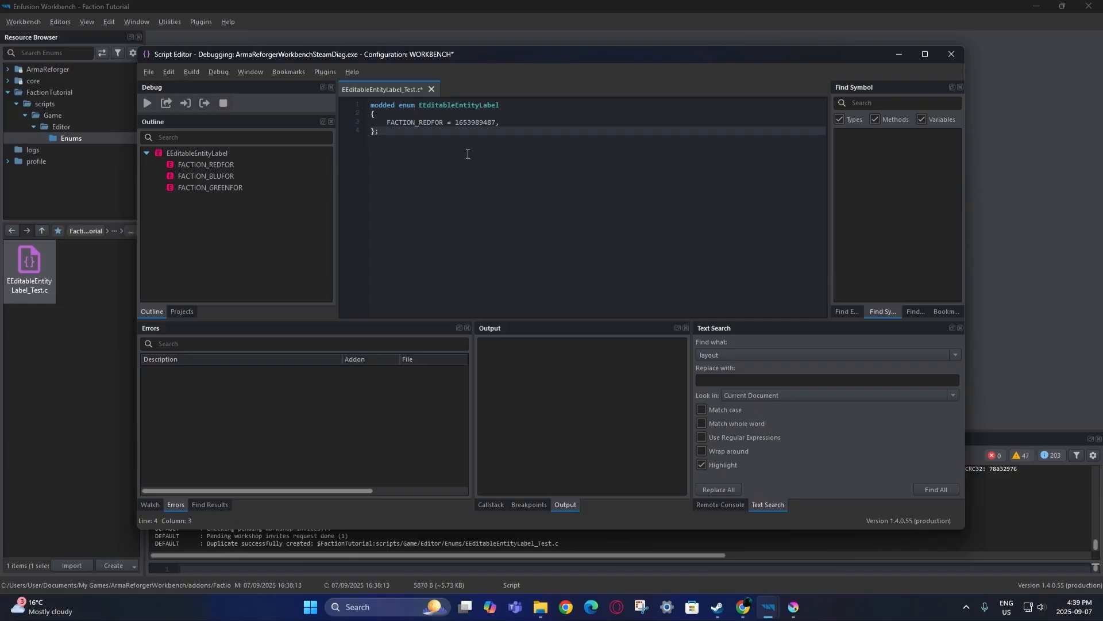
Rename the FACTION_REDFOR entry to FACTION_TEST.
click(420, 125)
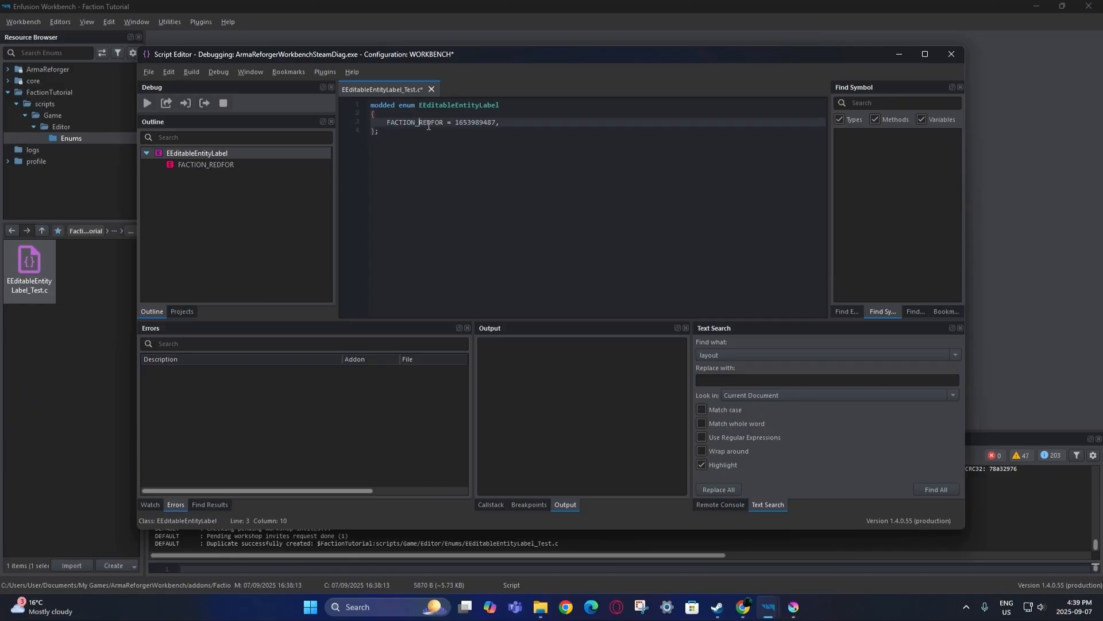
drag(443, 123, 421, 119)
key(BackSpace)
key(ctrl+space)
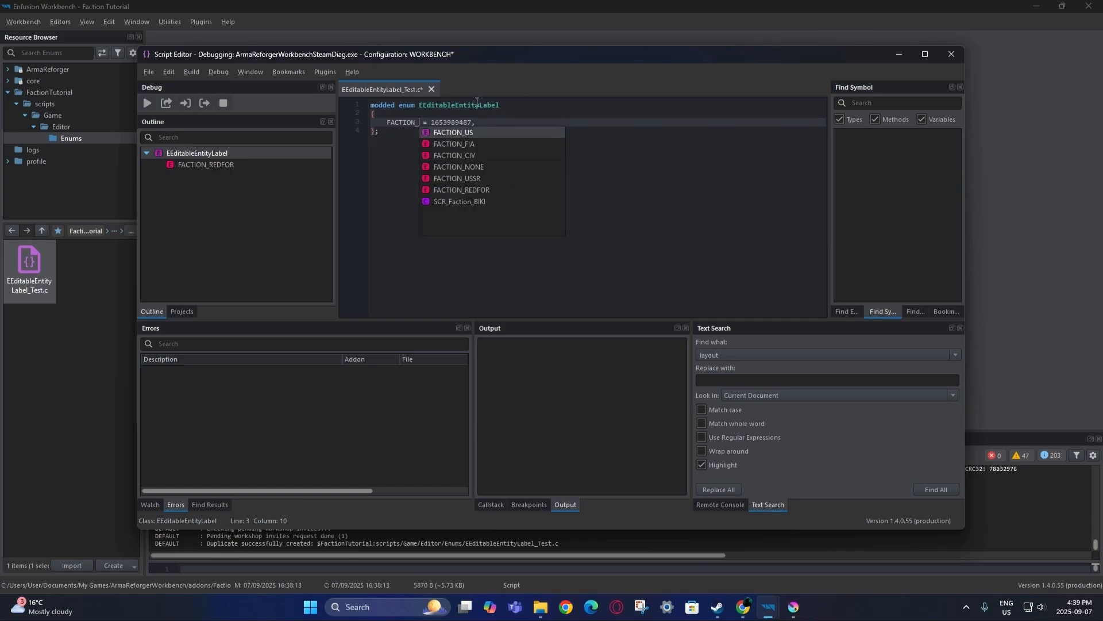
text(TEST)
click(502, 123)
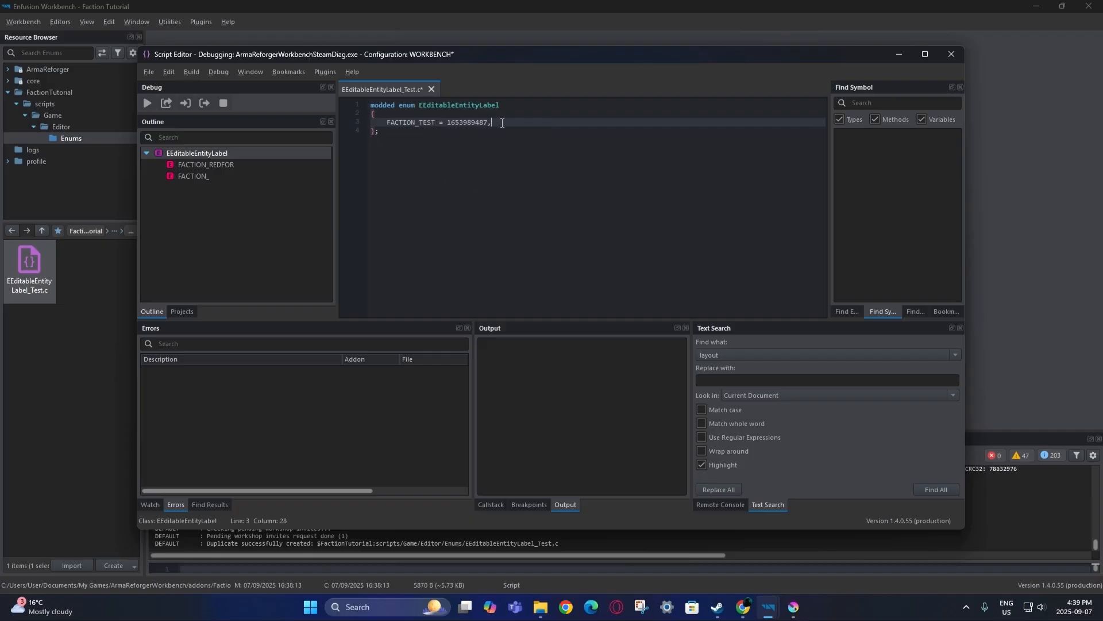
key(Return)
text(FACT)
text(ION_TES)
text(T2)
text( =)
key(BackSpace)
key(BackSpace)
key(BackSpace)
key(BackSpace)
key(BackSpace)
key(BackSpace)
key(BackSpace)
key(BackSpace)
key(BackSpace)
key(BackSpace)
key(BackSpace)
key(BackSpace)
key(BackSpace)
key(BackSpace)
key(BackSpace)
key(BackSpace)
key(BackSpace)
drag(488, 122, 447, 118)
click(415, 123)
drag(437, 125, 386, 122)
click(473, 123)
drag(488, 123, 448, 122)
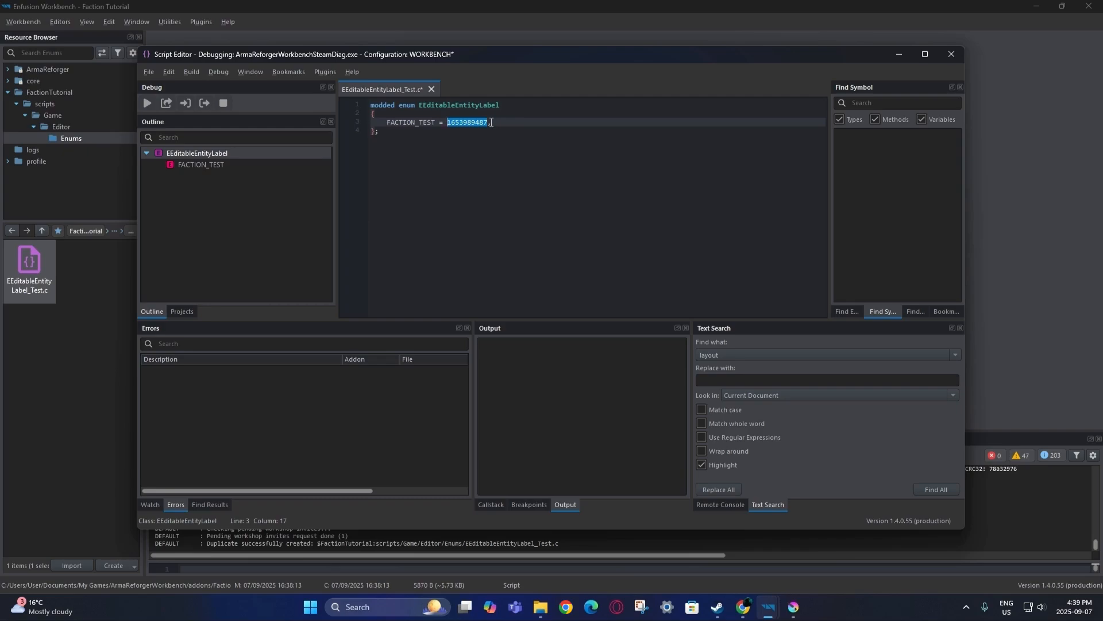
click(492, 123)
drag(488, 122, 449, 124)
key(BackSpace)
text(97865575)
click(468, 136)
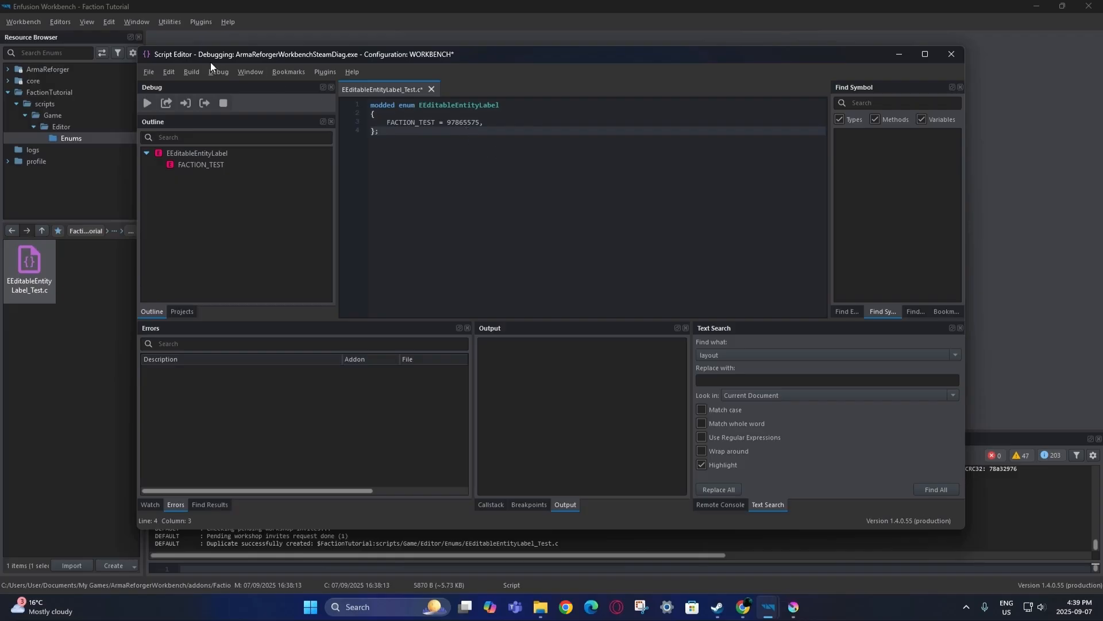
Run Build > Validate and Reload Scripts, then close the Script Editor window.
click(192, 72)
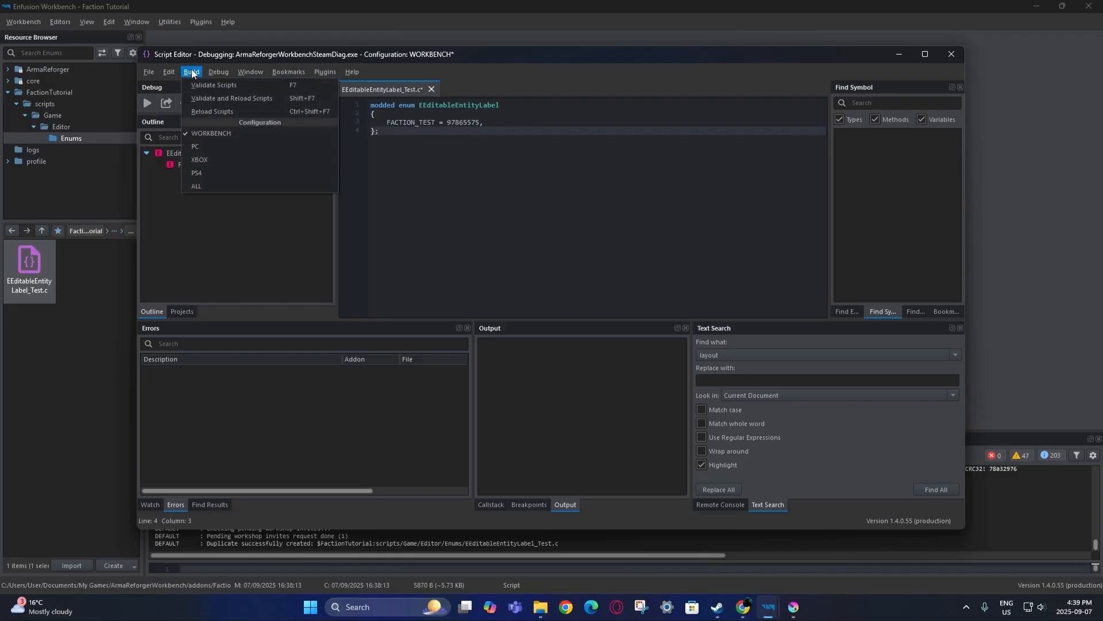
click(220, 98)
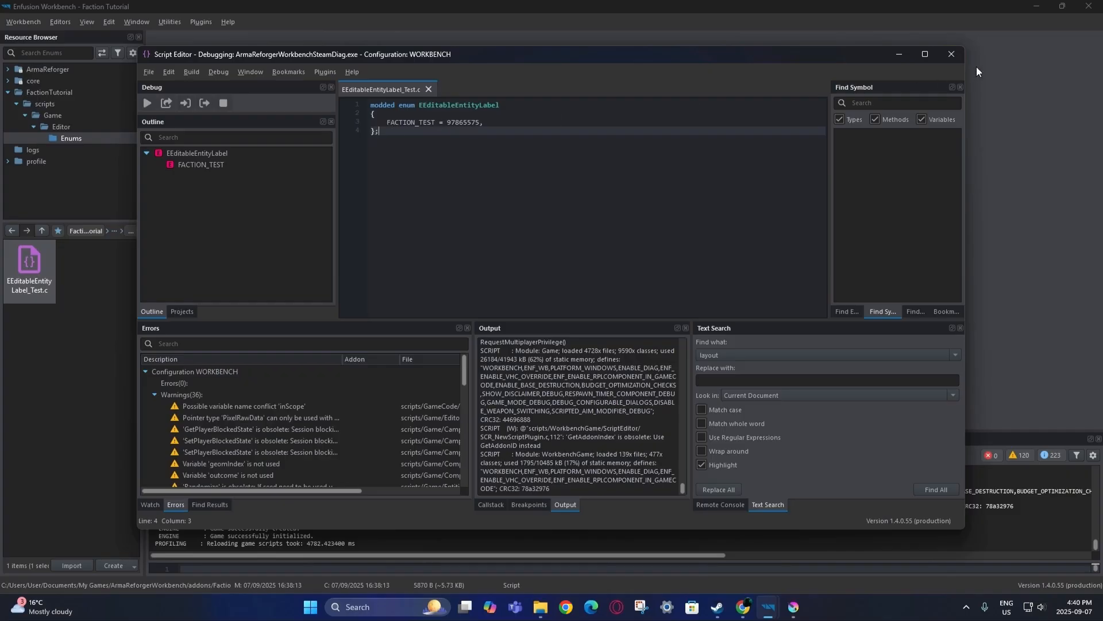
click(954, 52)
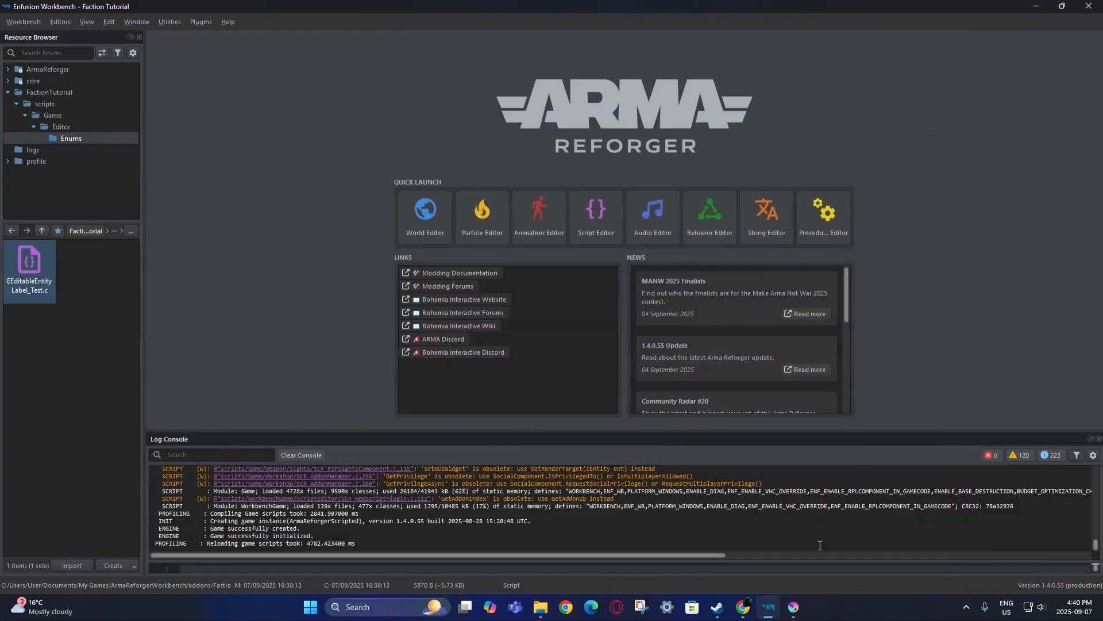
click(743, 607)
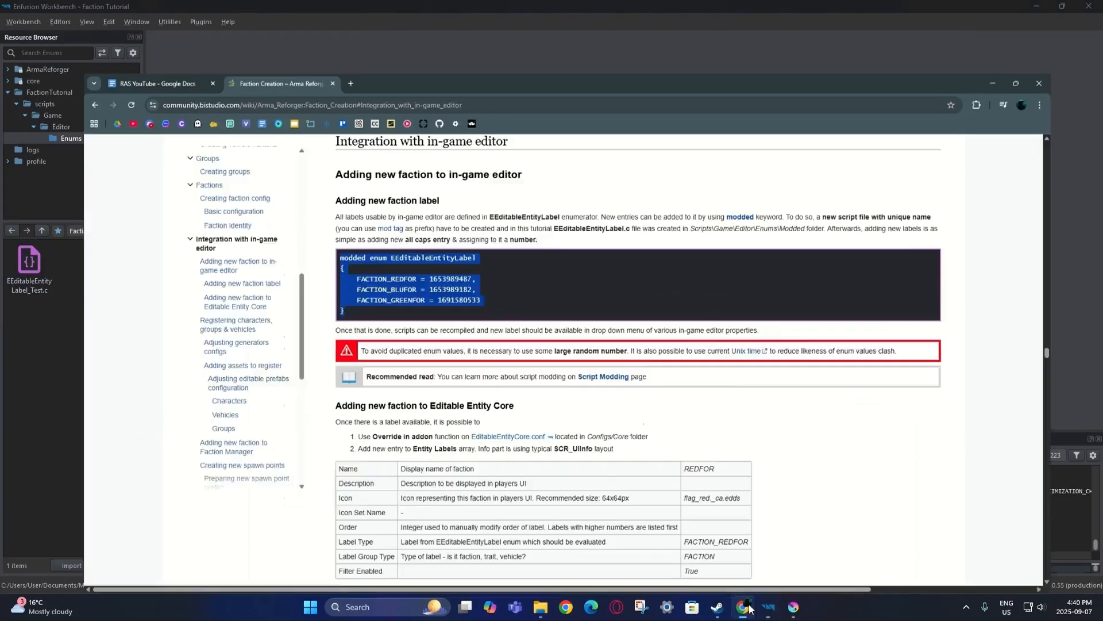
click(805, 366)
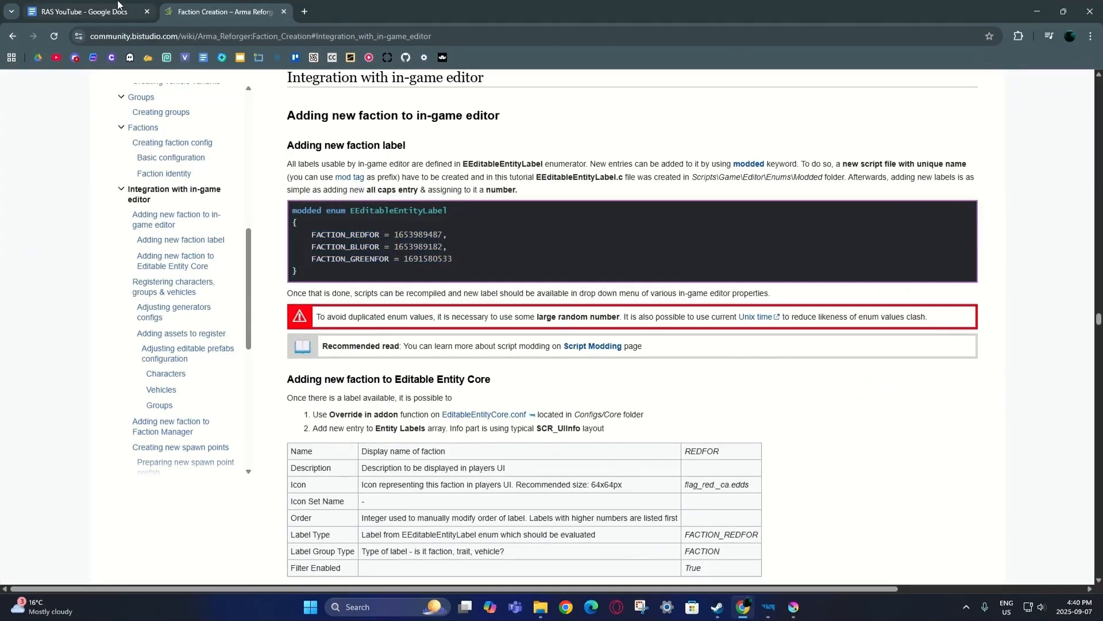
scroll(591, 236, down, 1)
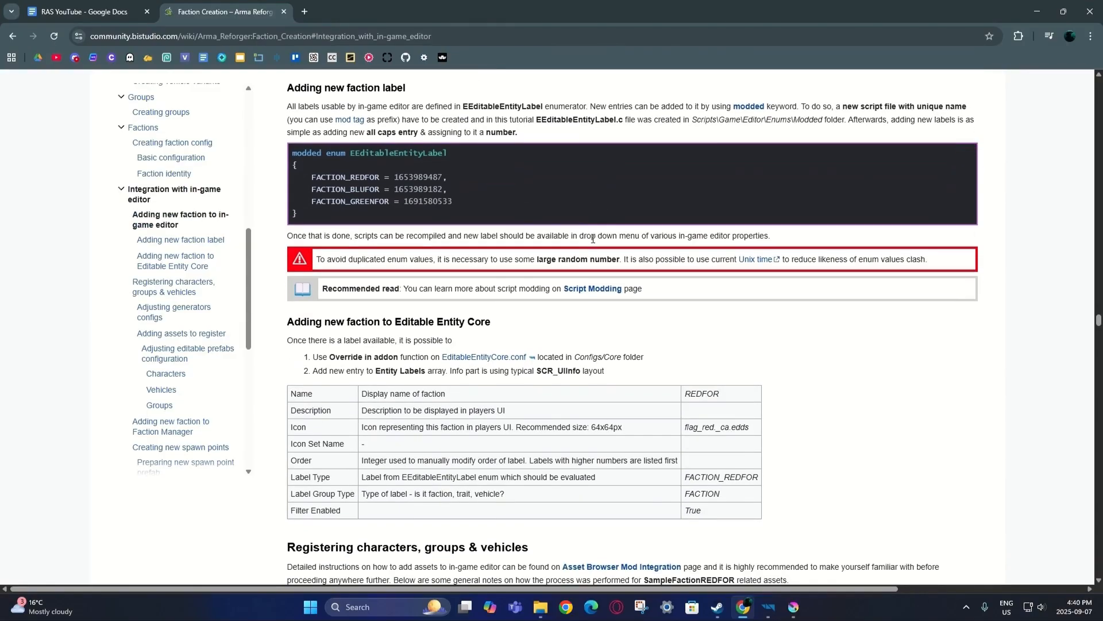
scroll(598, 255, up, 1)
click(768, 607)
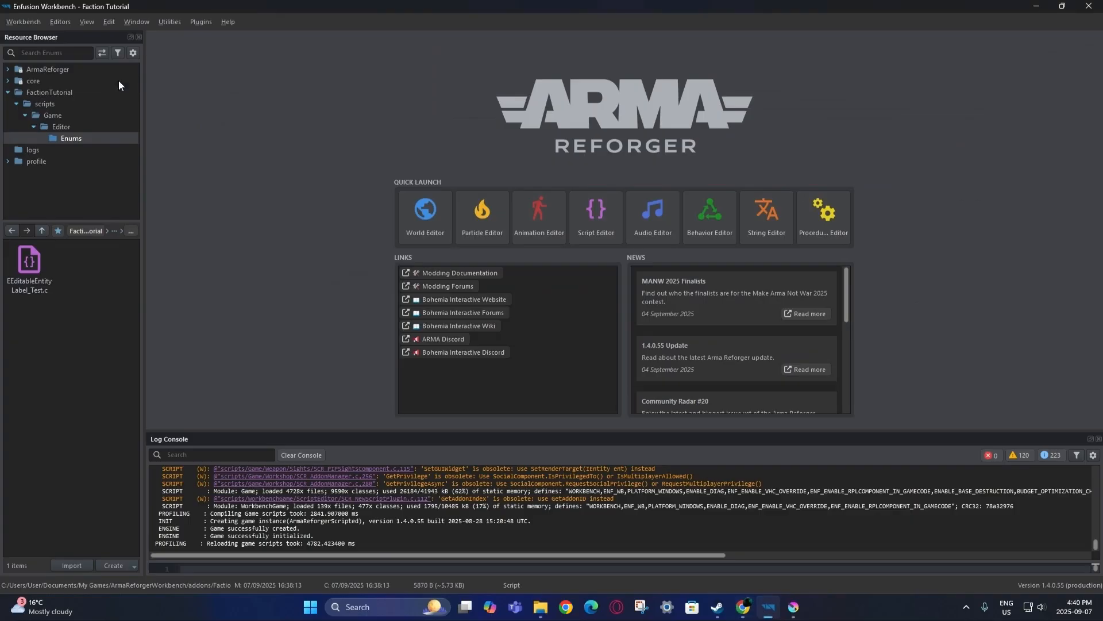
Open US.conf from ArmaReforger's Configs/Factions folder.
double_click(92, 89)
click(84, 68)
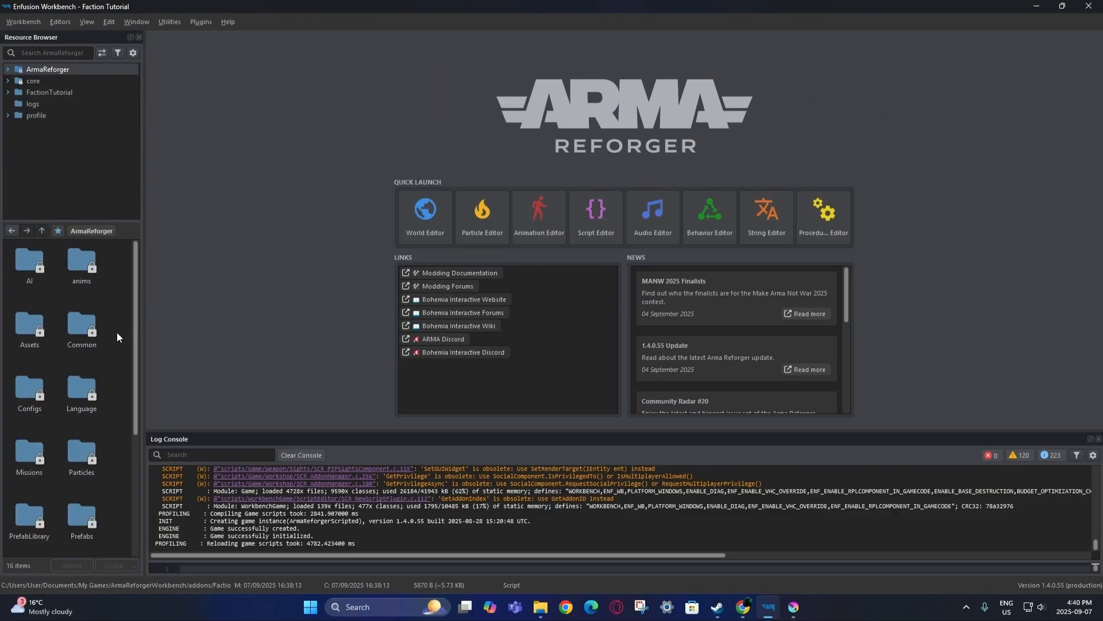
double_click(35, 388)
scroll(81, 378, down, 3)
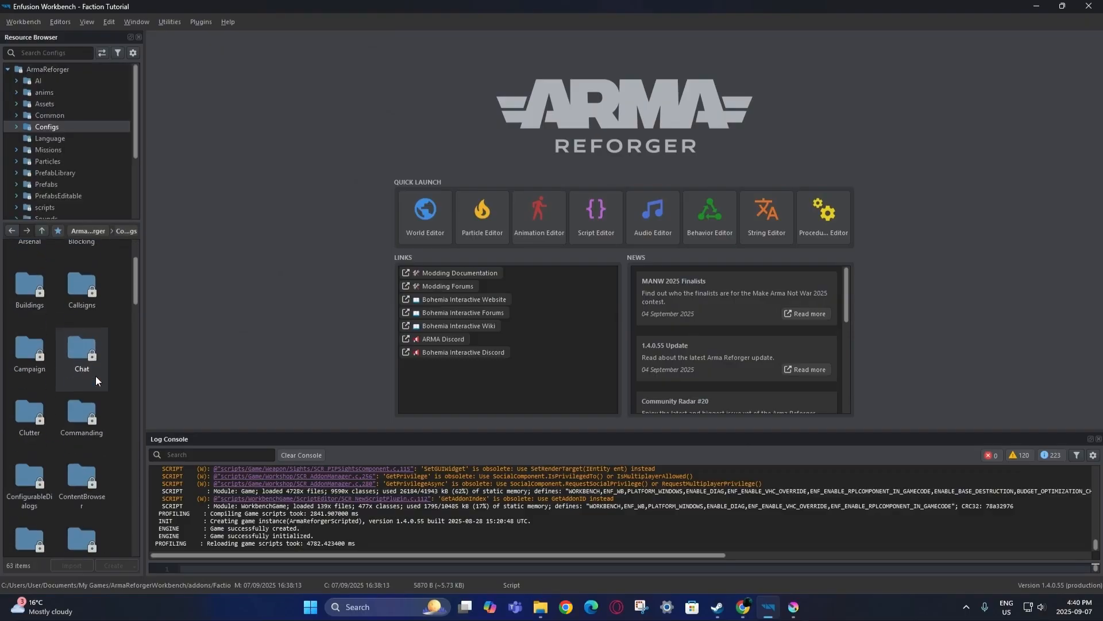
scroll(97, 375, down, 9)
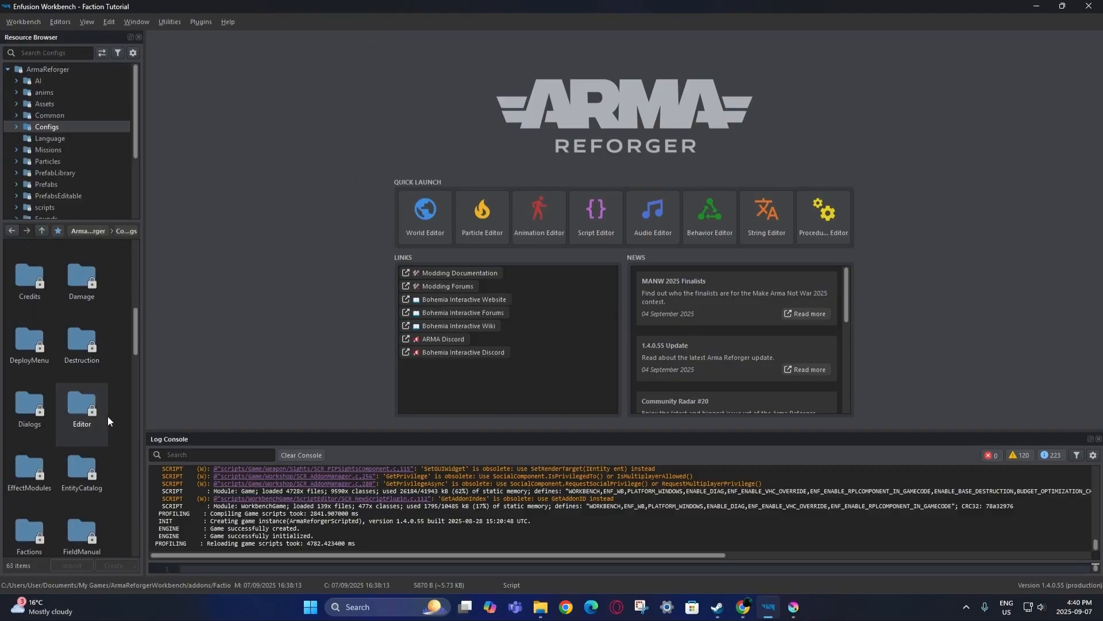
double_click(28, 480)
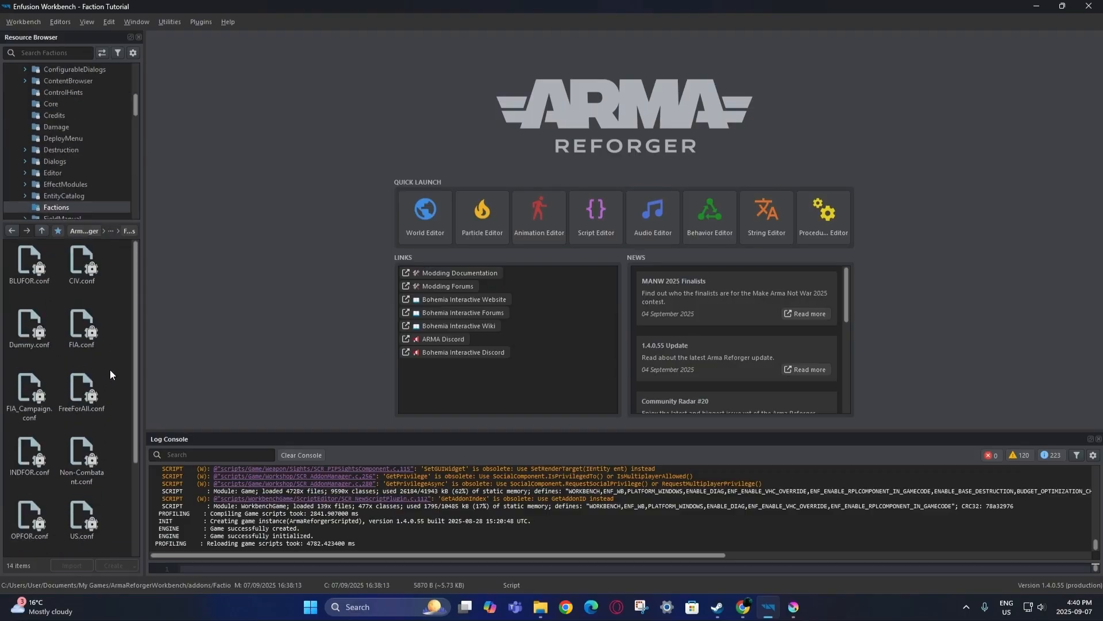
scroll(110, 374, down, 4)
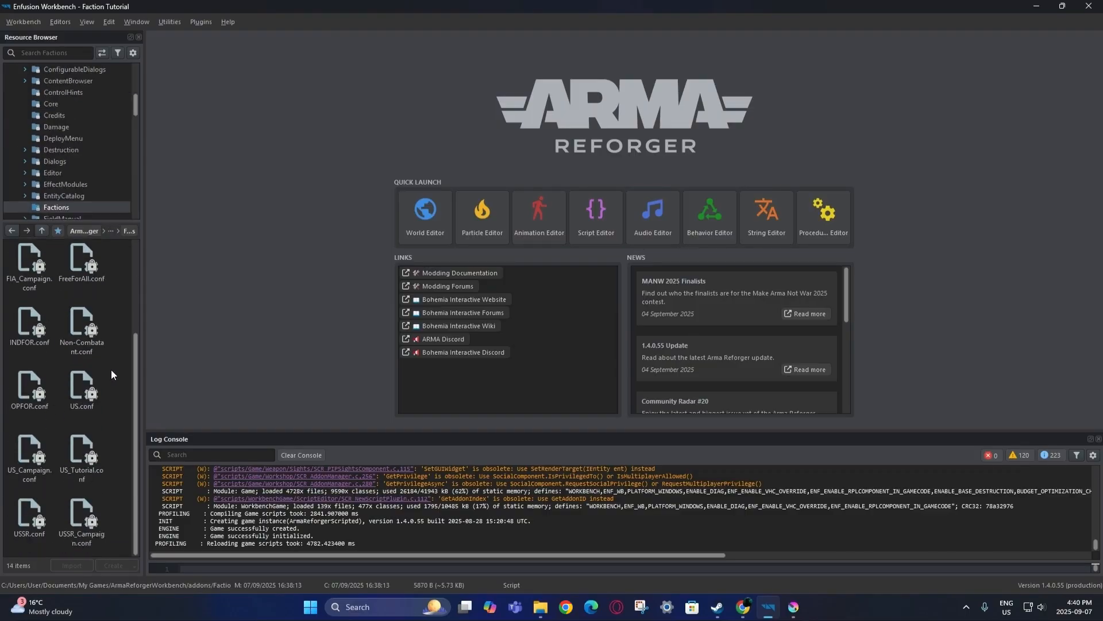
double_click(89, 392)
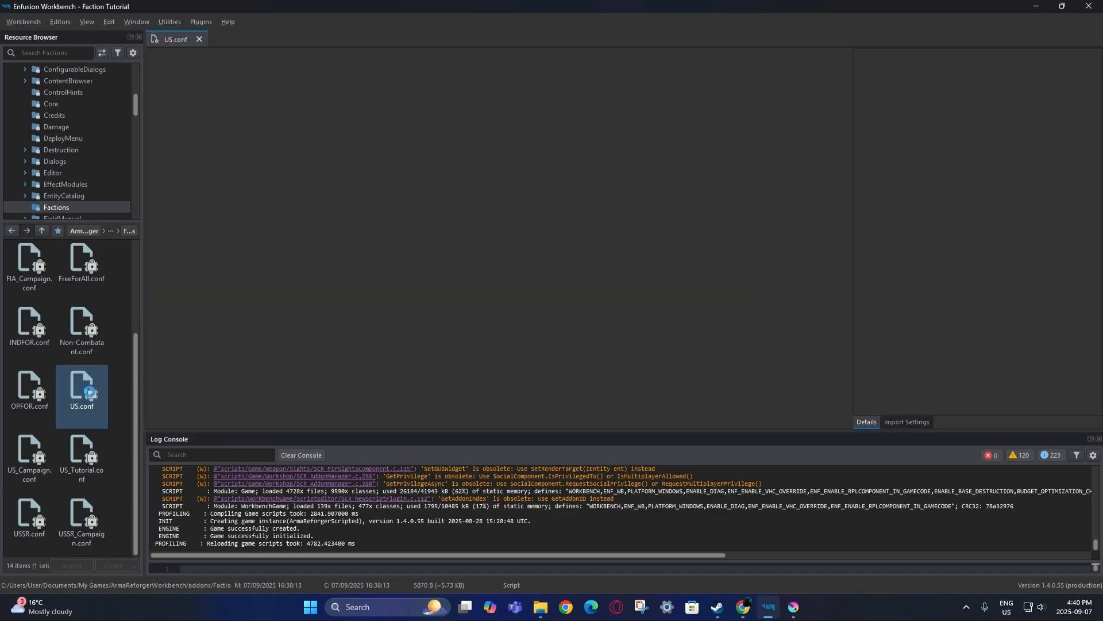
Cancel a first duplicate of US.conf, then reopen it and scroll through its properties.
click(197, 39)
right_click(91, 387)
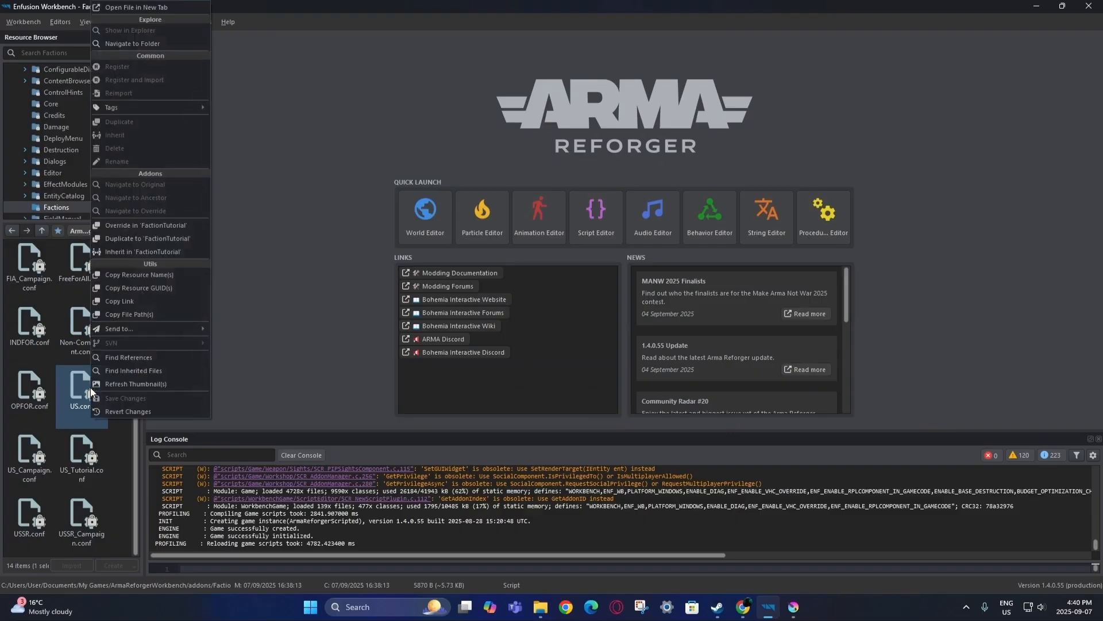
click(134, 237)
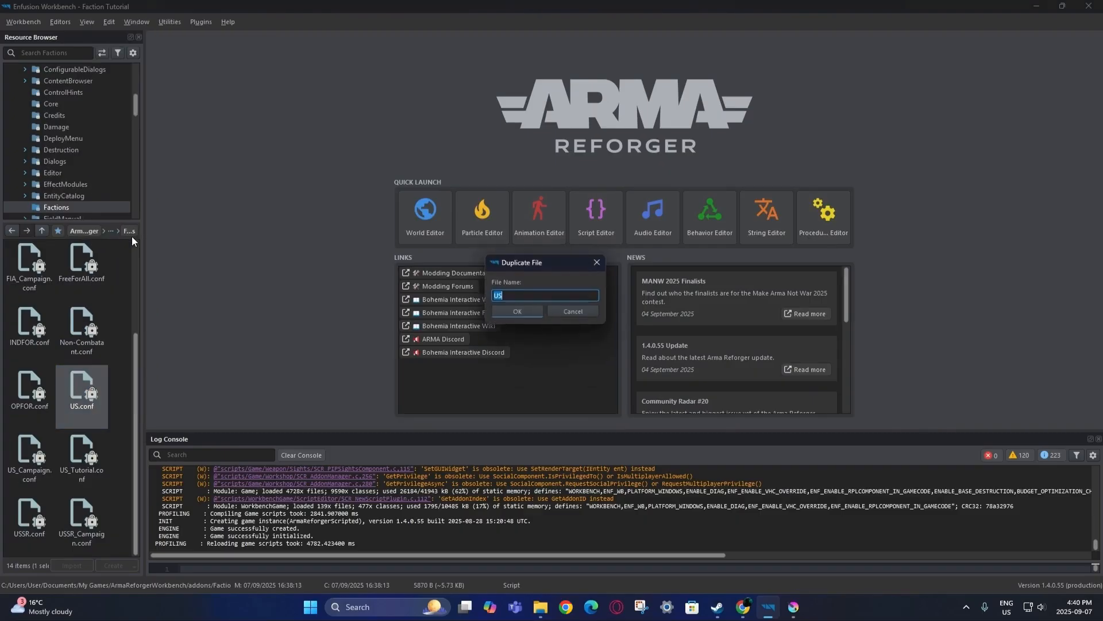
click(565, 312)
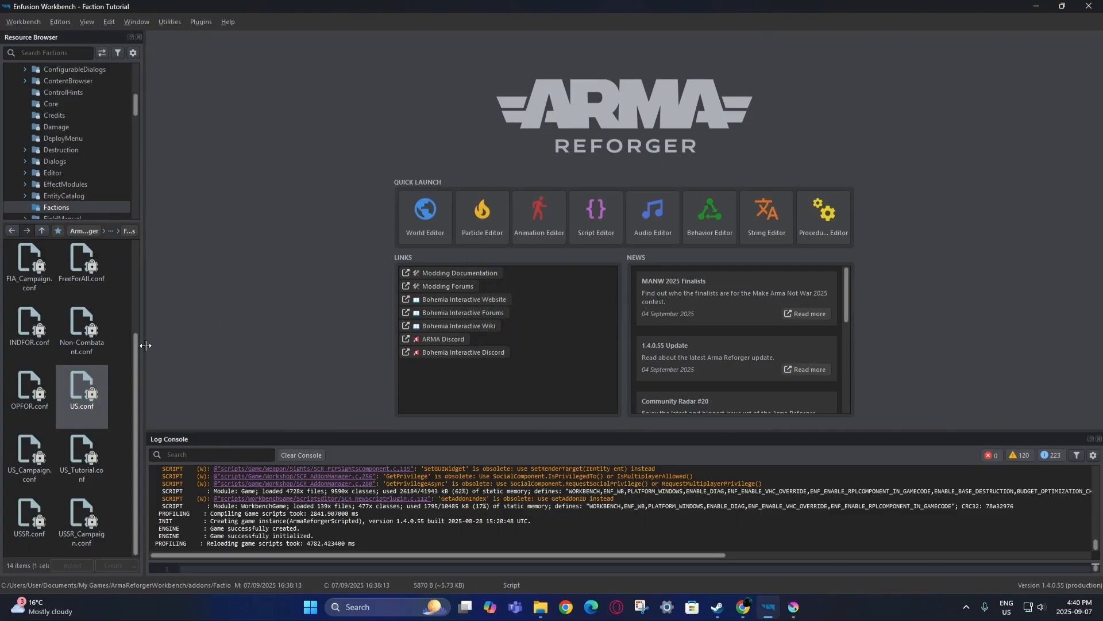
double_click(94, 386)
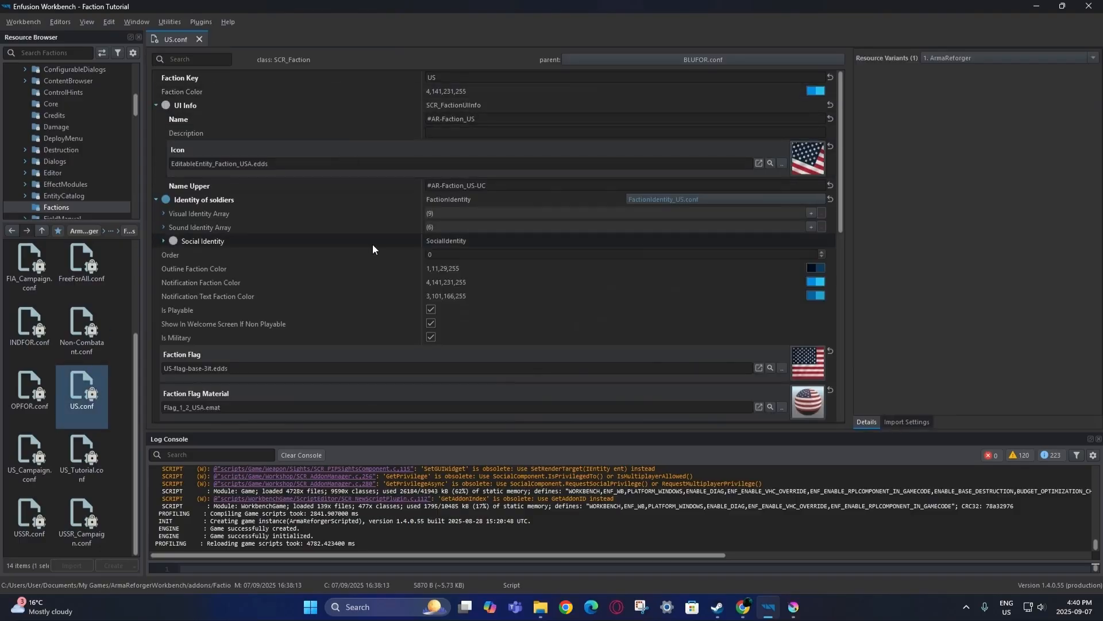
scroll(372, 245, down, 4)
scroll(371, 252, down, 3)
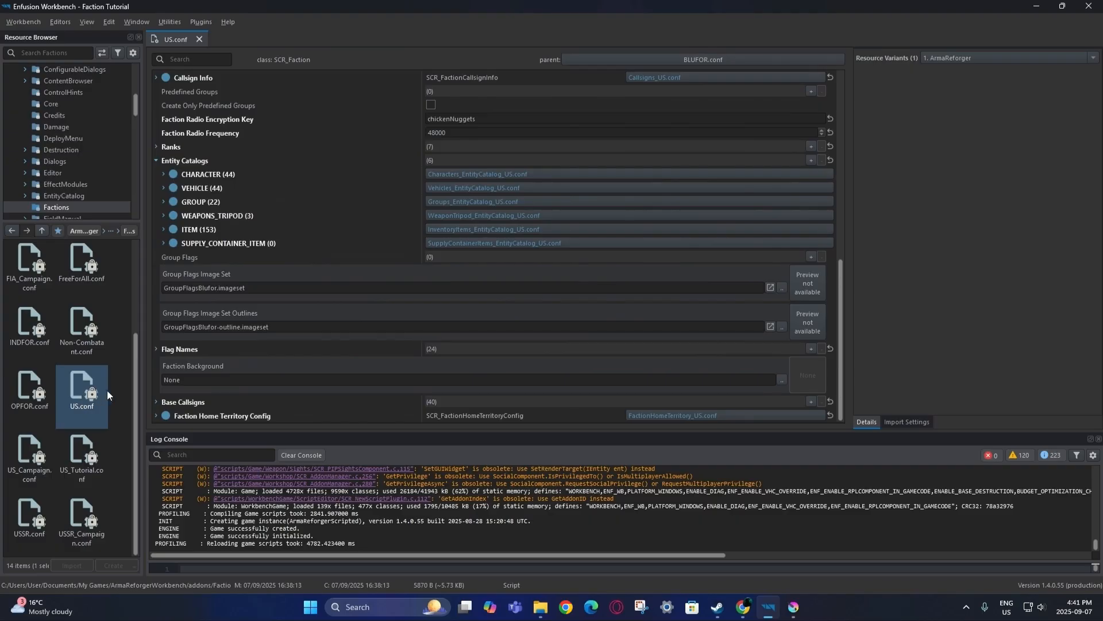
Close and briefly reopen US.conf, then start duplicating it into FactionTutorial.
click(199, 38)
right_click(84, 384)
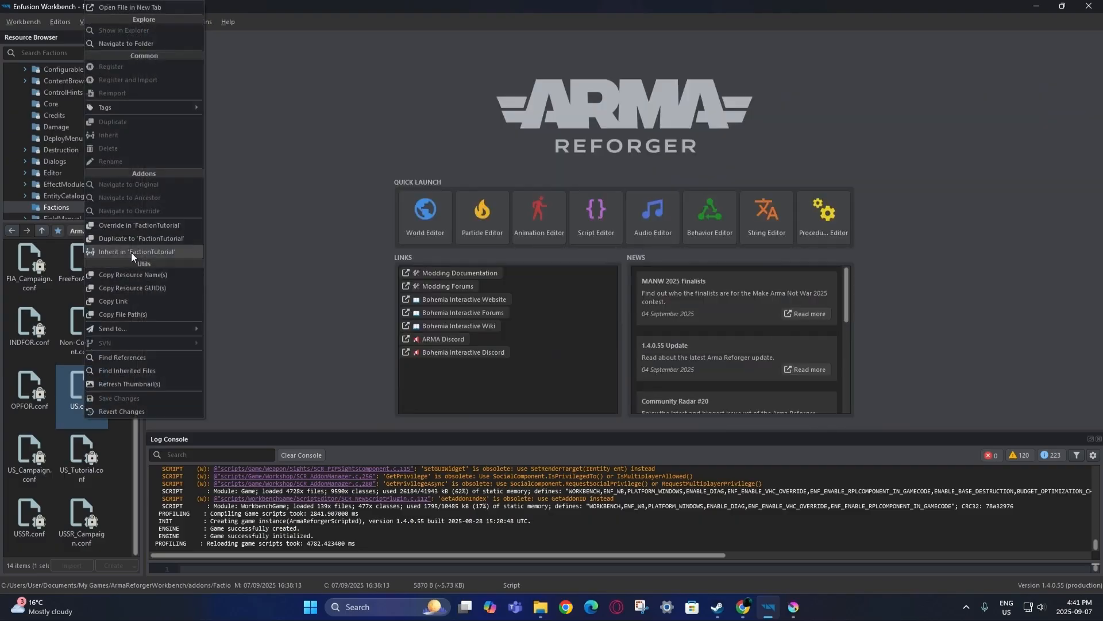
click(80, 442)
double_click(77, 403)
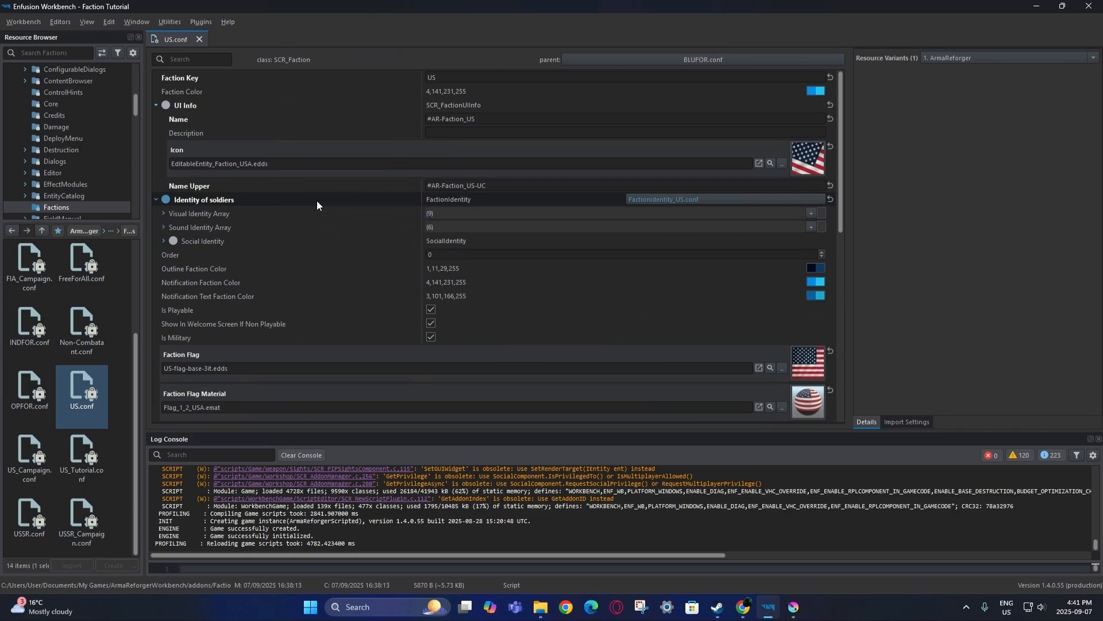
click(199, 38)
right_click(84, 388)
click(121, 238)
Name the US.conf copy TEST and confirm to create TEST.conf.
click(531, 296)
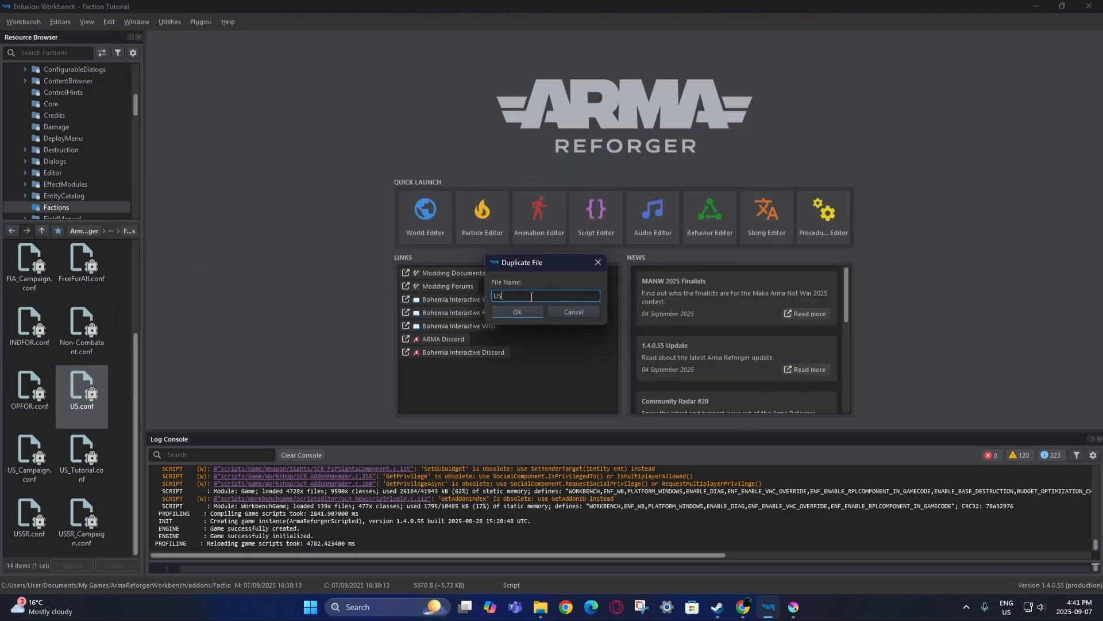
key(BackSpace)
text(TEST)
click(525, 309)
Open TEST.conf and change its Faction Key from US to Test.
double_click(39, 272)
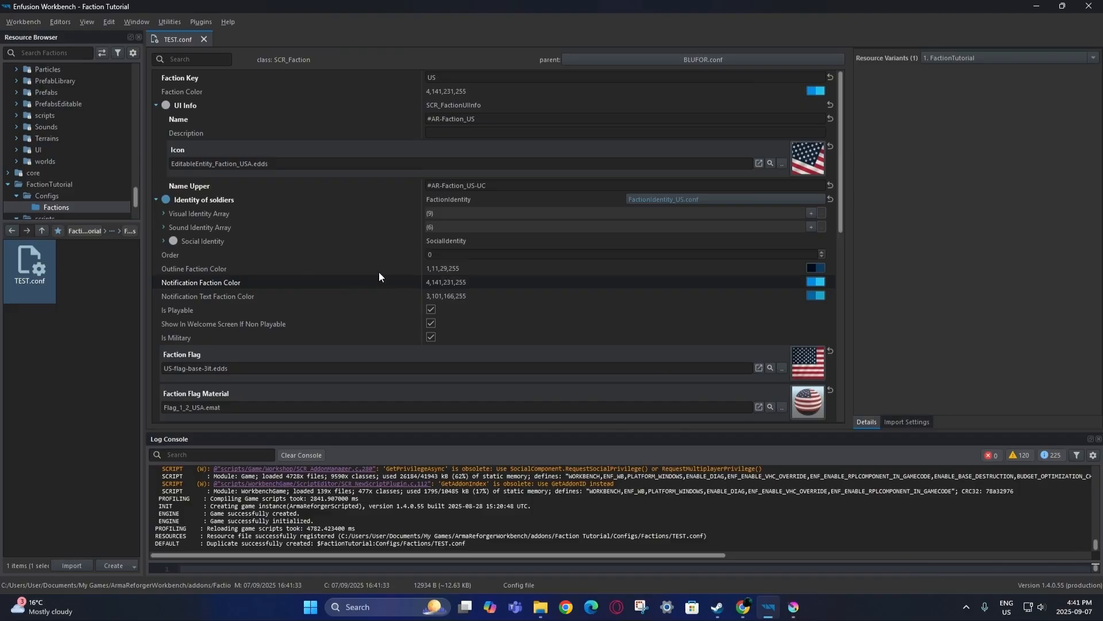
double_click(442, 77)
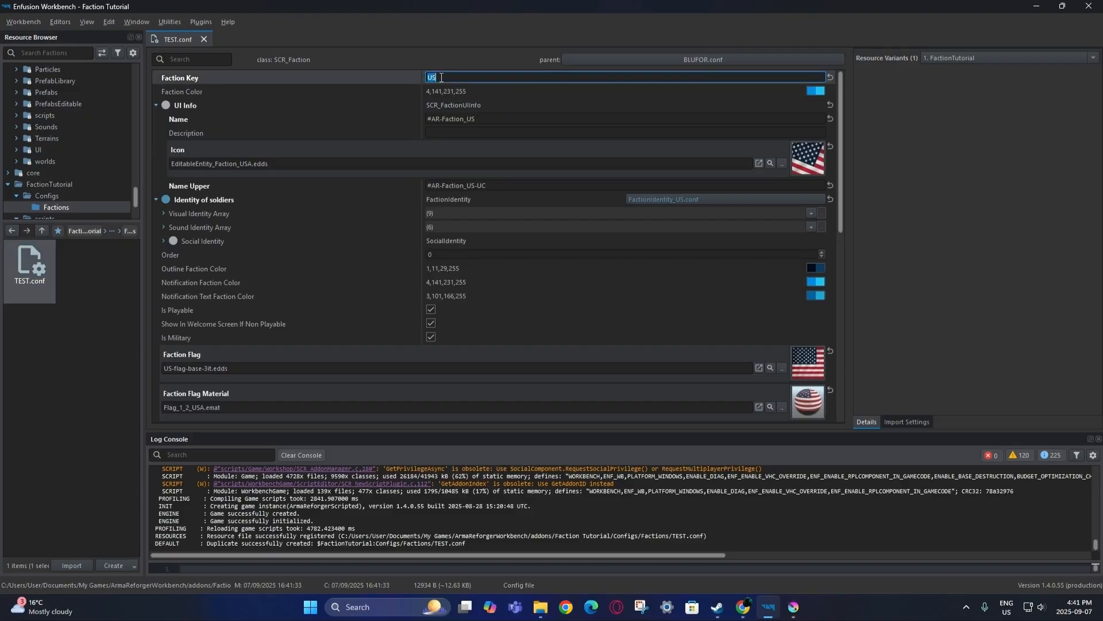
text(Test)
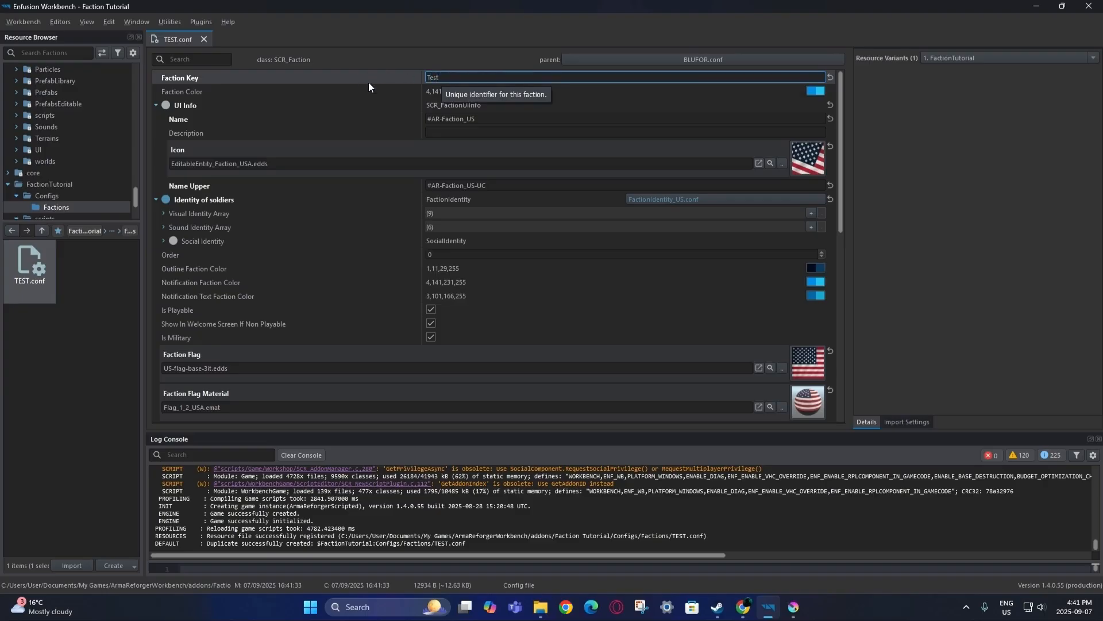
click(376, 89)
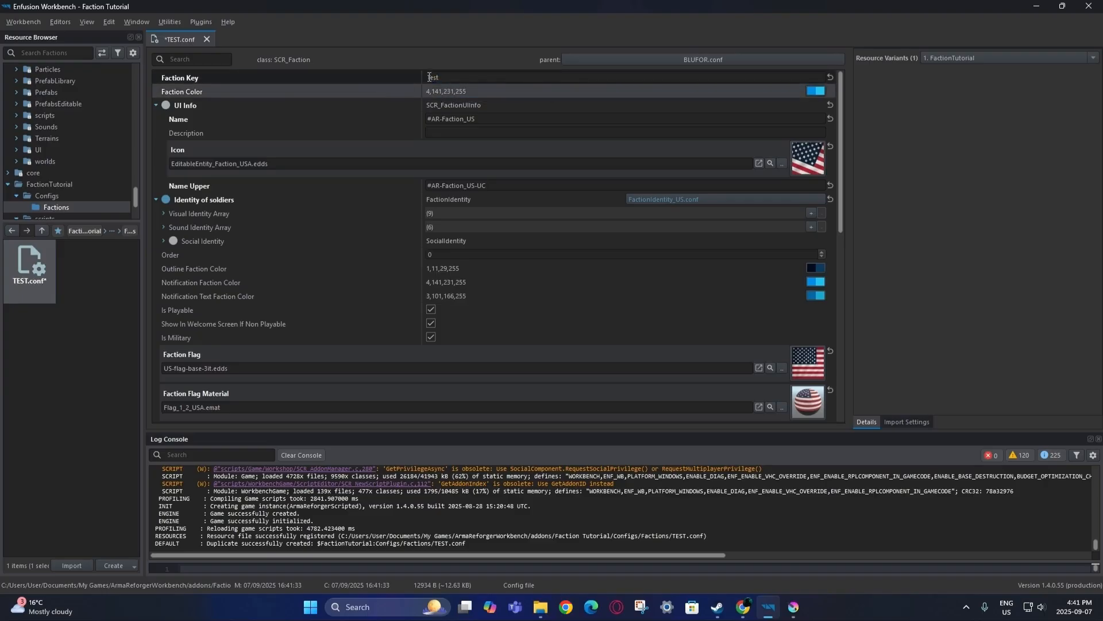
double_click(449, 78)
click(449, 79)
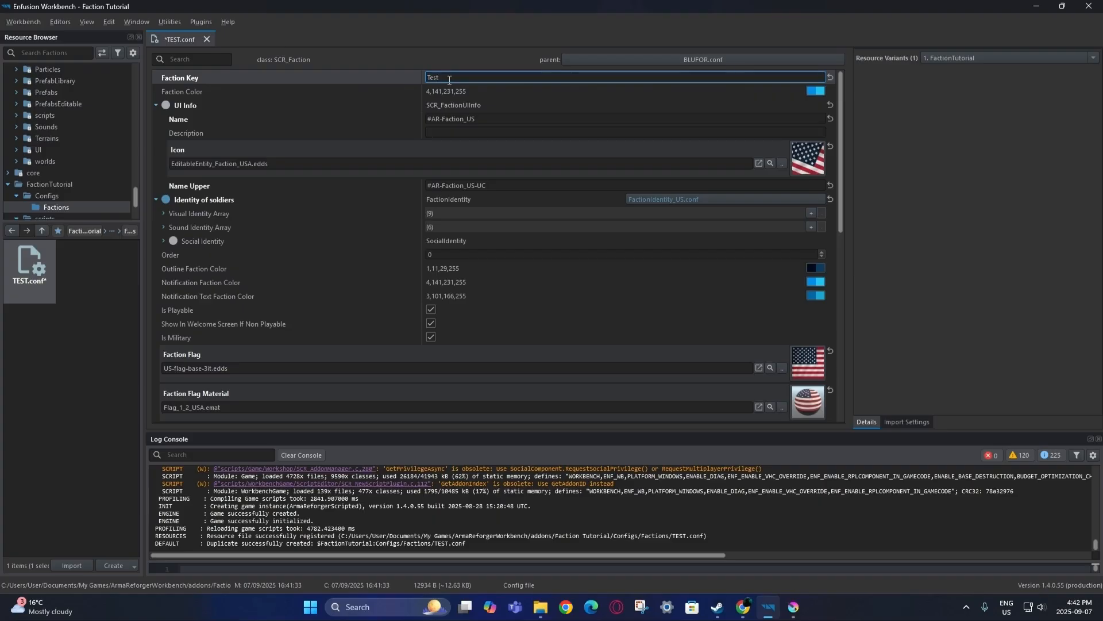
click(407, 89)
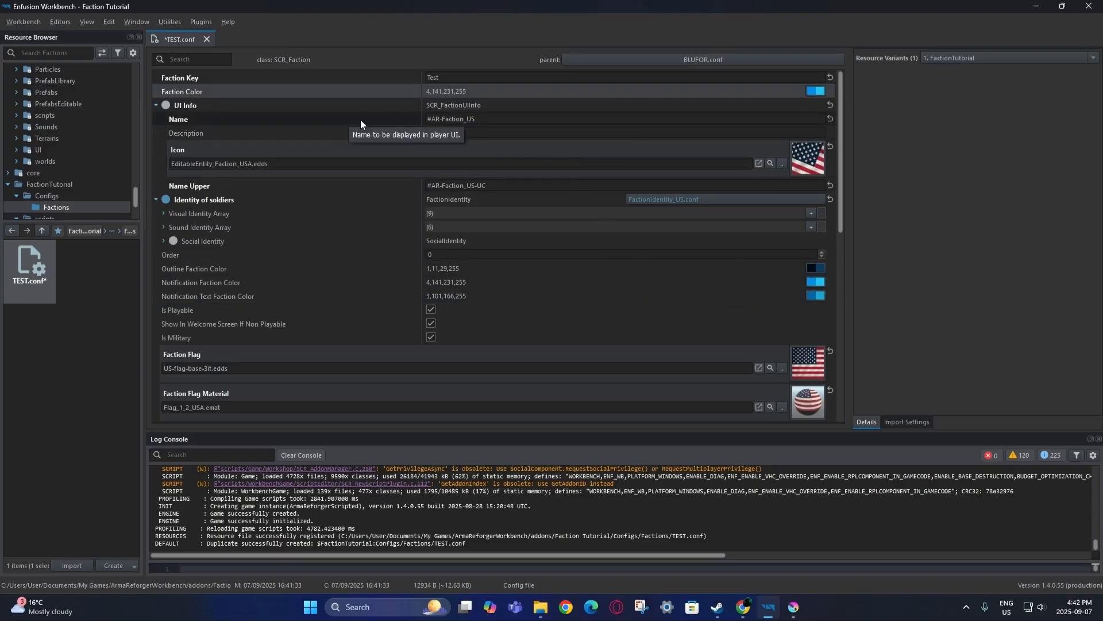
Set the UI Info Name of TEST.conf to 'Test Faction 1'.
click(502, 120)
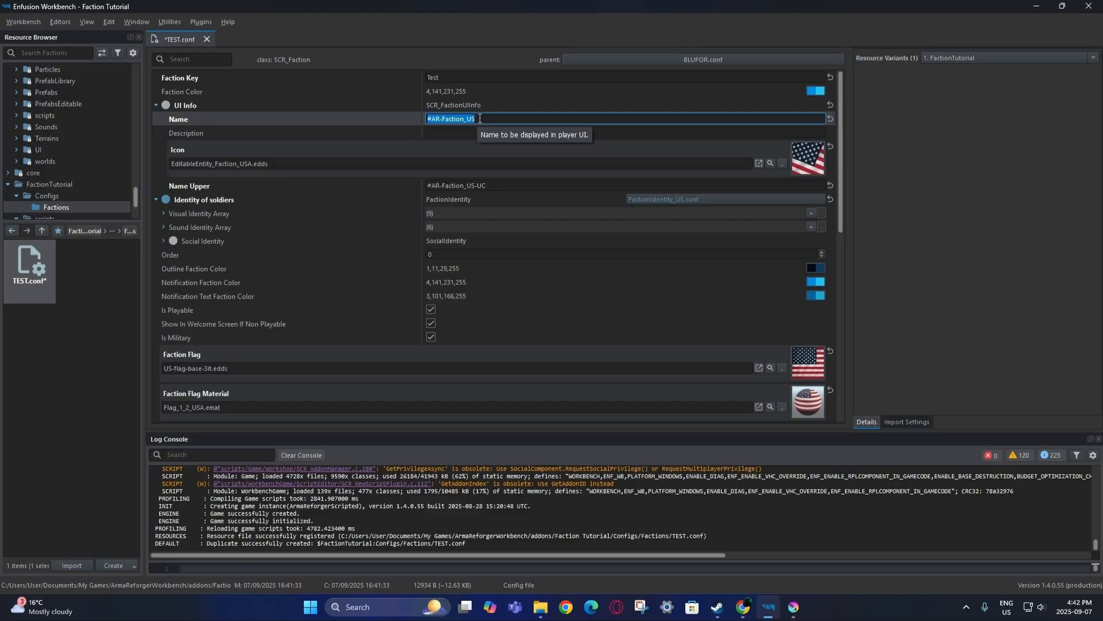
click(480, 118)
drag(482, 118, 428, 121)
text(Test)
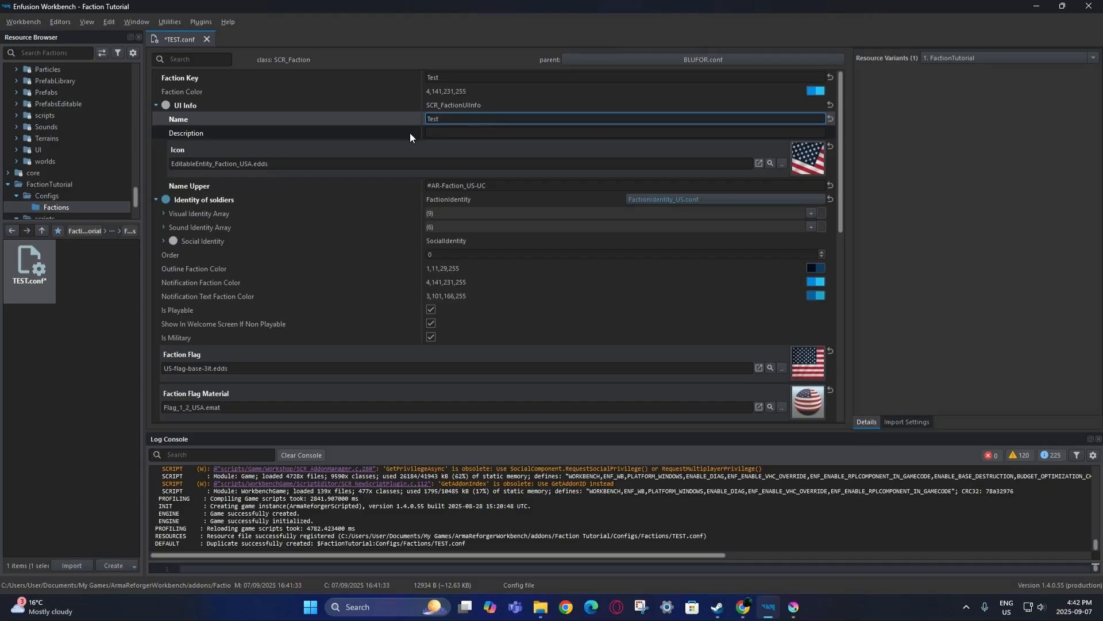
click(409, 133)
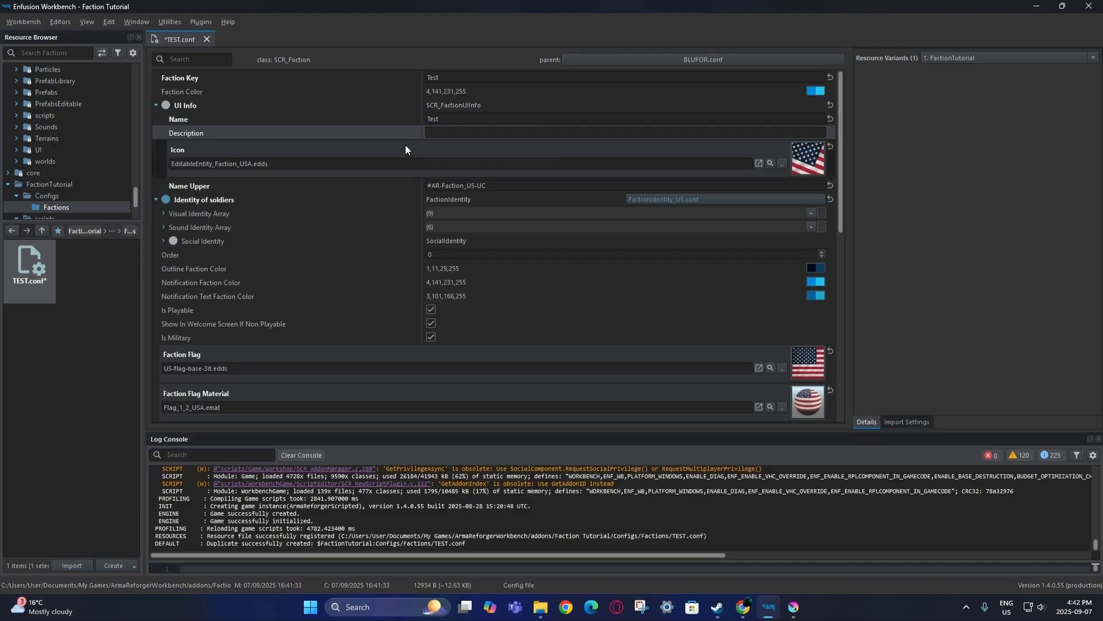
click(445, 119)
click(448, 118)
text(Faction)
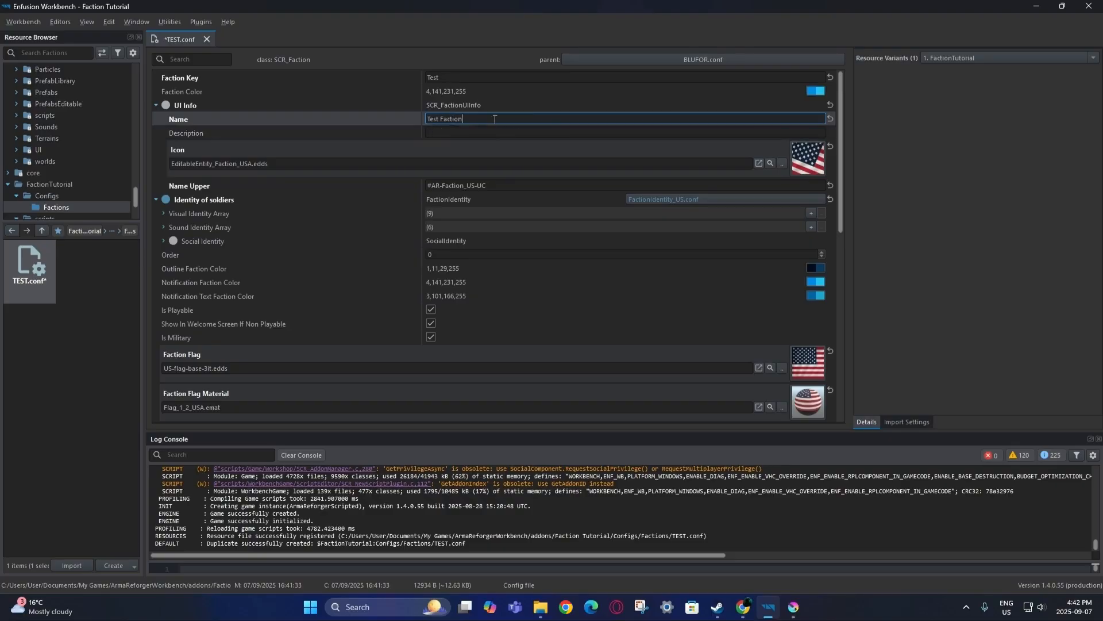
text( 1)
click(377, 135)
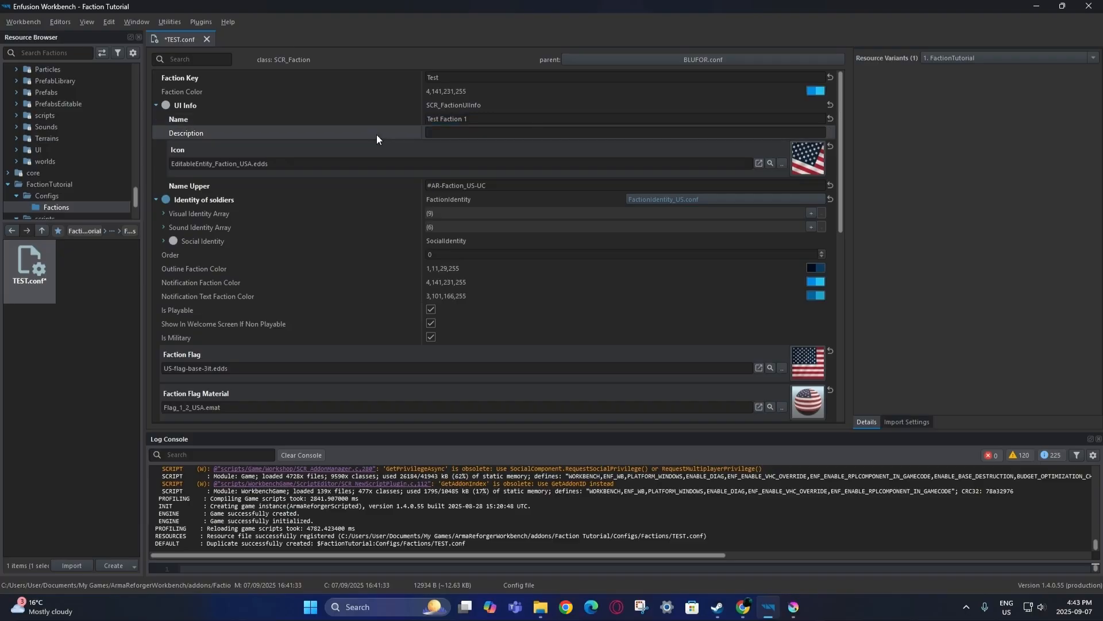
Copy 'Test Faction 1' into Name Upper, then open FactionIdentity_US.conf.
click(363, 188)
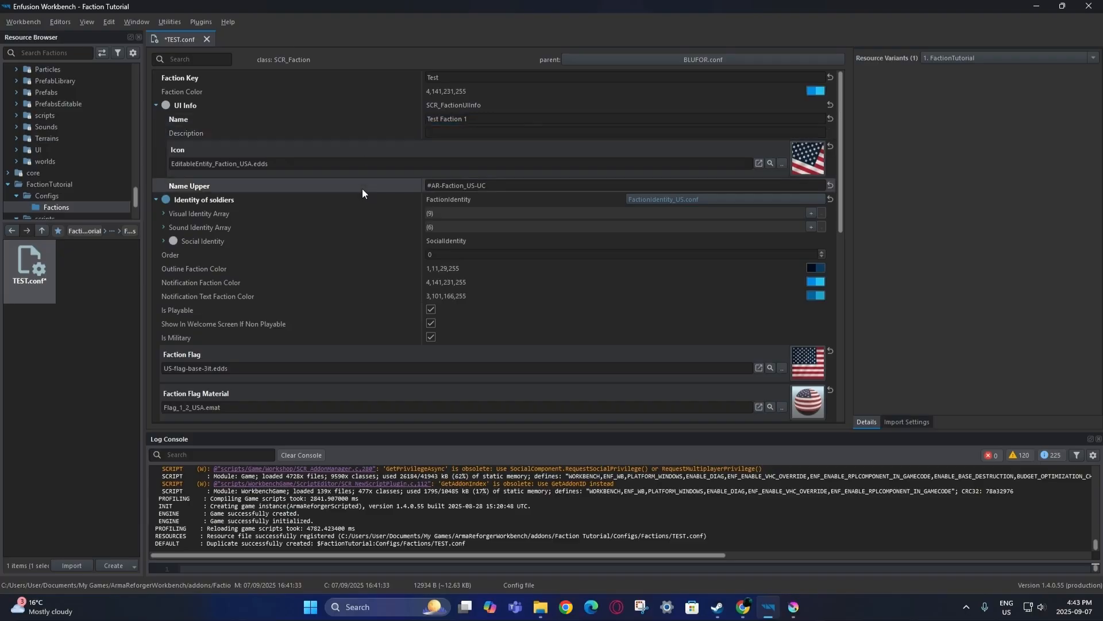
click(465, 185)
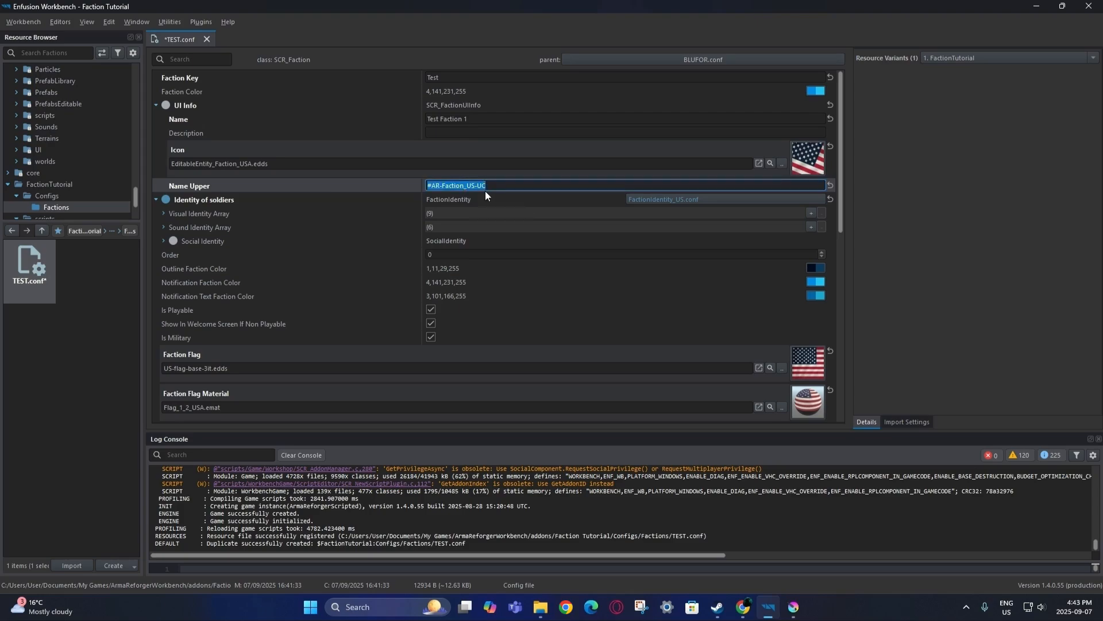
click(457, 122)
key(ctrl+c)
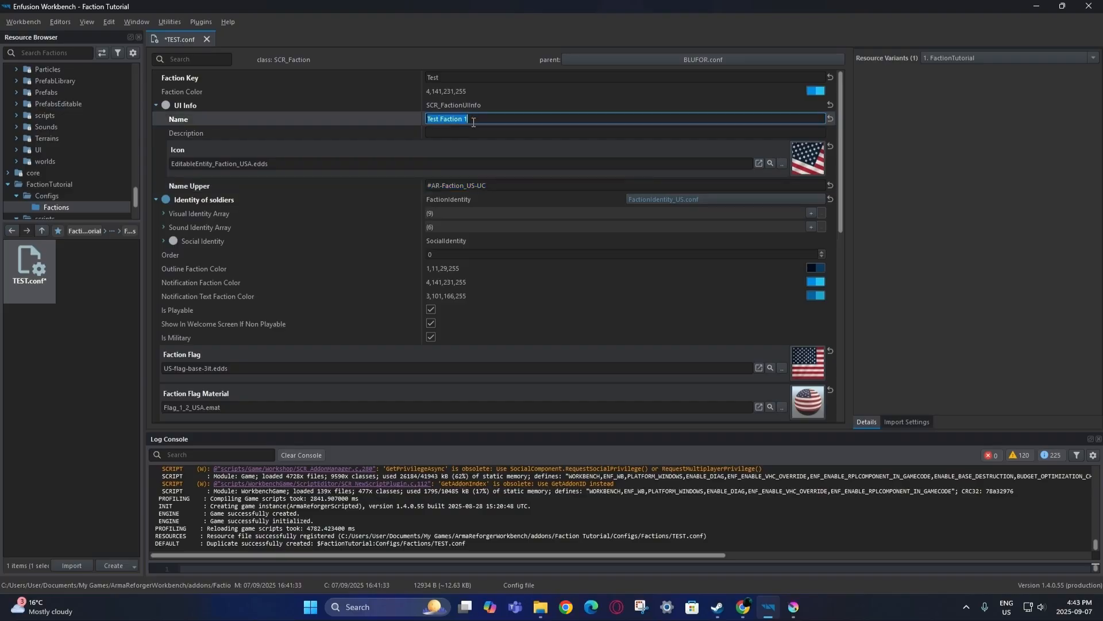
click(506, 184)
key(ctrl+v)
click(374, 201)
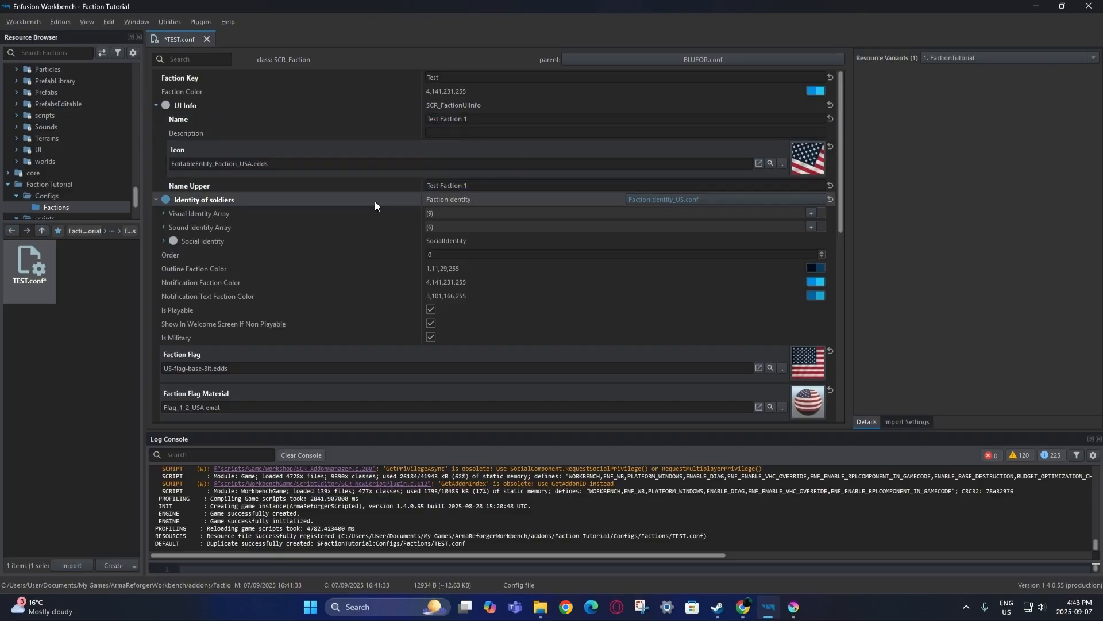
click(475, 185)
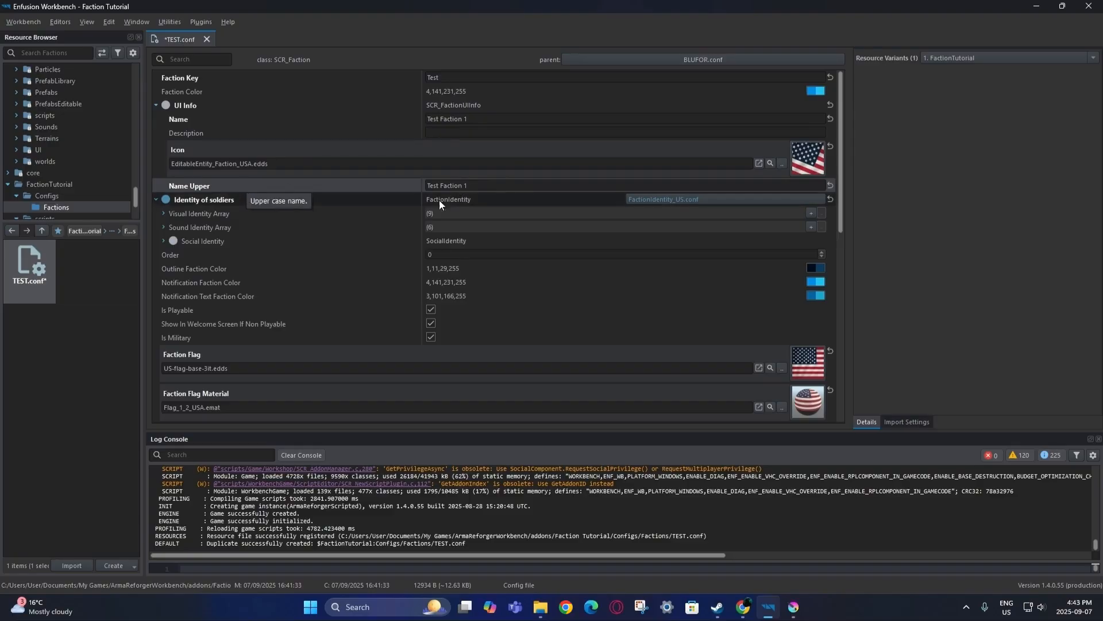
click(393, 201)
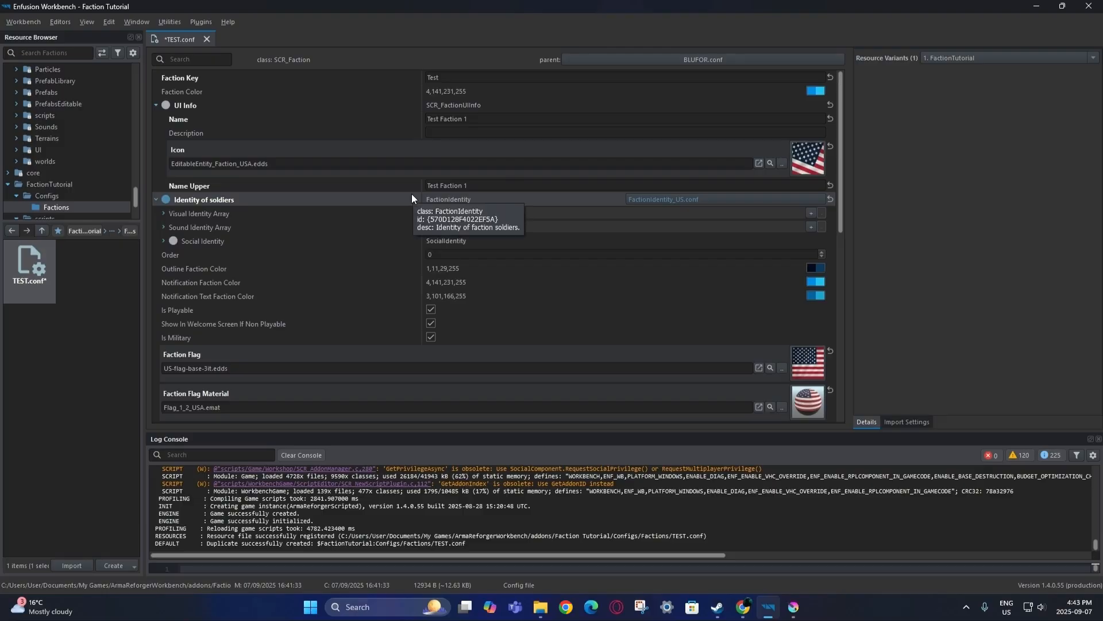
double_click(670, 198)
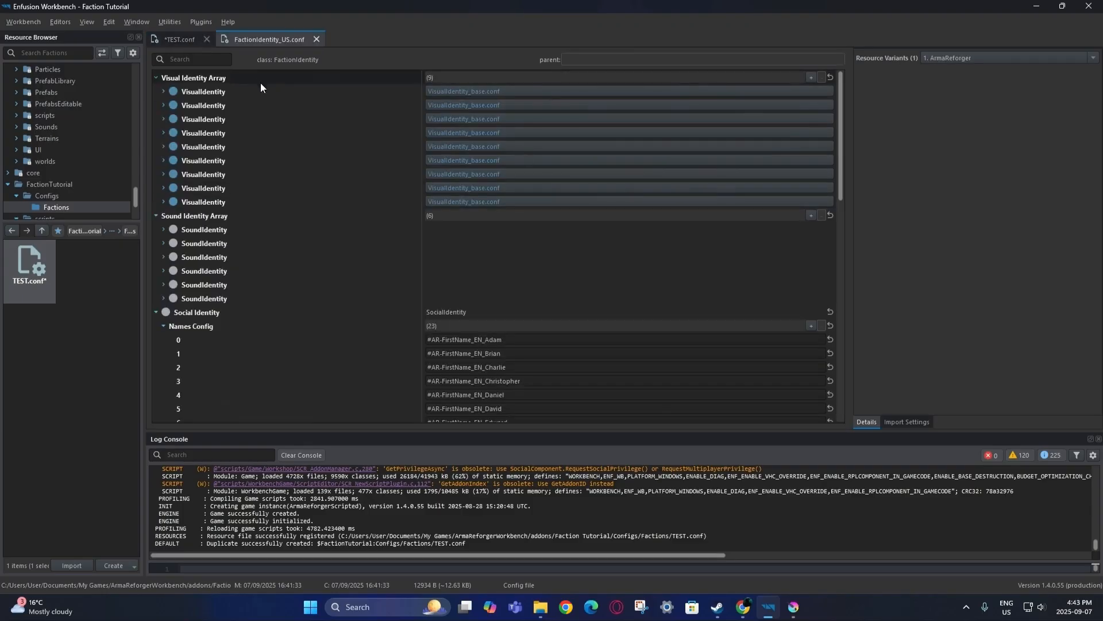
click(164, 92)
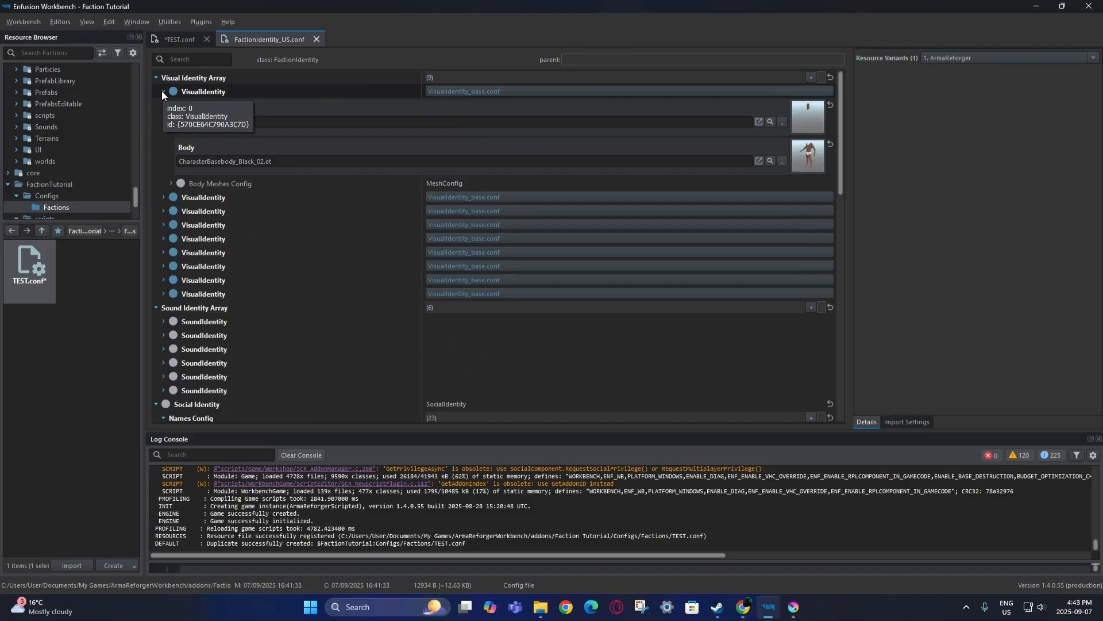
click(163, 92)
click(164, 105)
click(164, 105)
click(164, 117)
click(164, 119)
click(165, 133)
click(164, 133)
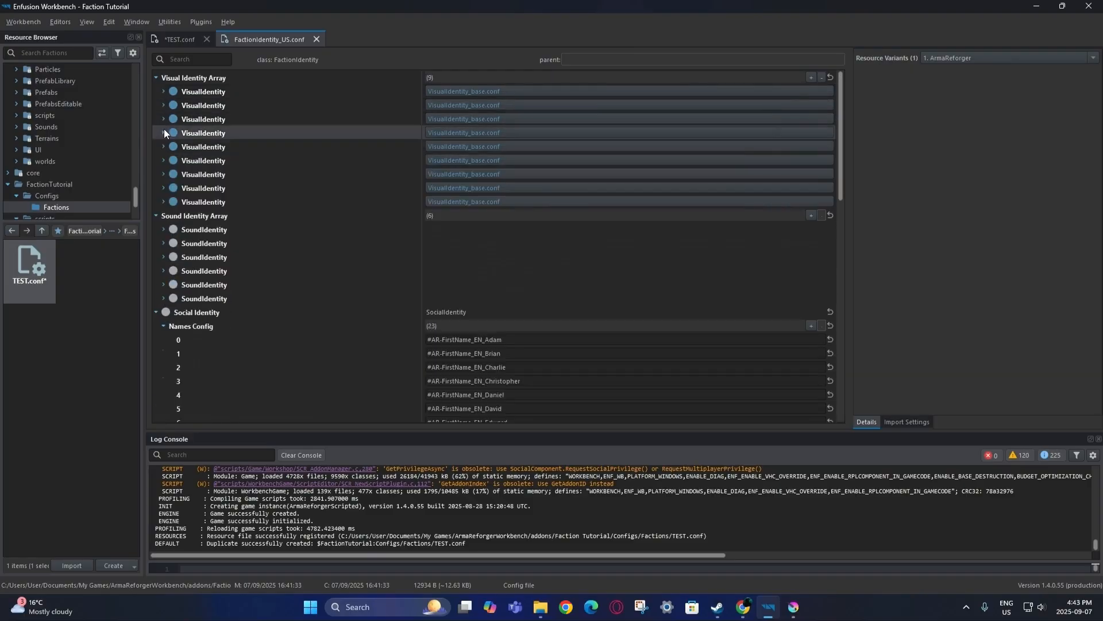
click(163, 229)
click(165, 229)
click(164, 243)
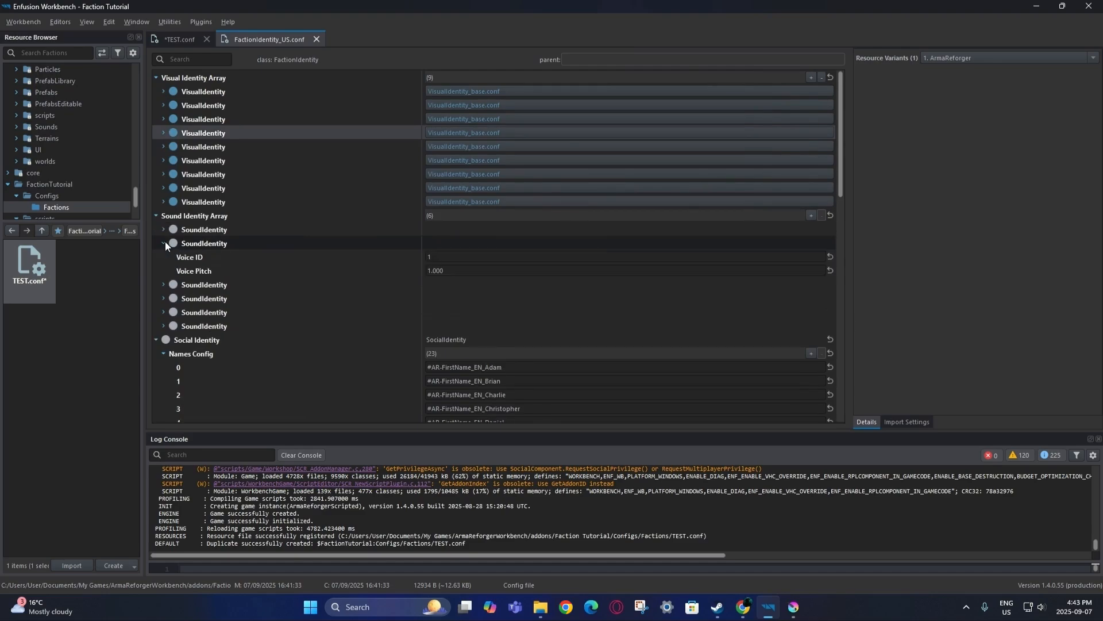
click(163, 244)
click(164, 254)
click(167, 256)
click(167, 264)
click(165, 267)
click(165, 284)
click(165, 284)
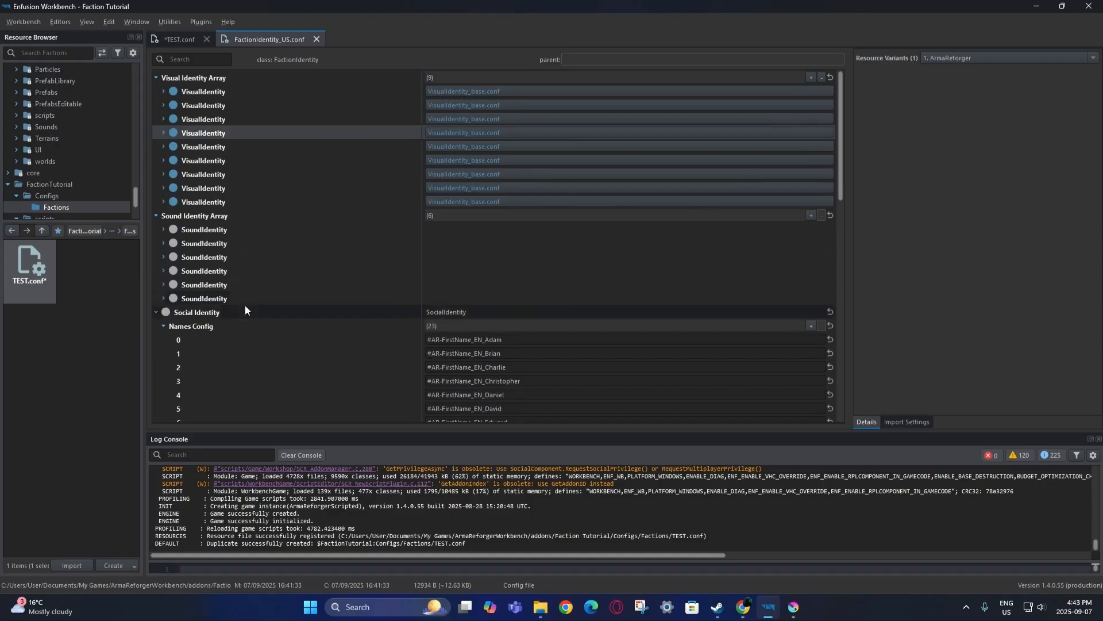
scroll(273, 274, down, 3)
scroll(291, 311, down, 3)
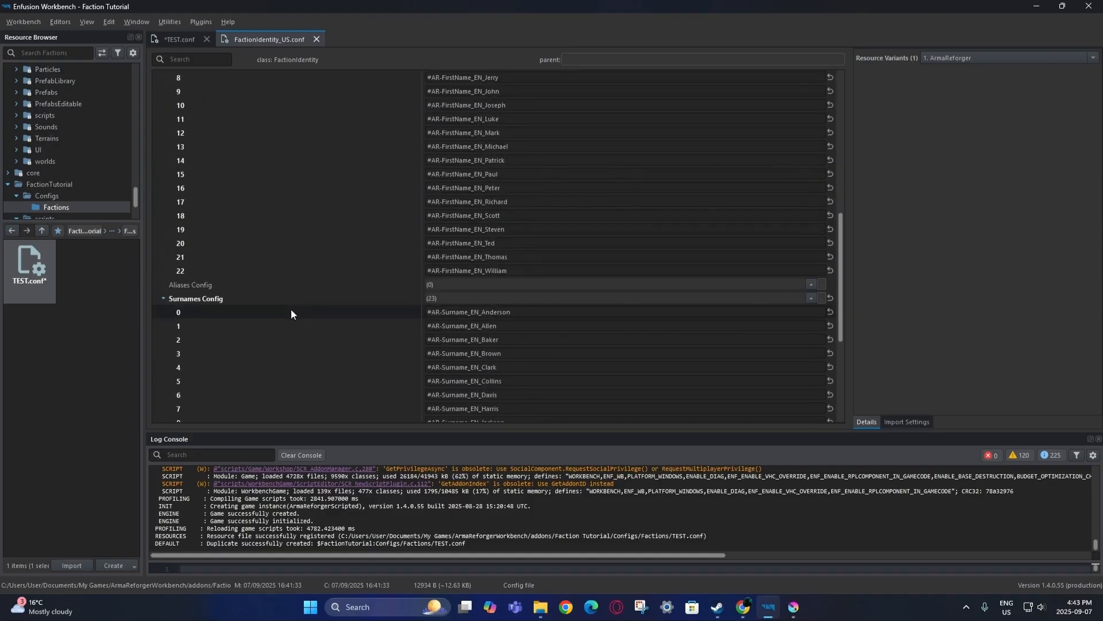
scroll(289, 311, down, 3)
scroll(296, 329, up, 10)
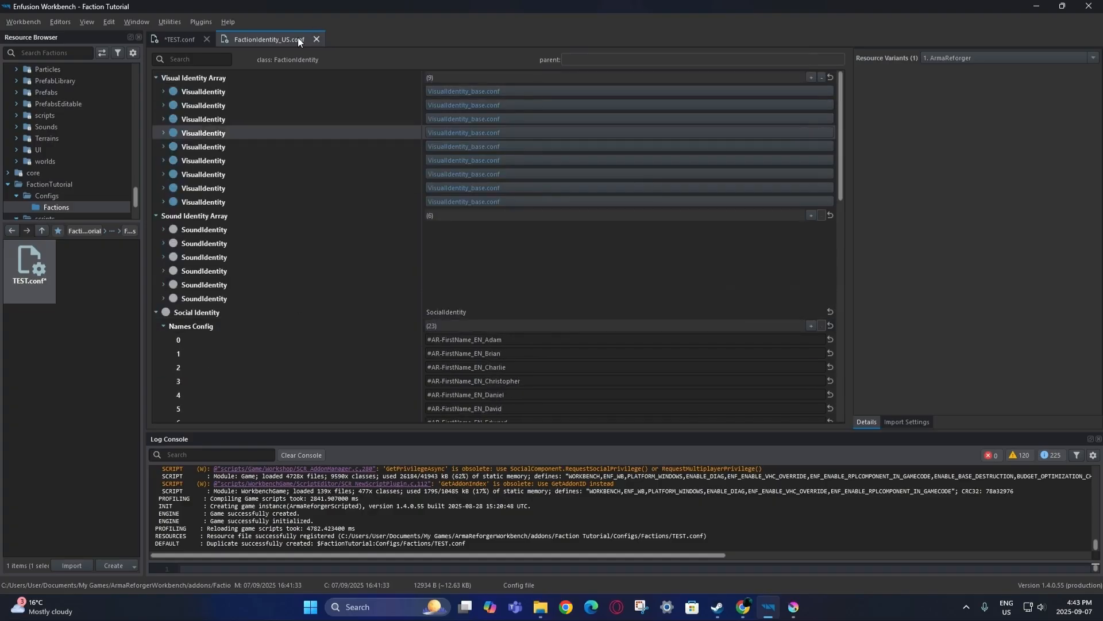
click(163, 91)
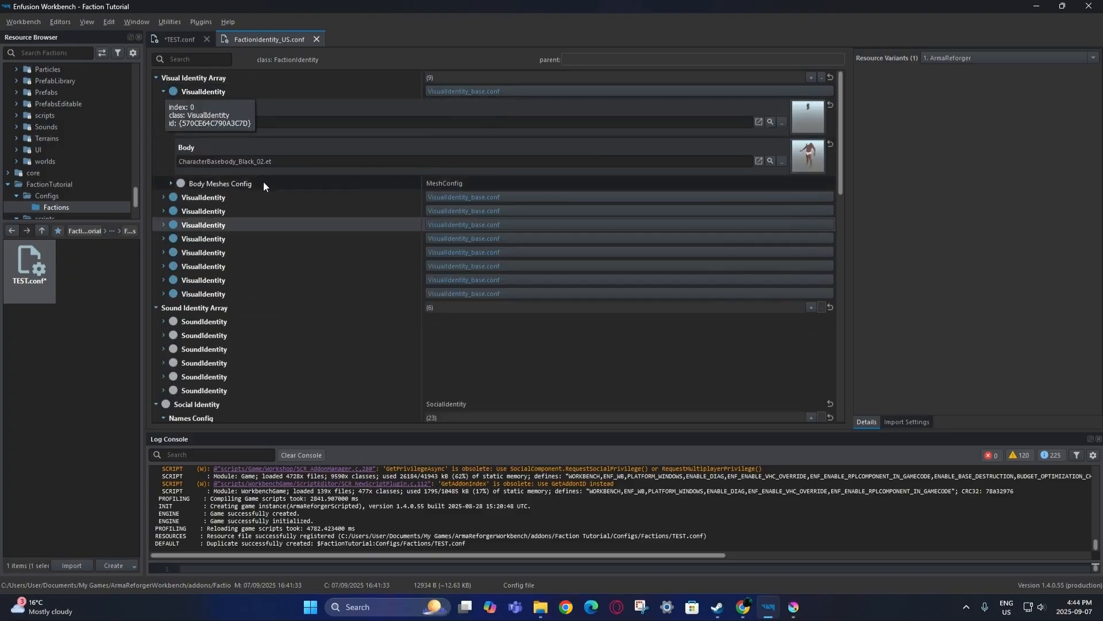
scroll(281, 245, down, 4)
scroll(302, 216, down, 3)
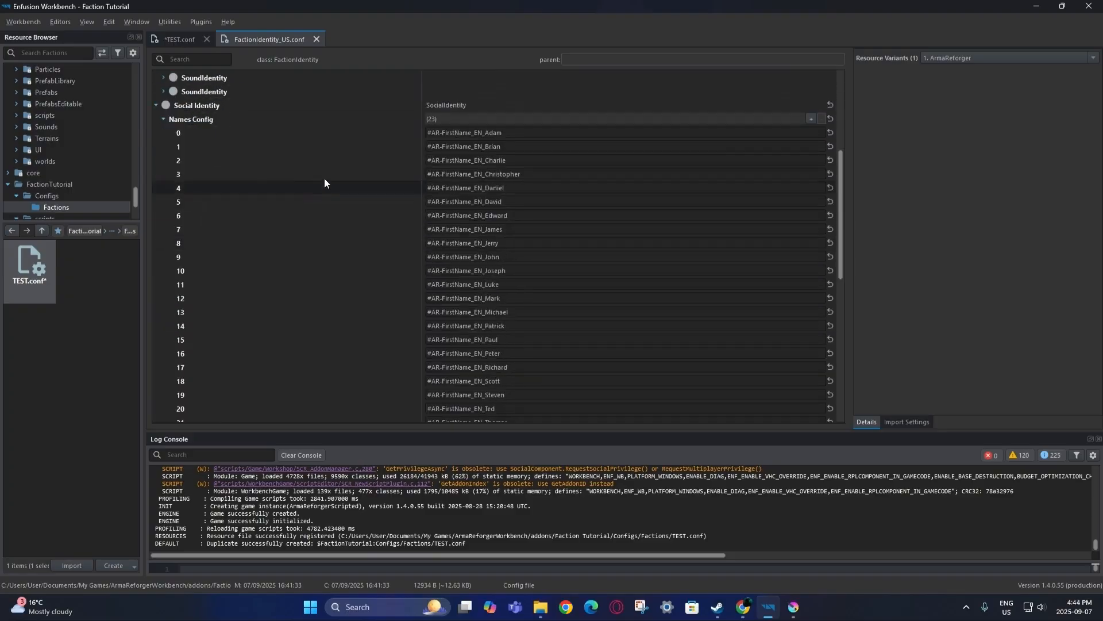
scroll(311, 264, down, 6)
scroll(308, 271, up, 6)
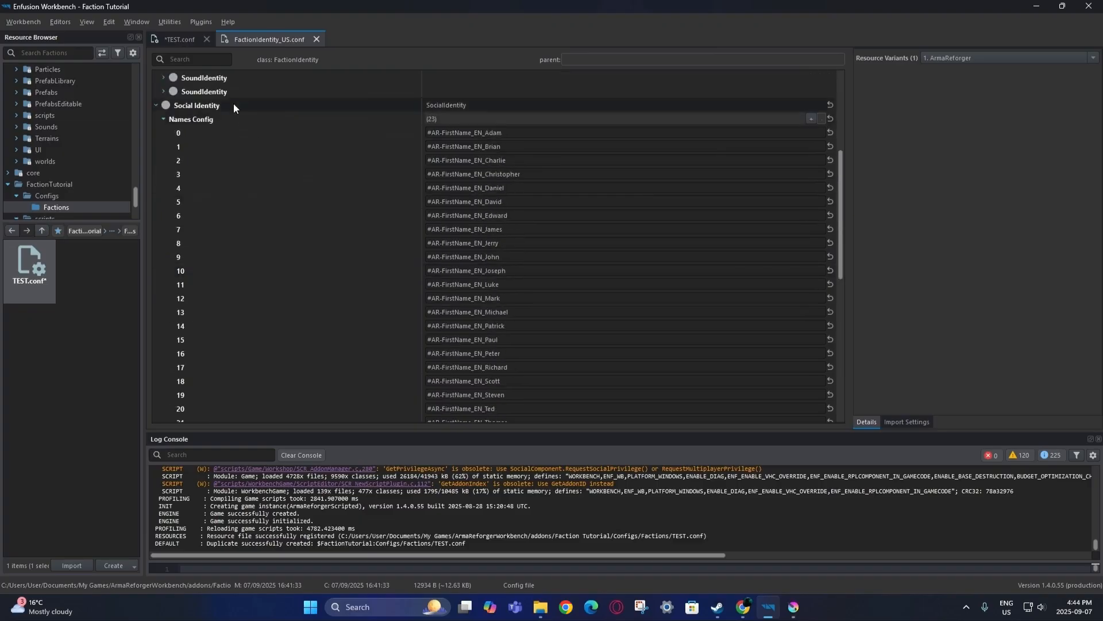
click(180, 41)
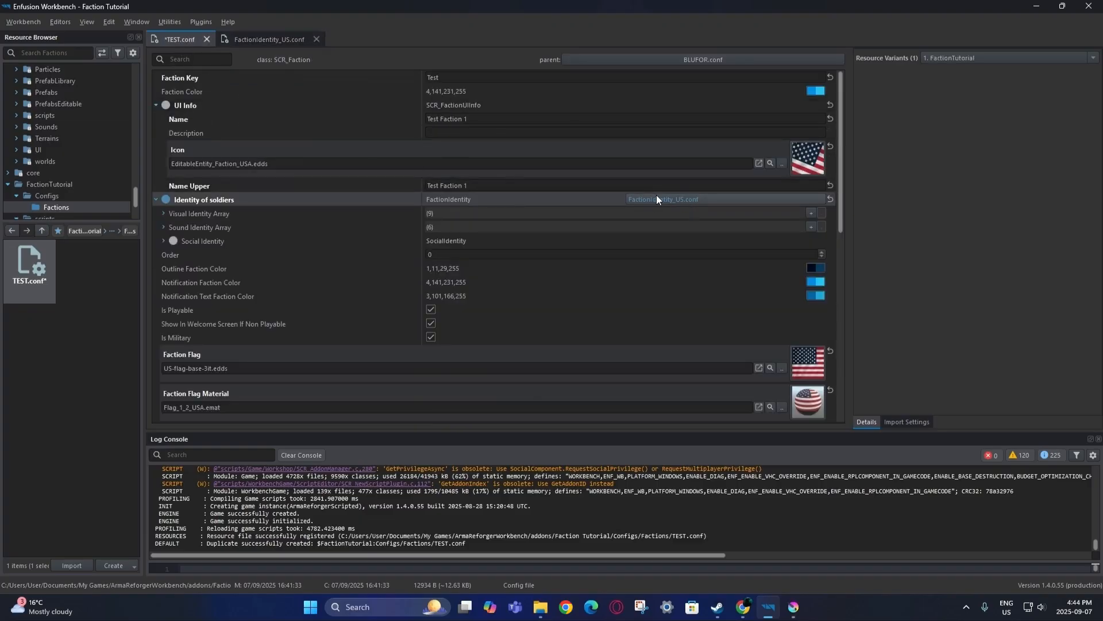
click(269, 40)
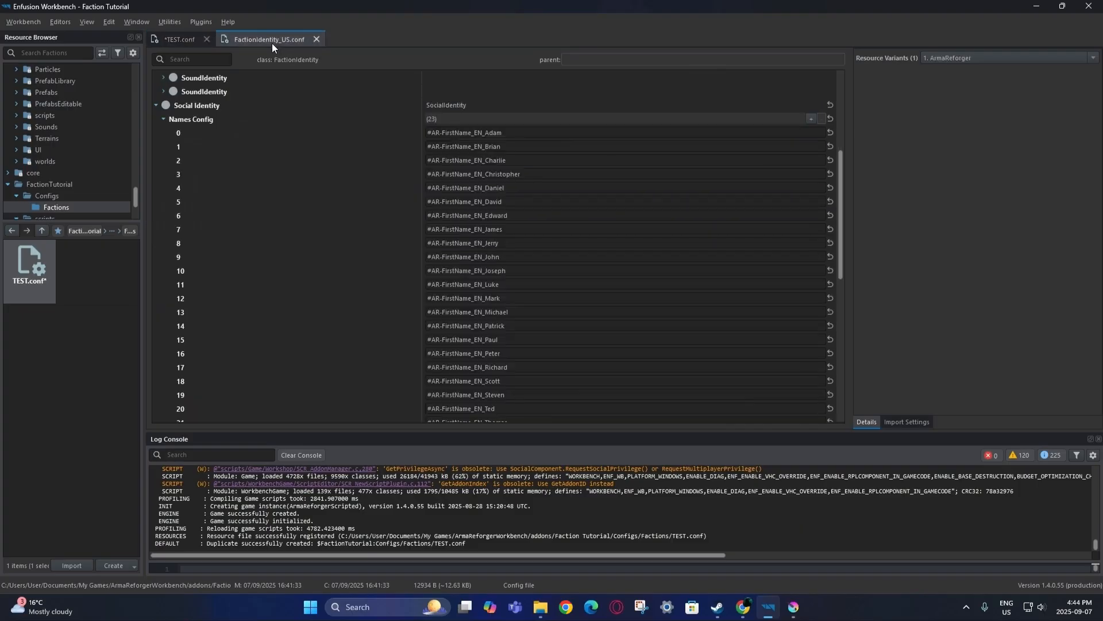
Duplicate FactionIdentity_US.conf into the FactionTutorial addon as FactionIdentity_Test.
right_click(270, 42)
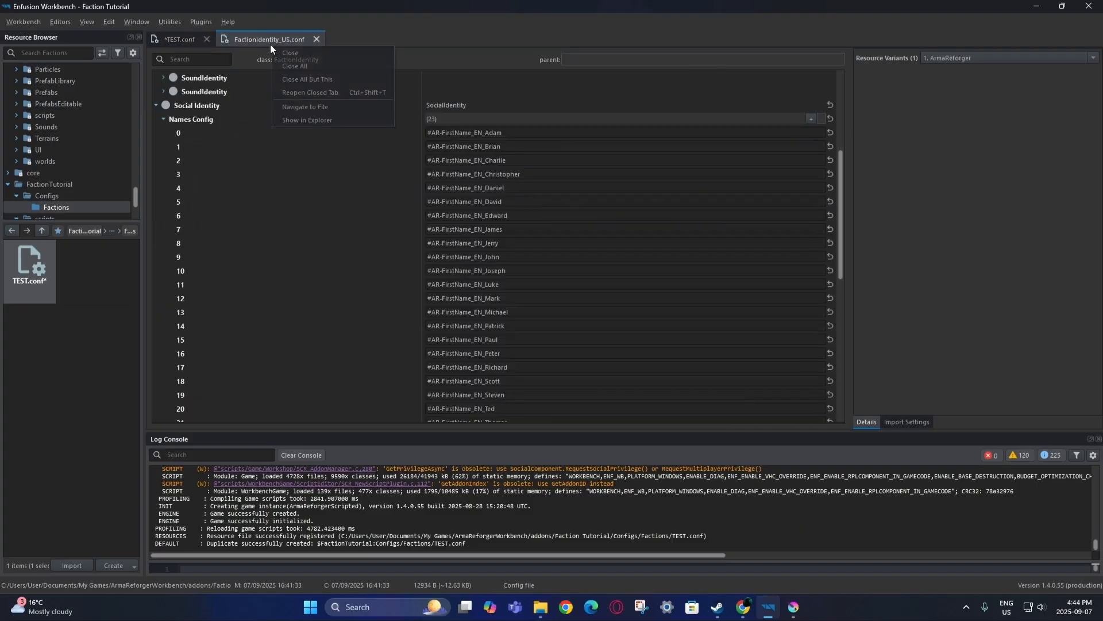
click(299, 107)
right_click(33, 457)
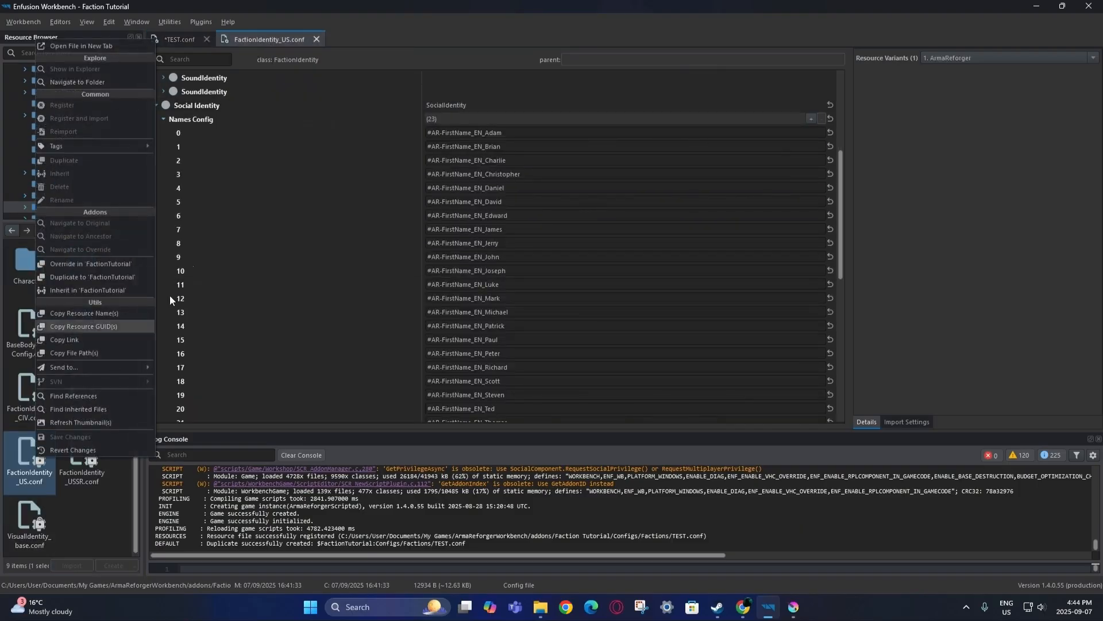
click(131, 273)
click(561, 296)
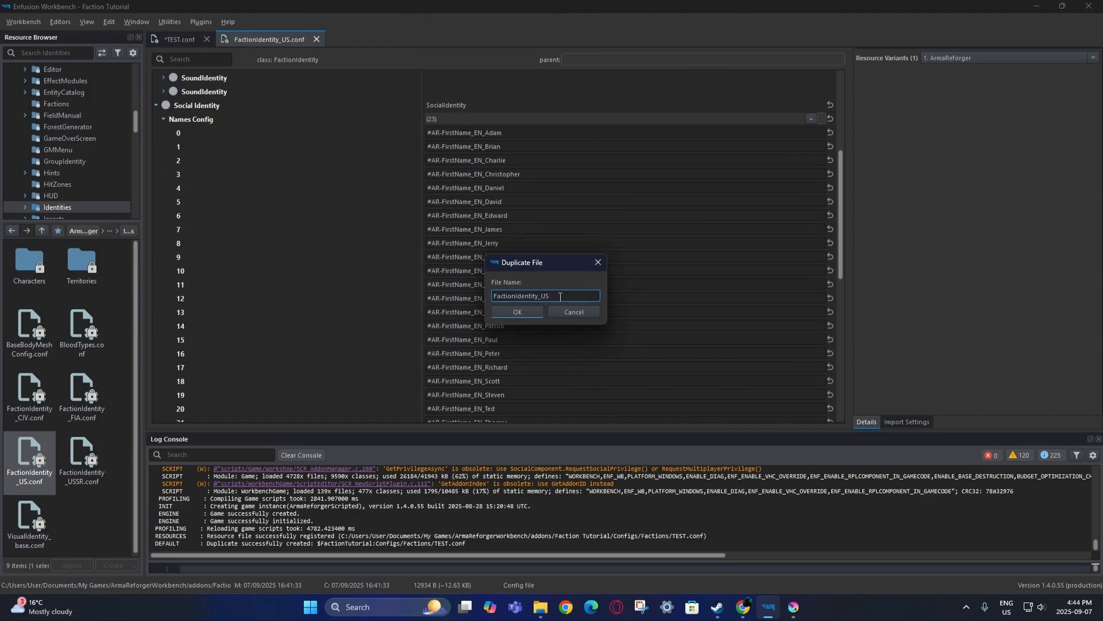
key(BackSpace)
text(Test)
click(532, 310)
Set FactionIdentity_Test.conf as the TEST faction's soldier identity, save all, and open the copy.
click(316, 40)
click(31, 23)
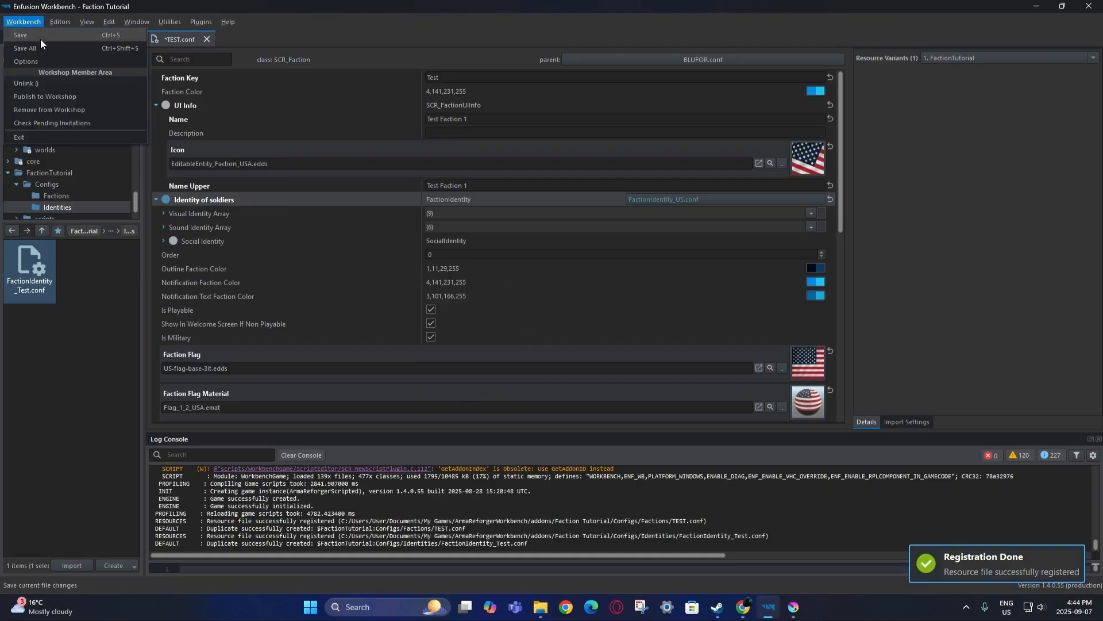
click(41, 48)
drag(43, 272, 464, 199)
click(23, 22)
click(33, 46)
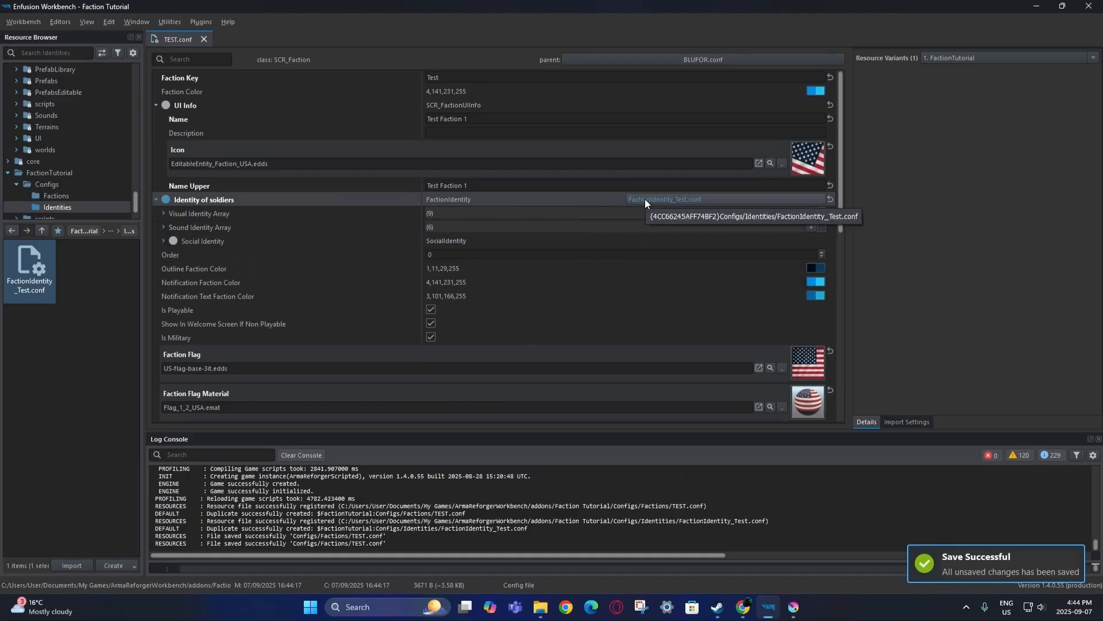
double_click(30, 271)
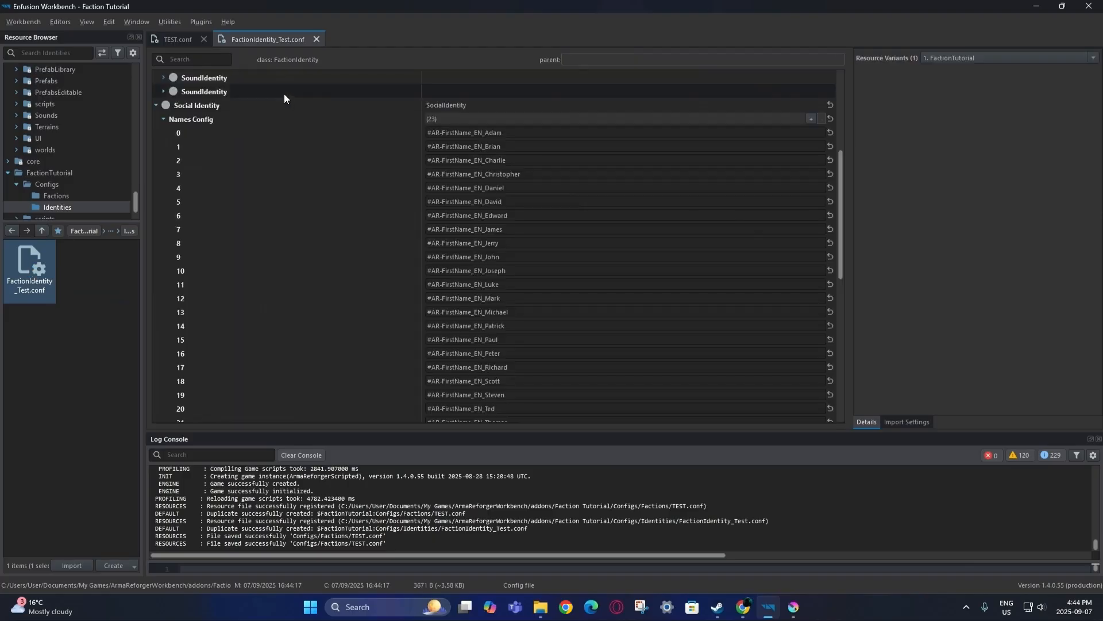
Add a tenth visual identity entry and compare it with the ninth entry's head and body files.
scroll(264, 130, up, 4)
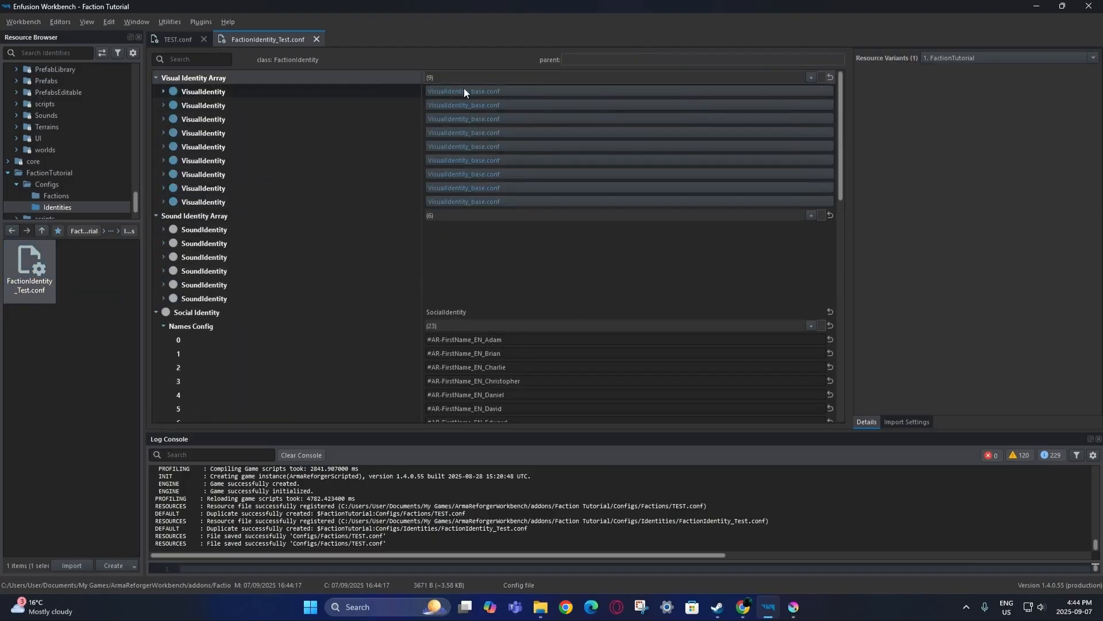
click(811, 76)
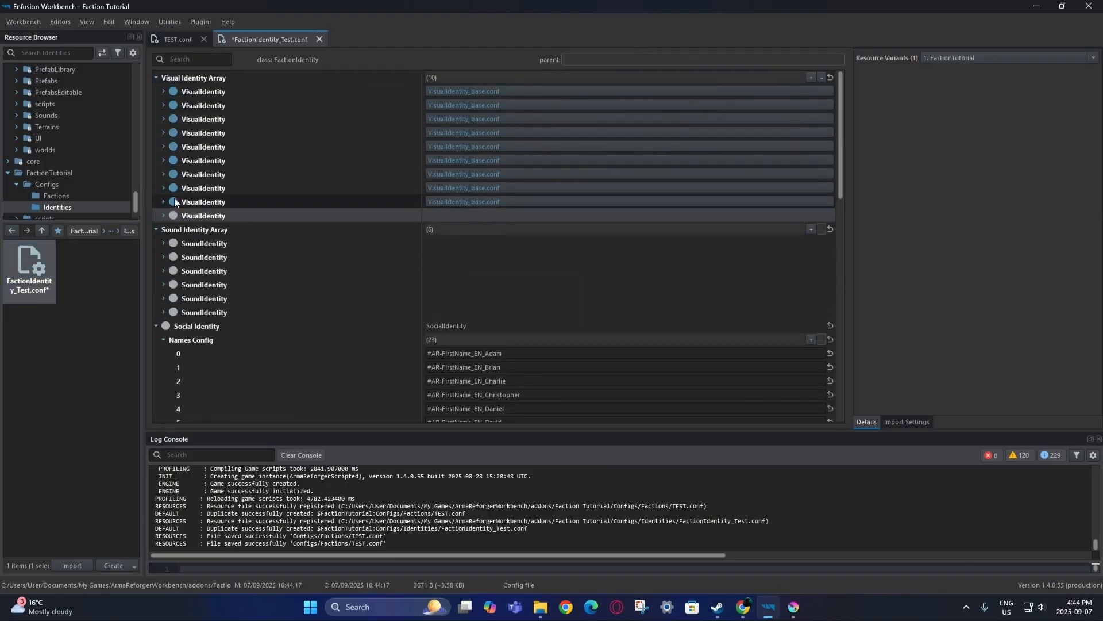
click(163, 215)
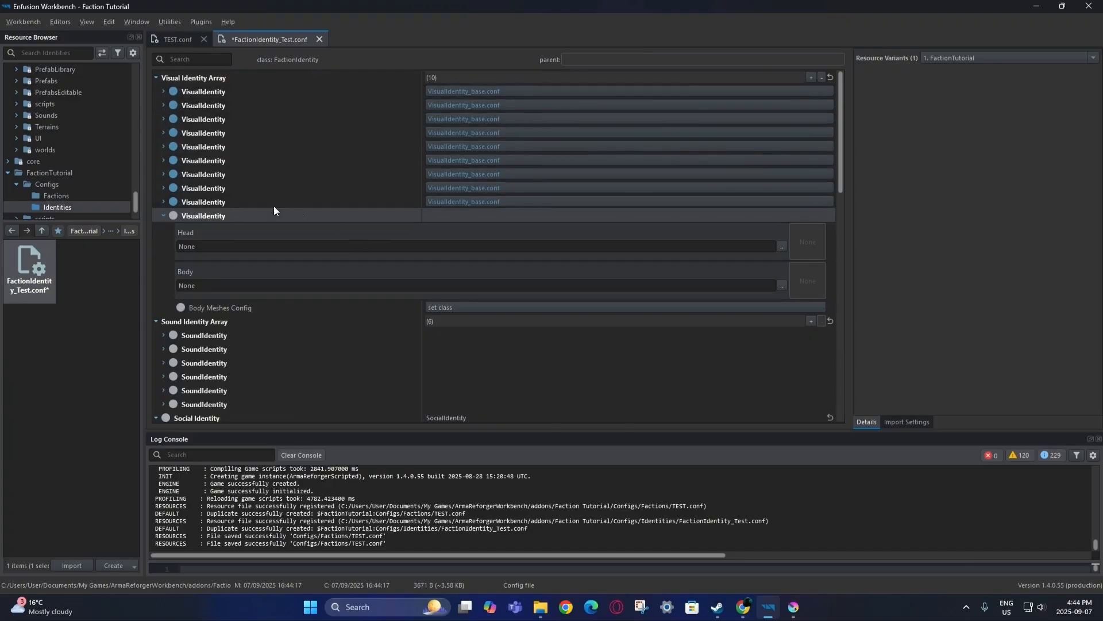
click(164, 201)
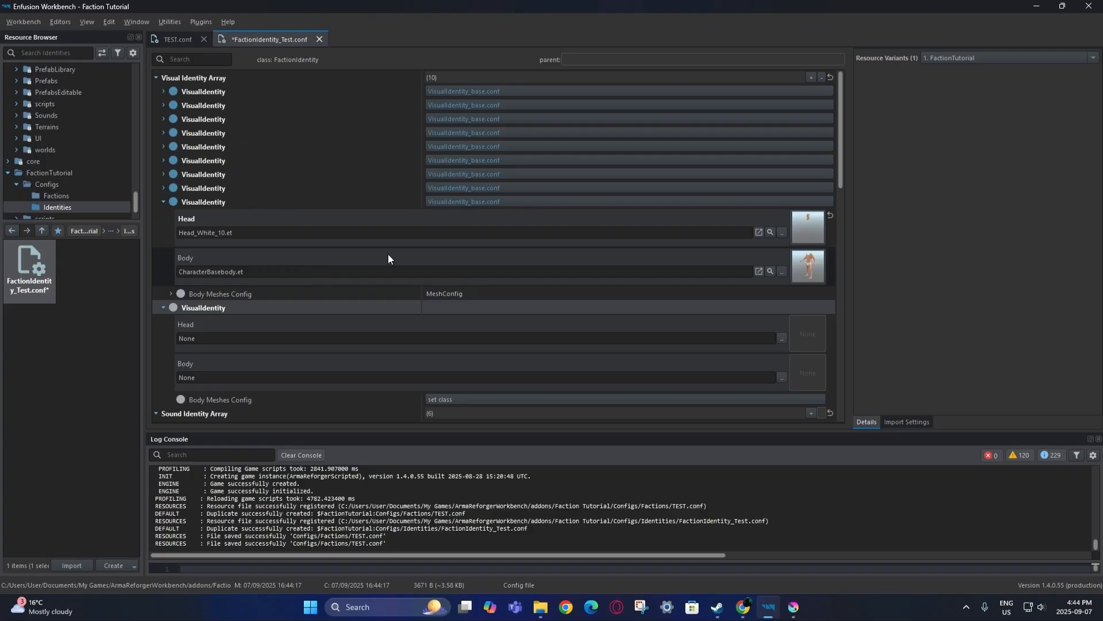
click(770, 232)
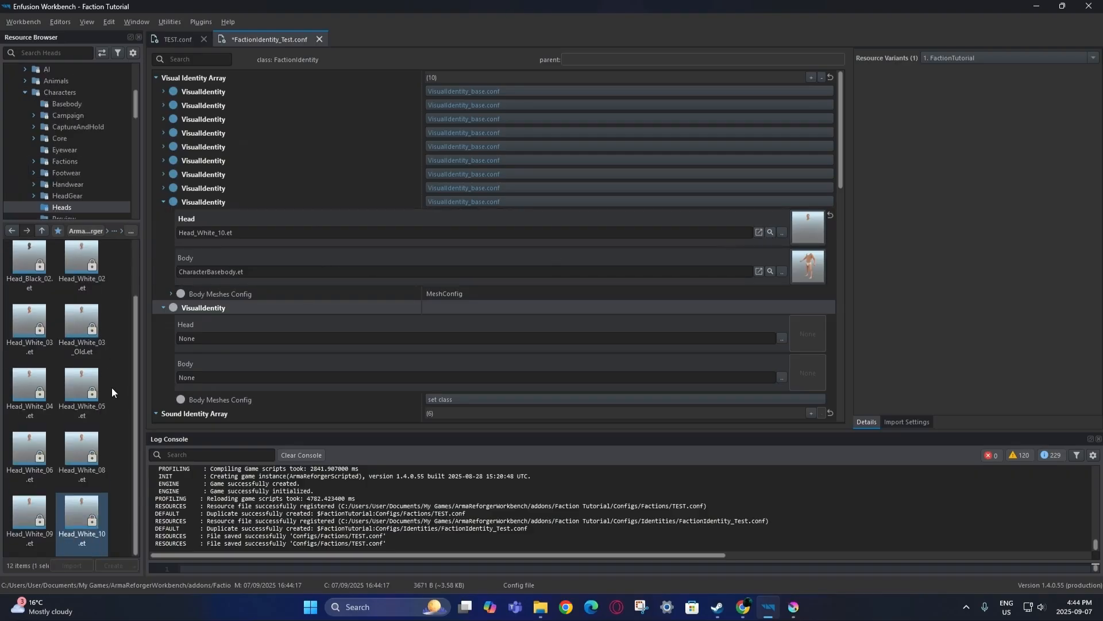
right_click(93, 513)
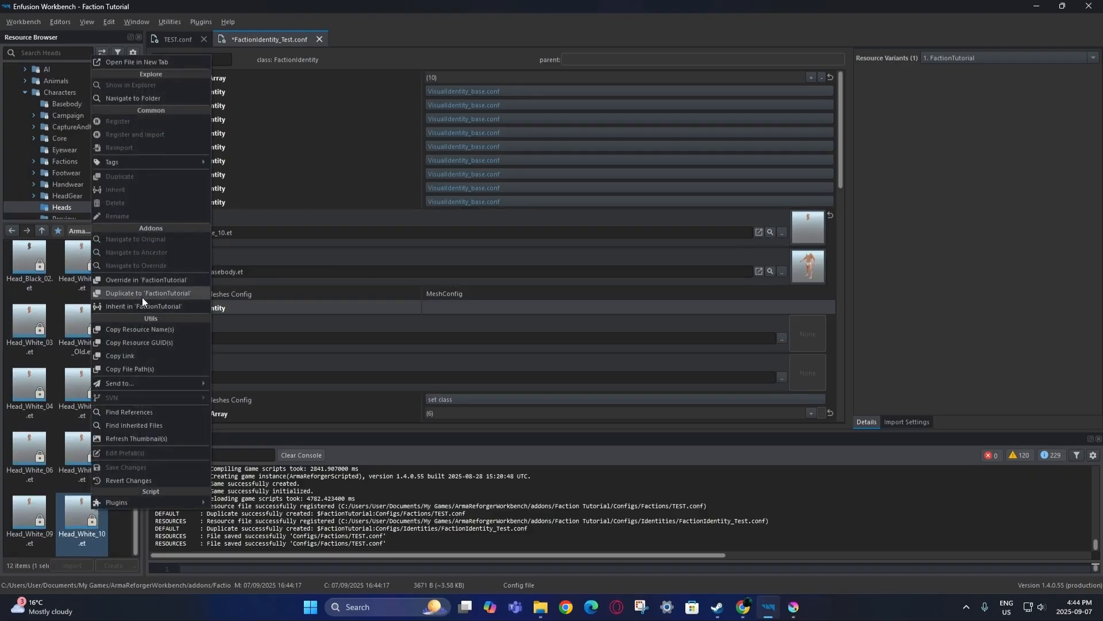
click(316, 264)
click(771, 272)
click(88, 342)
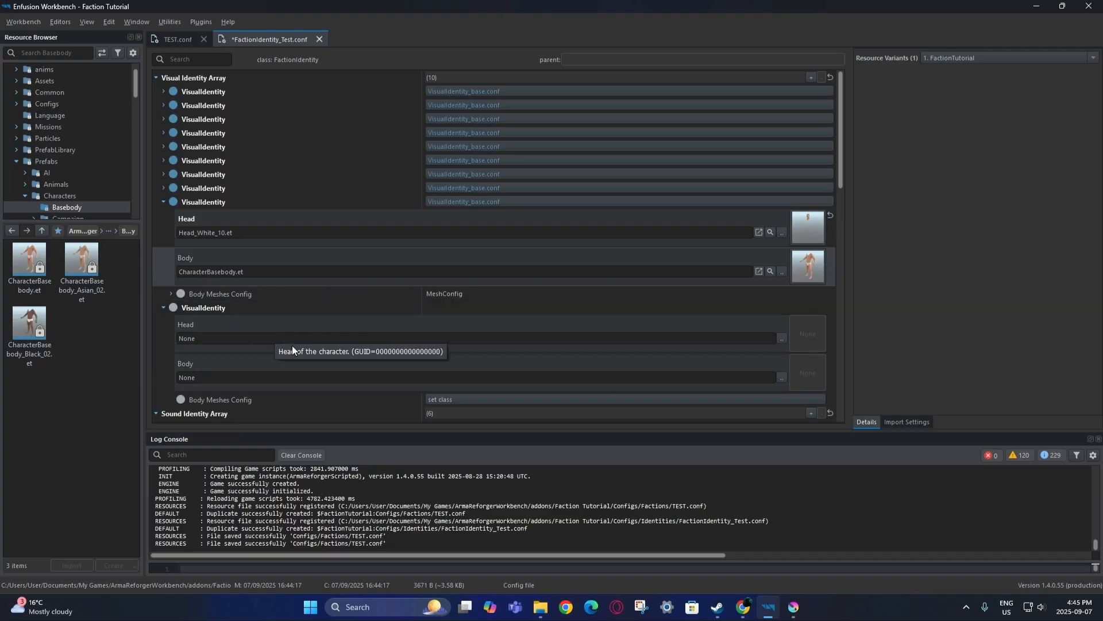
Collapse the ninth and tenth visual identities and save all files.
click(165, 202)
click(163, 215)
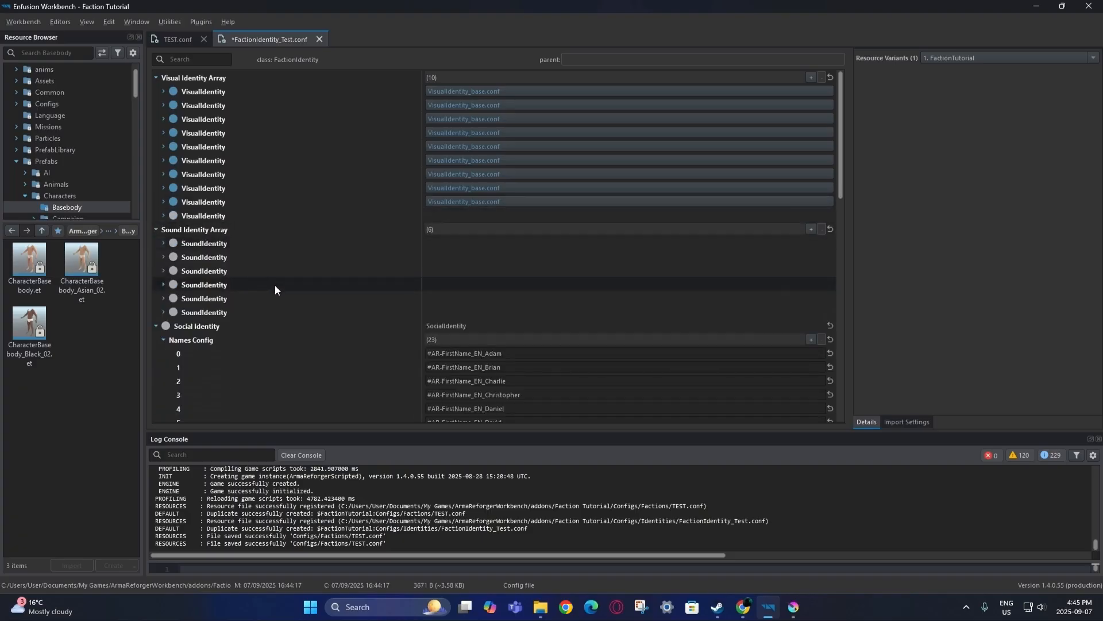
scroll(275, 287, down, 4)
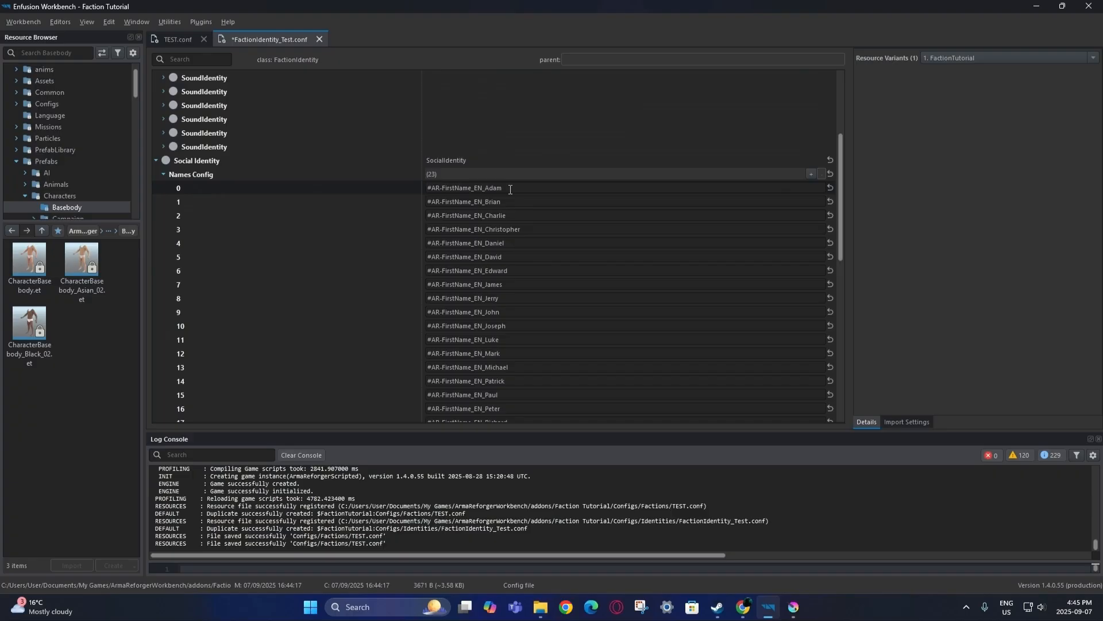
scroll(308, 339, up, 4)
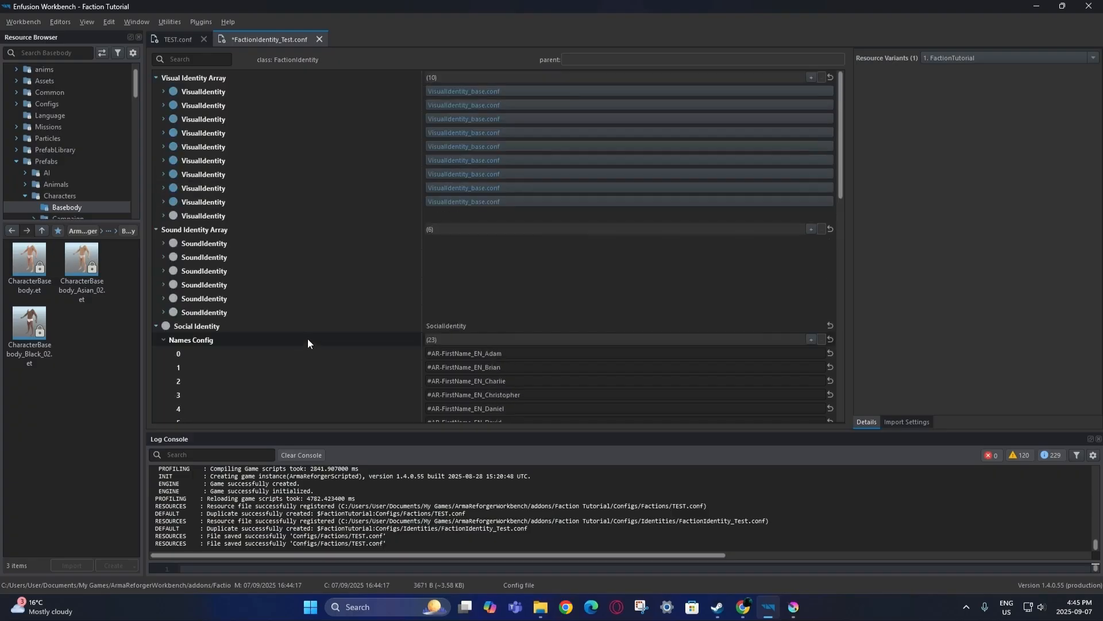
click(27, 25)
click(33, 46)
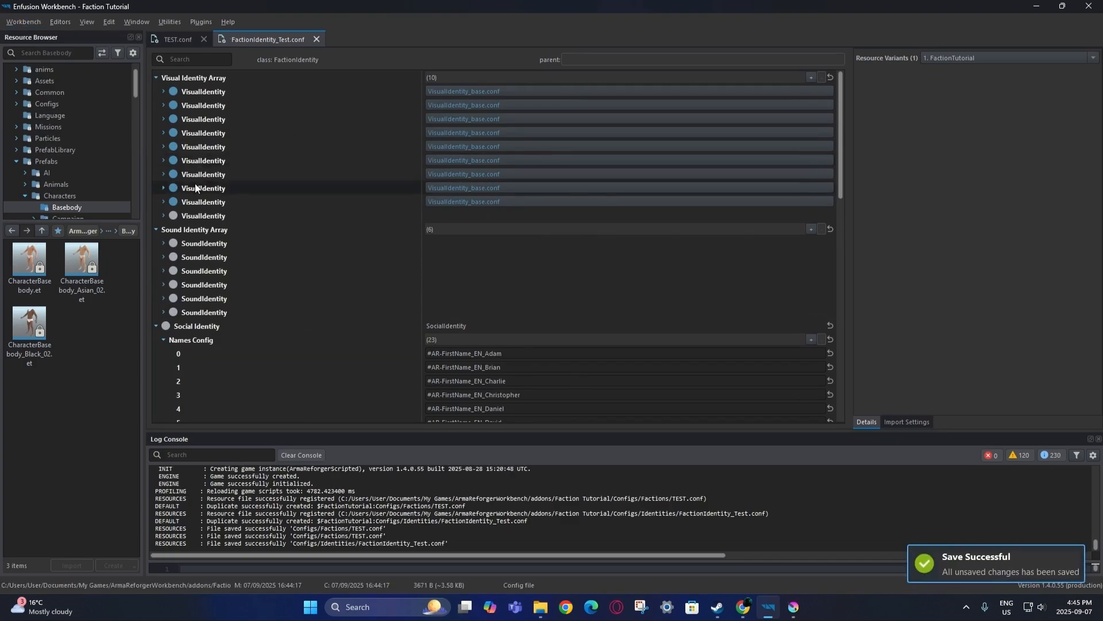
Remove the tenth visual identity, save, and close FactionIdentity_Test.conf.
right_click(277, 215)
click(306, 275)
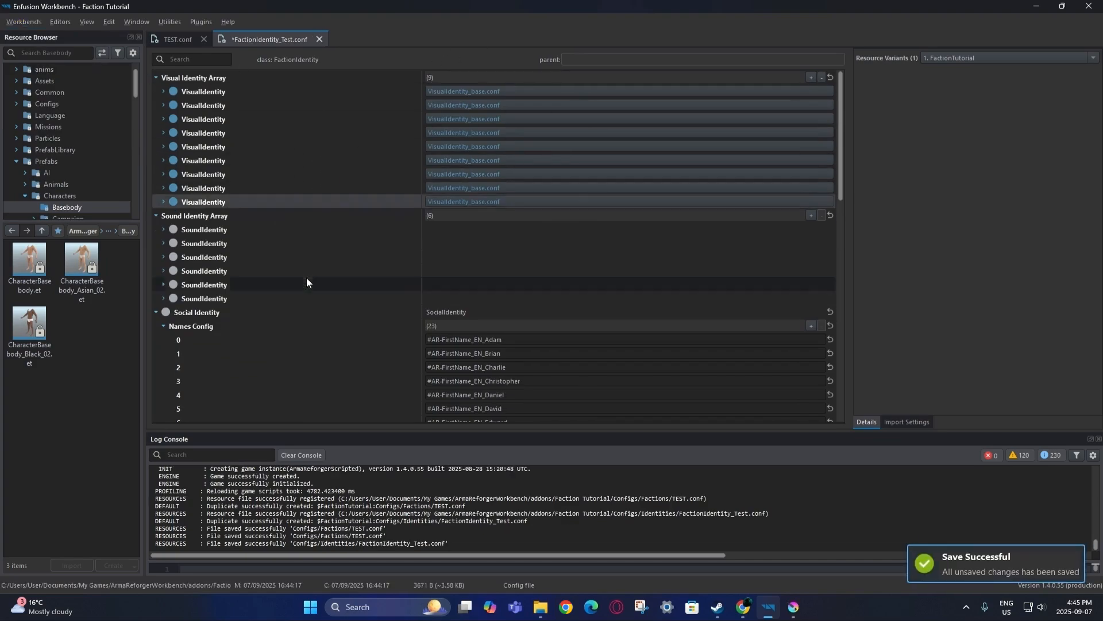
click(21, 20)
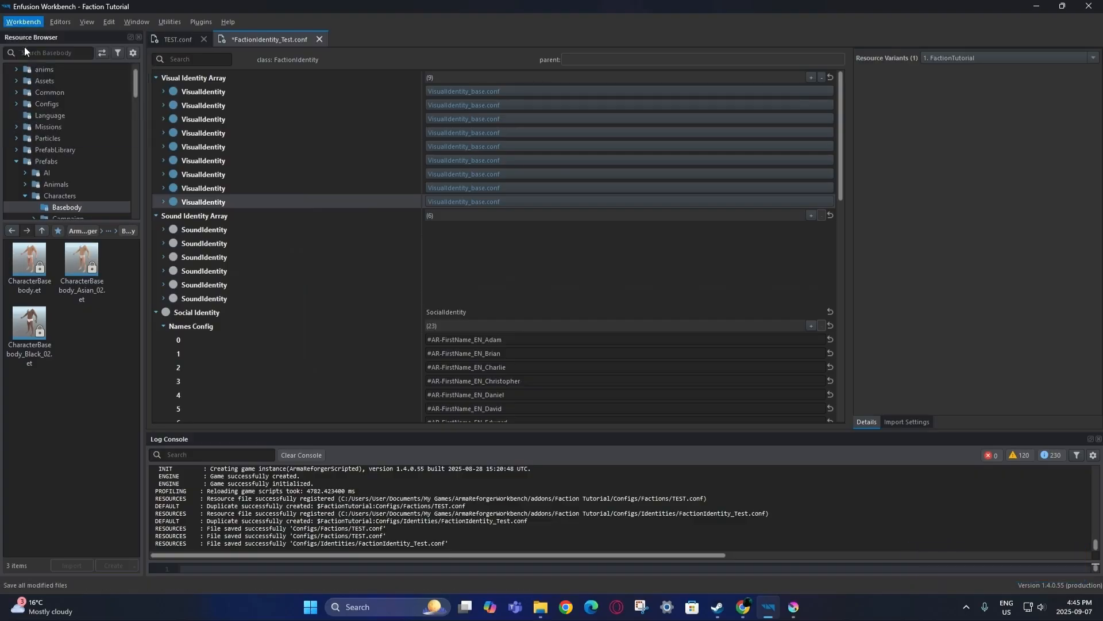
click(319, 38)
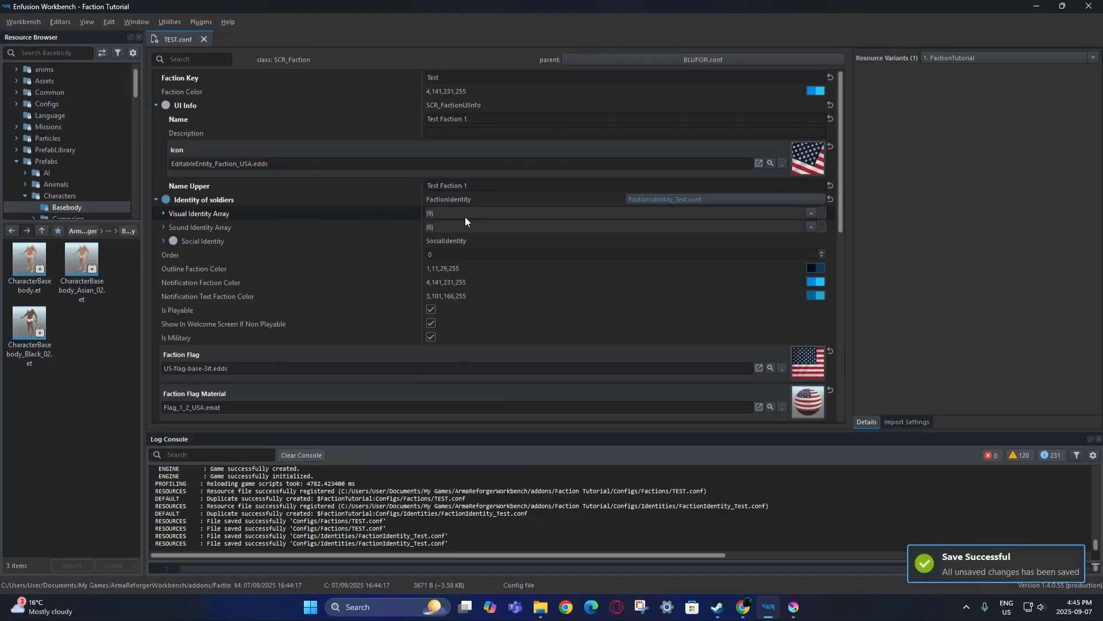
Expand and collapse the Sound and Social Identity sections in TEST.conf to review them.
click(164, 227)
click(162, 227)
click(164, 241)
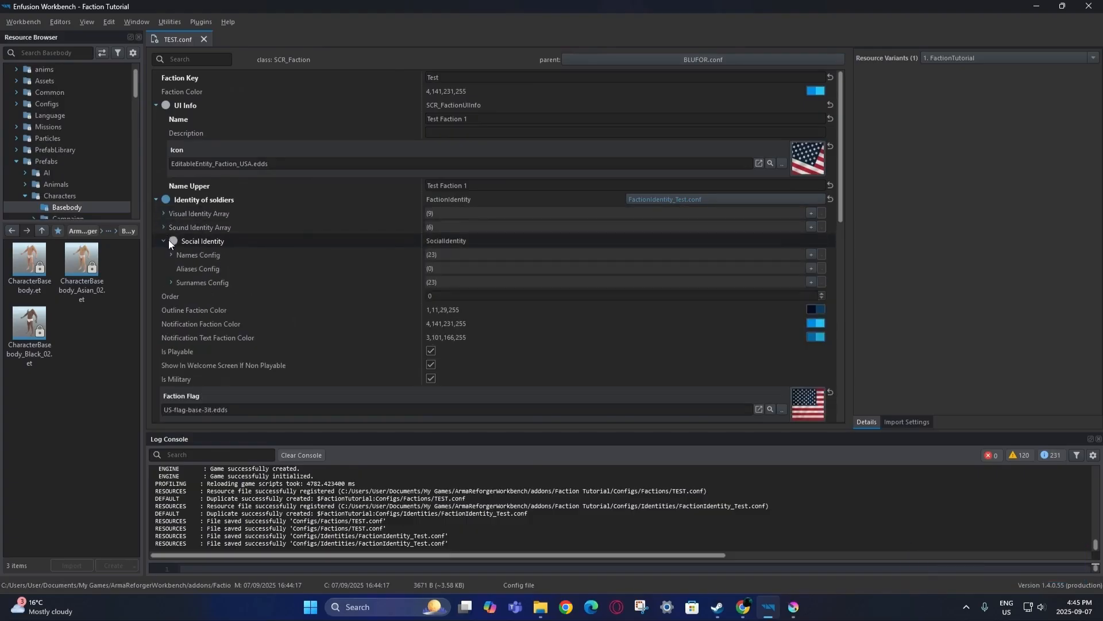
click(164, 240)
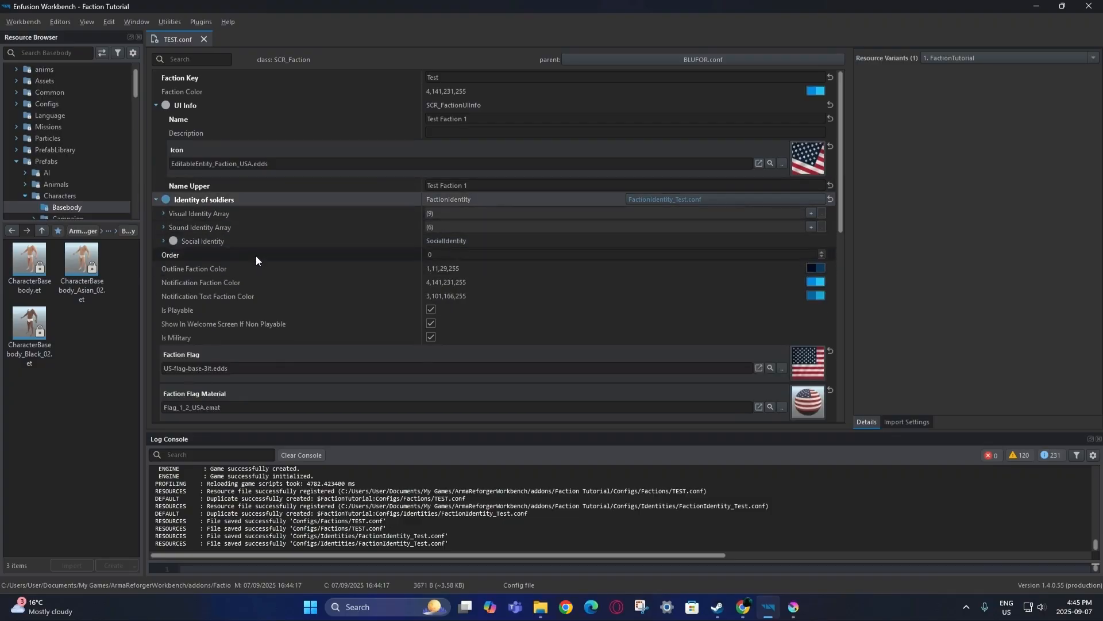
mouse_move(254, 257)
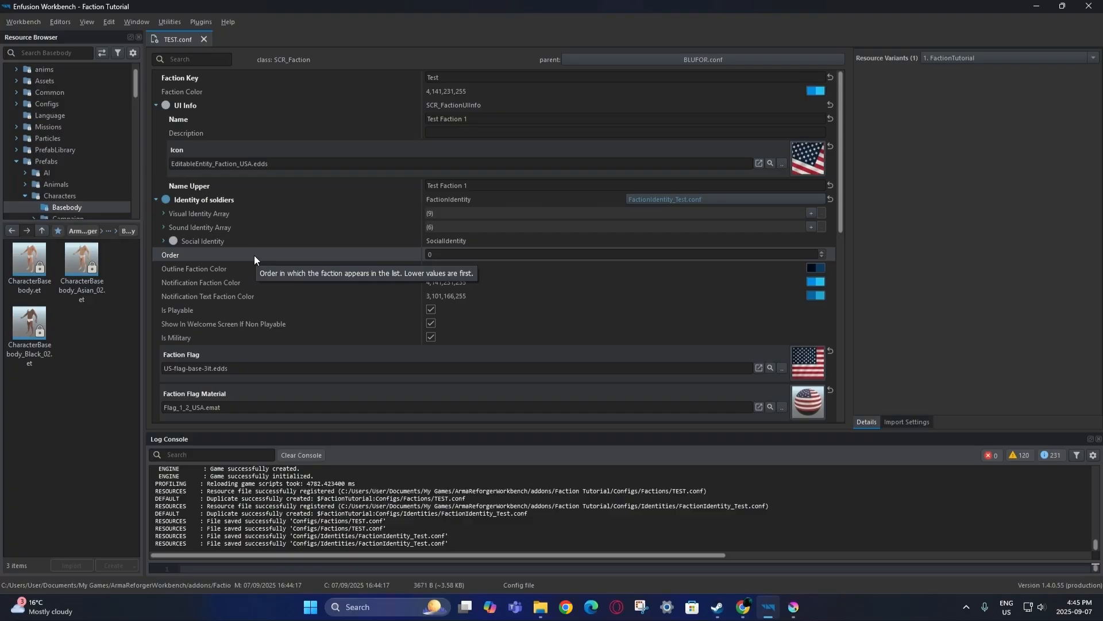
Enter 1 as the Order value in TEST.conf.
click(429, 254)
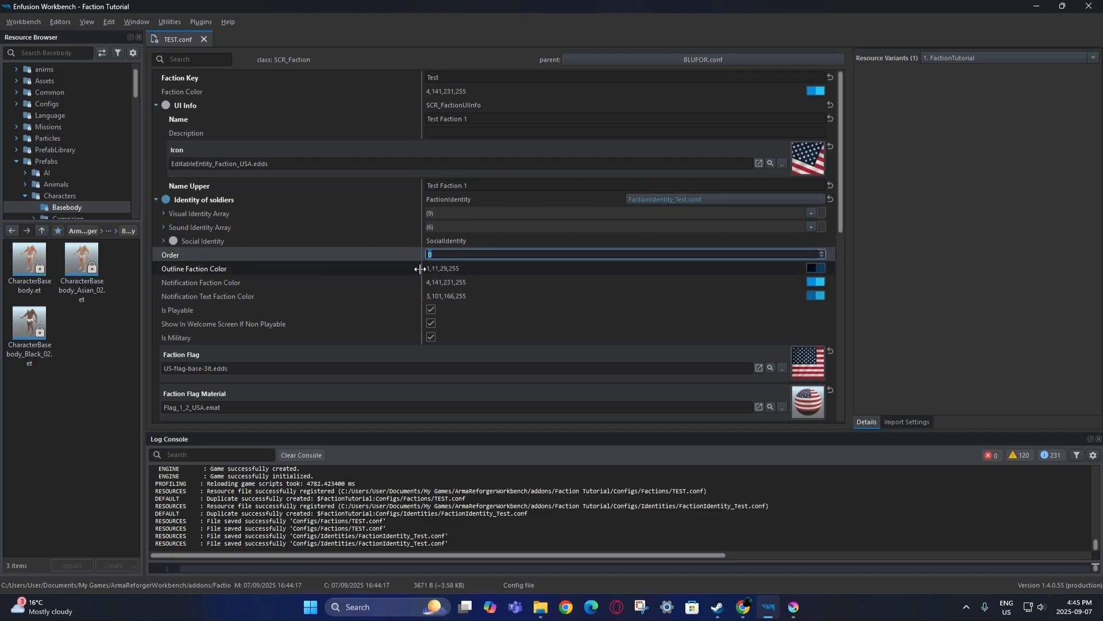
text(1)
key(Return)
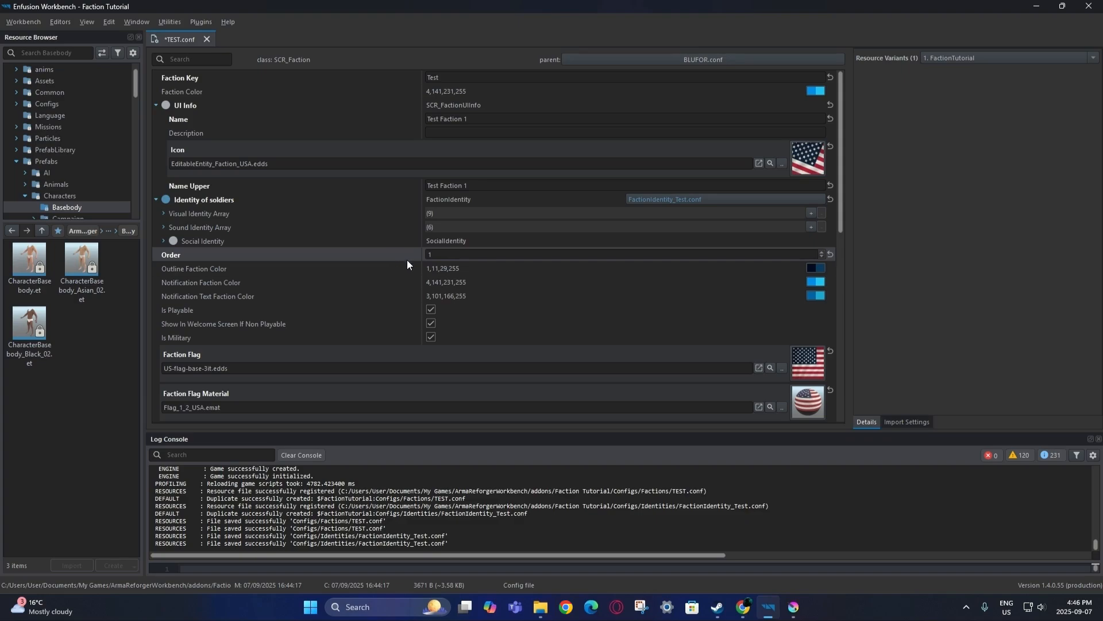
scroll(395, 301, down, 1)
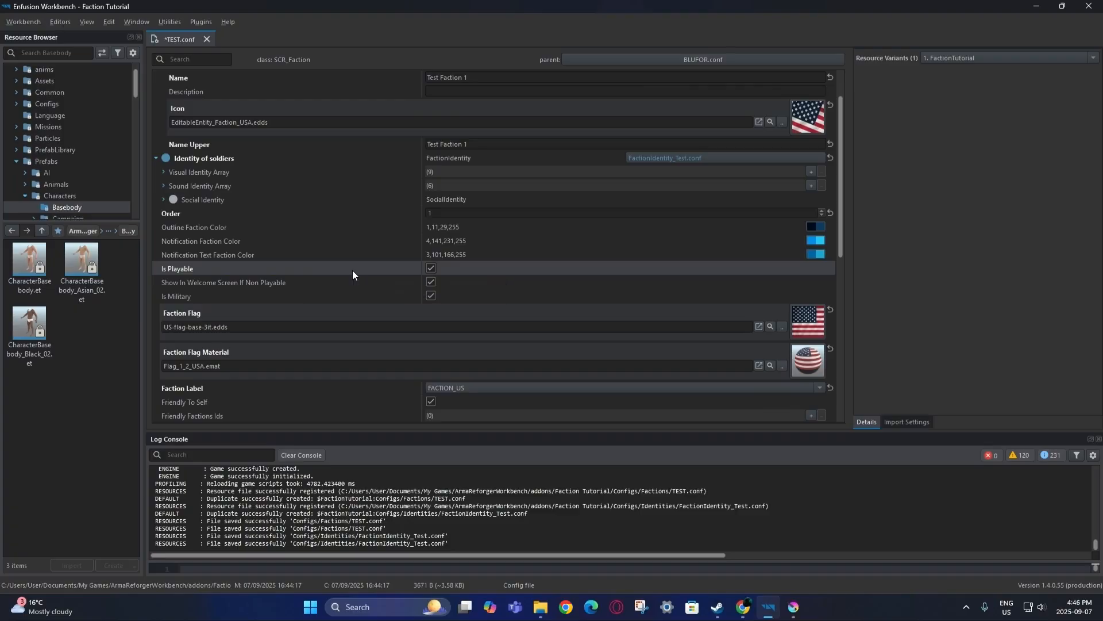
Open the World Editor and load the MpTest.ent world.
click(36, 22)
click(58, 36)
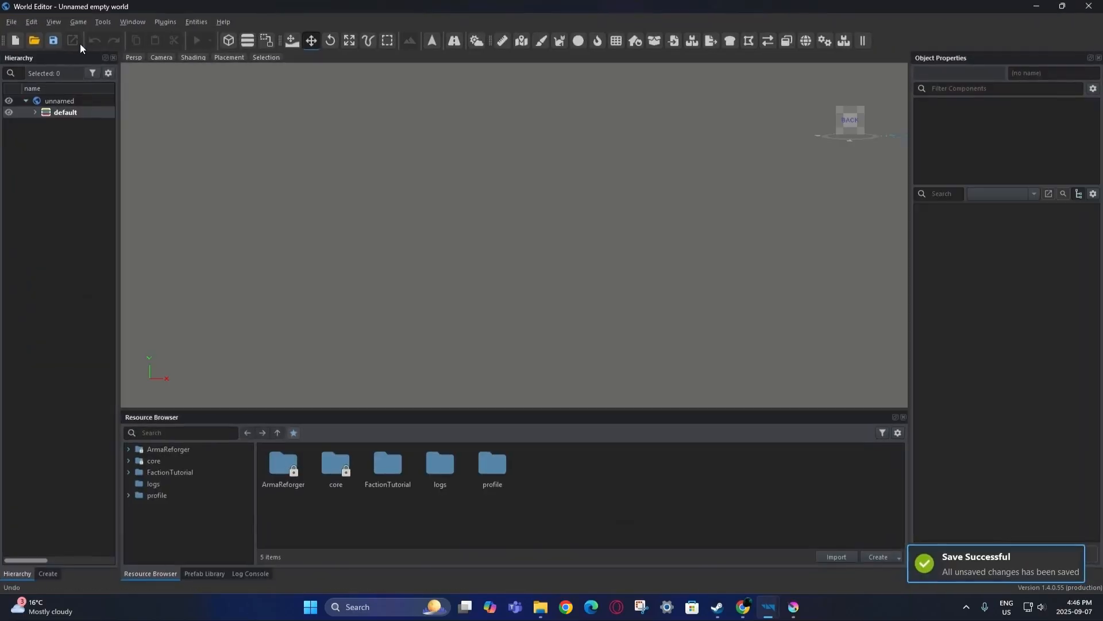
click(35, 40)
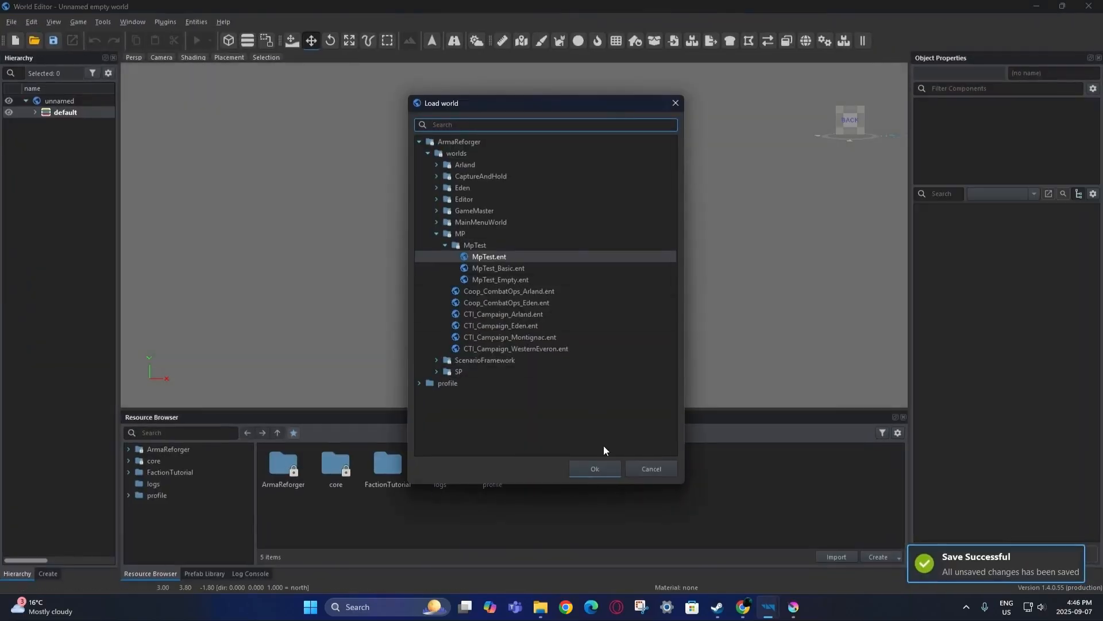
click(595, 469)
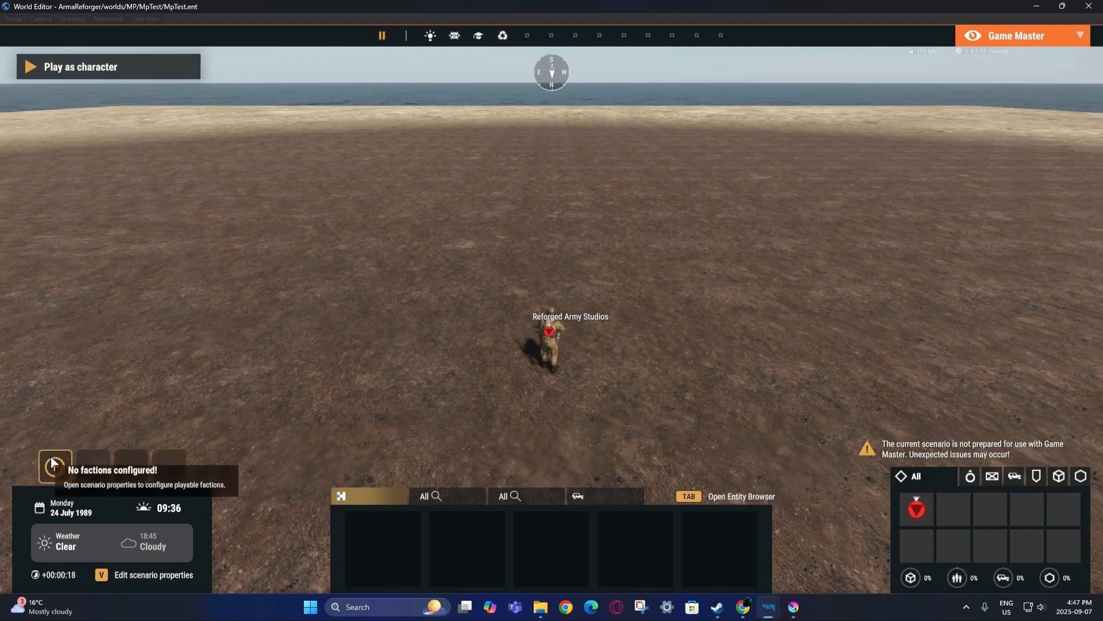
Make US Army a playable faction in the scenario properties and save them.
click(53, 464)
click(708, 217)
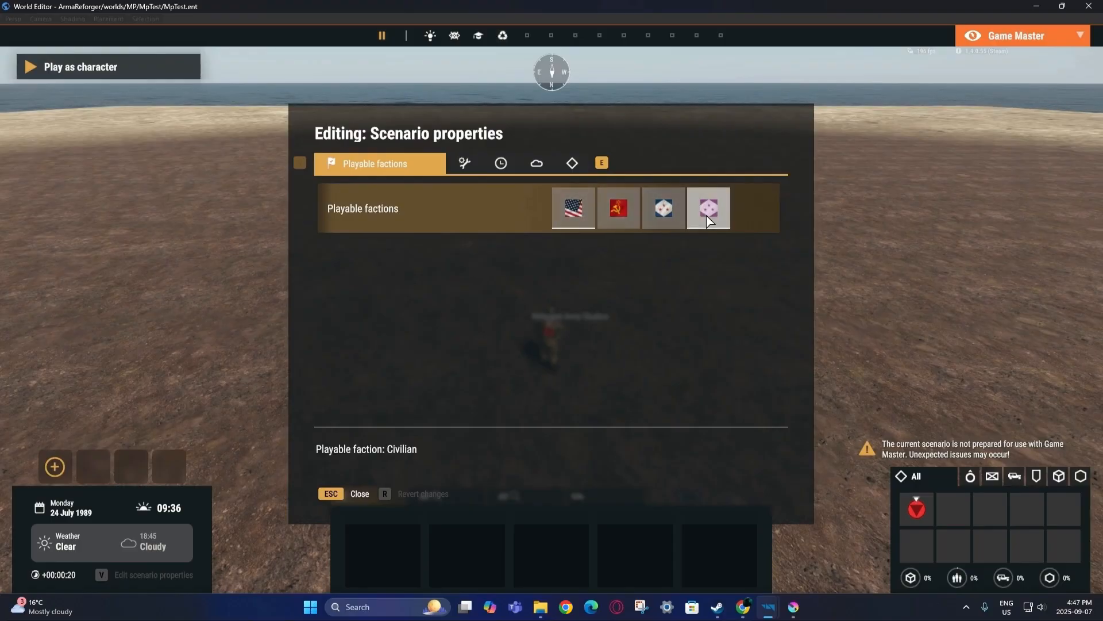
click(582, 217)
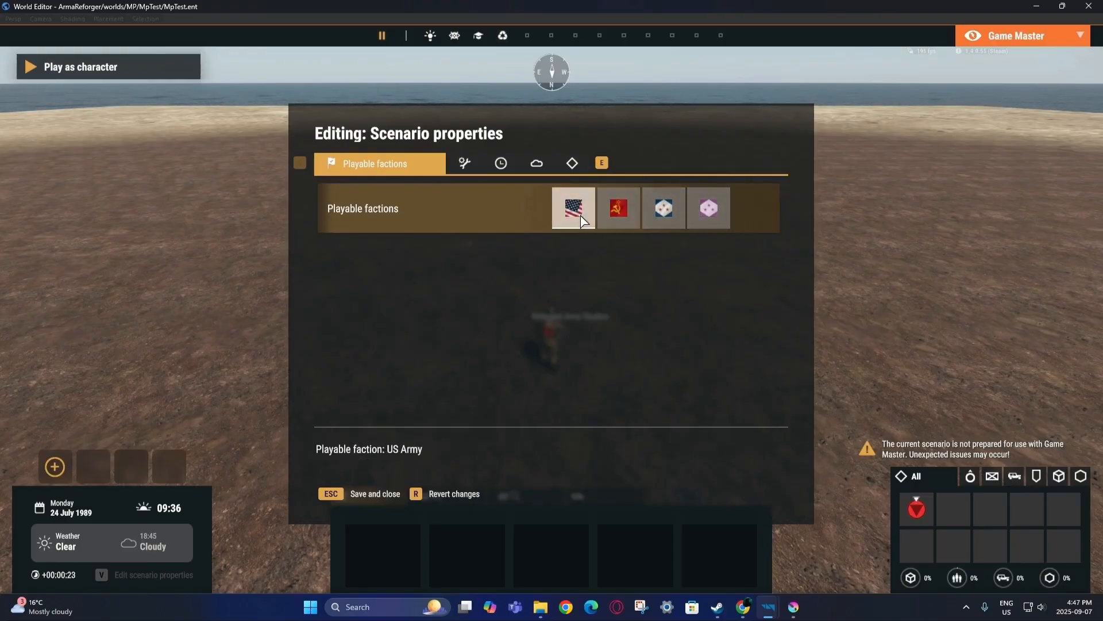
click(357, 494)
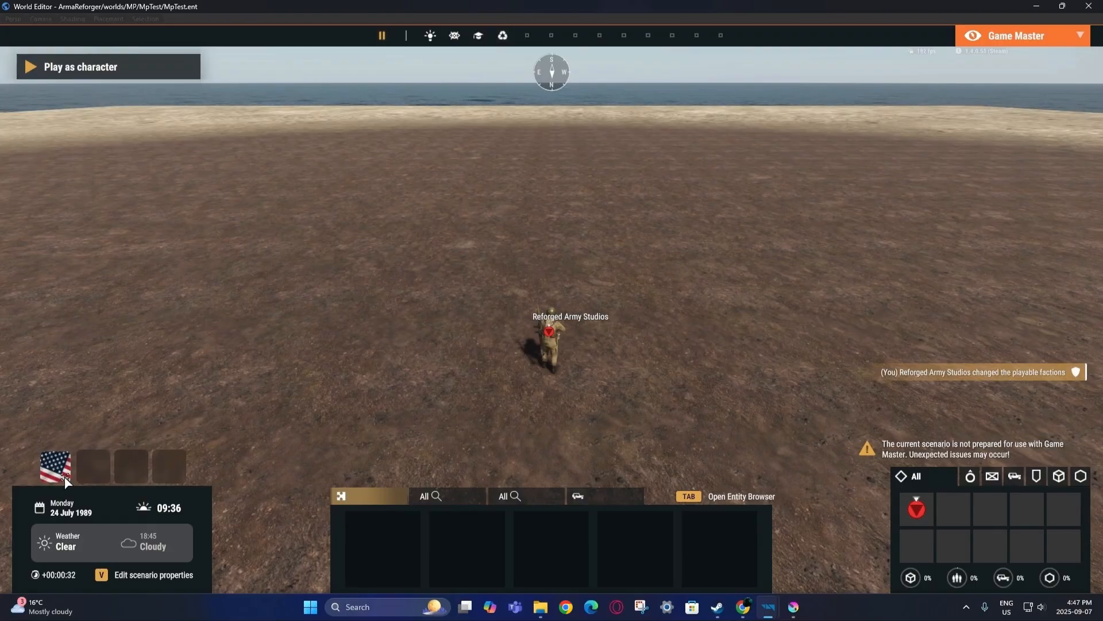
mouse_move(60, 461)
Stop the game, close the World Editor, and untick Is Playable for the TEST faction.
key(F11)
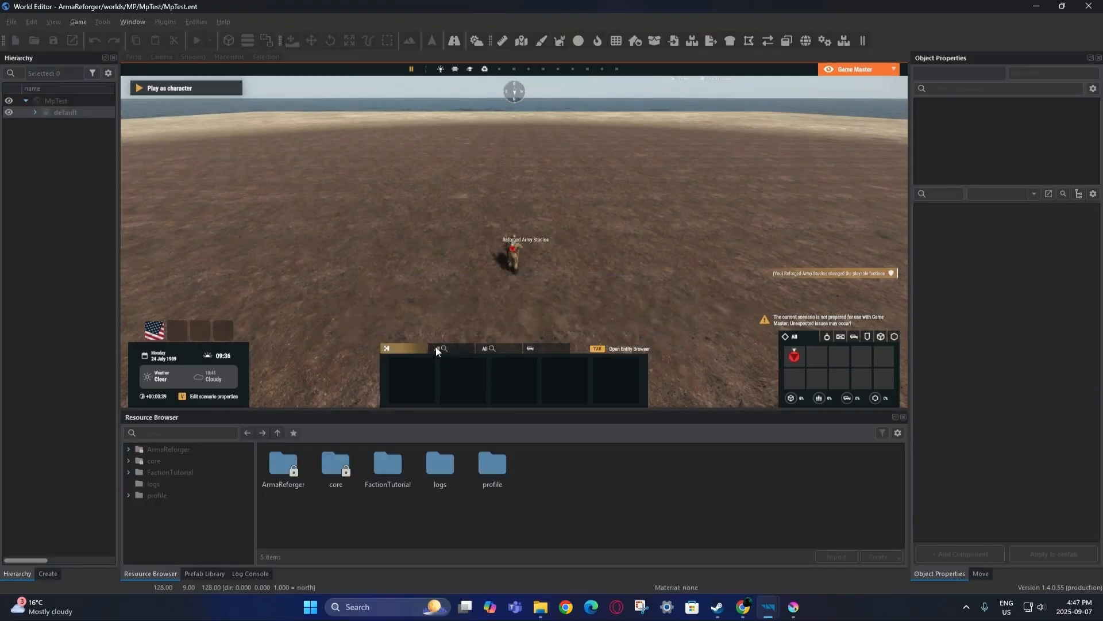
key(Escape)
click(1090, 6)
click(430, 270)
click(430, 269)
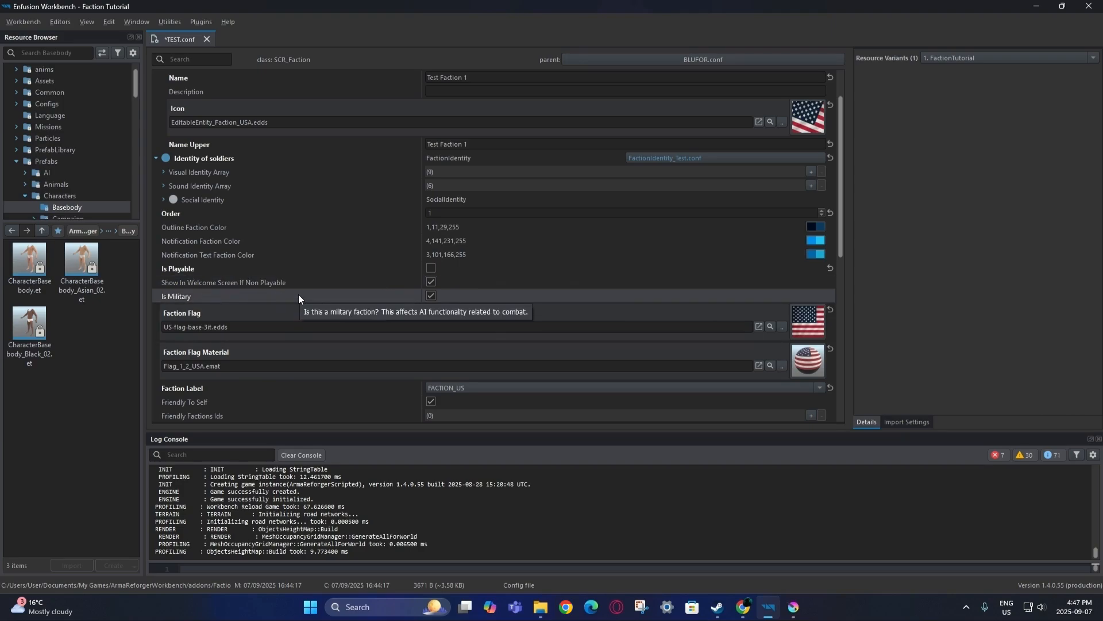
Save TEST.conf with Is Playable off and scroll through its settings.
scroll(298, 296, down, 2)
click(23, 21)
click(30, 39)
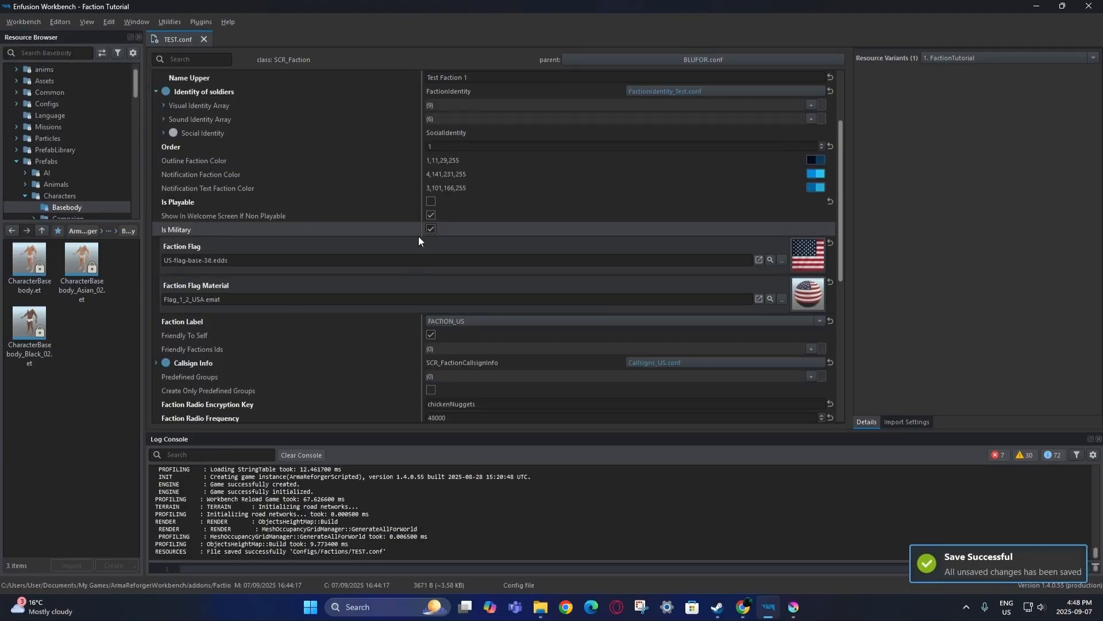
scroll(396, 247, up, 3)
scroll(394, 251, down, 1)
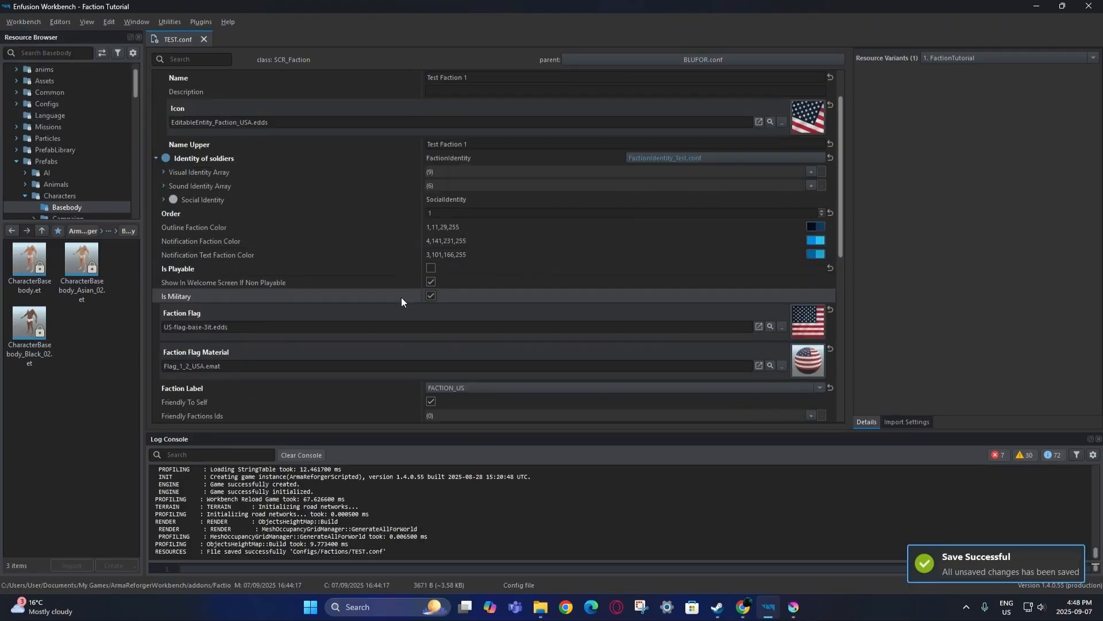
scroll(385, 288, up, 1)
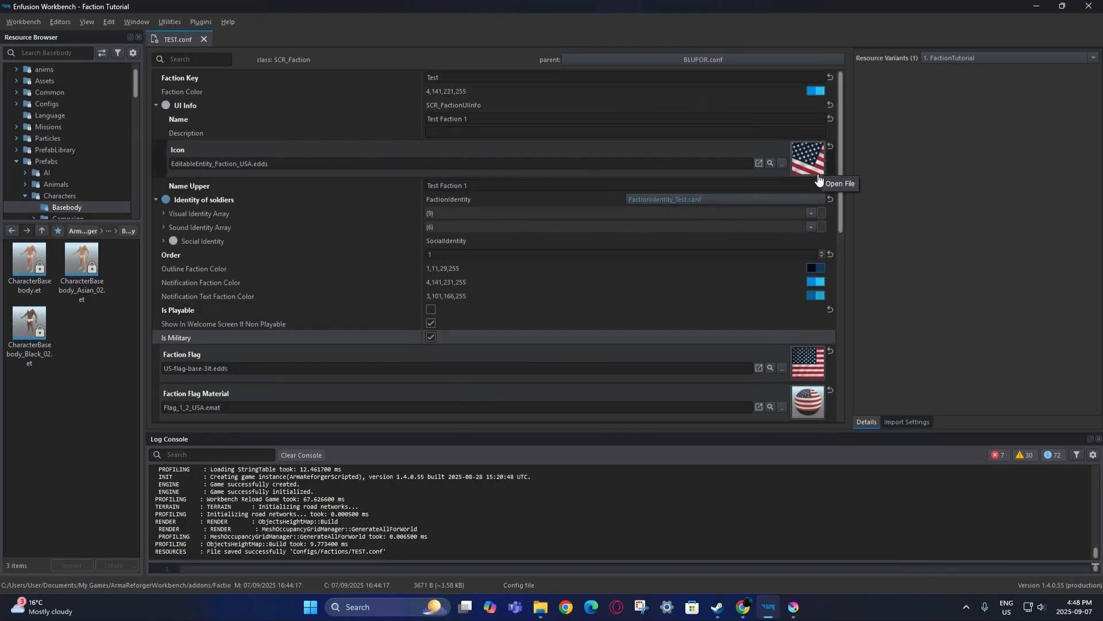
scroll(819, 172, down, 1)
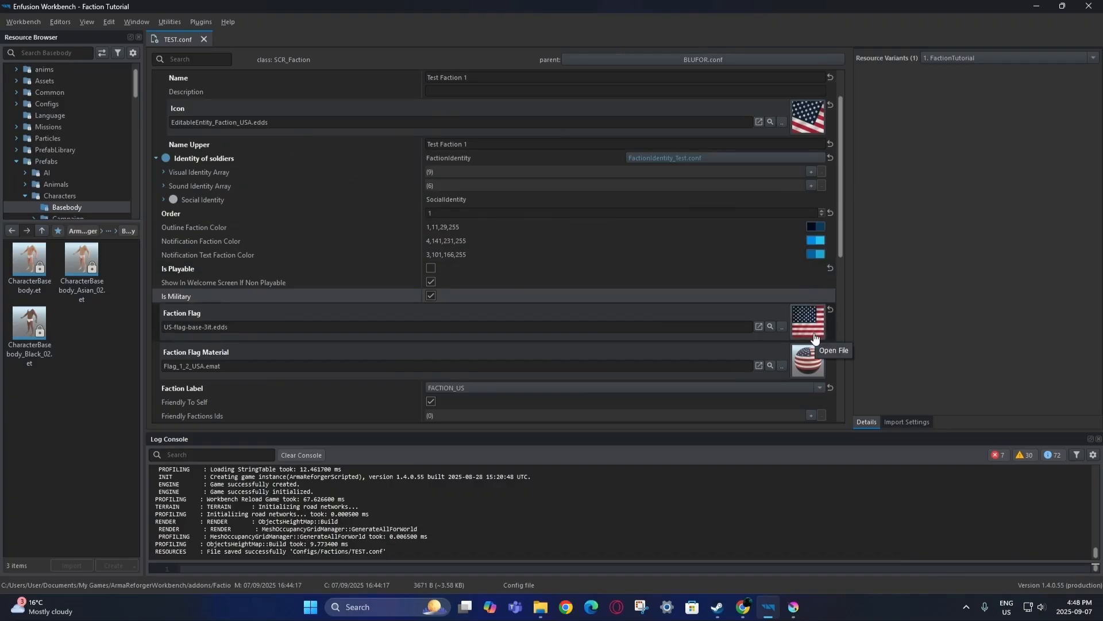
scroll(811, 333, down, 2)
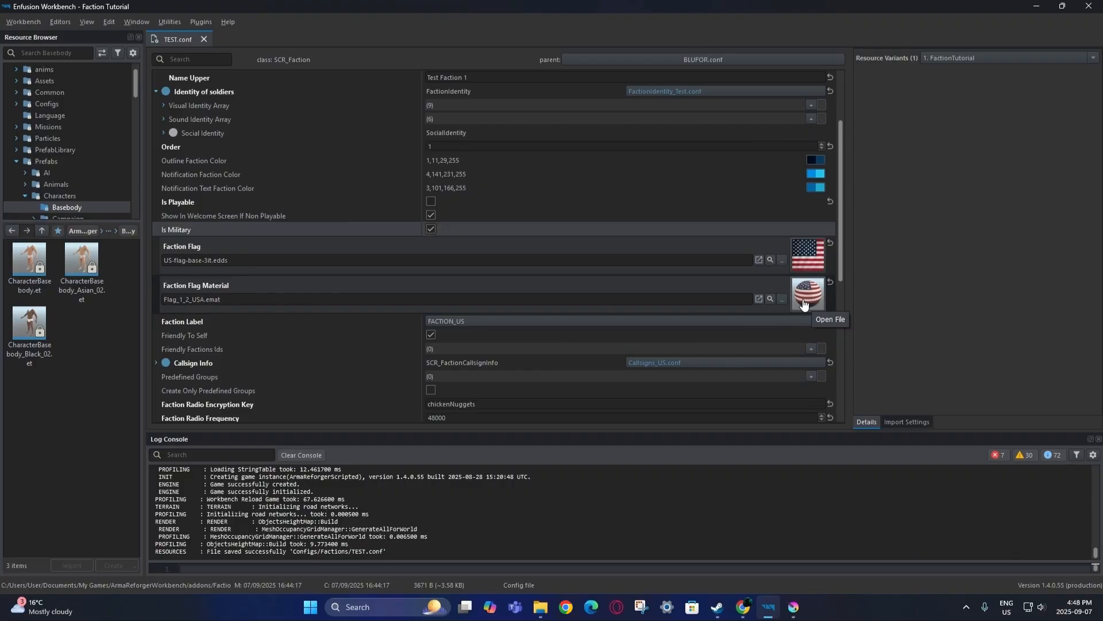
scroll(381, 282, down, 1)
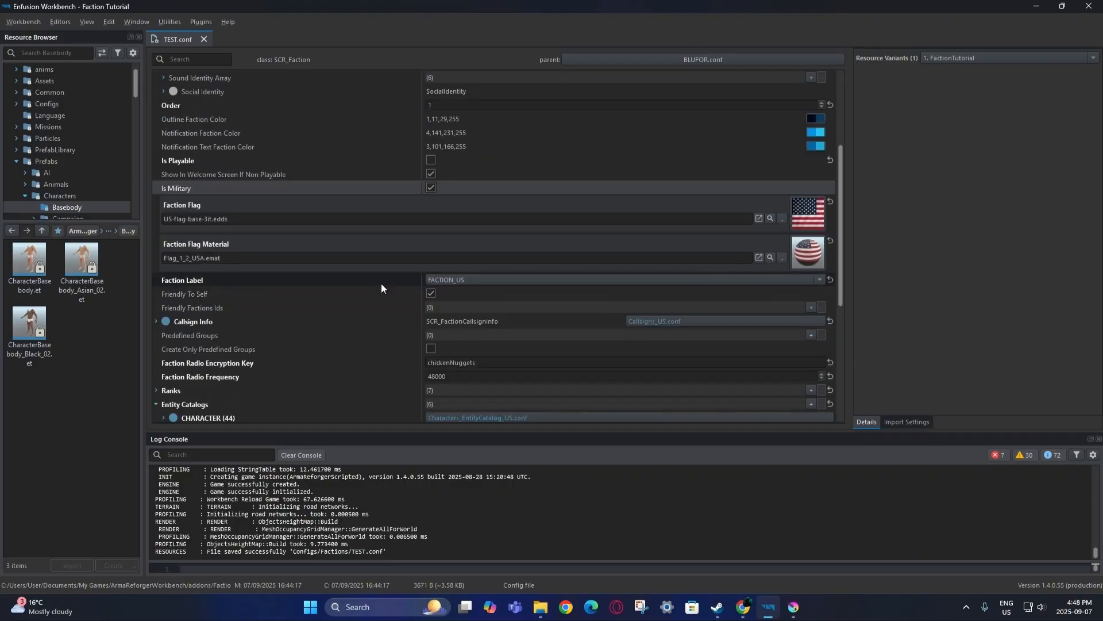
Switch the Faction Label from FACTION_US to FACTION_TEST and save all files.
click(464, 279)
scroll(570, 369, down, 10)
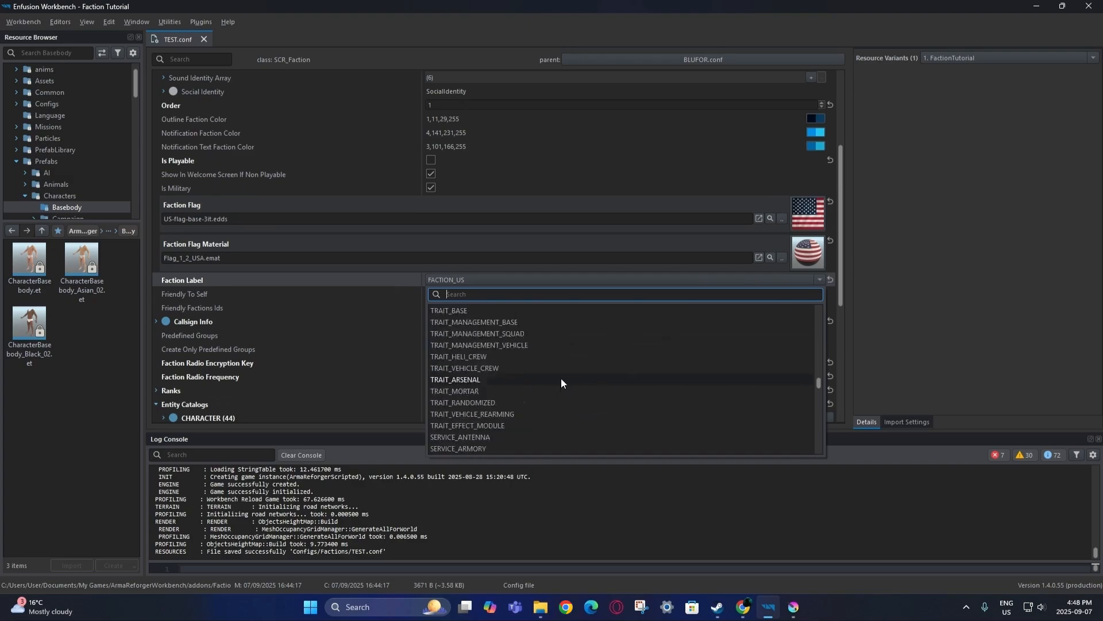
scroll(546, 379, down, 5)
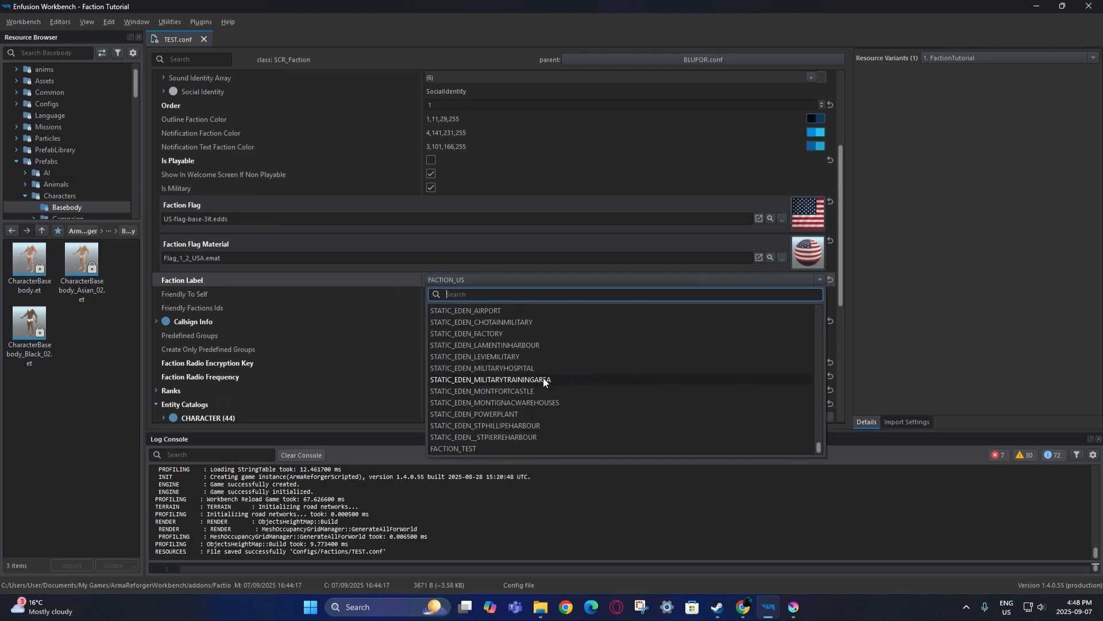
click(471, 447)
click(23, 21)
click(23, 48)
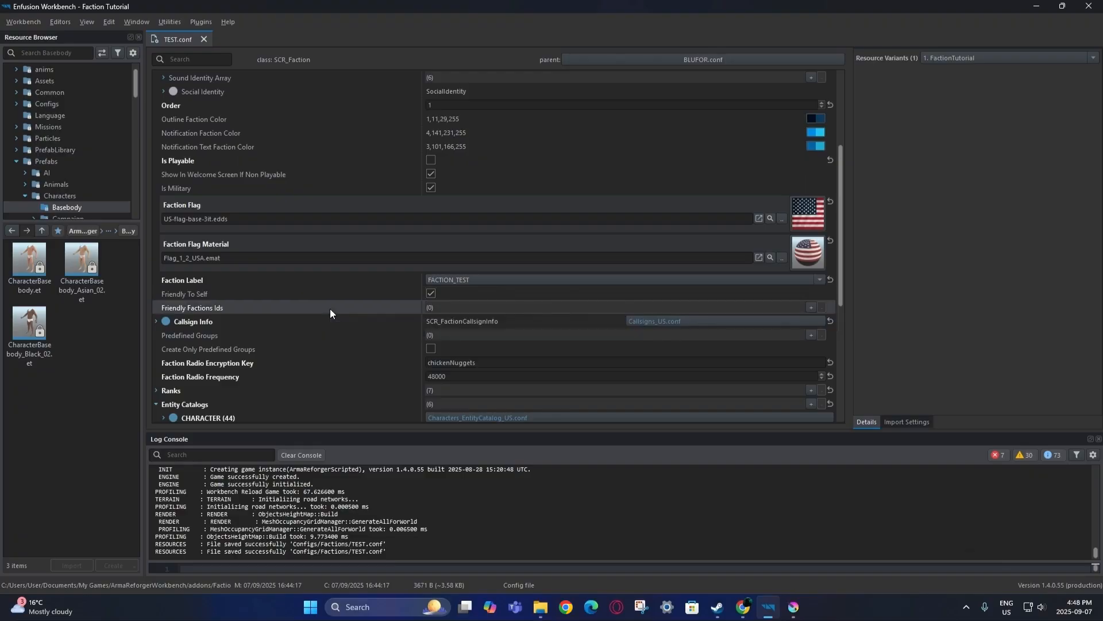
scroll(330, 309, down, 1)
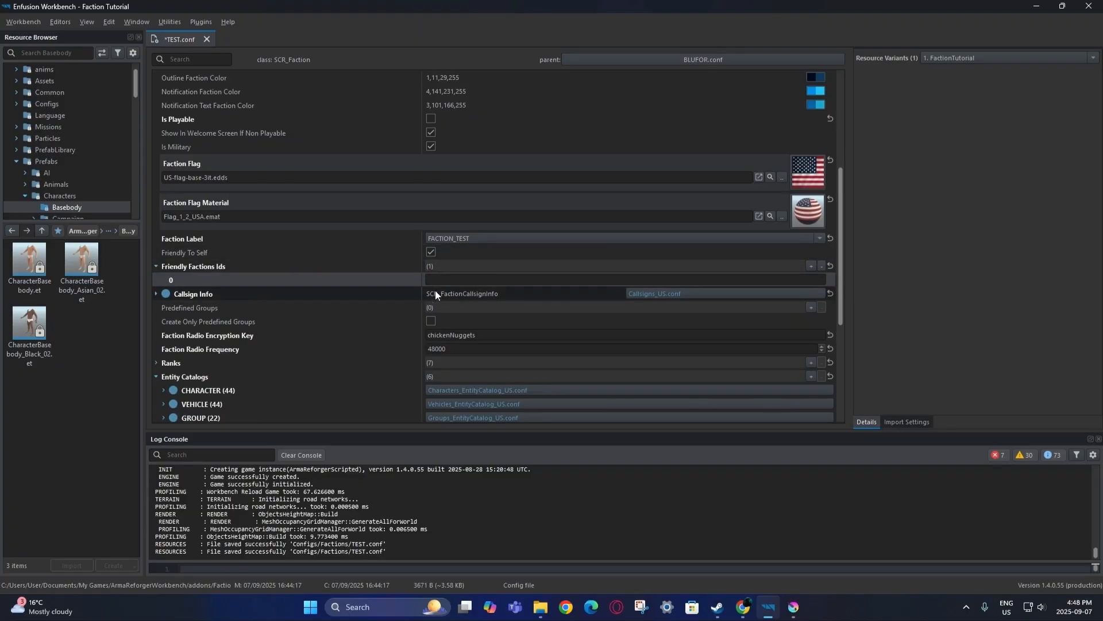
Check the Faction Key and set Friendly Factions Ids entry 0 to US.
scroll(391, 310, up, 5)
scroll(394, 311, down, 5)
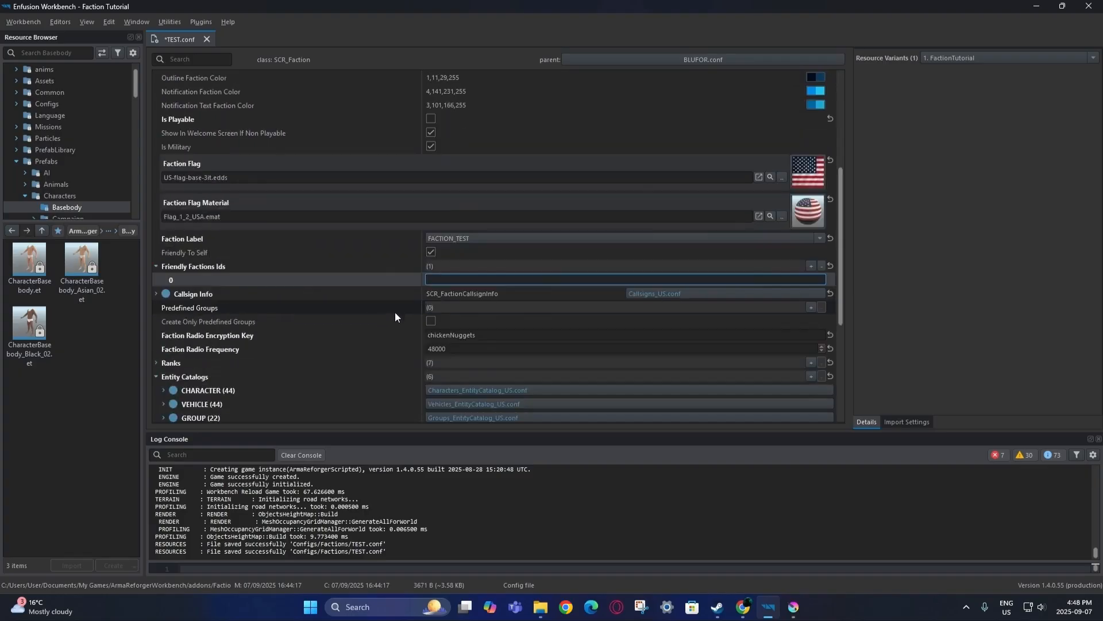
scroll(396, 230, up, 5)
click(440, 79)
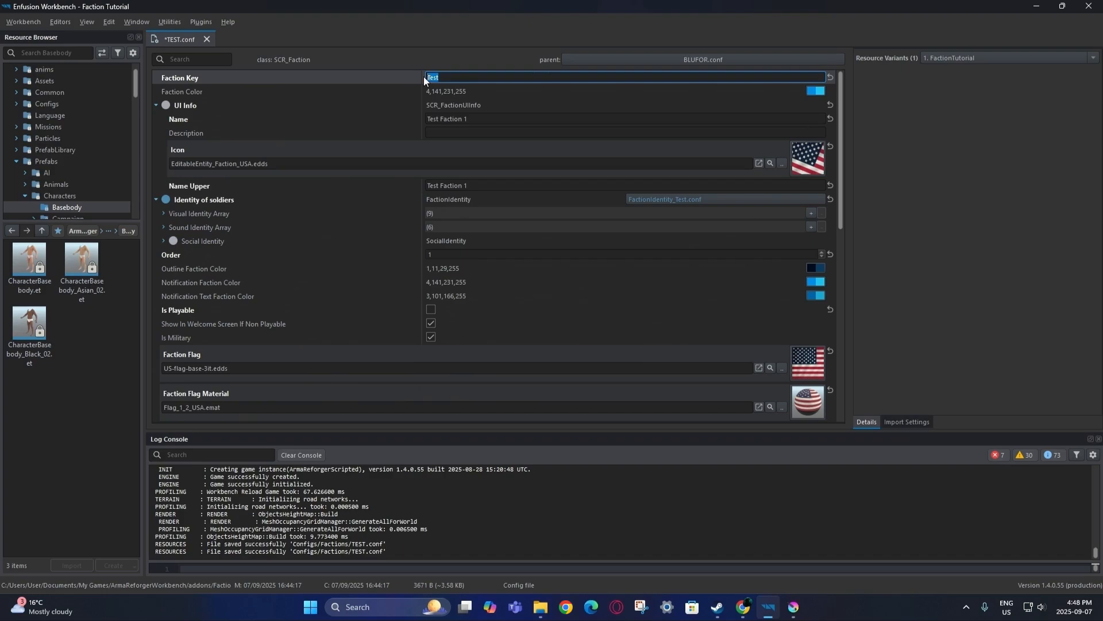
scroll(373, 172, down, 3)
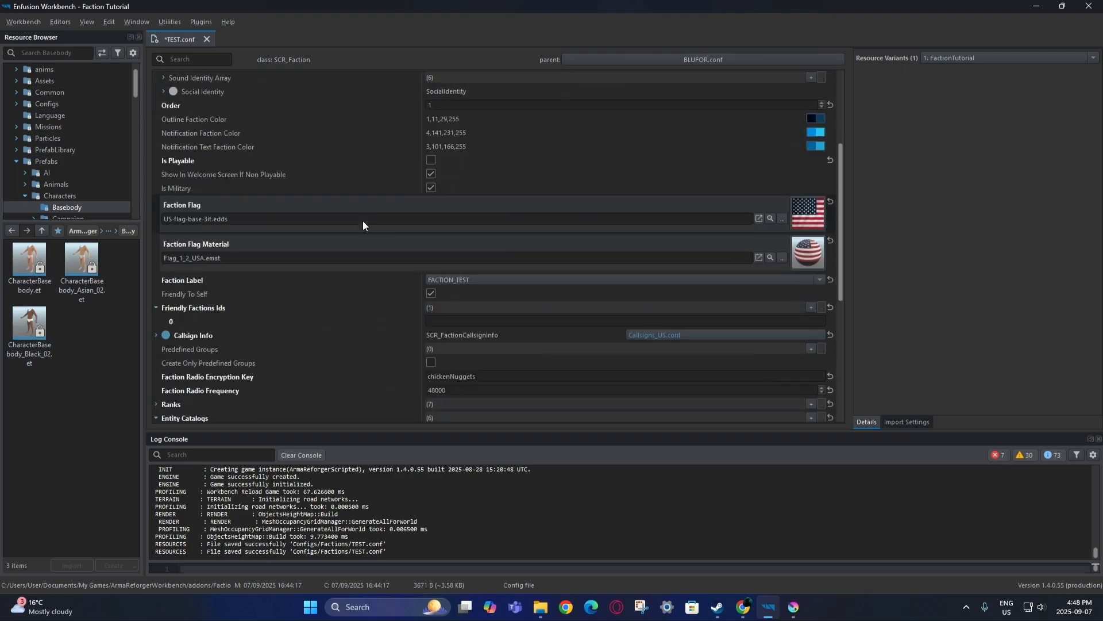
click(436, 322)
text(US)
click(405, 311)
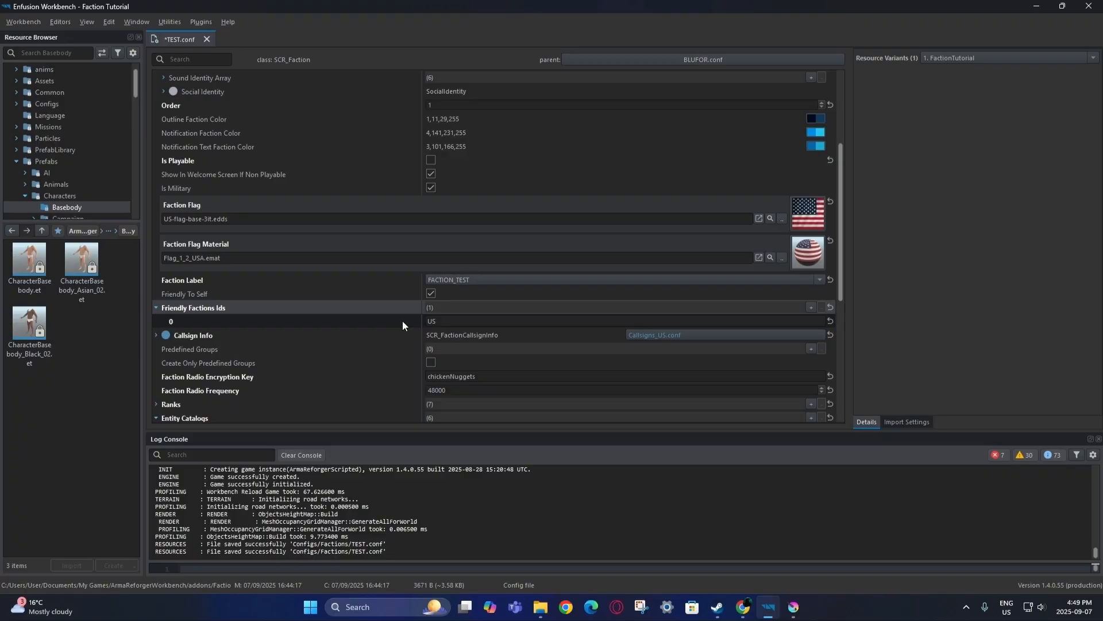
Add and then delete an extra empty friendly faction entry, and save TEST.conf.
click(811, 307)
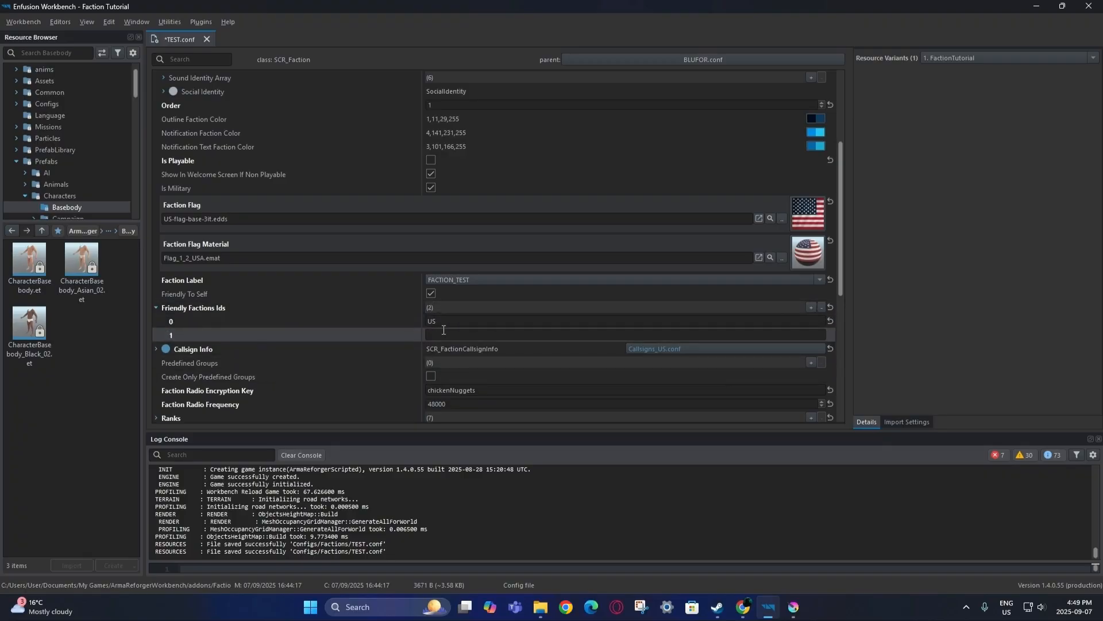
right_click(371, 336)
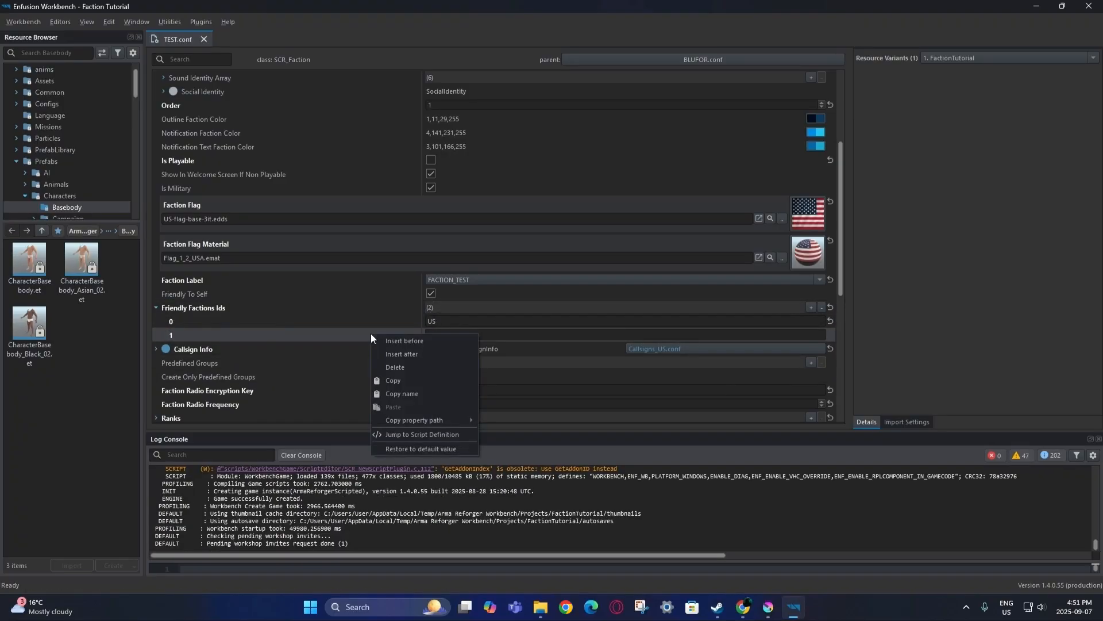
click(392, 368)
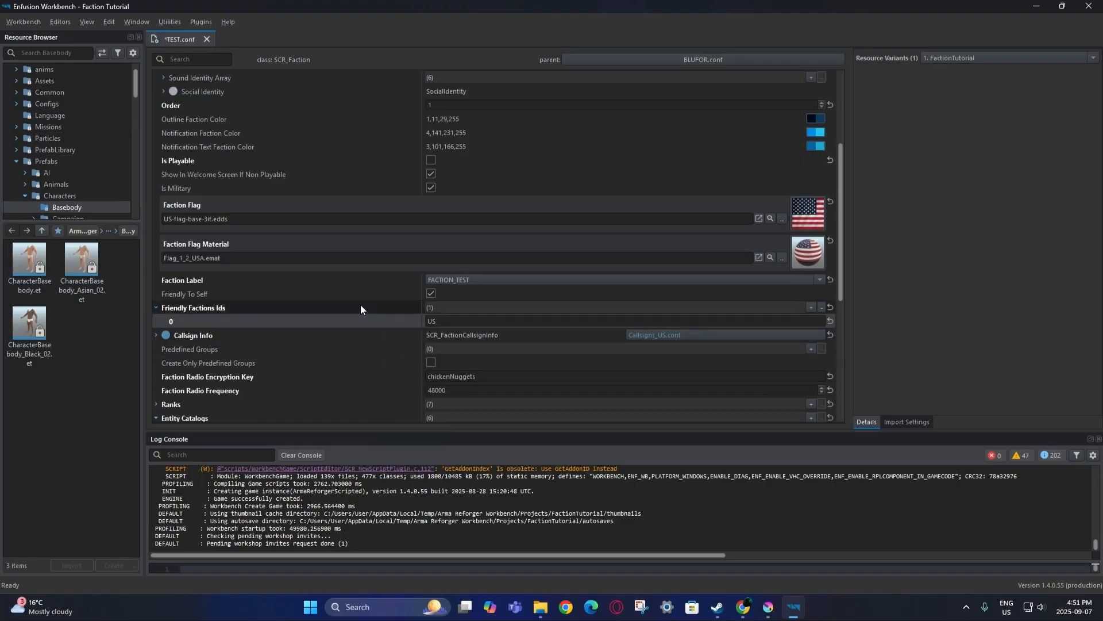
click(32, 21)
click(45, 64)
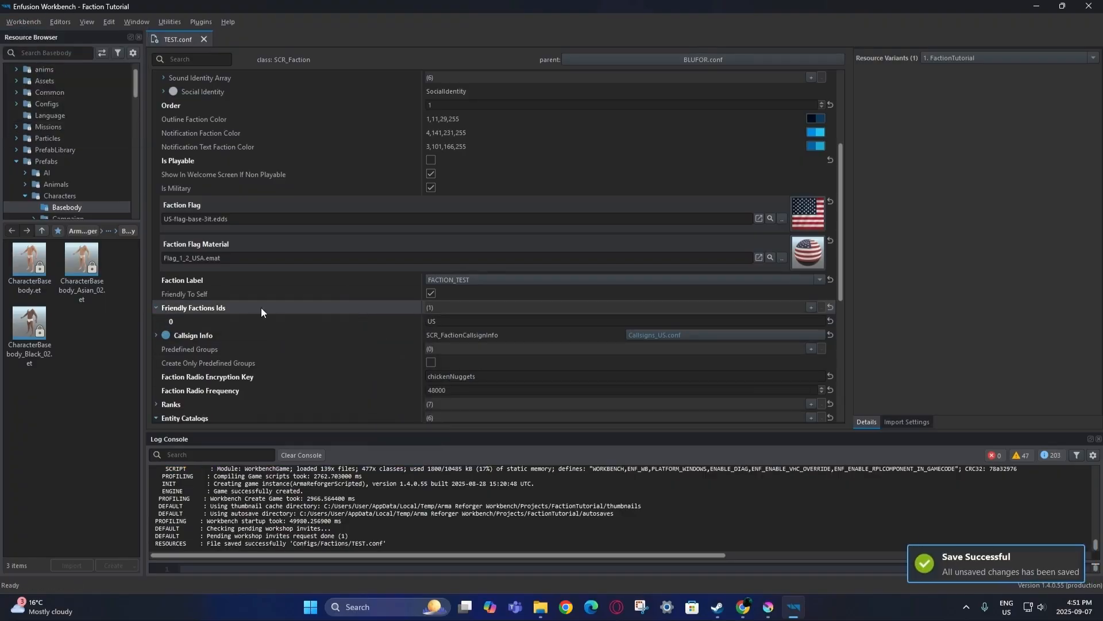
scroll(269, 305, down, 1)
click(155, 293)
scroll(216, 310, down, 4)
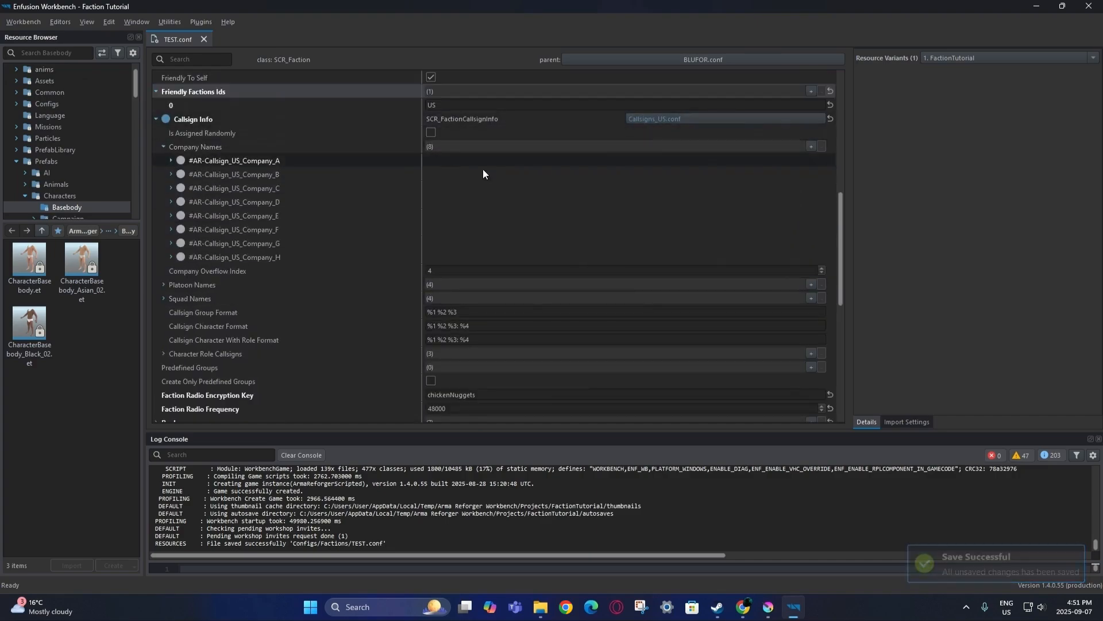
scroll(416, 242, up, 5)
scroll(661, 178, up, 3)
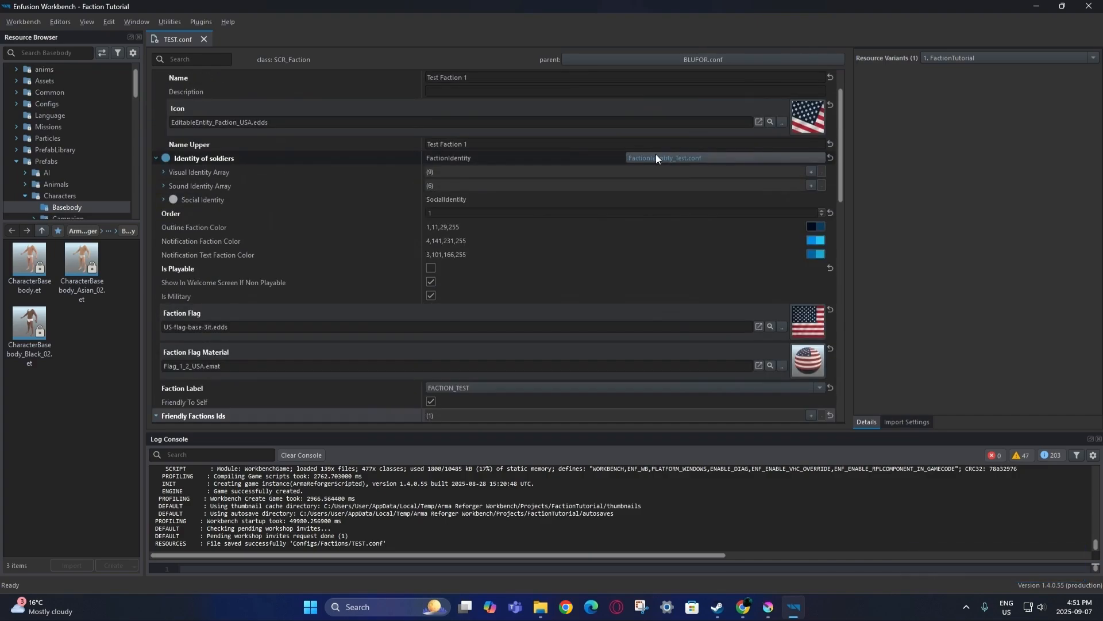
scroll(667, 164, down, 5)
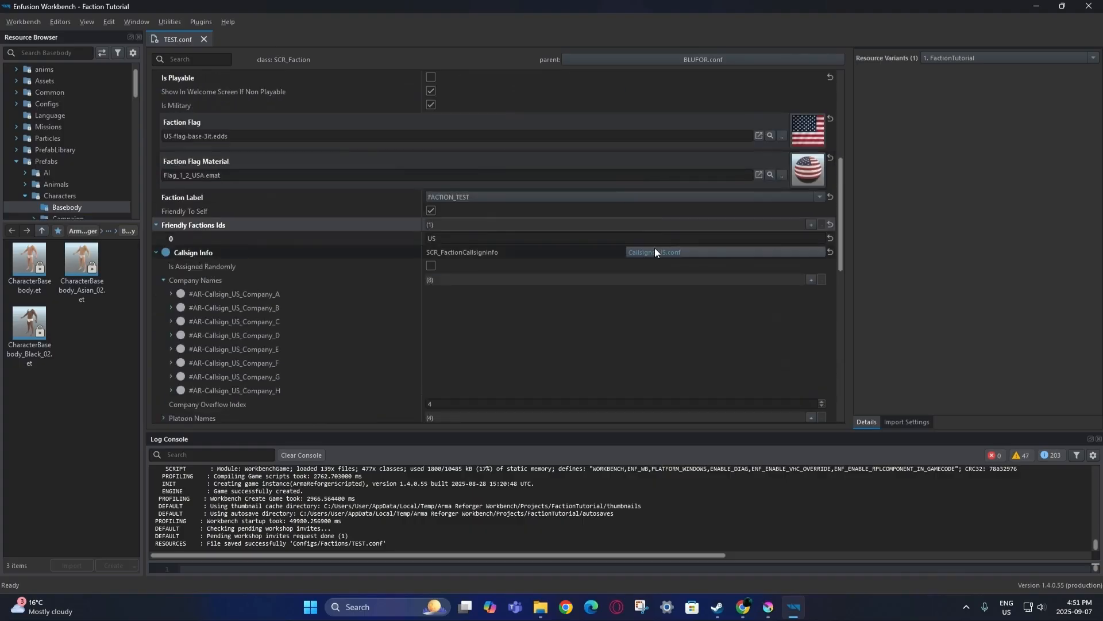
double_click(654, 248)
click(163, 105)
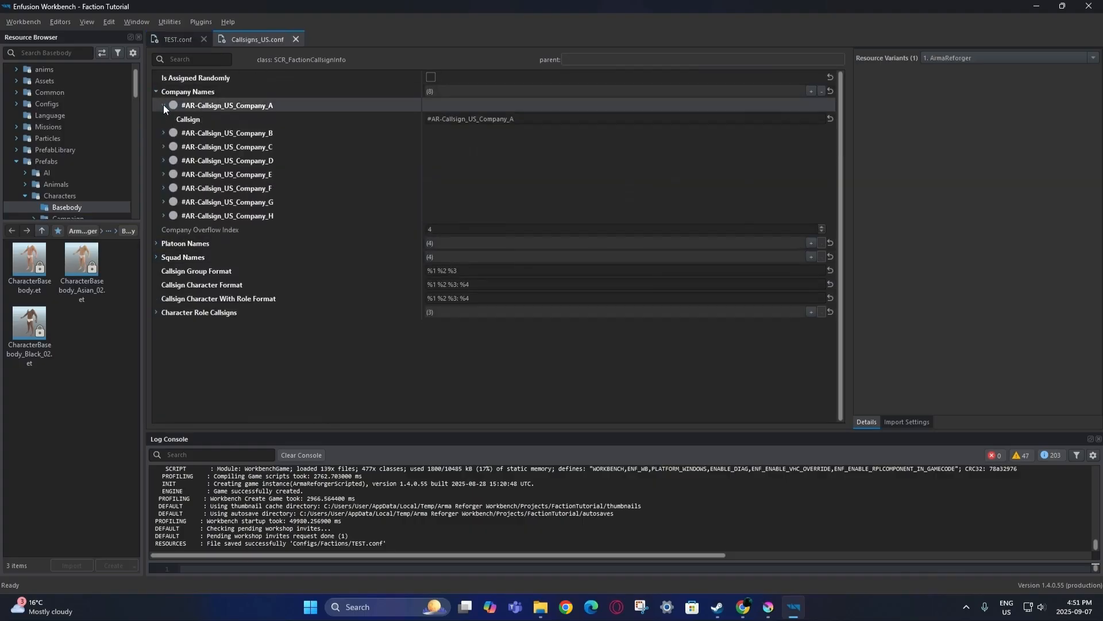
click(163, 105)
click(165, 119)
click(166, 119)
click(164, 131)
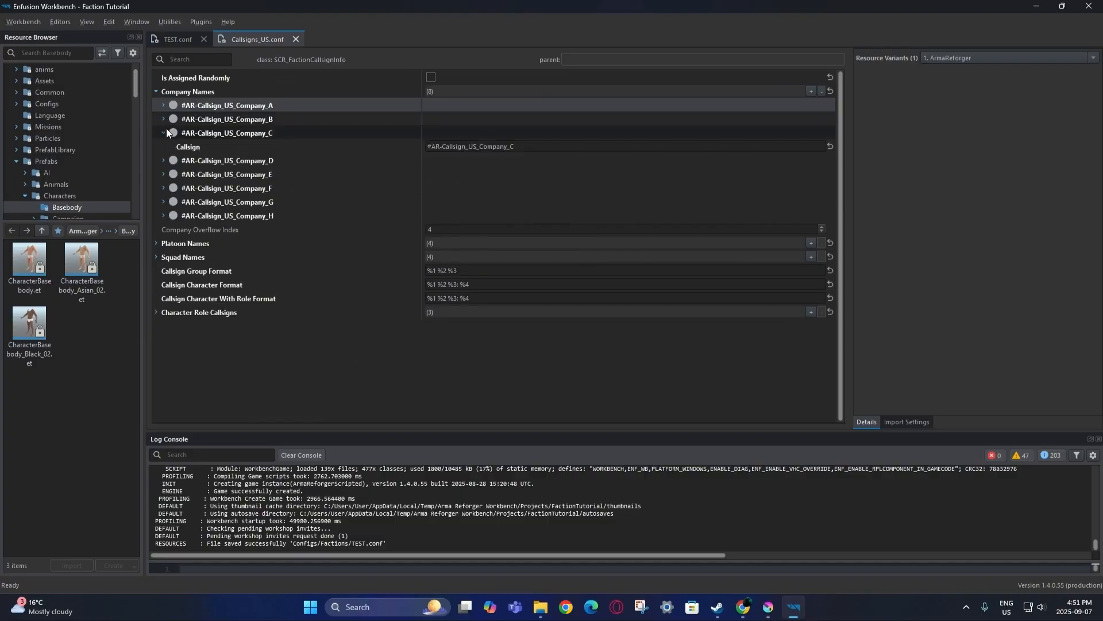
click(161, 132)
click(164, 143)
click(163, 142)
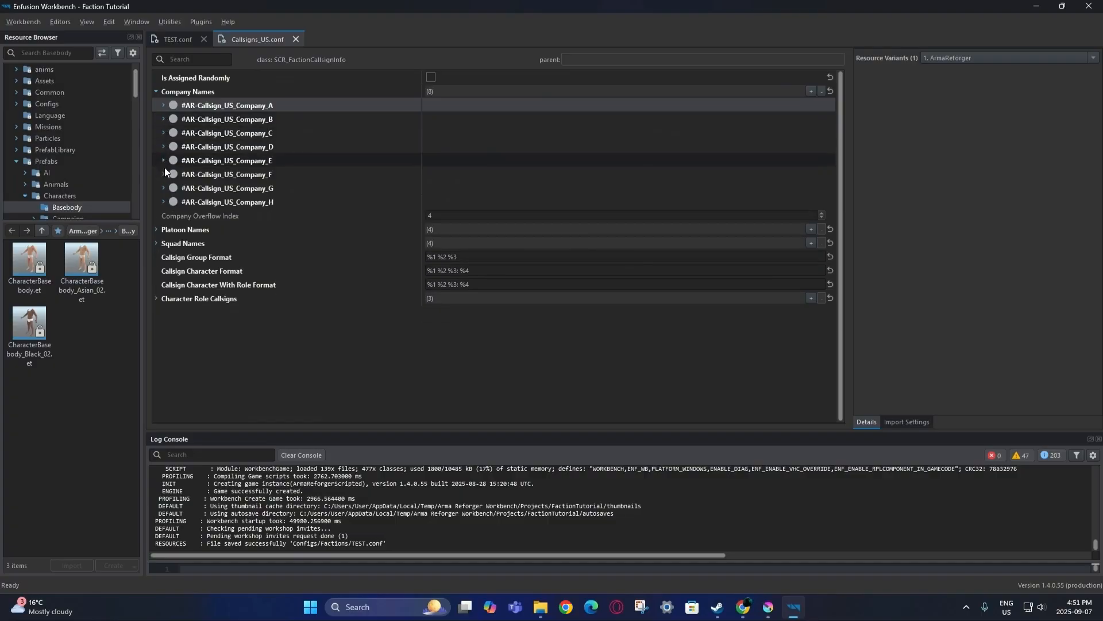
click(296, 39)
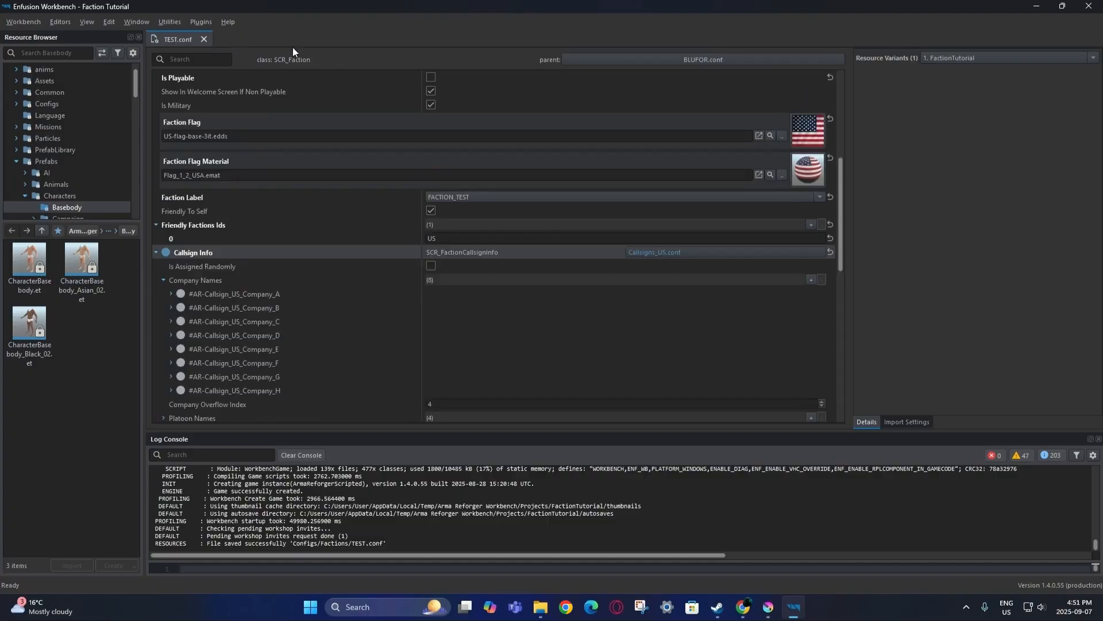
Collapse Callsign Info and review the Faction Radio Encryption Key value.
click(157, 252)
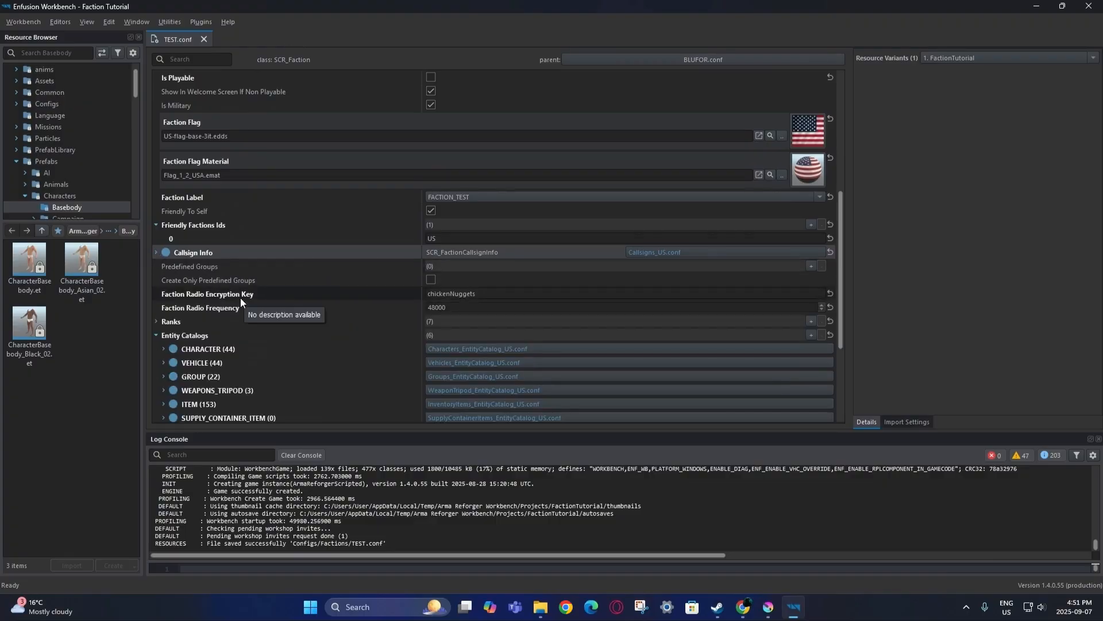
click(473, 294)
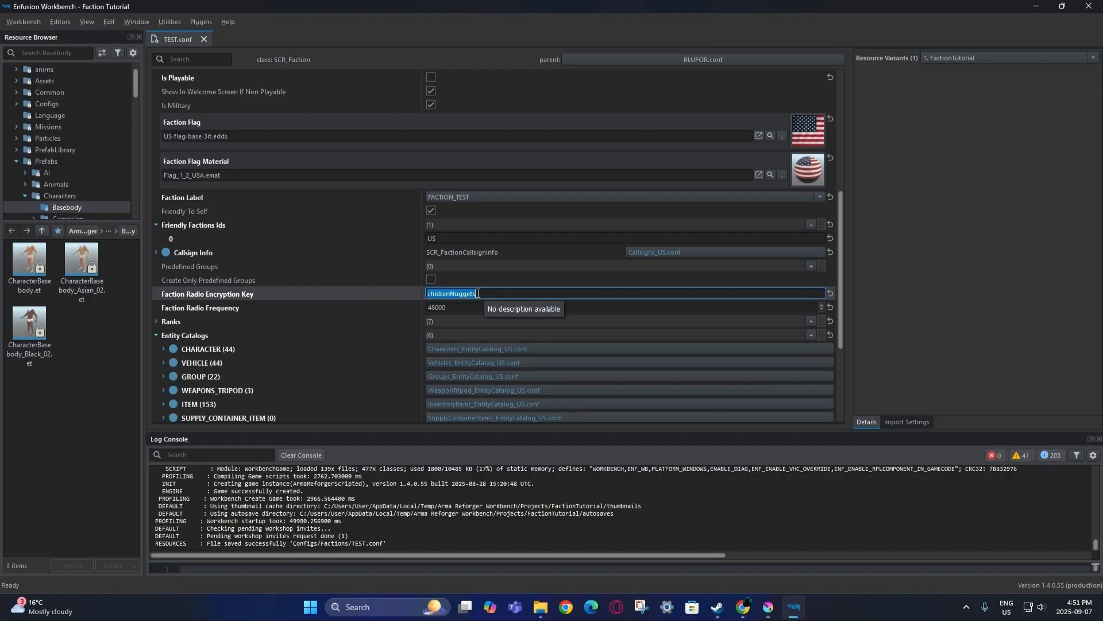
click(268, 310)
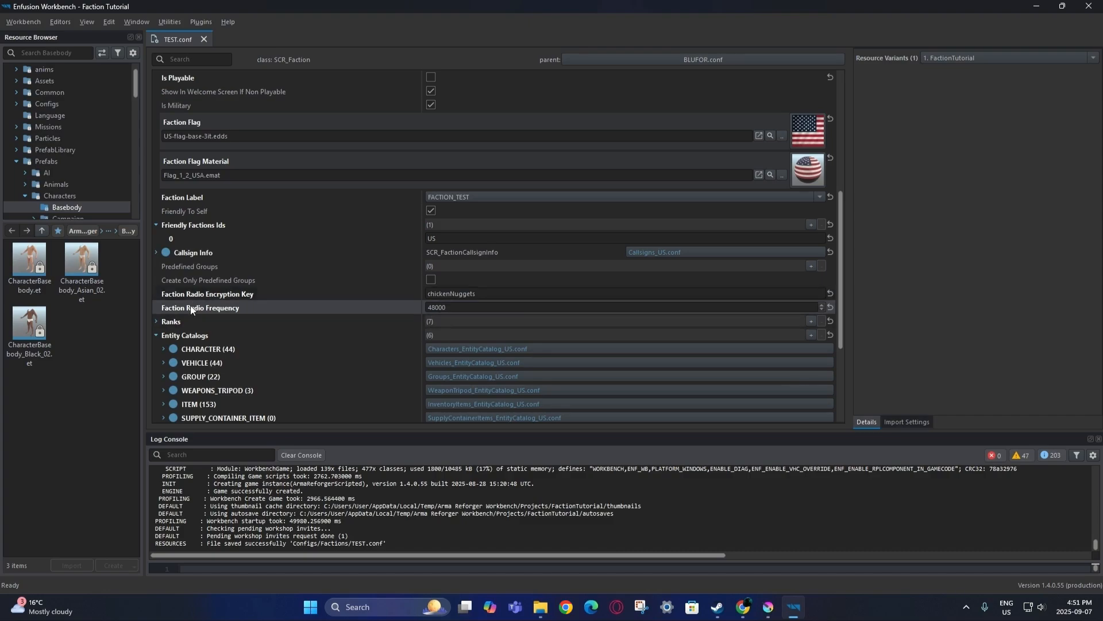
Review the PRIVATE, CORPORAL and third rank entries, then open Characters_EntityCatalog_US.conf.
click(156, 321)
scroll(254, 318, down, 3)
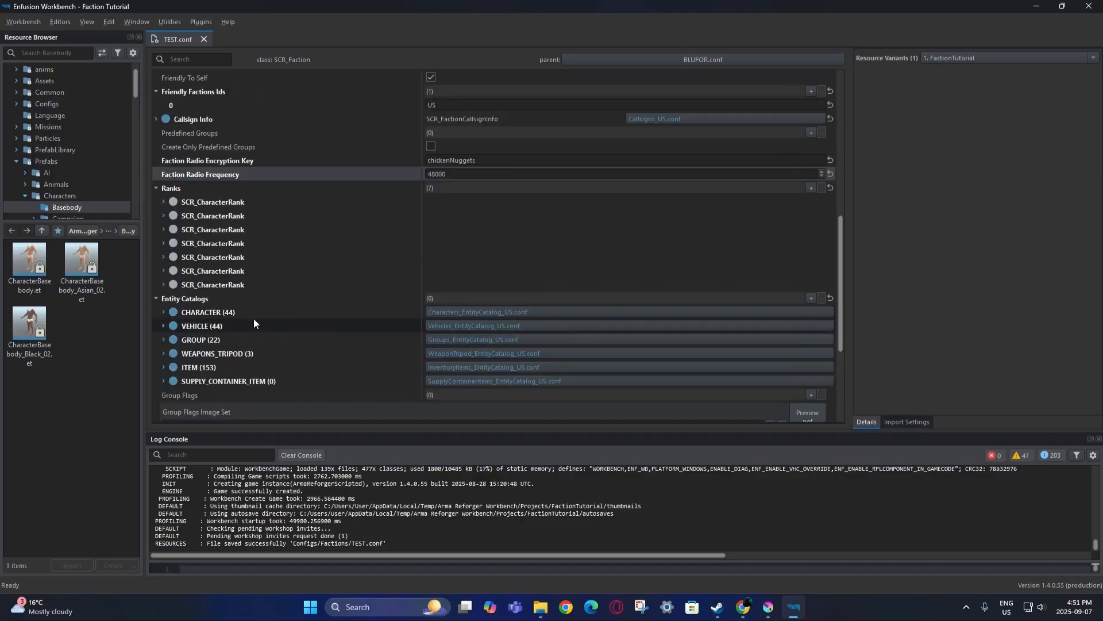
click(163, 202)
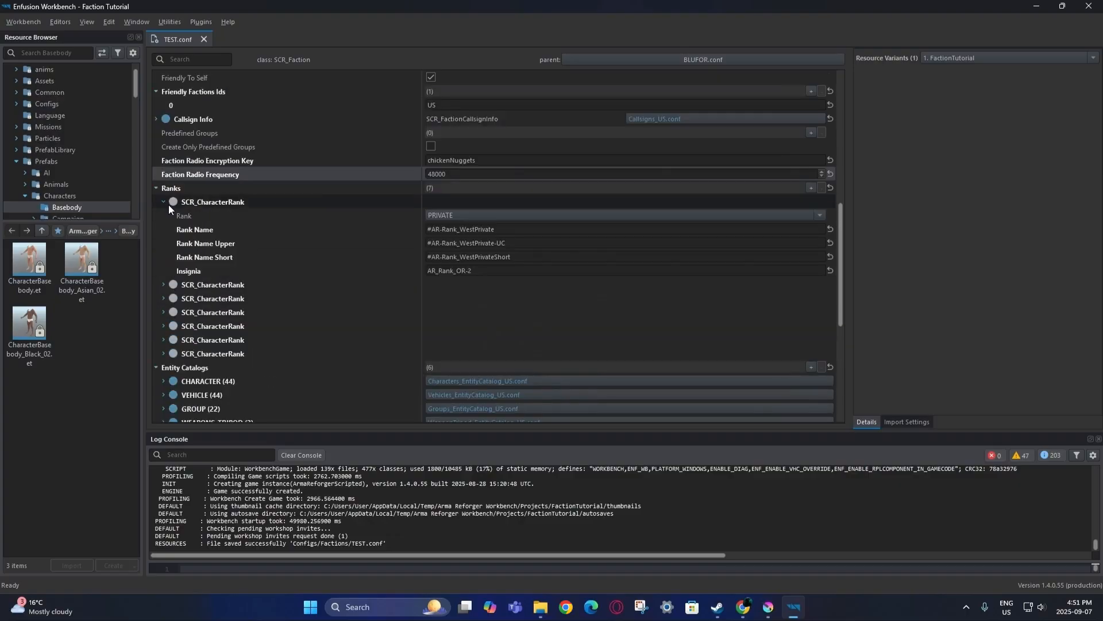
click(164, 202)
click(165, 216)
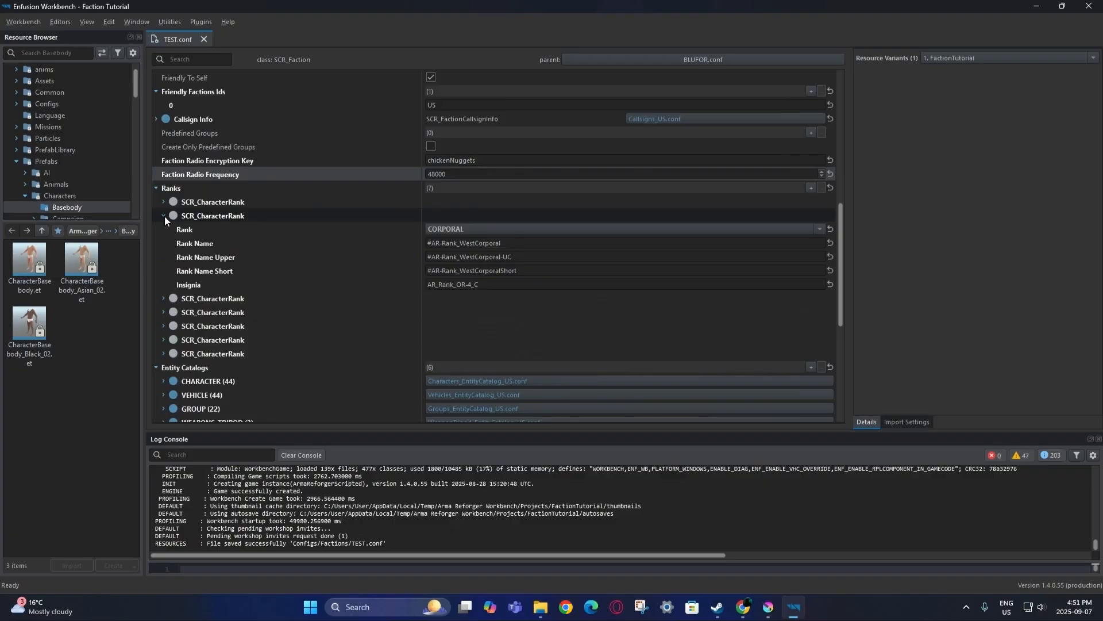
click(164, 216)
click(164, 230)
click(164, 230)
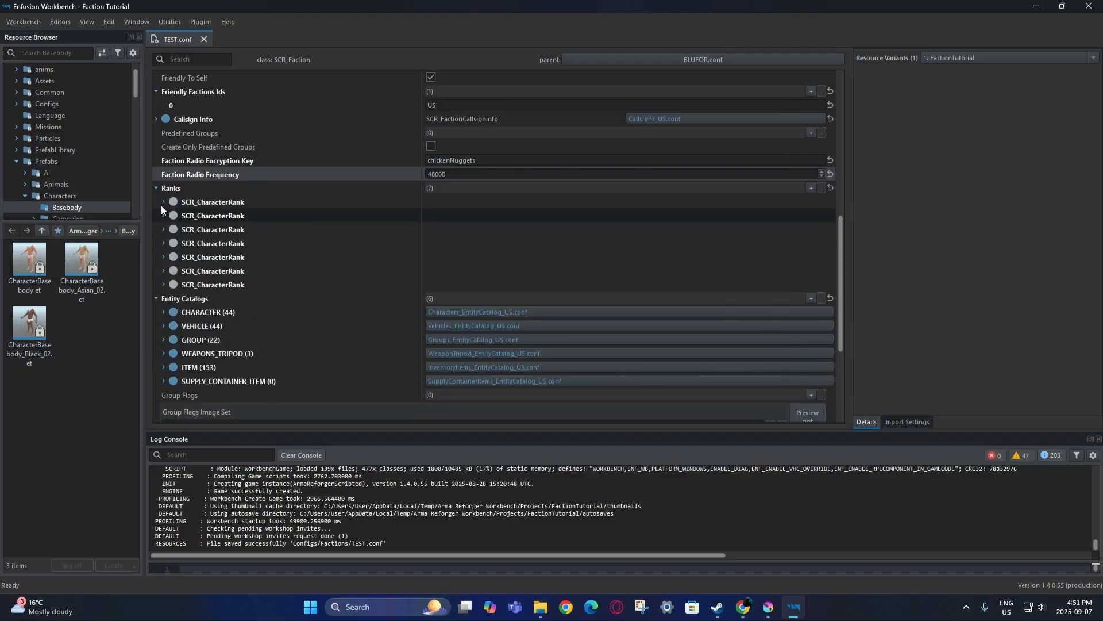
click(156, 188)
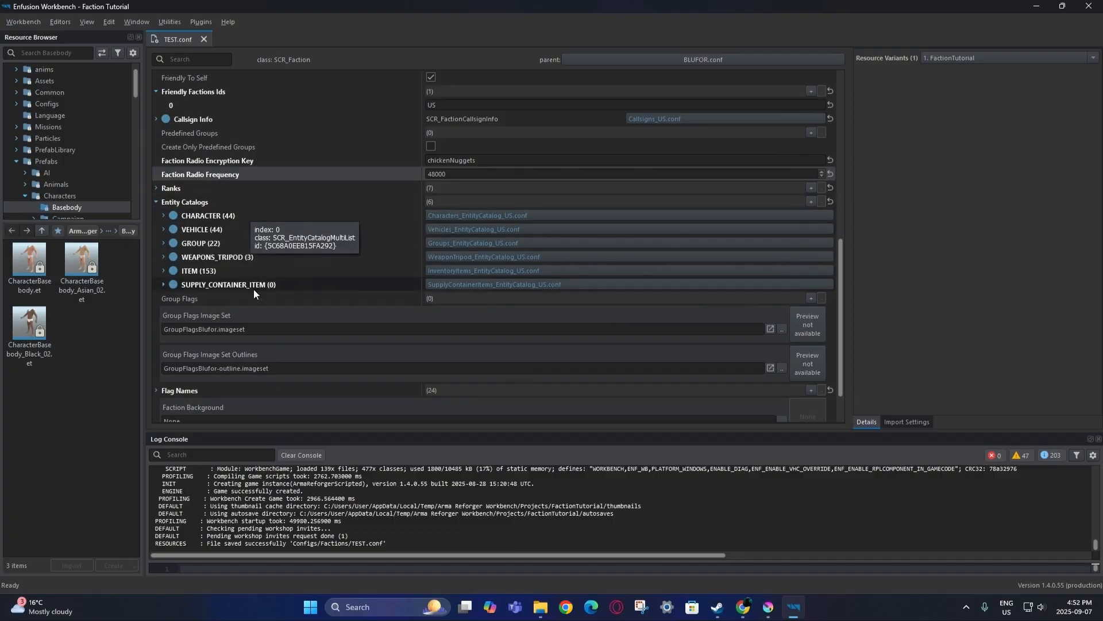
double_click(460, 214)
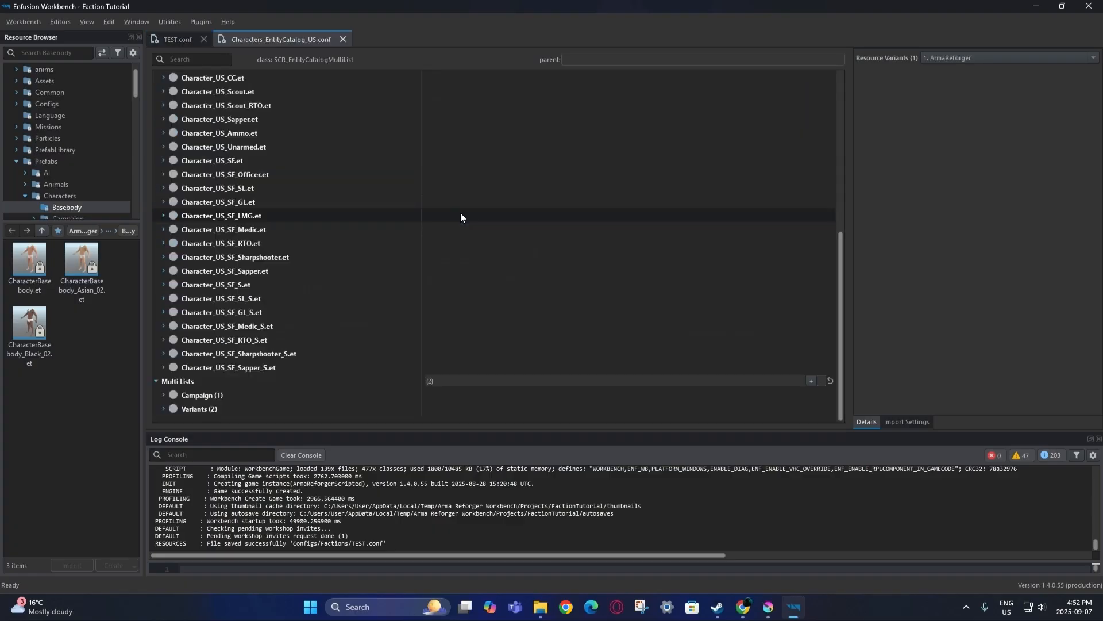
Reveal the open US characters catalog file in the Resource Browser.
right_click(279, 37)
click(313, 99)
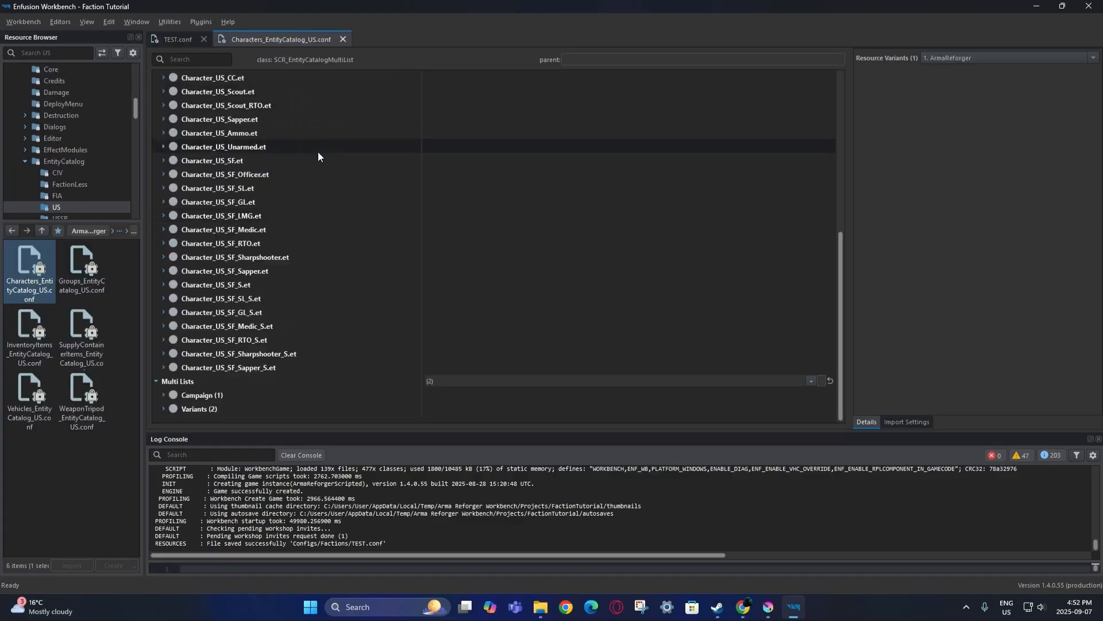
scroll(268, 364, up, 7)
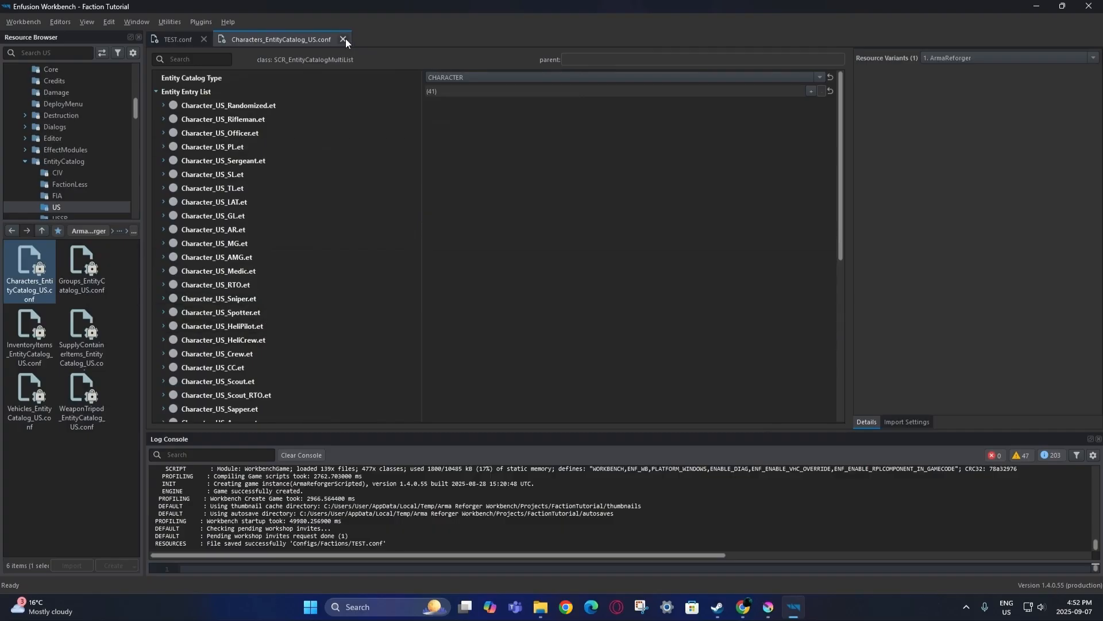
Duplicate it into FactionTutorial as Characters_EntityCatalog_Test and assign it to TEST's CHARACTER entry.
right_click(33, 289)
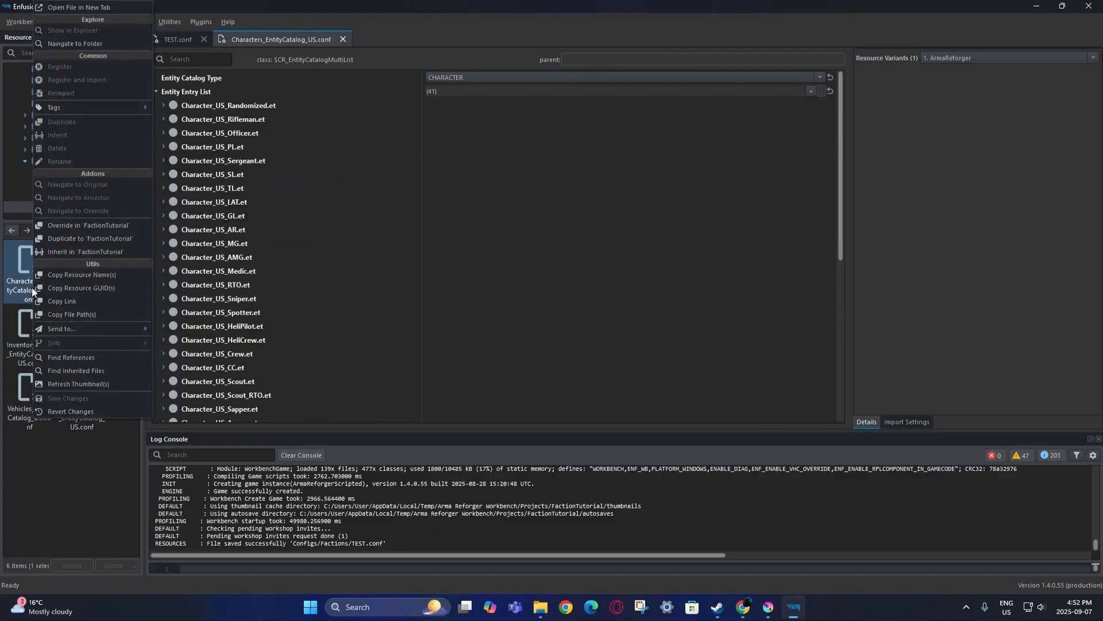
click(60, 238)
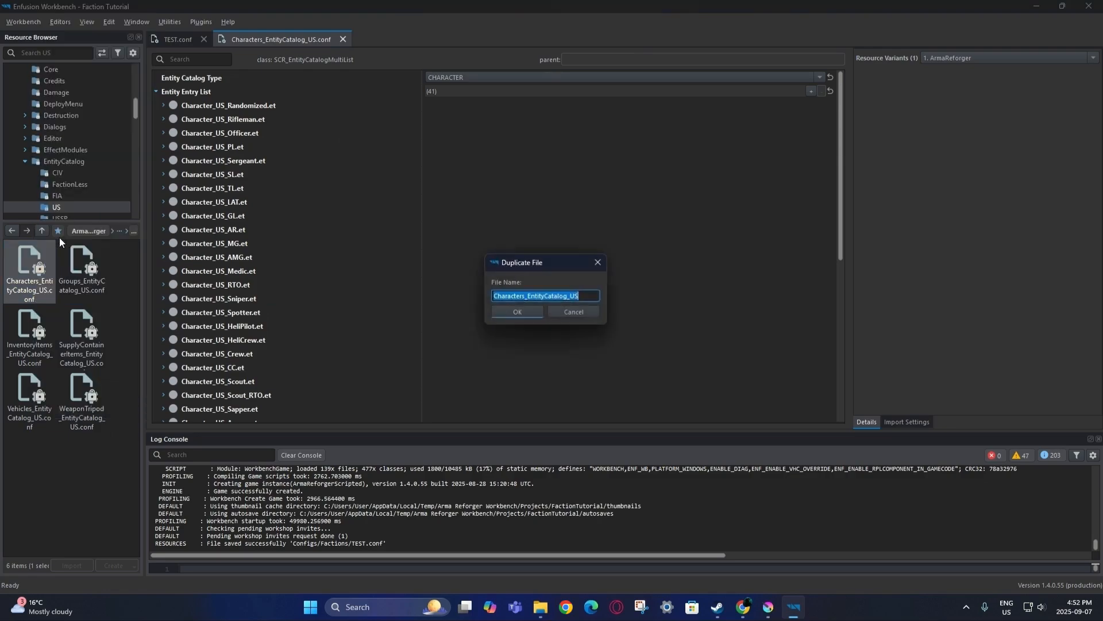
click(588, 298)
key(BackSpace)
key(BackSpace)
text(Test)
click(517, 311)
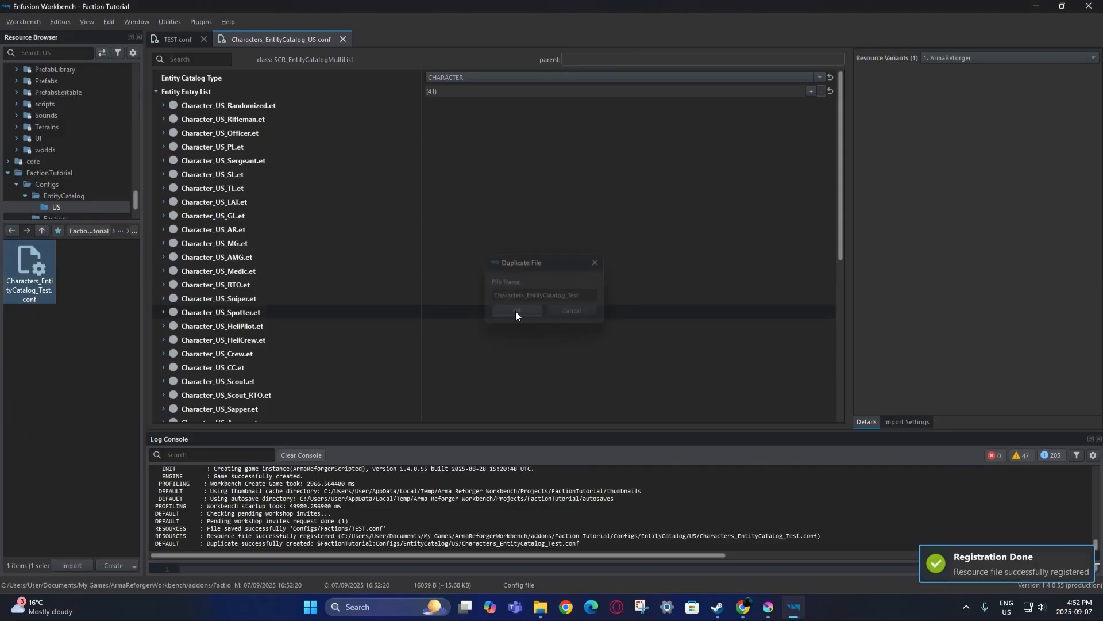
click(339, 39)
drag(30, 267, 348, 216)
Save the TEST faction config and open Characters_EntityCatalog_Test.conf.
click(23, 22)
click(24, 45)
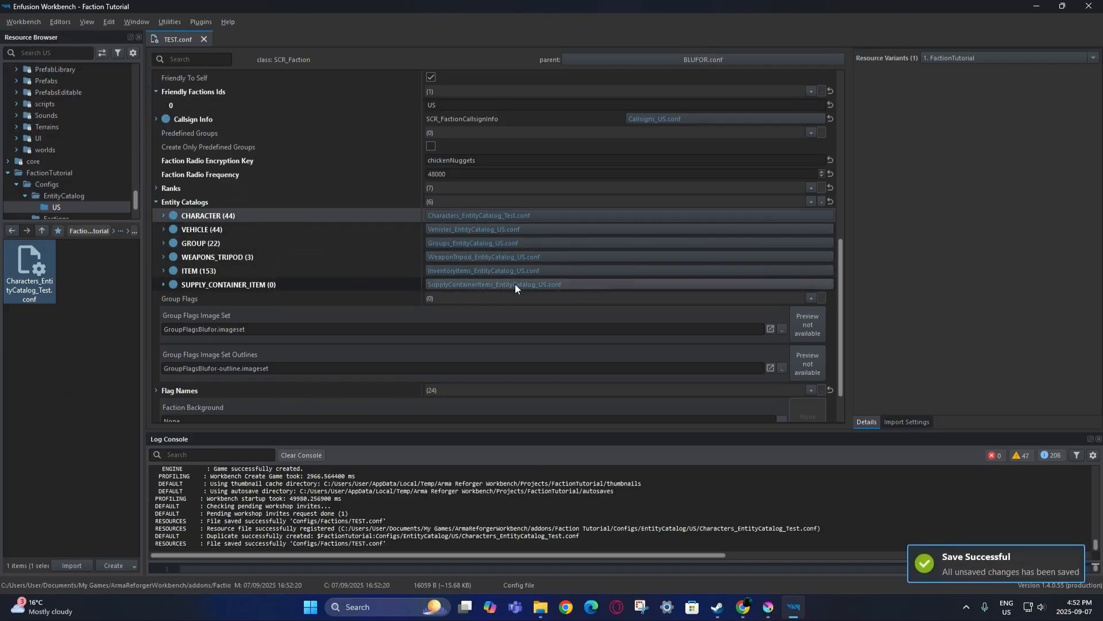
double_click(31, 269)
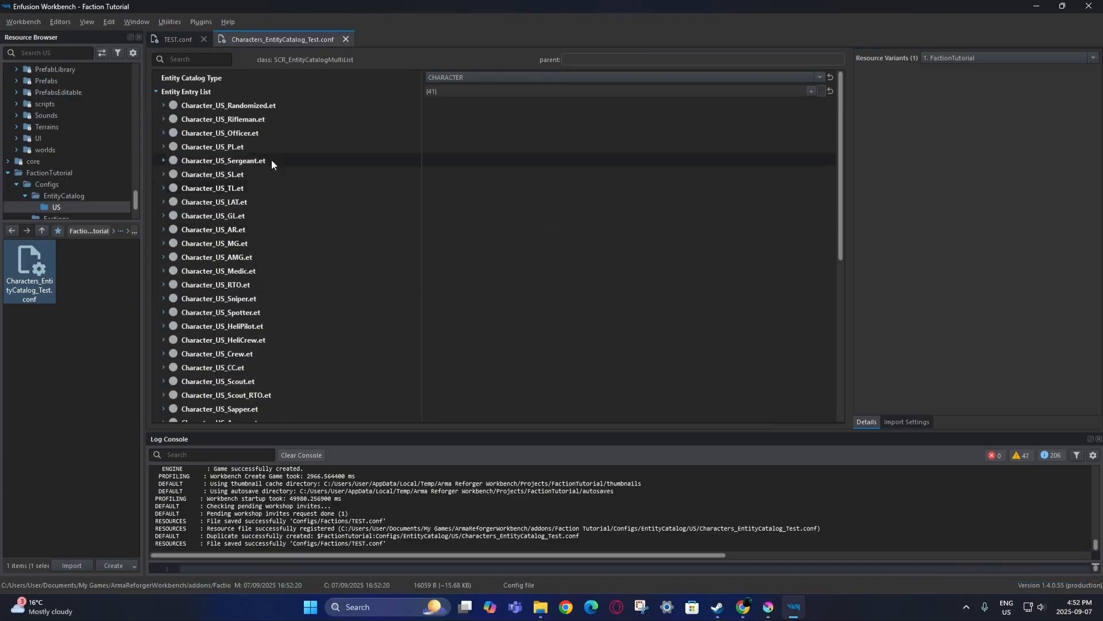
scroll(295, 280, down, 6)
scroll(295, 281, up, 6)
Disable the Character_US_Randomized.et entry, locate its prefab, then delete the entry.
click(163, 105)
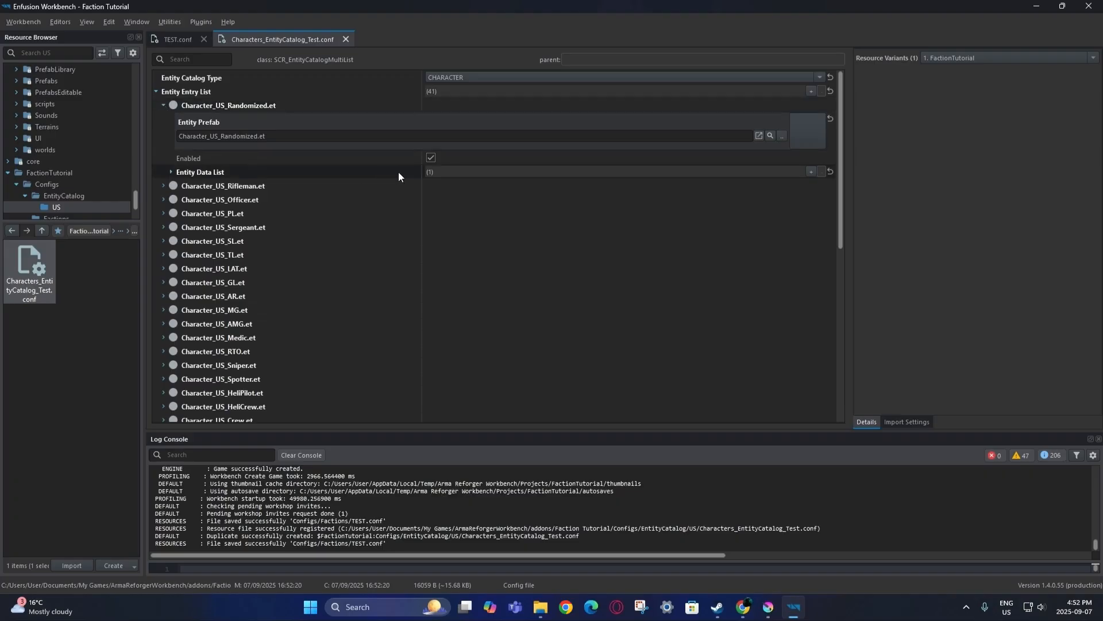
click(431, 158)
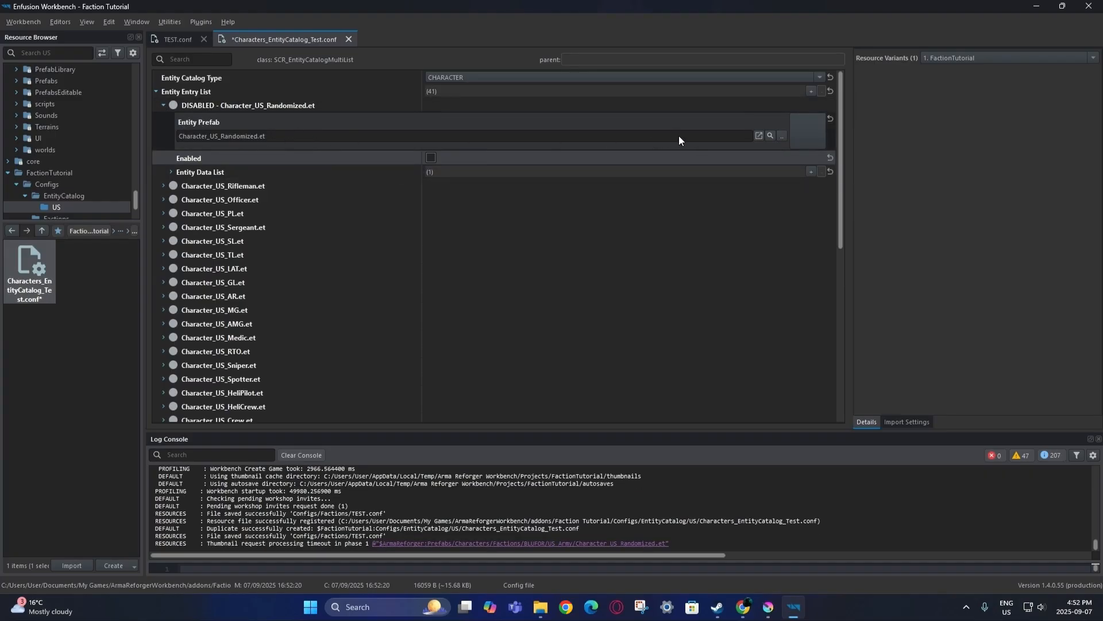
click(770, 135)
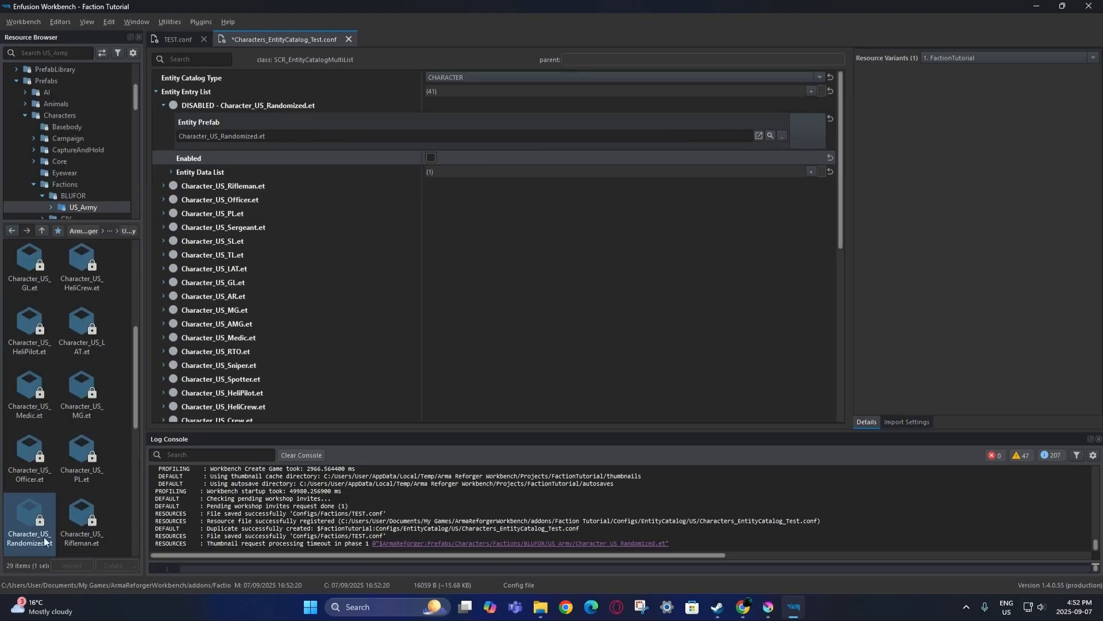
right_click(37, 517)
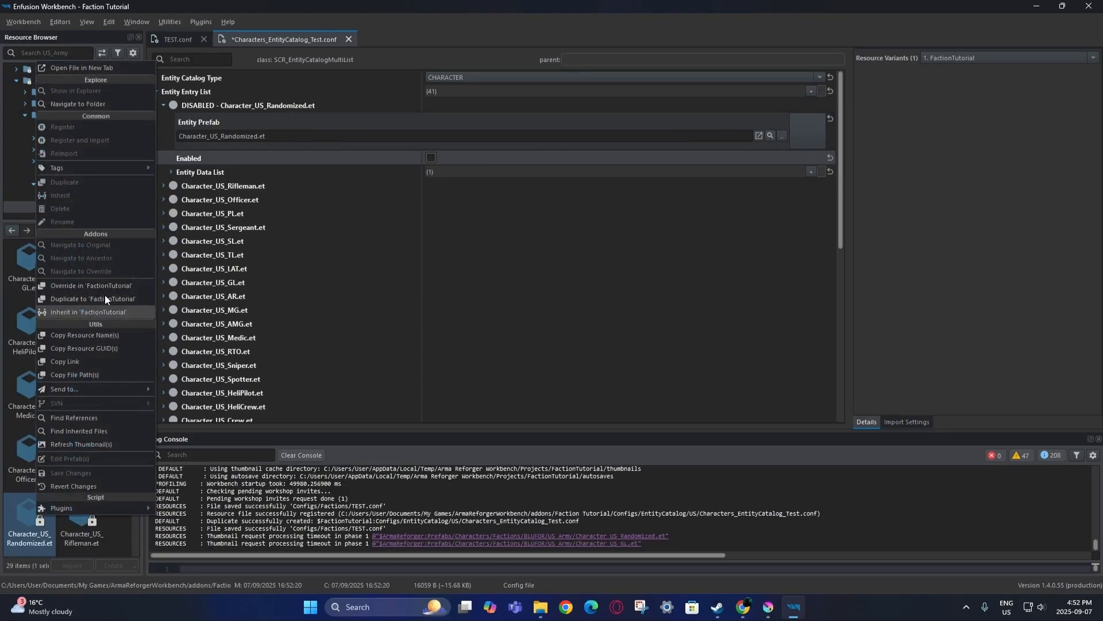
click(270, 137)
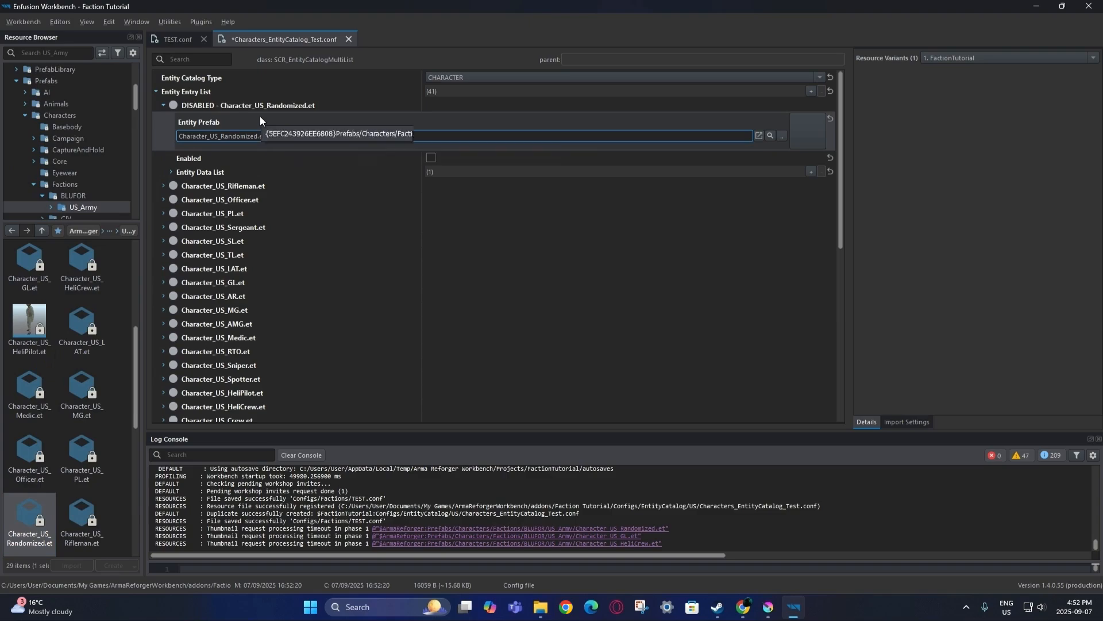
click(263, 154)
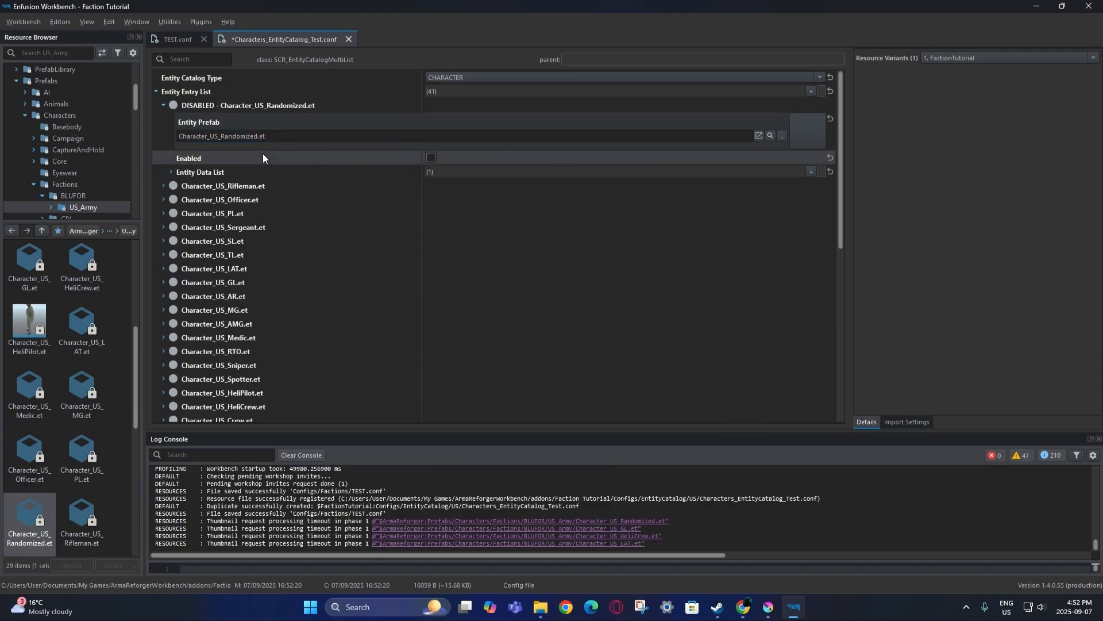
click(163, 105)
right_click(223, 105)
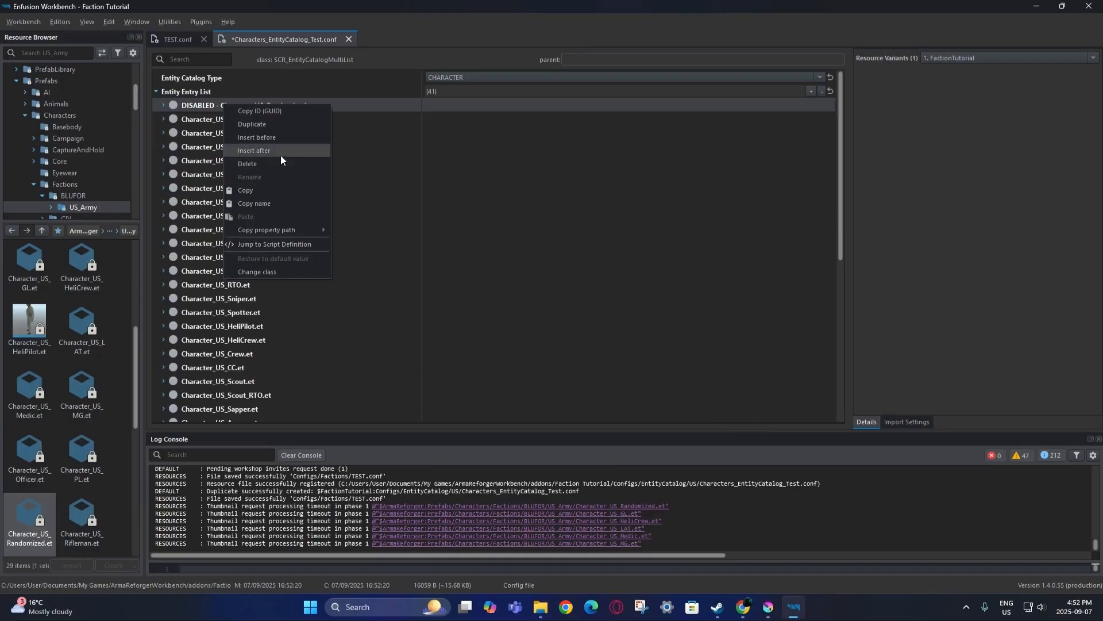
click(278, 164)
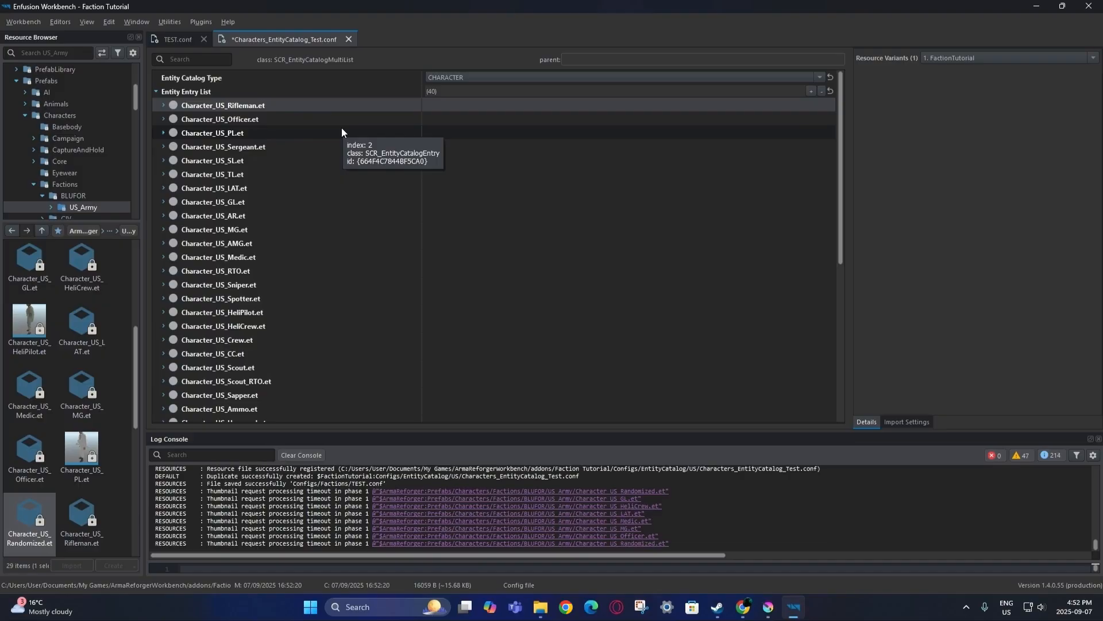
Disable the Character_US_Rifleman.et entry, locate its US_Army prefab, and save all files.
click(163, 105)
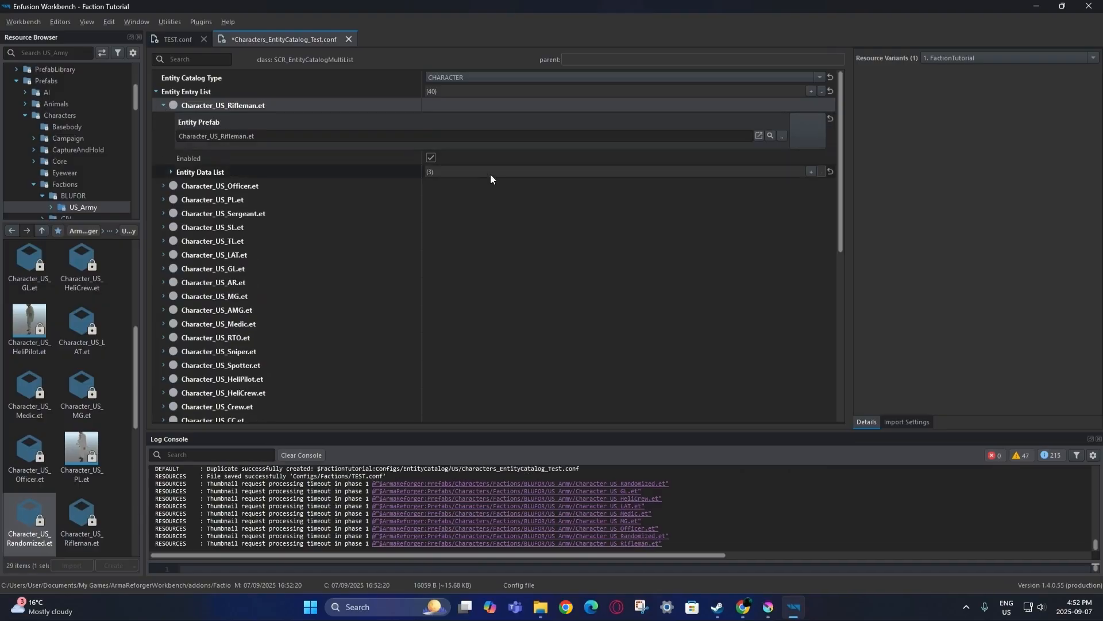
click(431, 158)
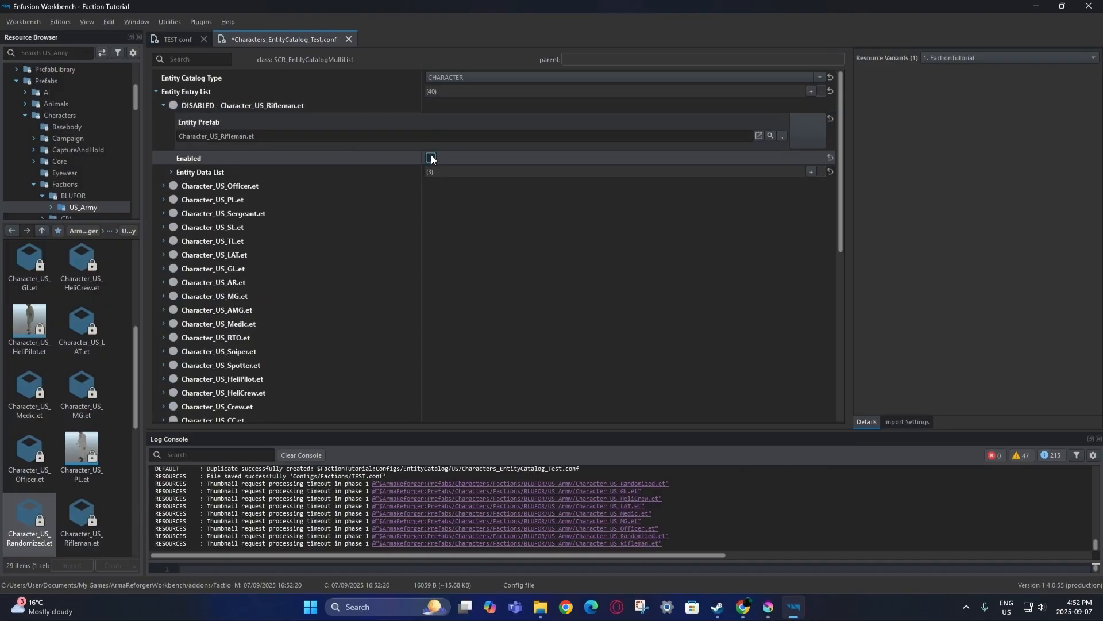
click(771, 136)
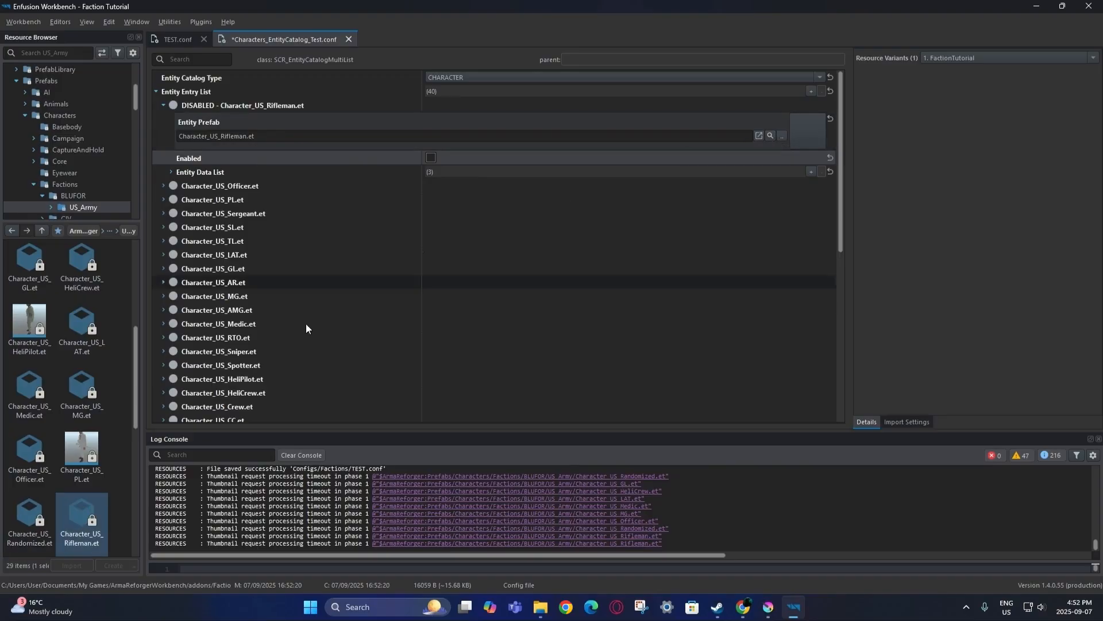
right_click(83, 512)
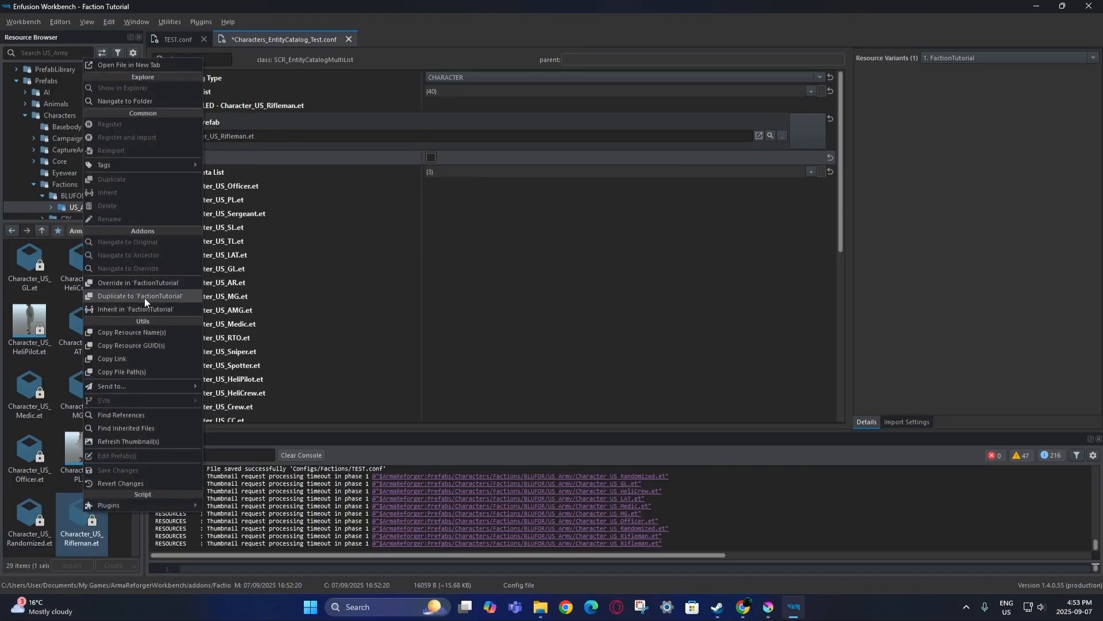
click(111, 538)
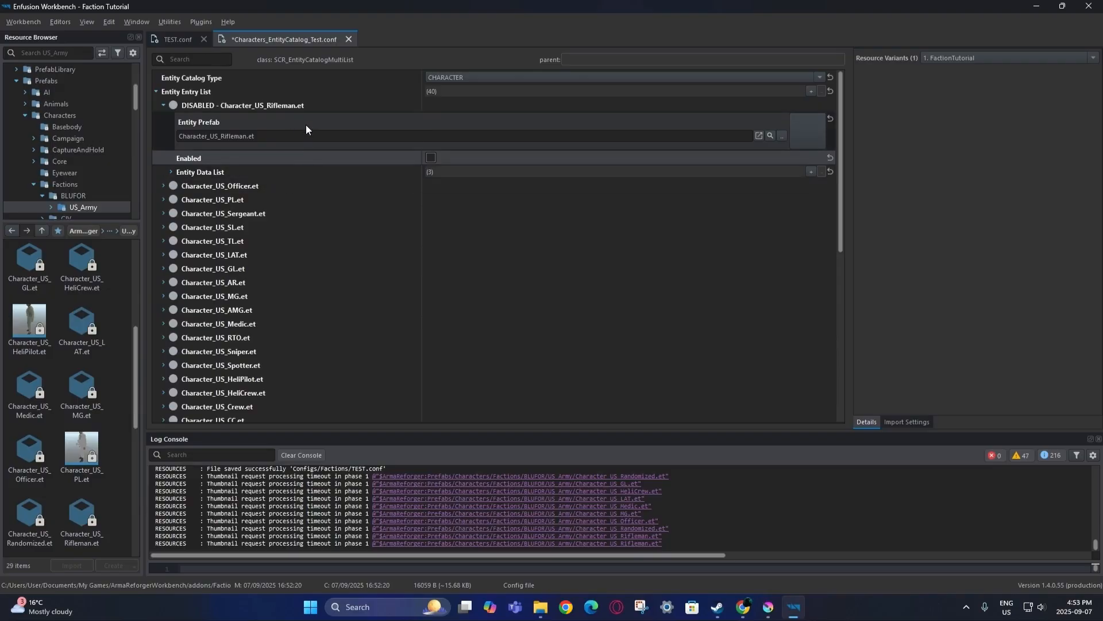
click(24, 20)
click(33, 46)
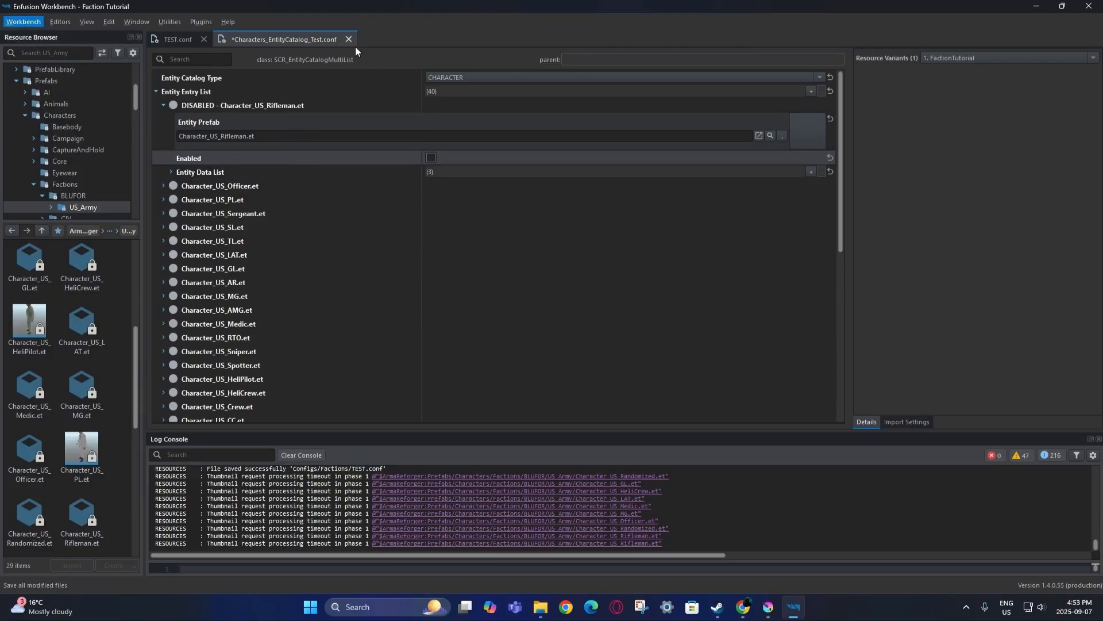
Close the Characters_EntityCatalog_Test.conf tab and scroll TEST.conf down to Entity Catalogs.
click(349, 39)
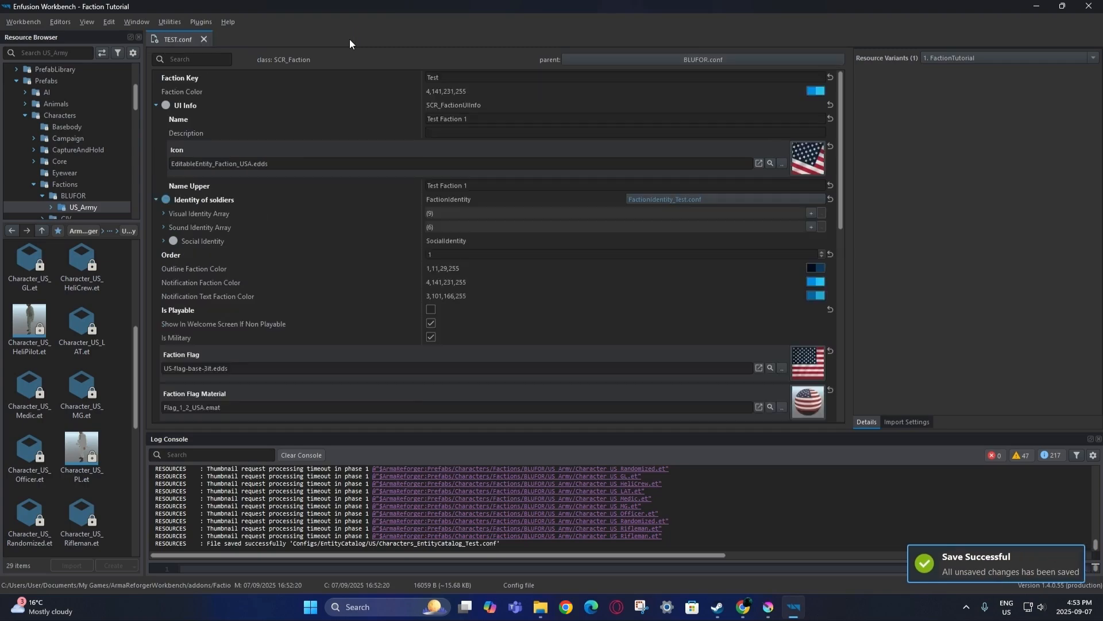
scroll(354, 270, down, 10)
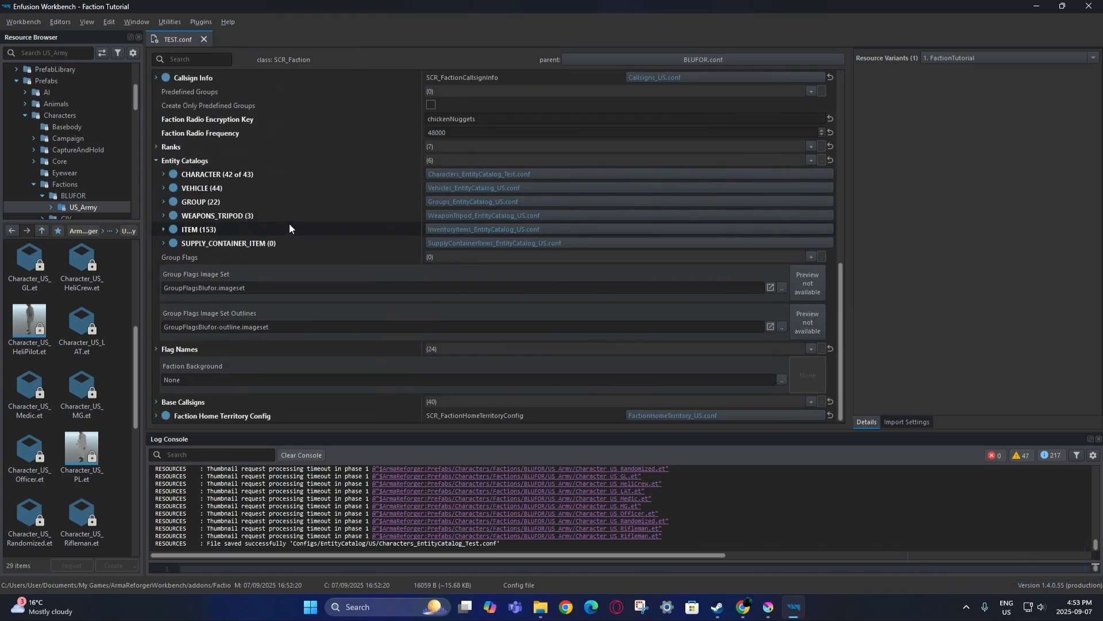
double_click(450, 230)
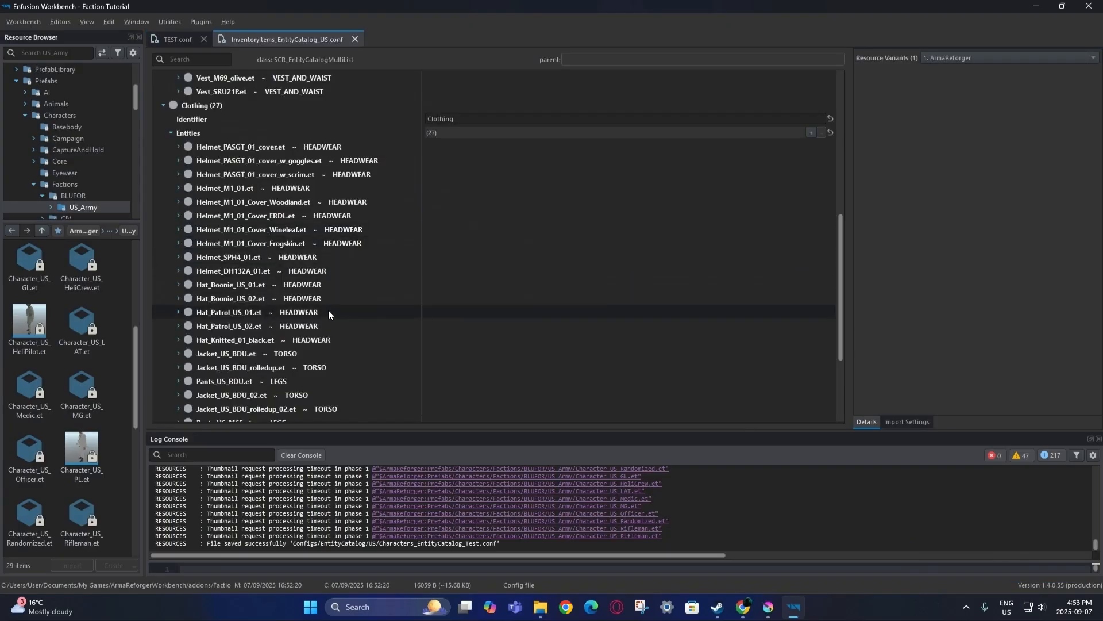
scroll(329, 311, up, 7)
scroll(329, 310, down, 7)
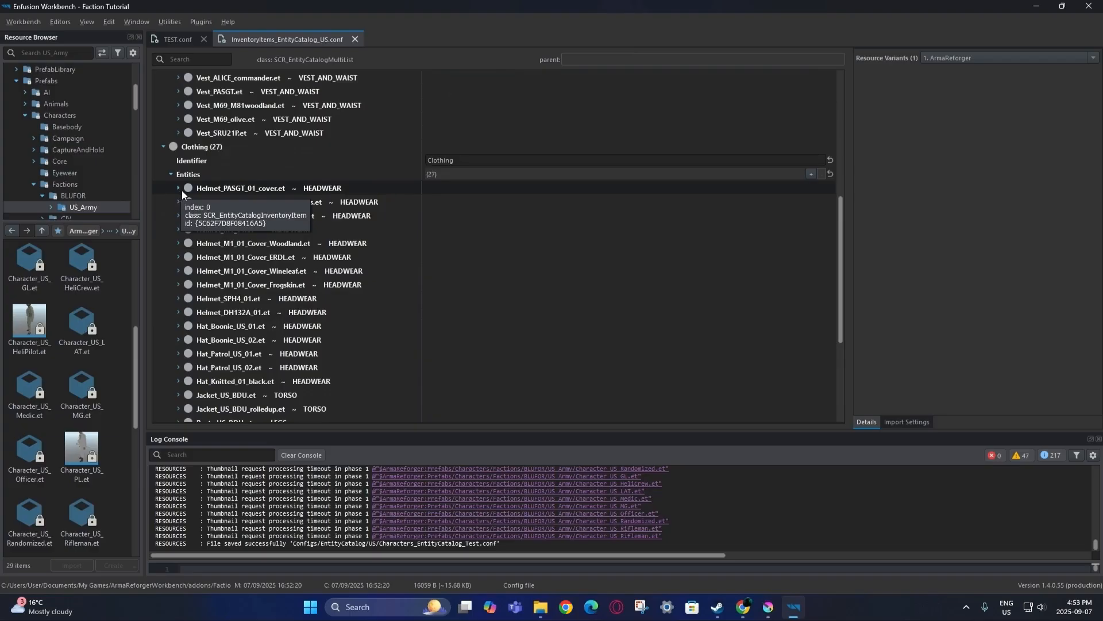
scroll(287, 247, down, 5)
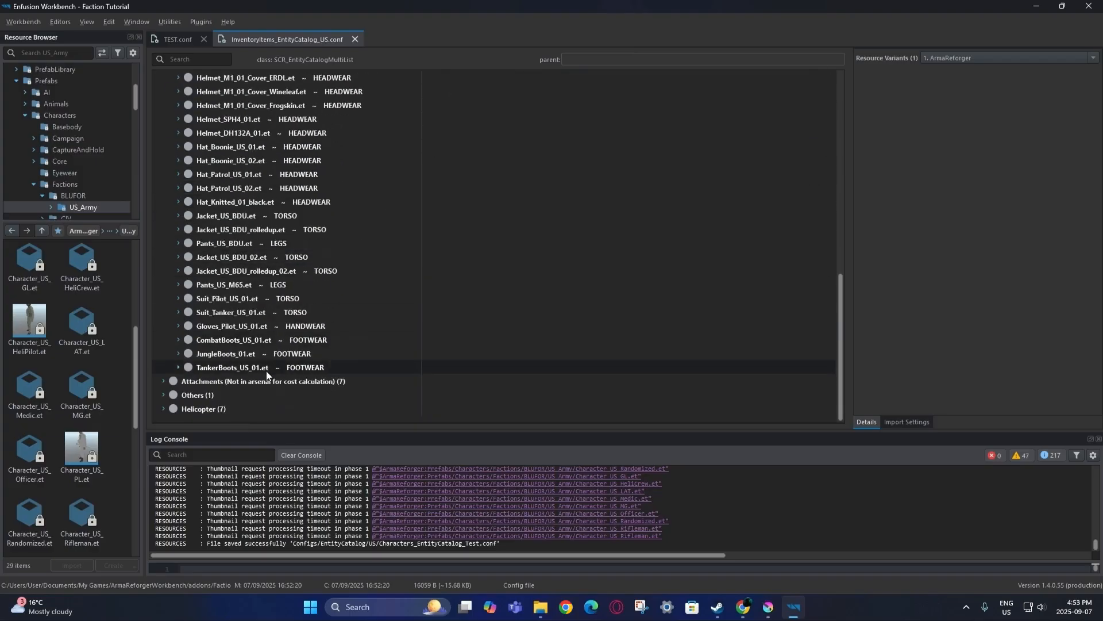
click(180, 368)
scroll(230, 345, down, 2)
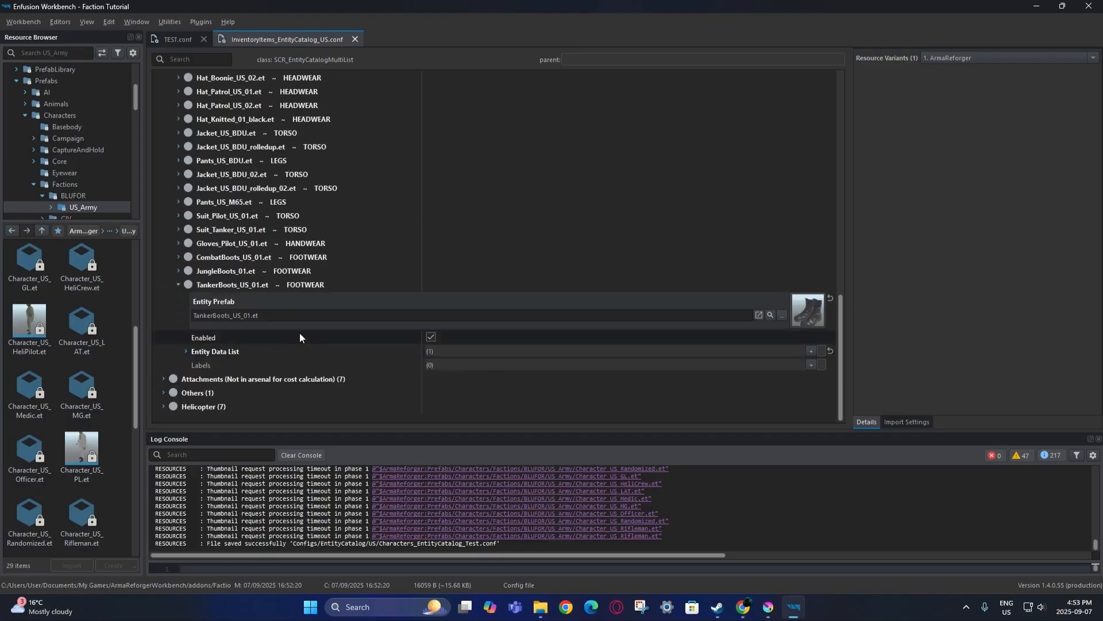
click(430, 336)
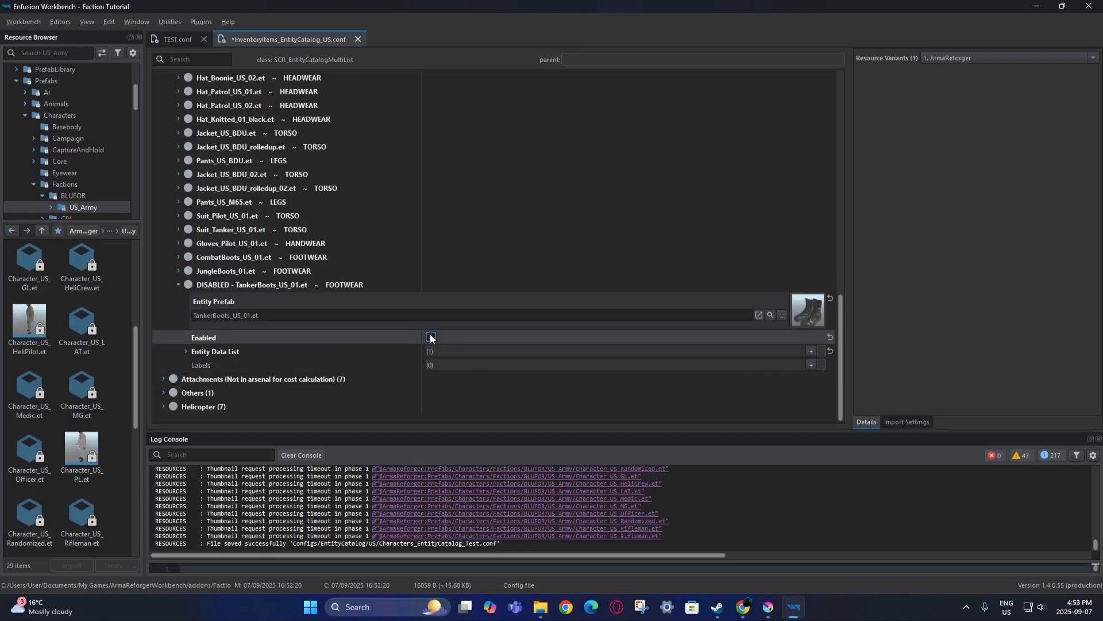
click(431, 336)
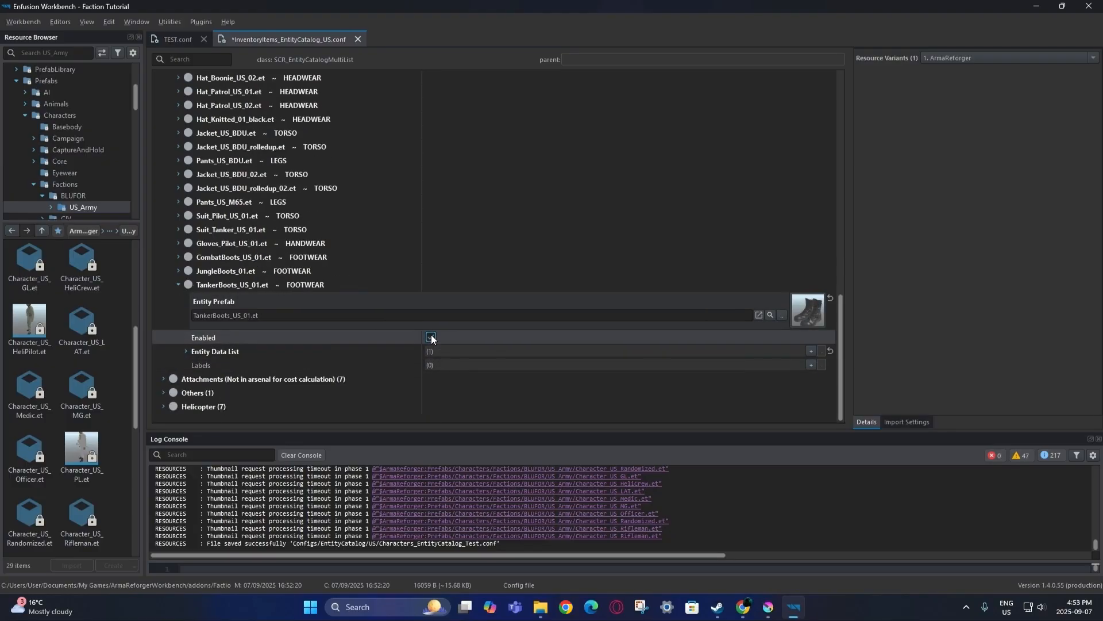
right_click(294, 281)
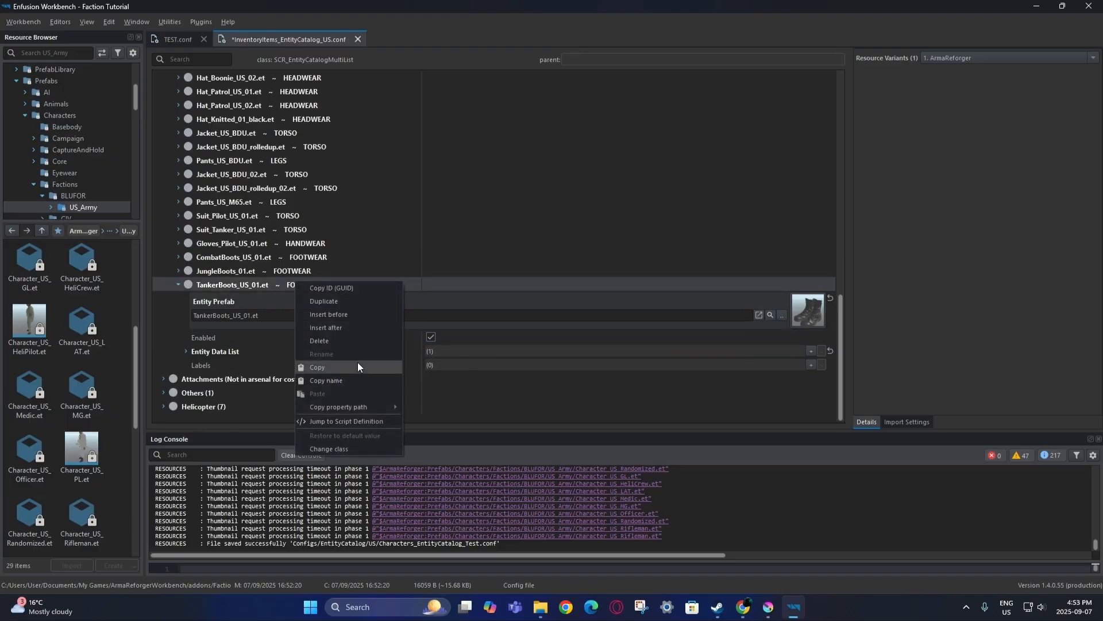
click(176, 284)
scroll(273, 331, up, 10)
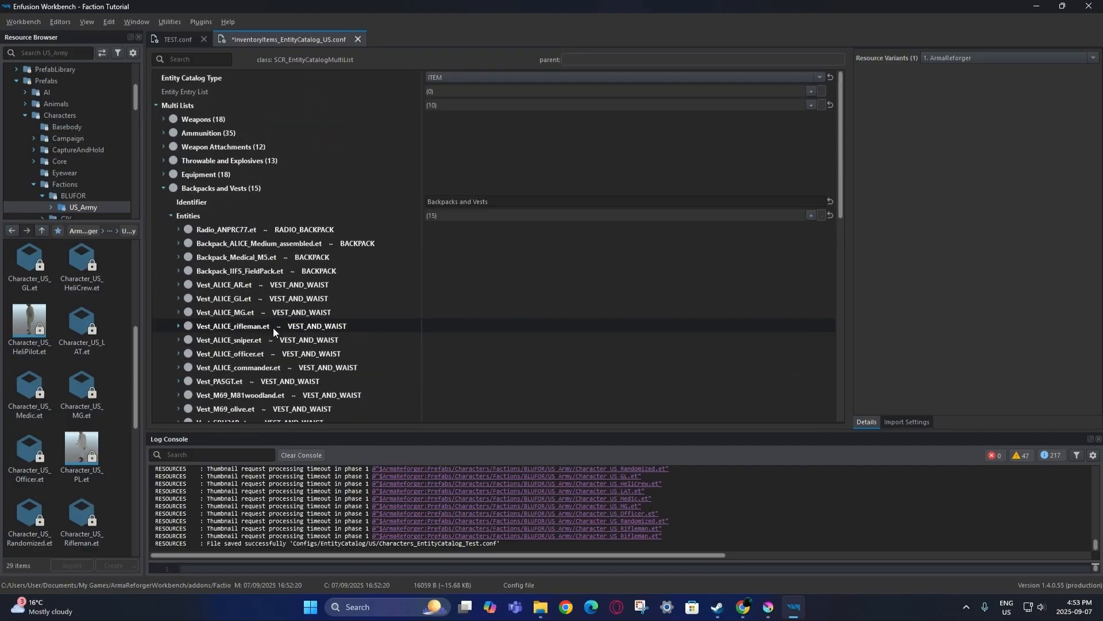
click(23, 22)
click(40, 50)
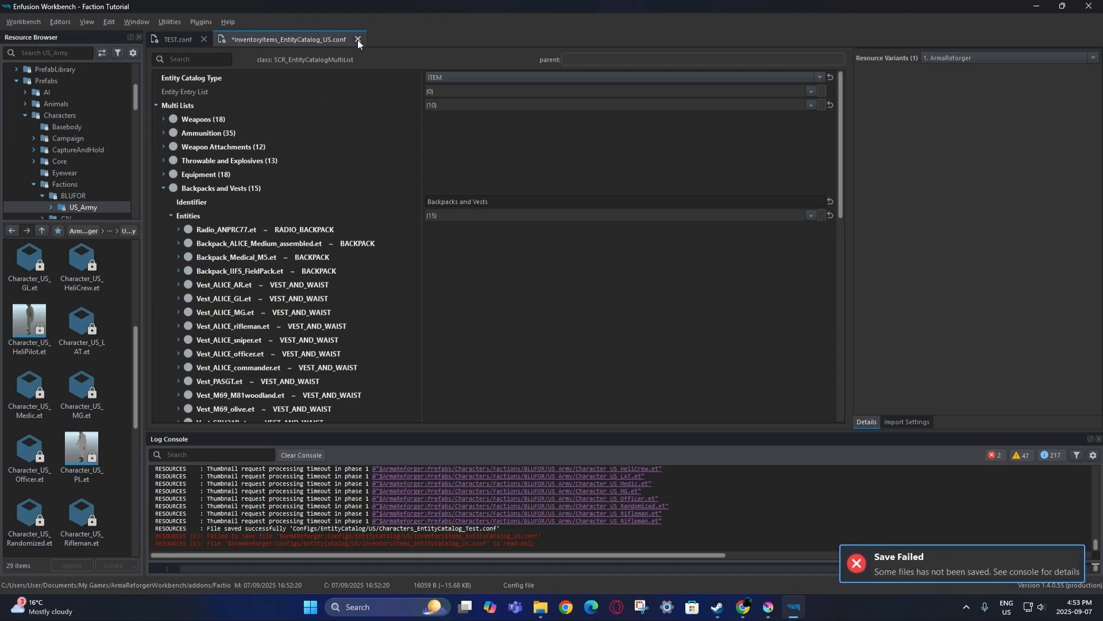
click(357, 39)
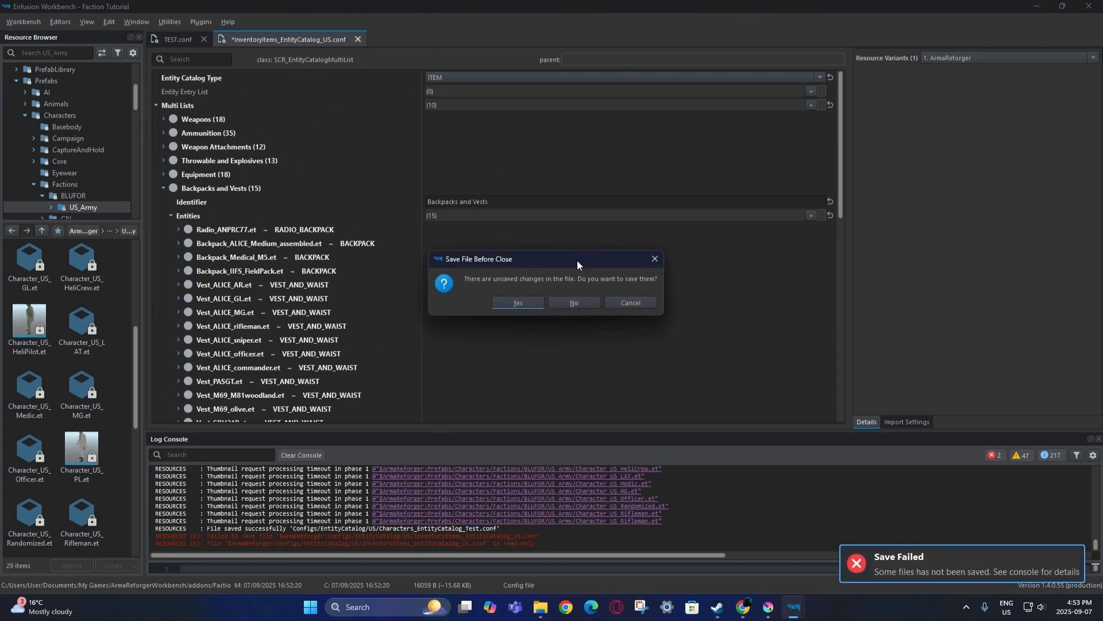
click(519, 303)
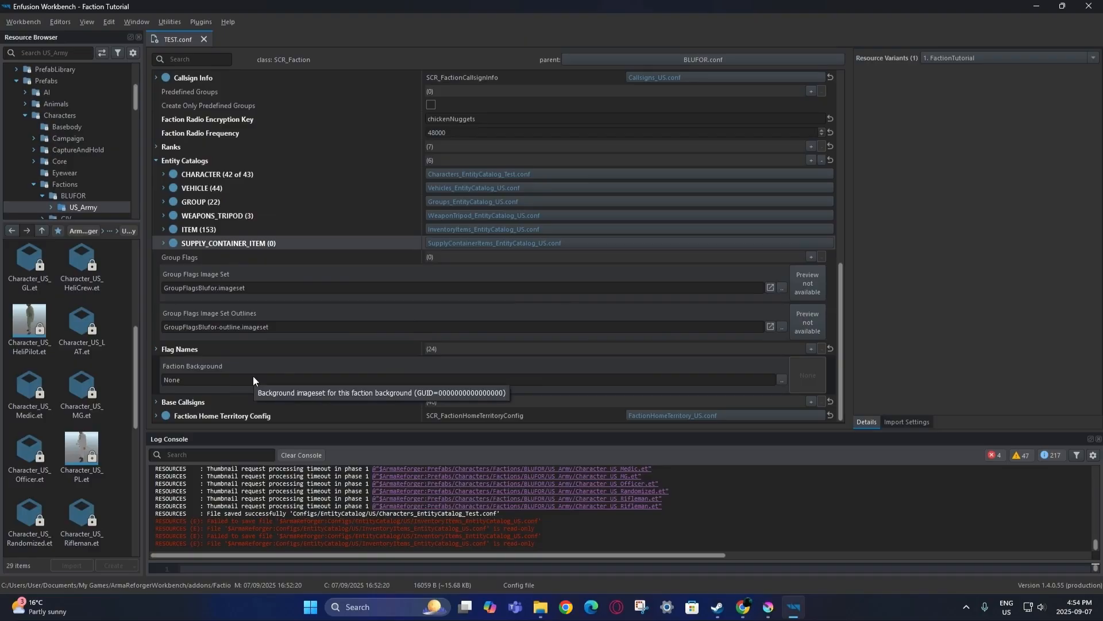
Tidy the resource tree and inspect CIV.conf's Loadout_BG_Civilian Faction Background field.
scroll(68, 82, up, 3)
double_click(67, 70)
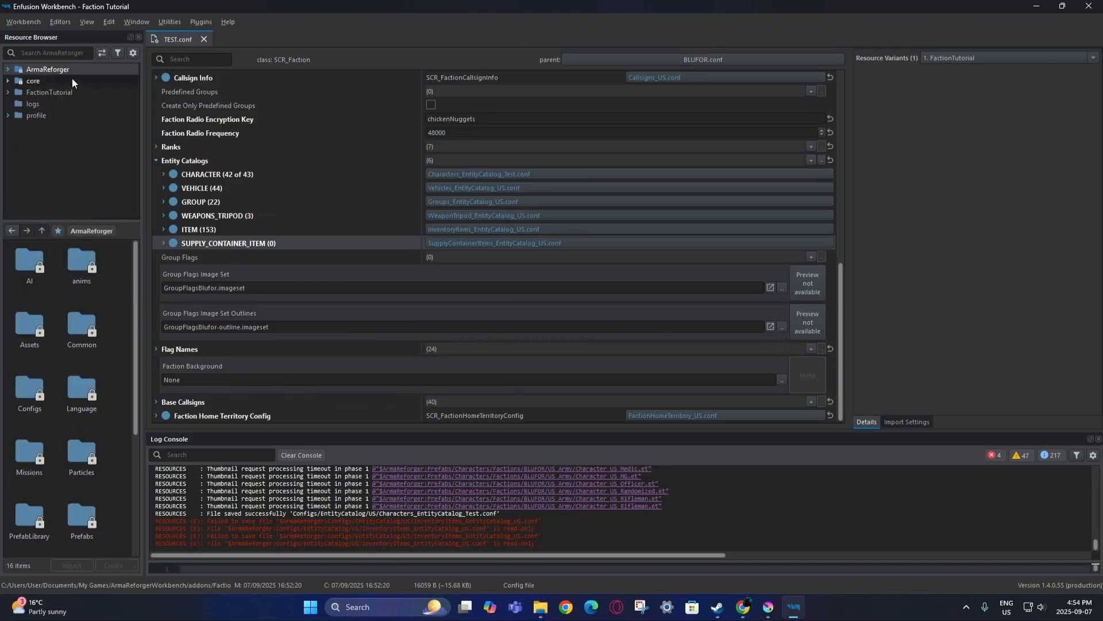
click(71, 91)
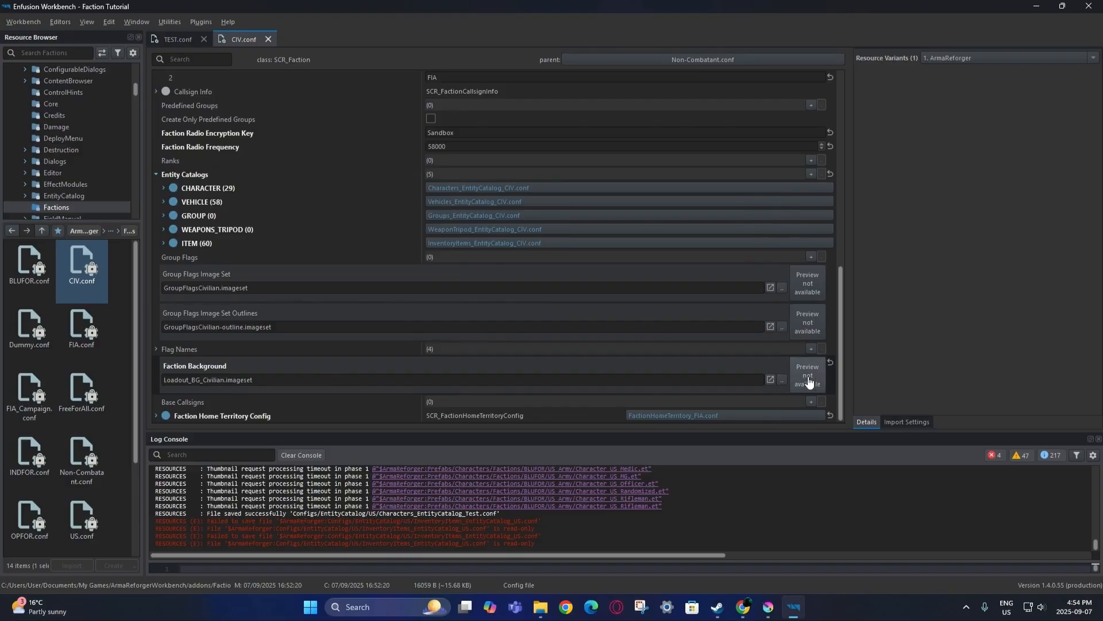
right_click(757, 370)
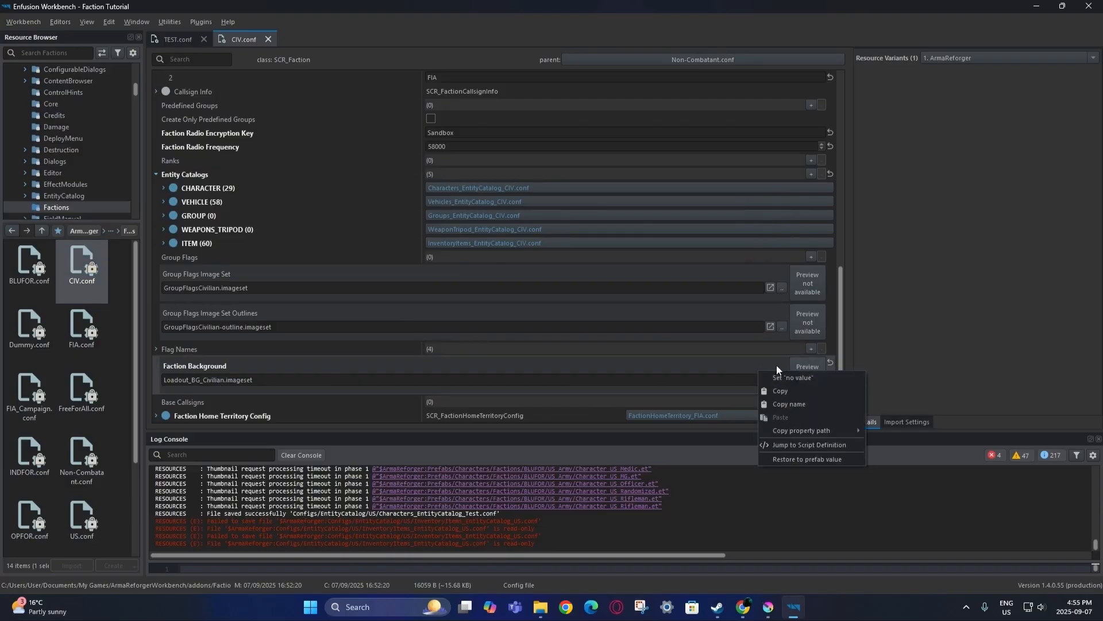
Open the Loadout_BG_Civilian imageset and reveal it in the Resource Browser.
click(743, 366)
double_click(809, 374)
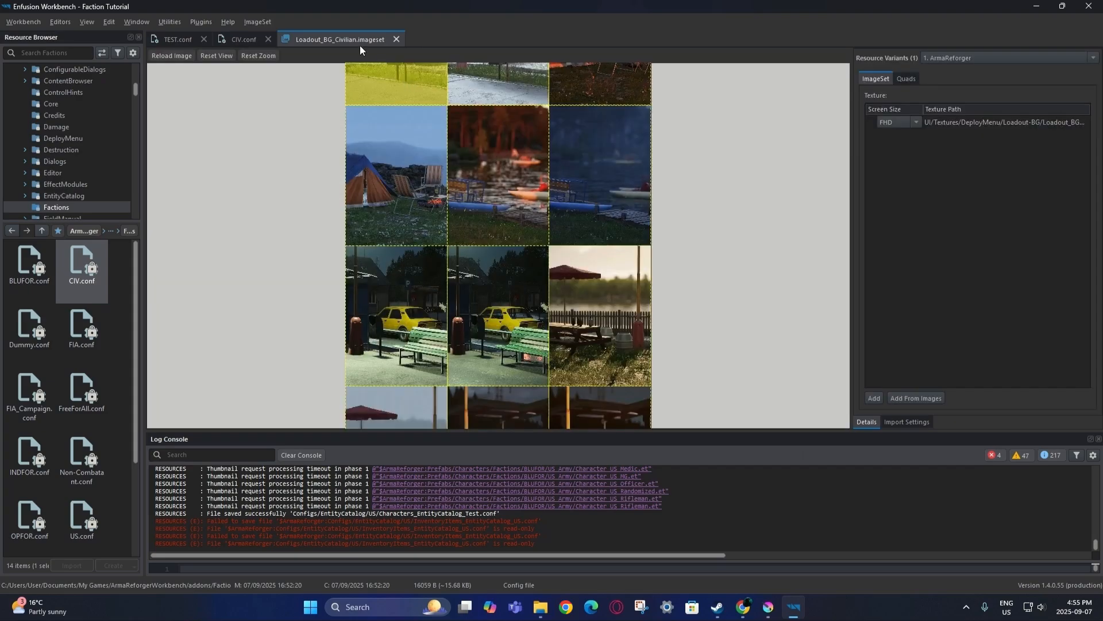
right_click(349, 39)
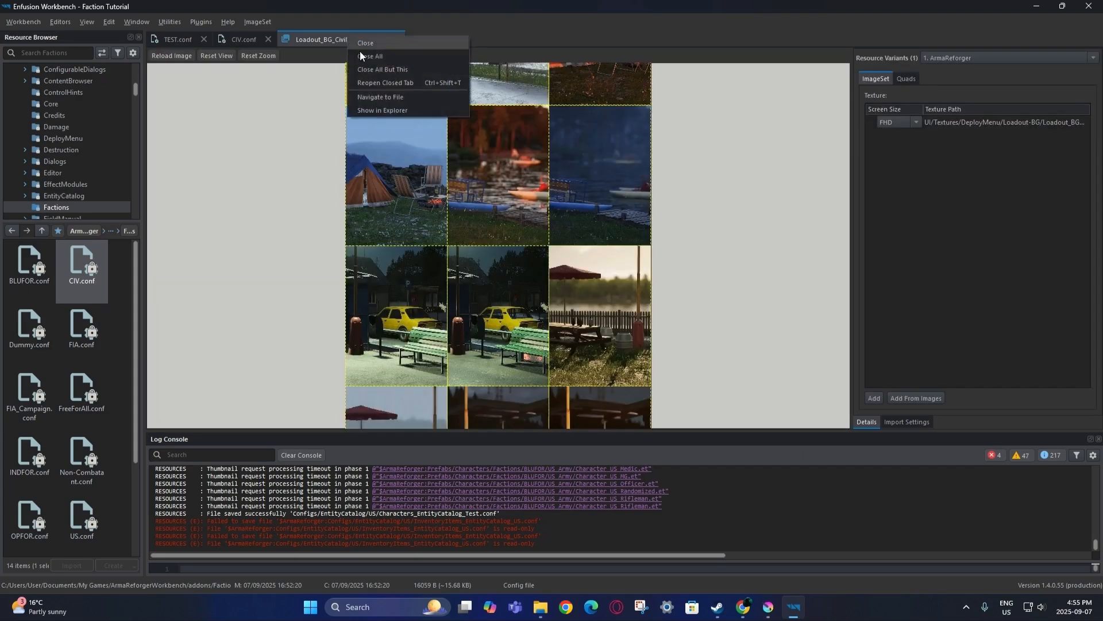
click(390, 97)
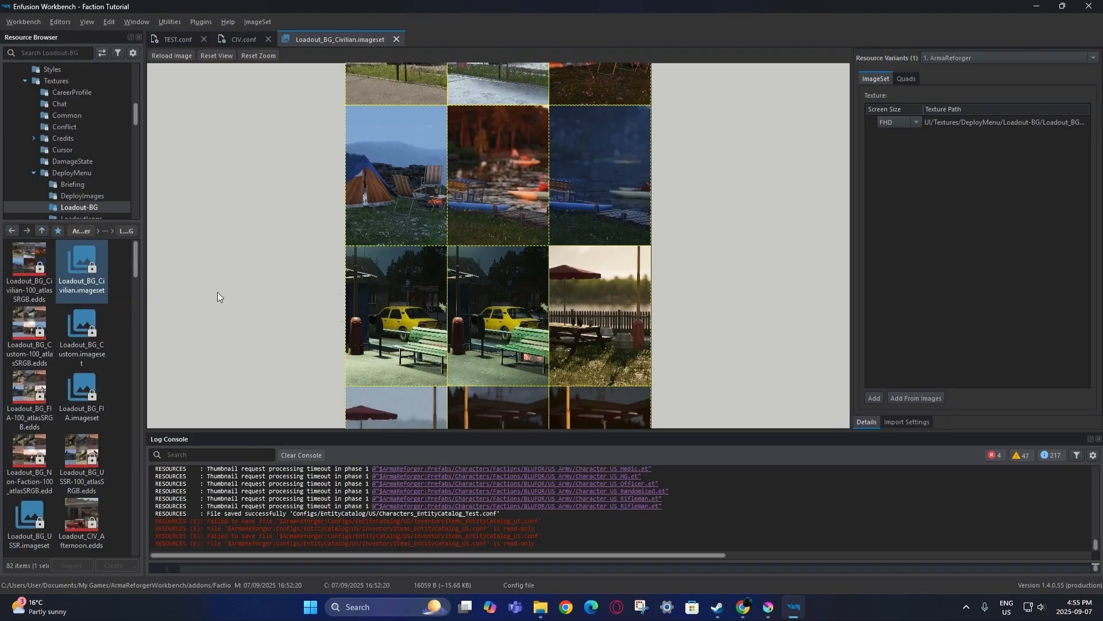
scroll(321, 269, down, 4)
middle_drag(688, 223, 672, 364)
Open and compare the Loadout_BG_Custom and Loadout_BG_FIA imageset atlases.
double_click(102, 330)
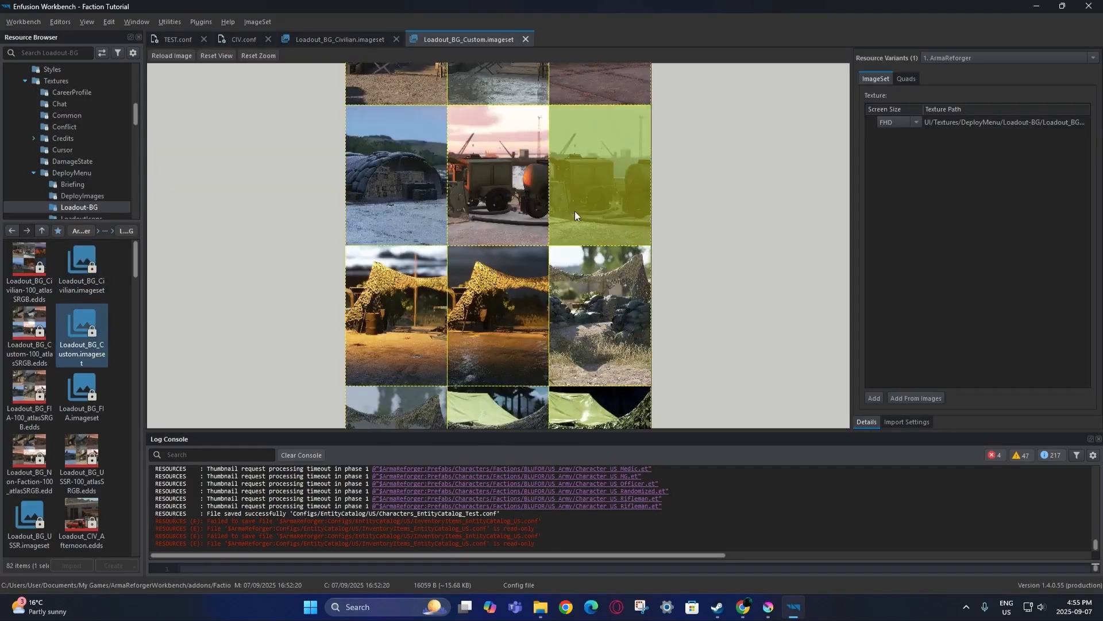
middle_drag(689, 178, 676, 250)
scroll(681, 250, down, 2)
click(396, 39)
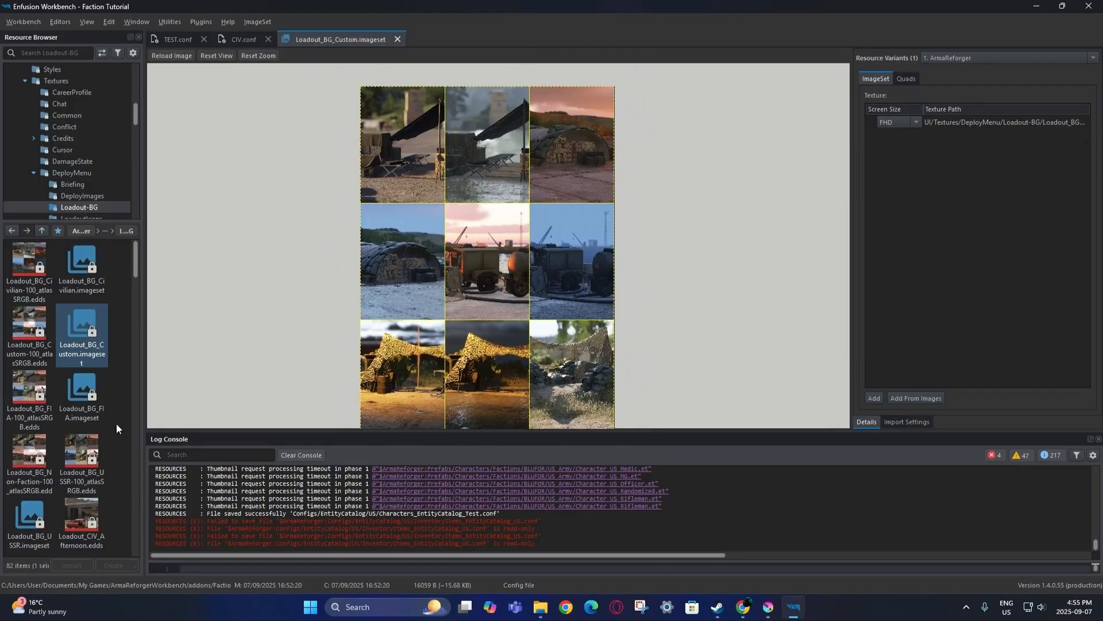
double_click(81, 396)
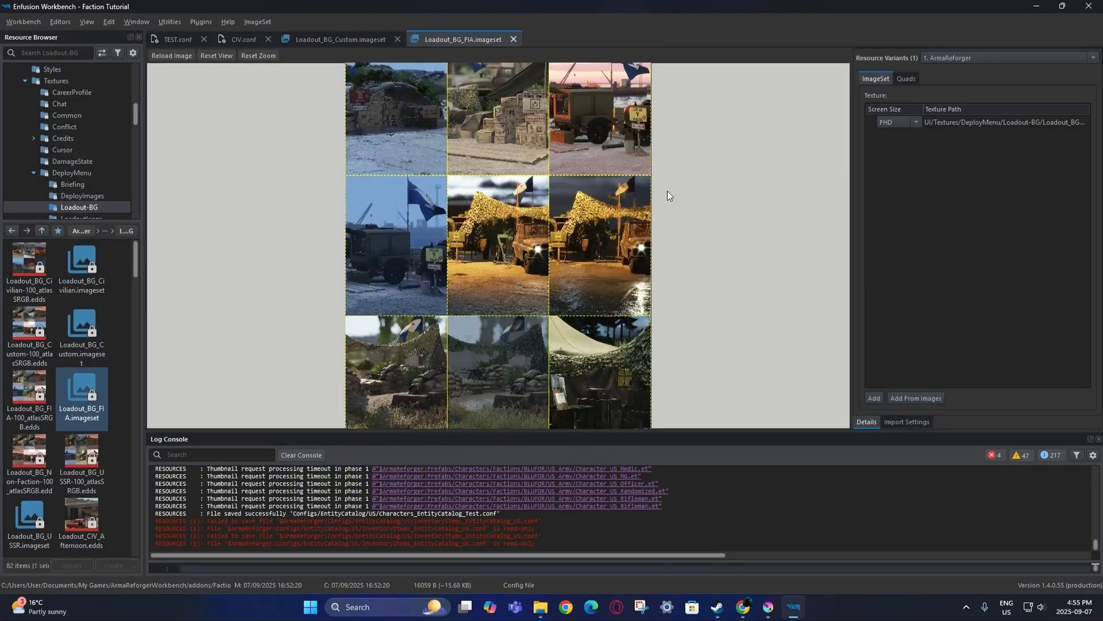
middle_drag(670, 191, 655, 256)
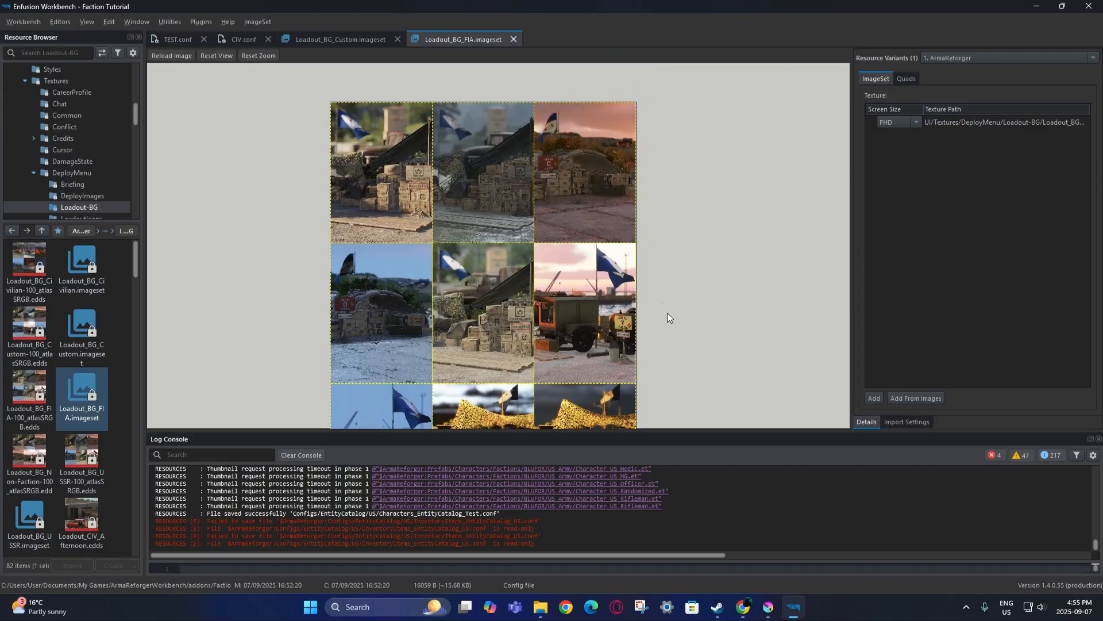
middle_drag(661, 301, 658, 267)
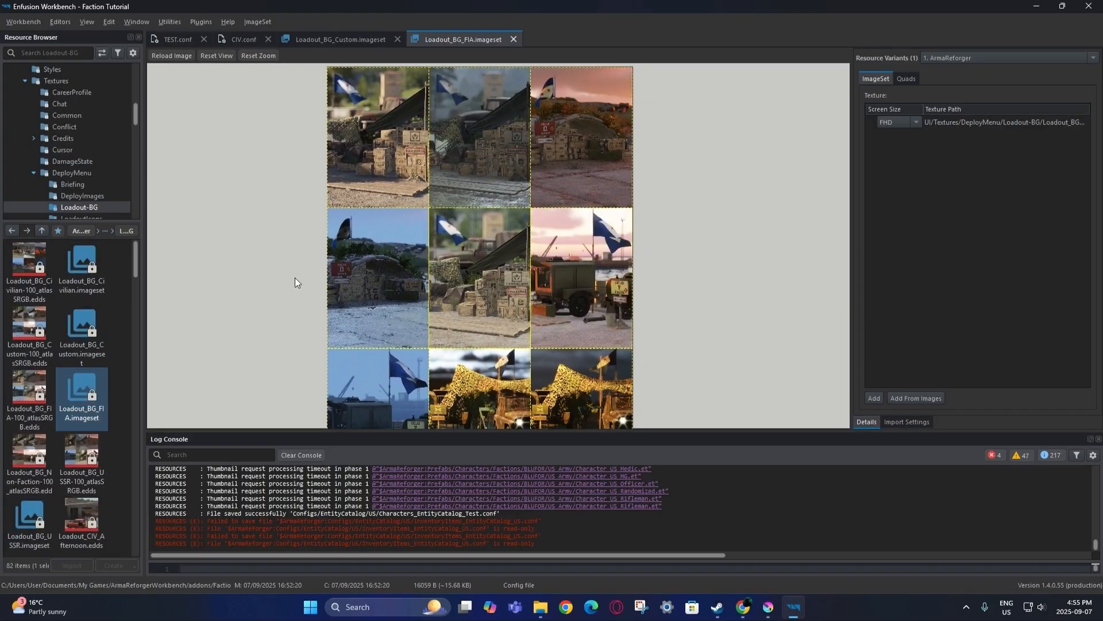
Close the FIA imageset and reveal Loadout_BG_Custom.imageset in the Resource Browser.
right_click(81, 337)
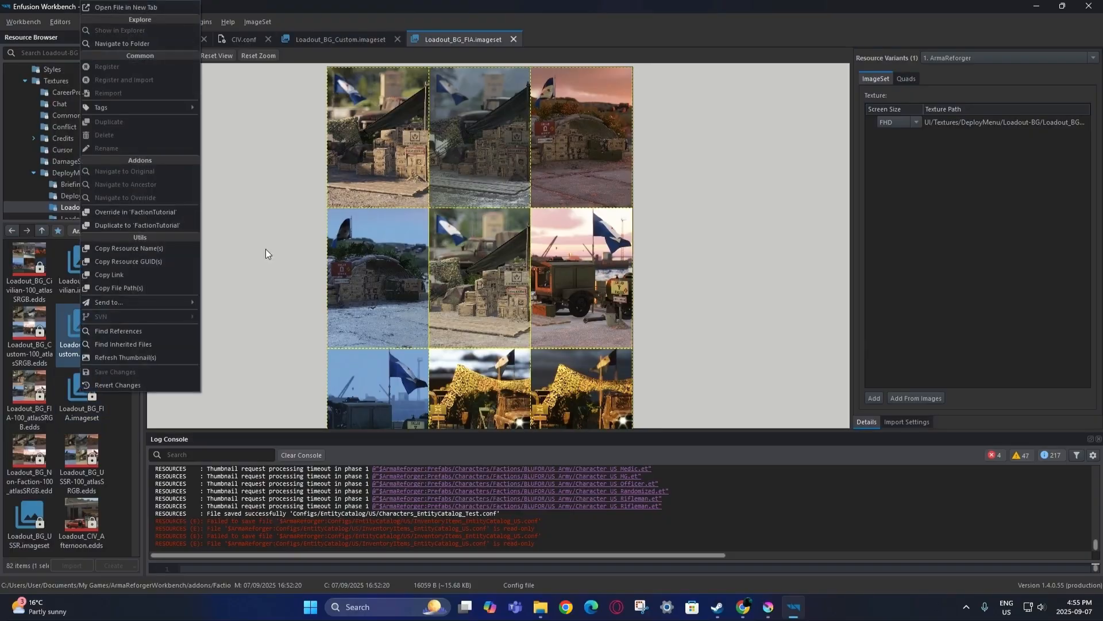
click(114, 437)
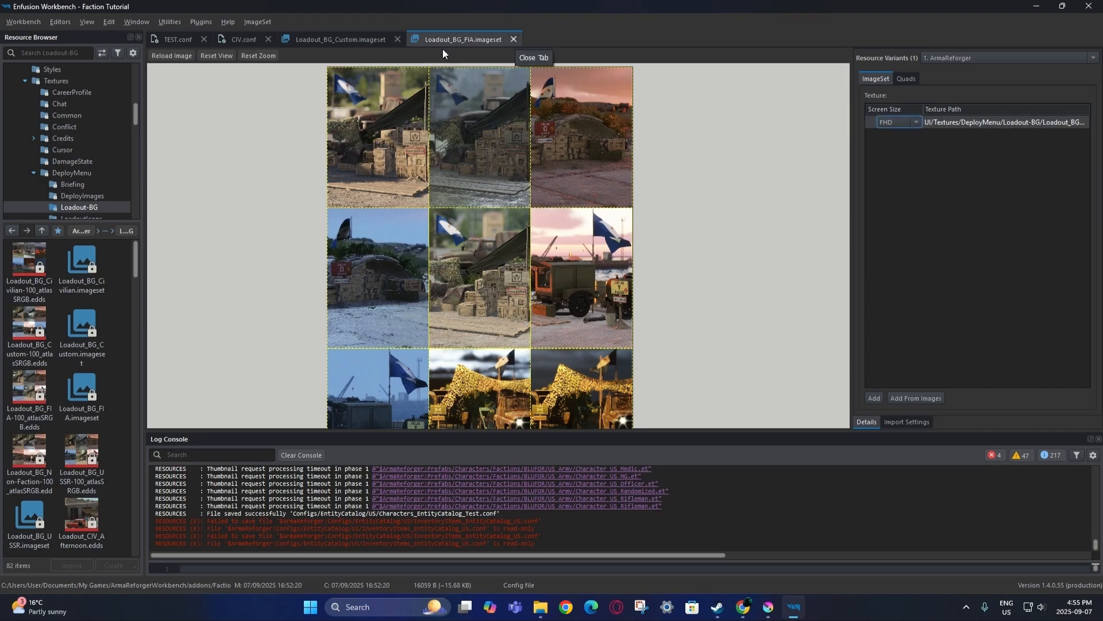
scroll(25, 405, down, 5)
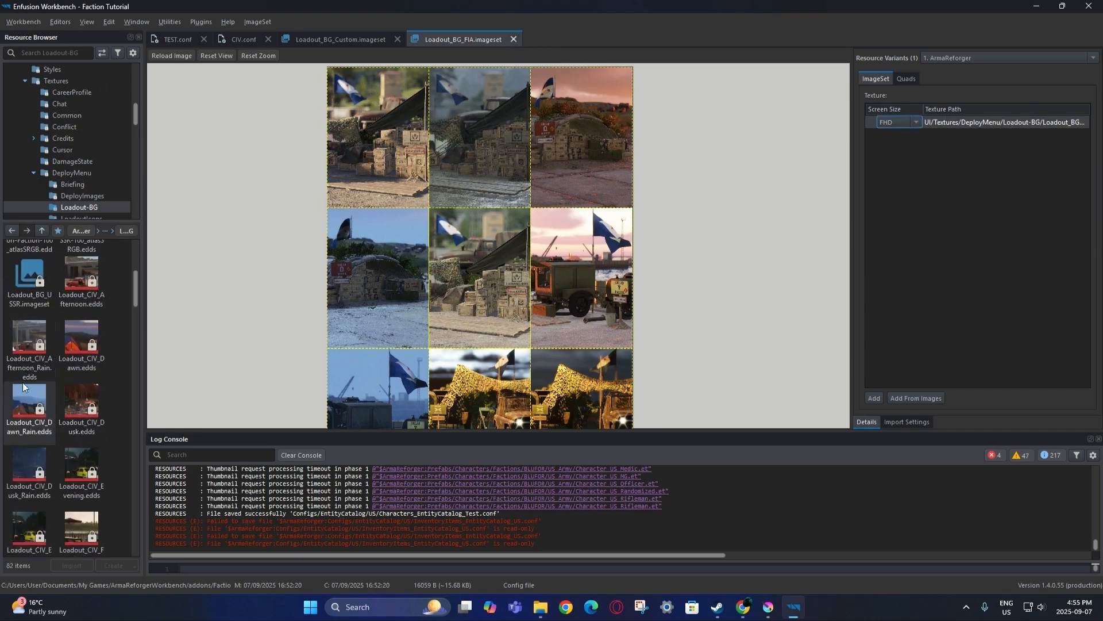
scroll(111, 485, down, 3)
scroll(113, 475, up, 6)
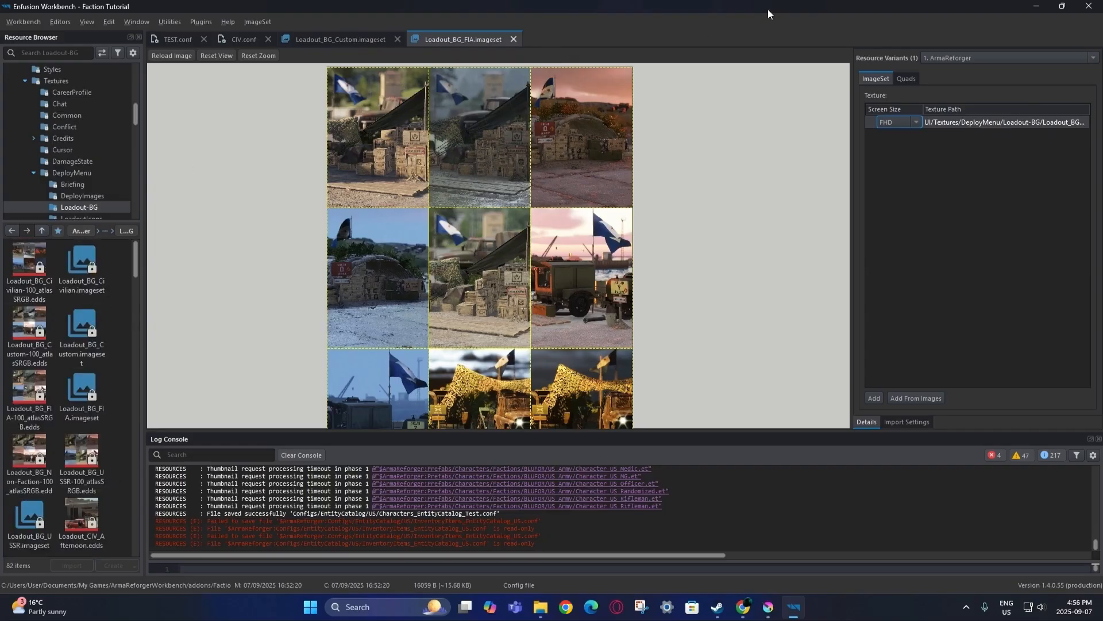
click(514, 39)
right_click(353, 40)
click(378, 101)
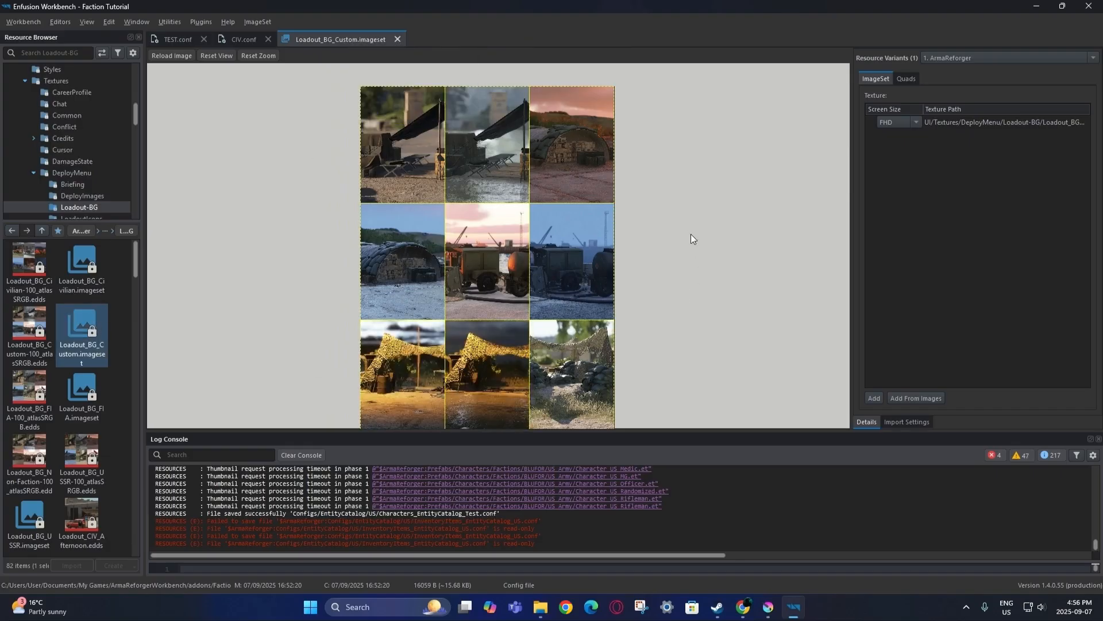
middle_drag(661, 271, 660, 253)
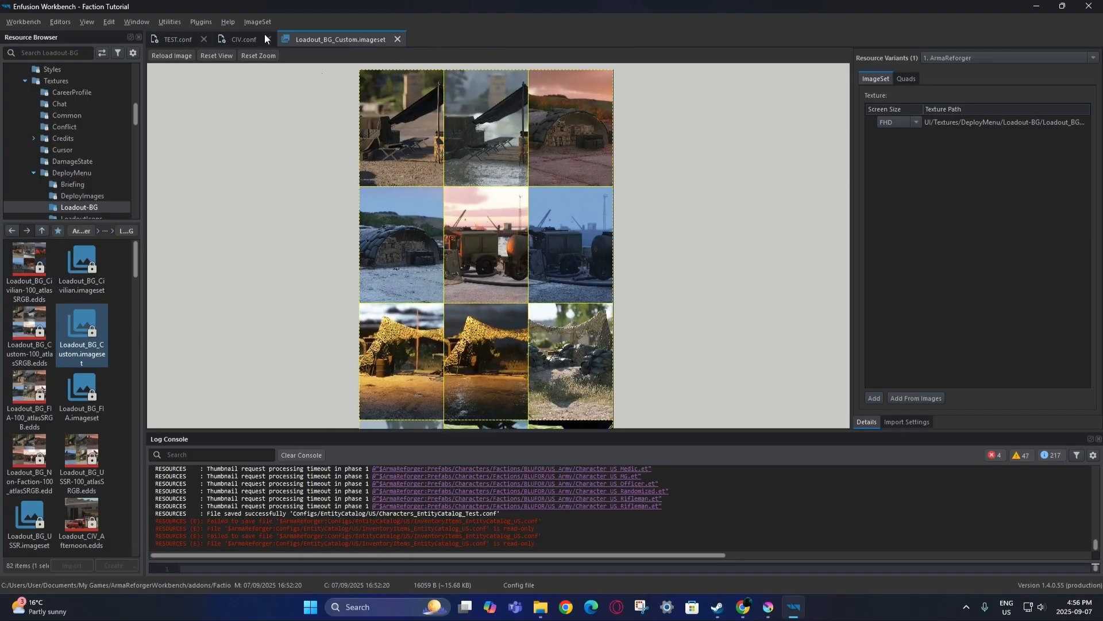
click(397, 39)
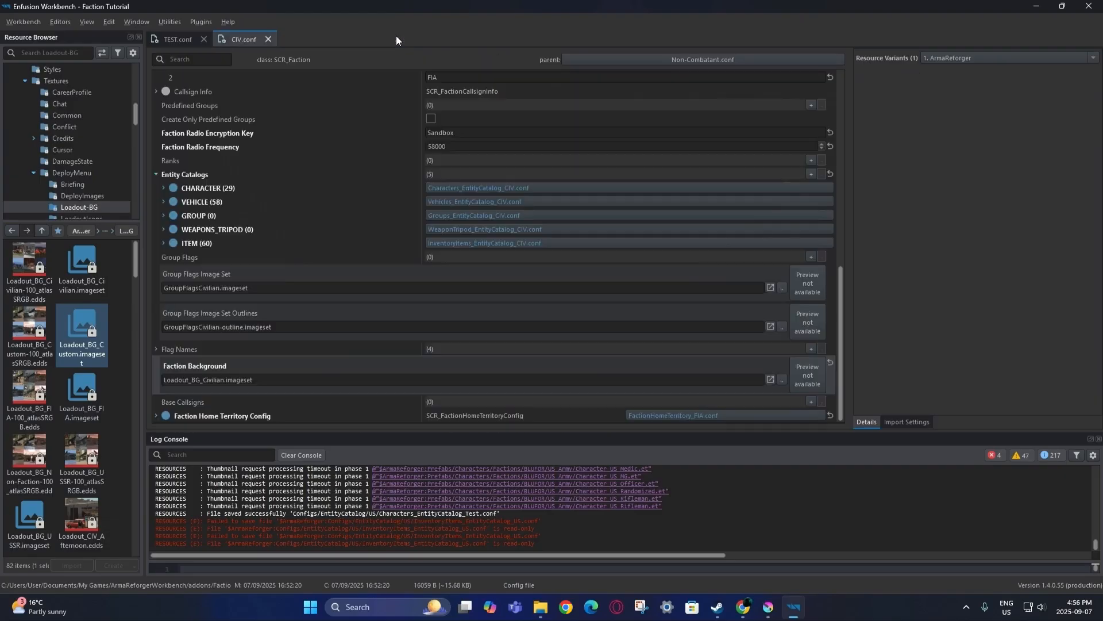
Set TEST.conf's Faction Background to Loadout_BG_Custom.imageset and save all.
drag(80, 336, 251, 378)
click(23, 21)
click(25, 48)
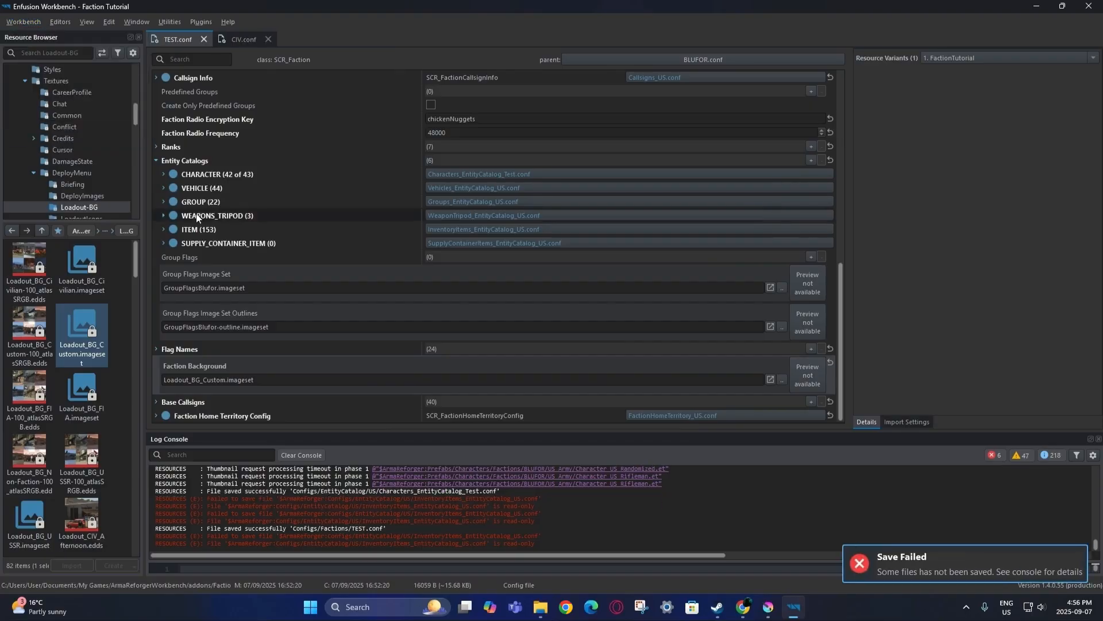
double_click(353, 414)
scroll(274, 380, up, 10)
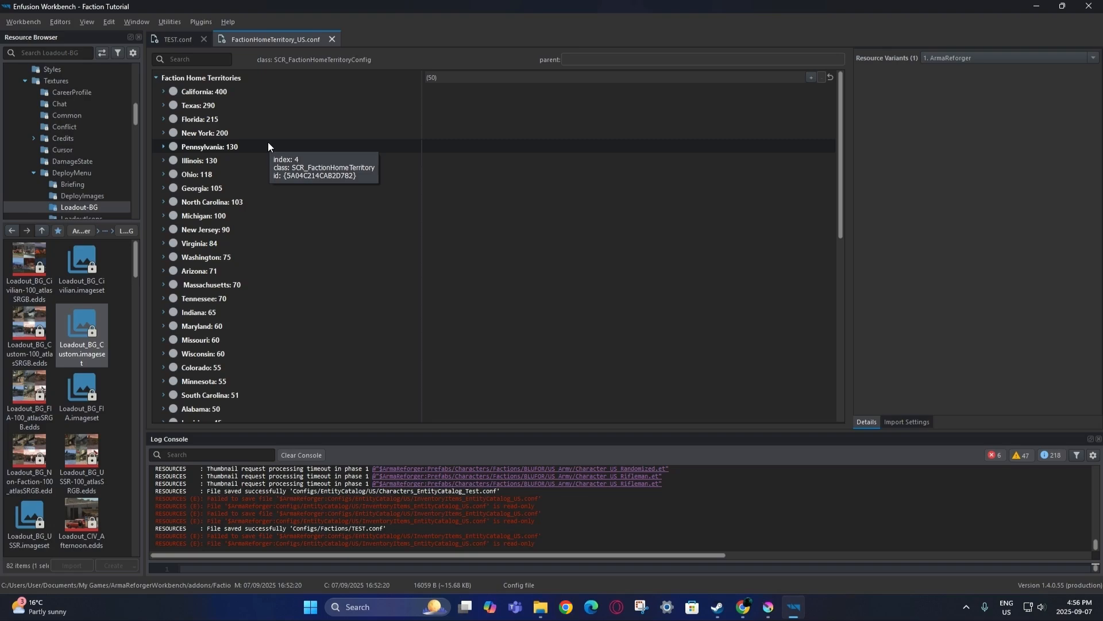
scroll(271, 276, down, 5)
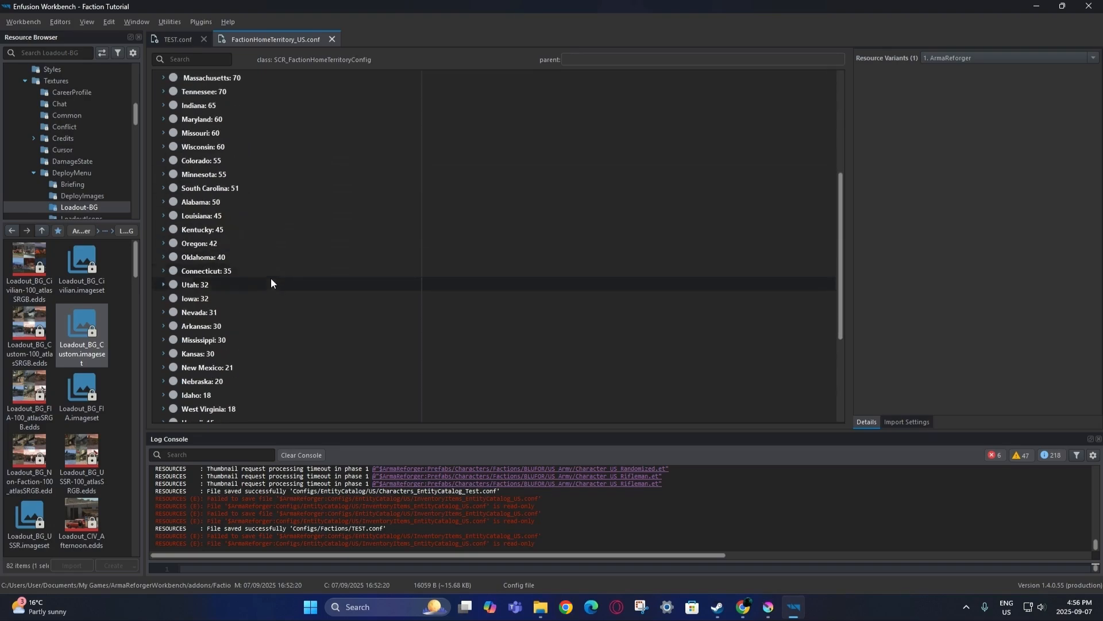
scroll(237, 342, down, 4)
scroll(232, 288, up, 9)
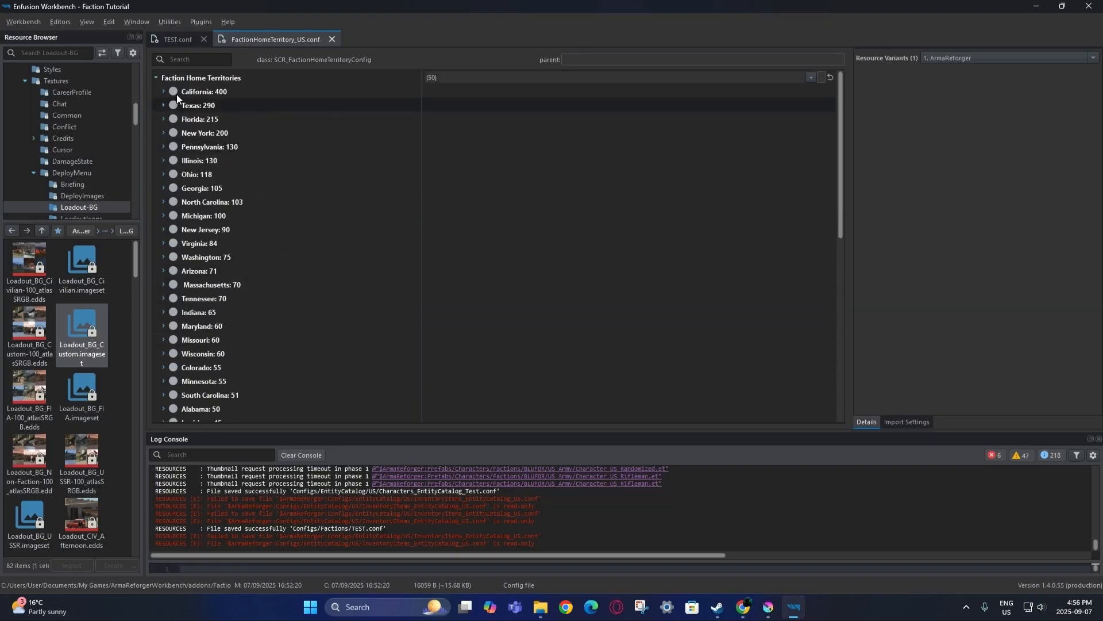
click(164, 92)
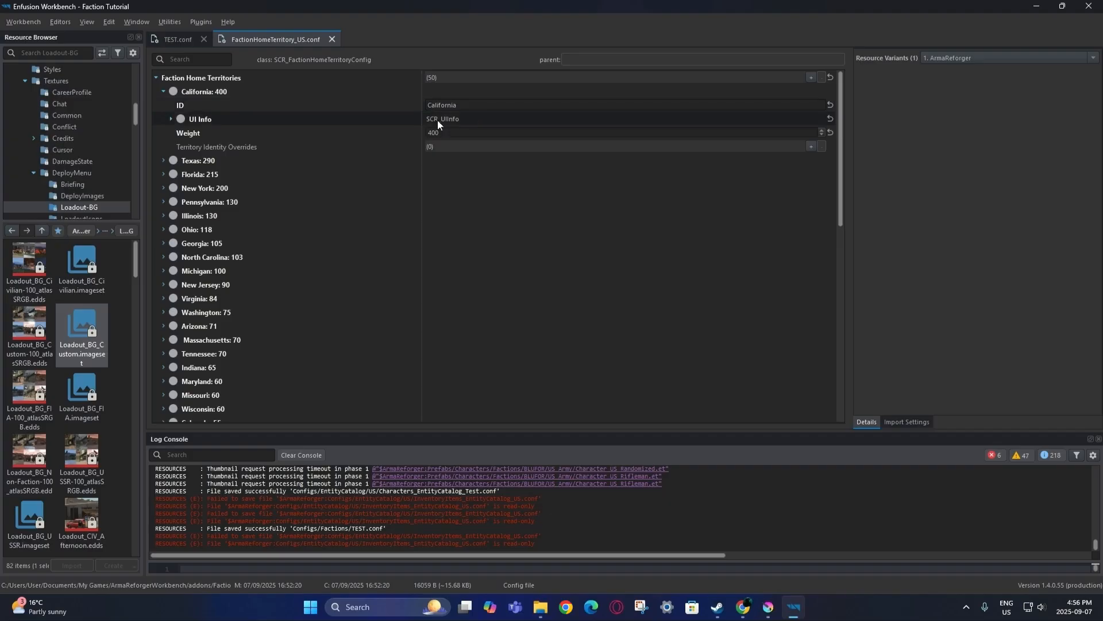
click(170, 119)
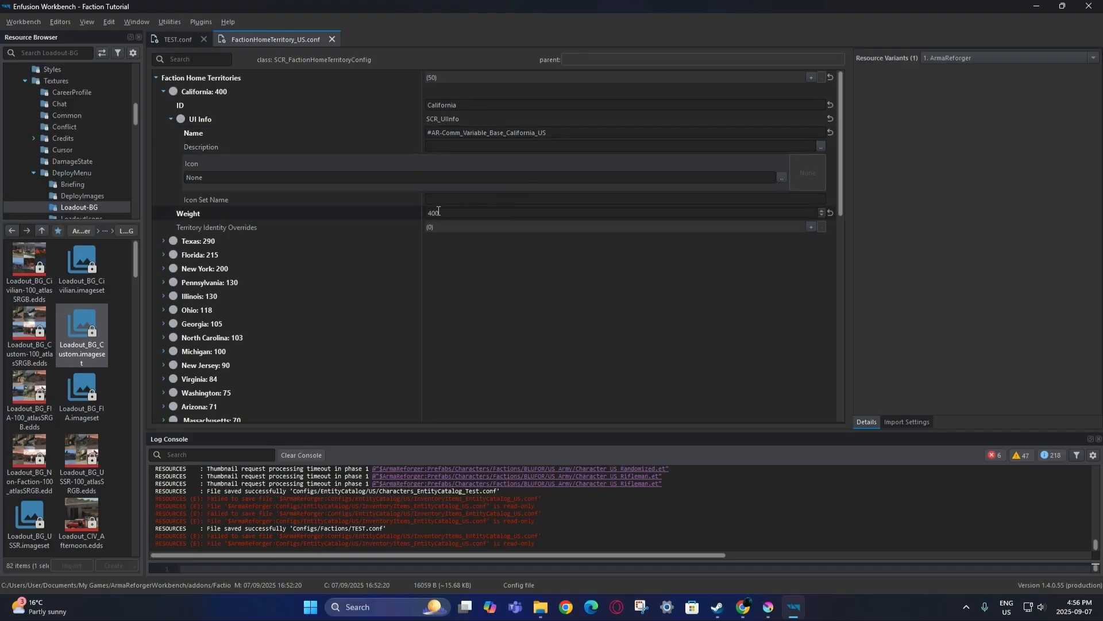
click(171, 118)
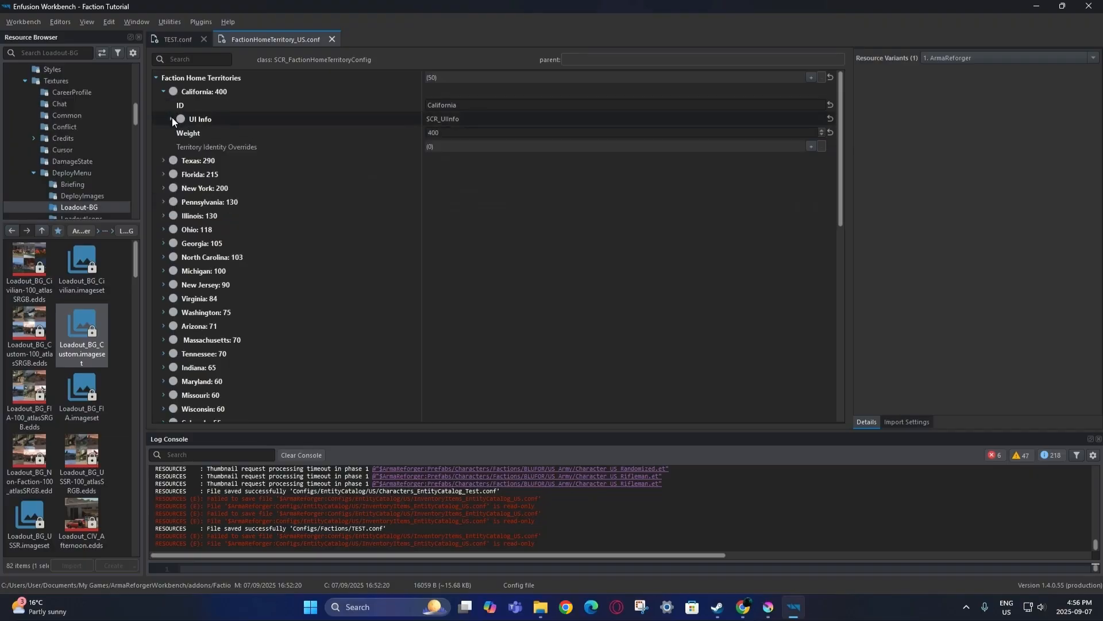
click(164, 93)
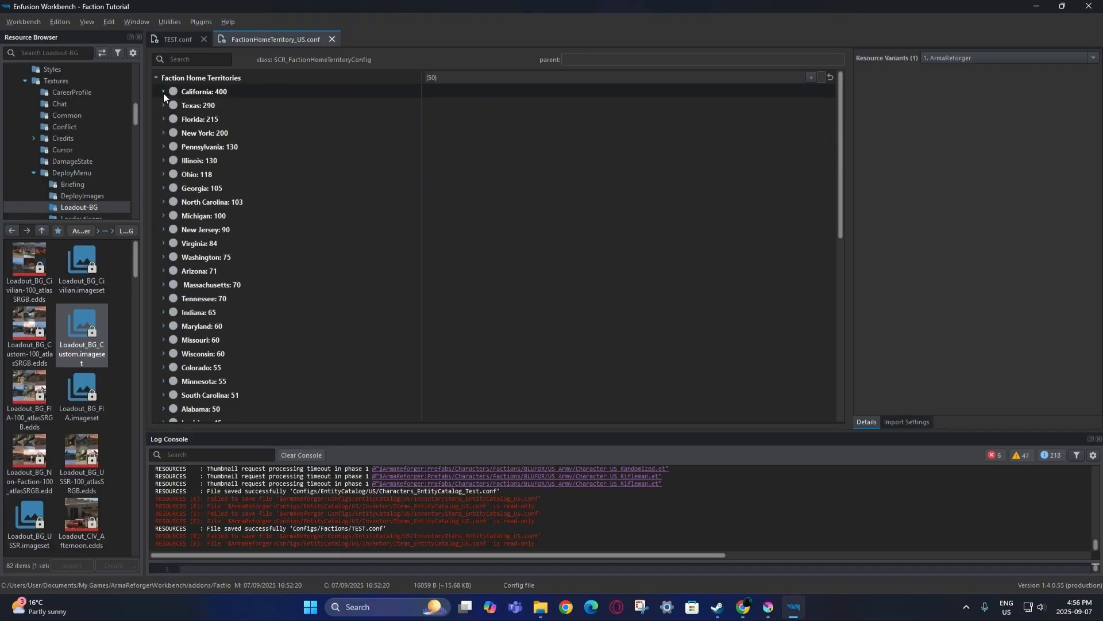
click(332, 39)
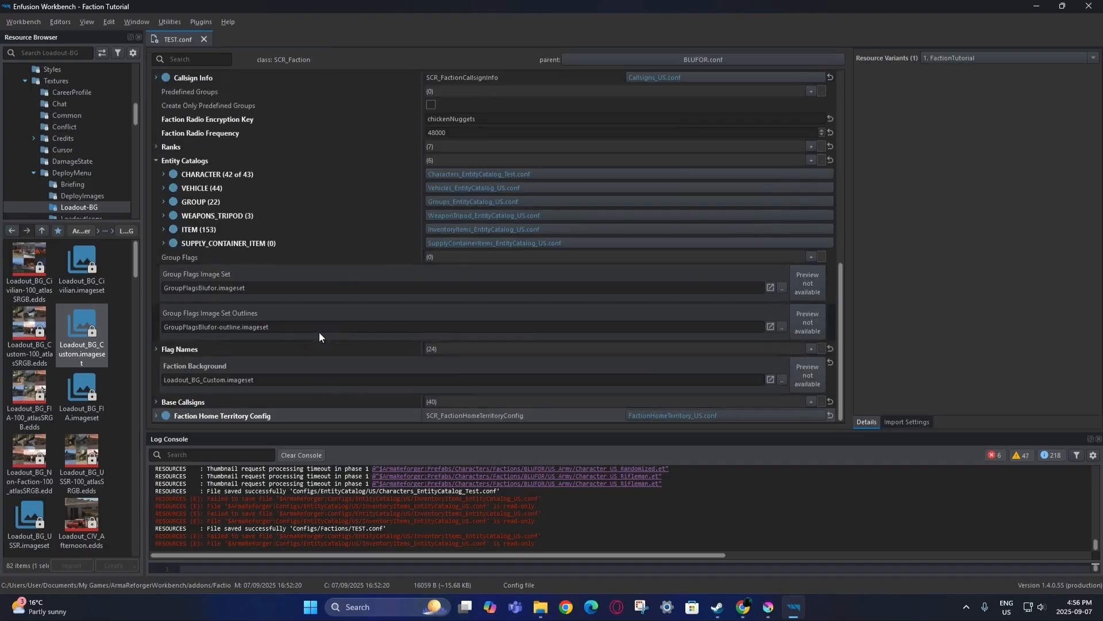
Select TEST.conf in the Factions config folder and check the faction wiki page.
scroll(313, 322, up, 10)
right_click(178, 39)
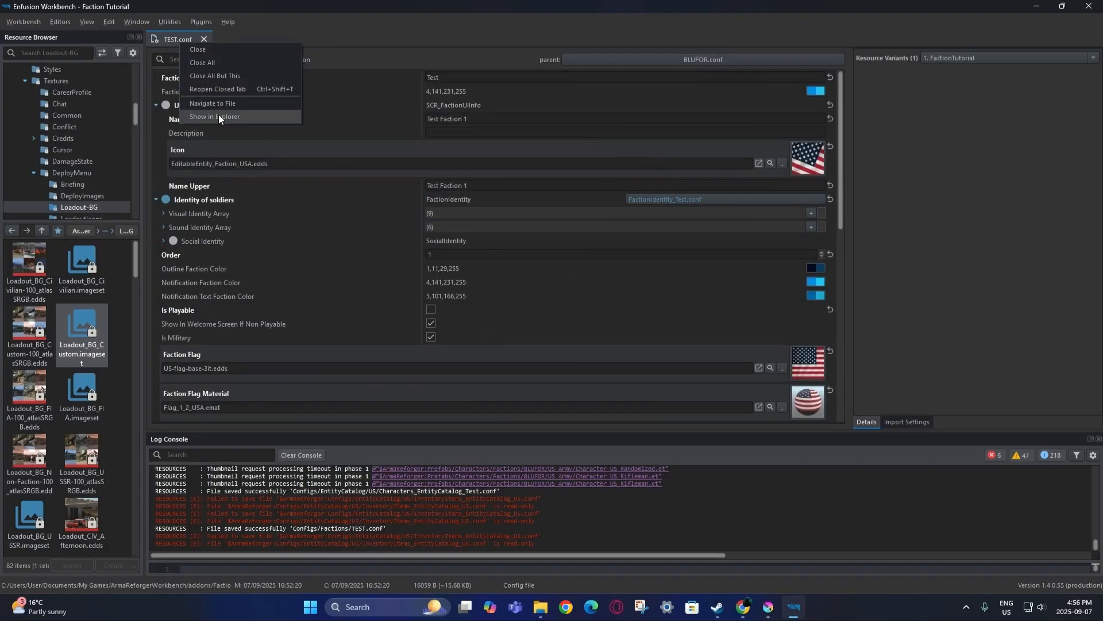
click(219, 104)
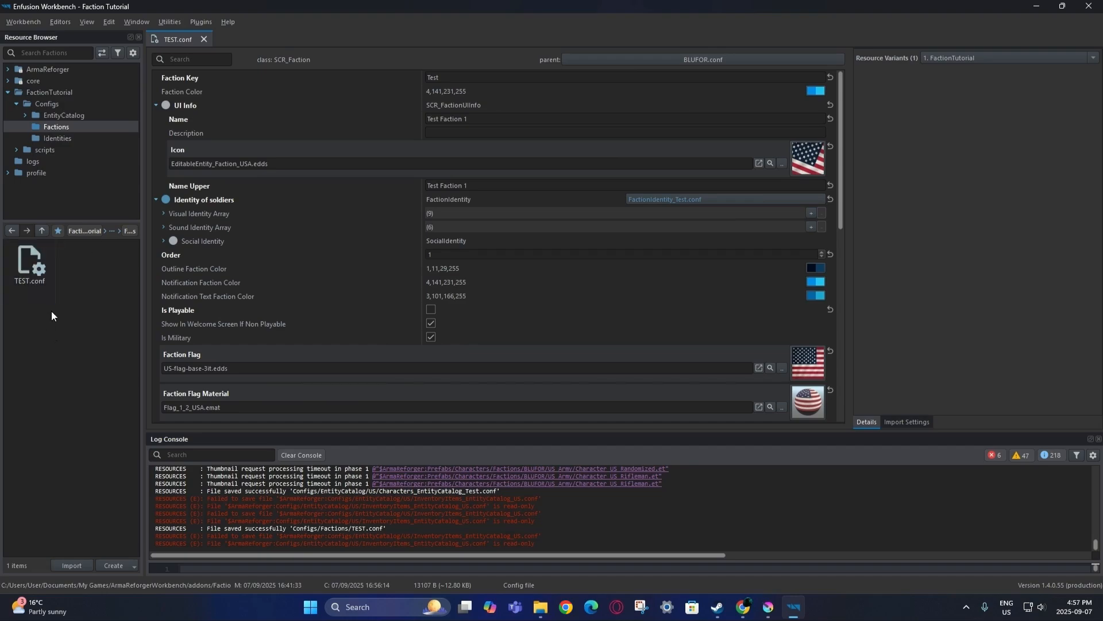
click(32, 277)
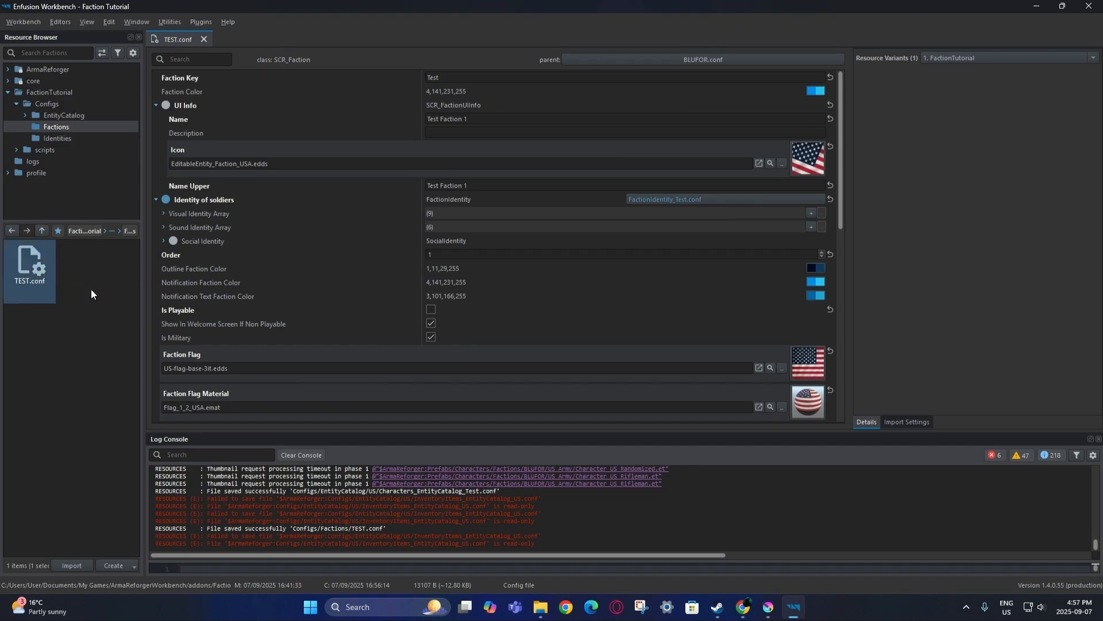
key(alt+Tab)
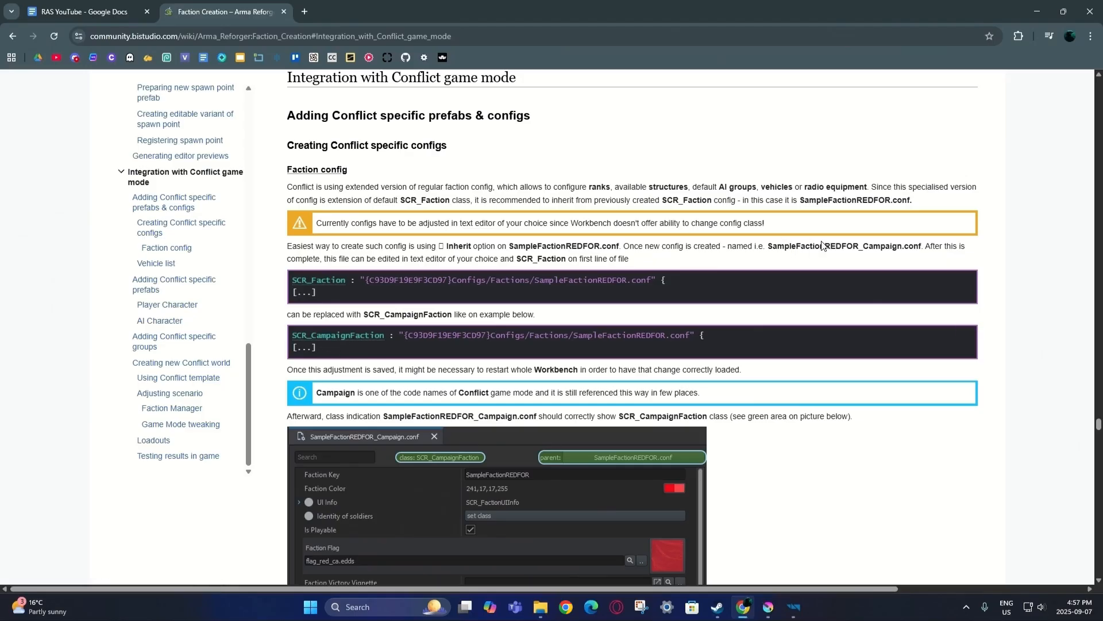
key(alt+Tab)
Inherit TEST.conf as TEST_CampaignGear.conf and open the new config.
right_click(49, 292)
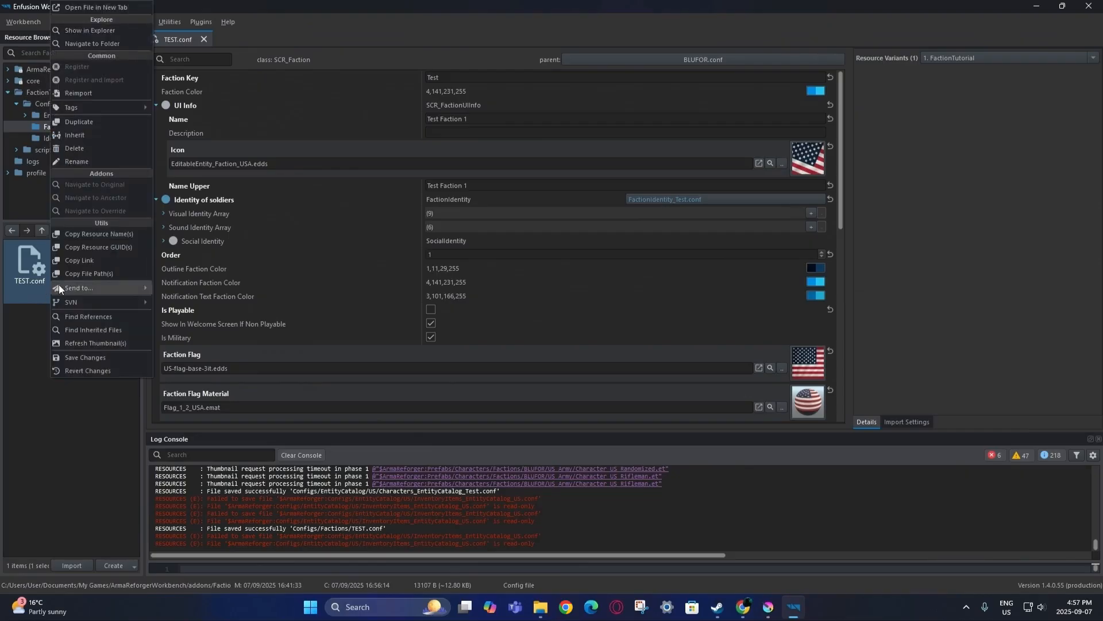
click(106, 135)
click(530, 295)
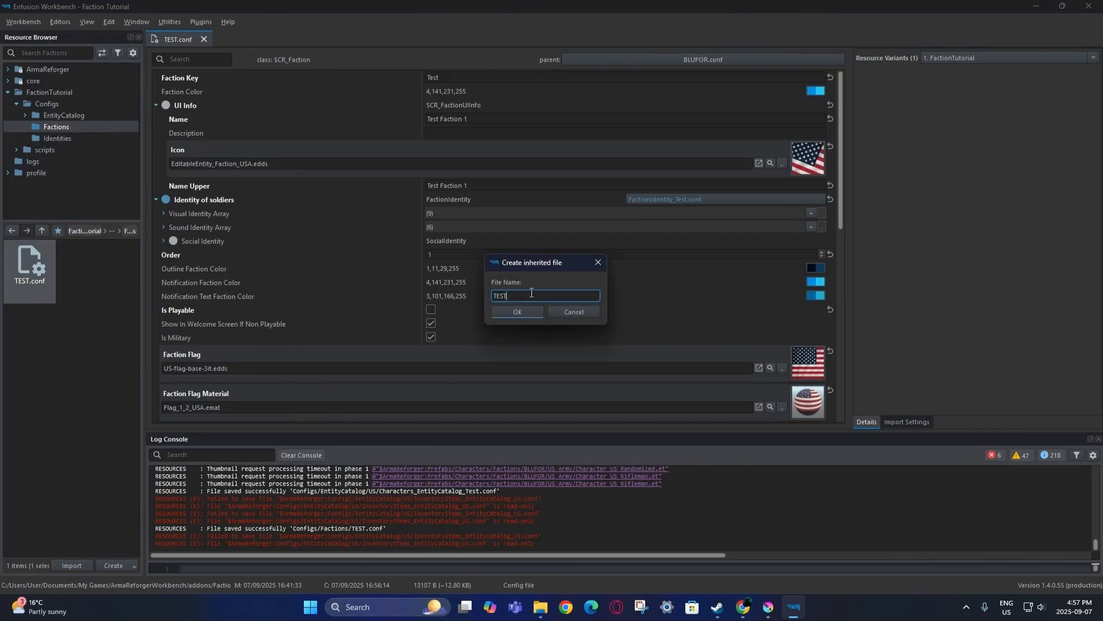
text(_CampaignGear)
click(518, 312)
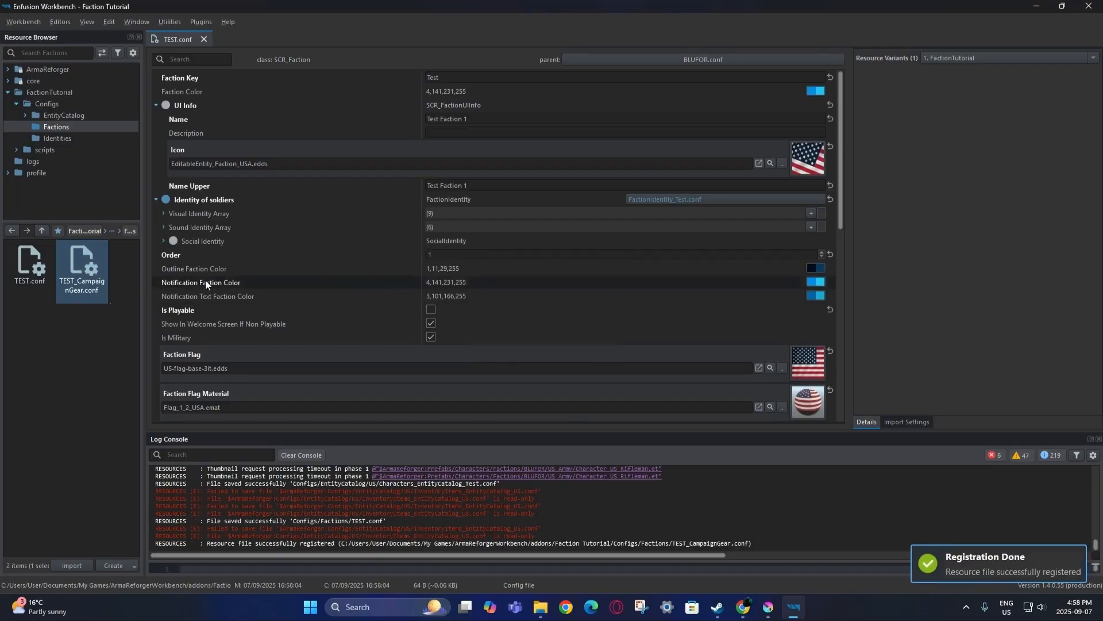
double_click(78, 281)
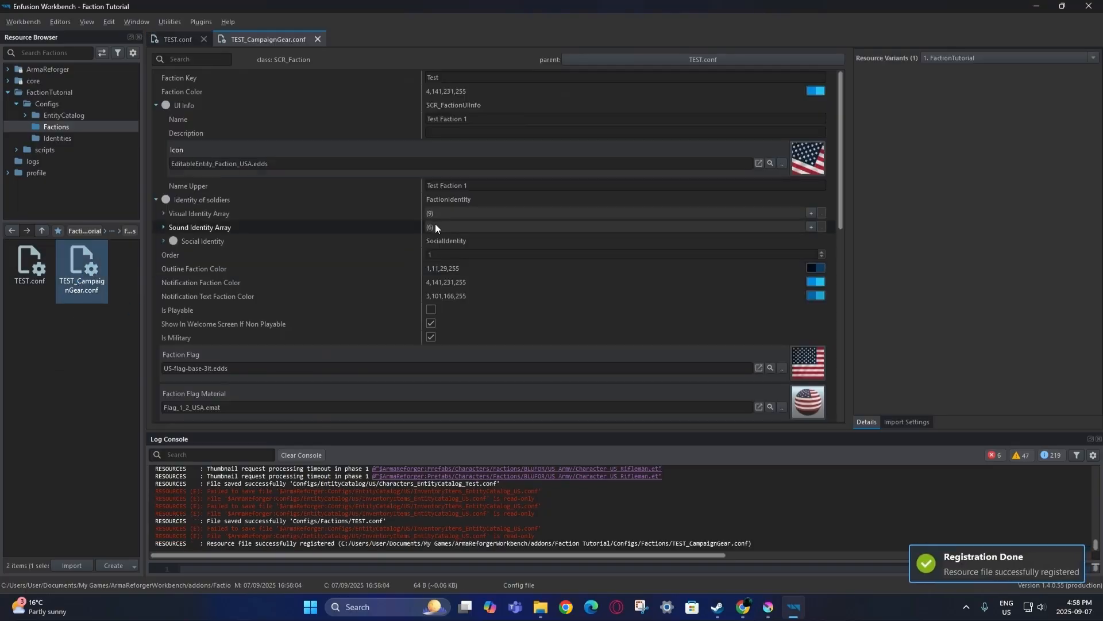
Show TEST_CampaignGear.conf in File Explorer and open it in Notepad.
right_click(276, 40)
click(343, 116)
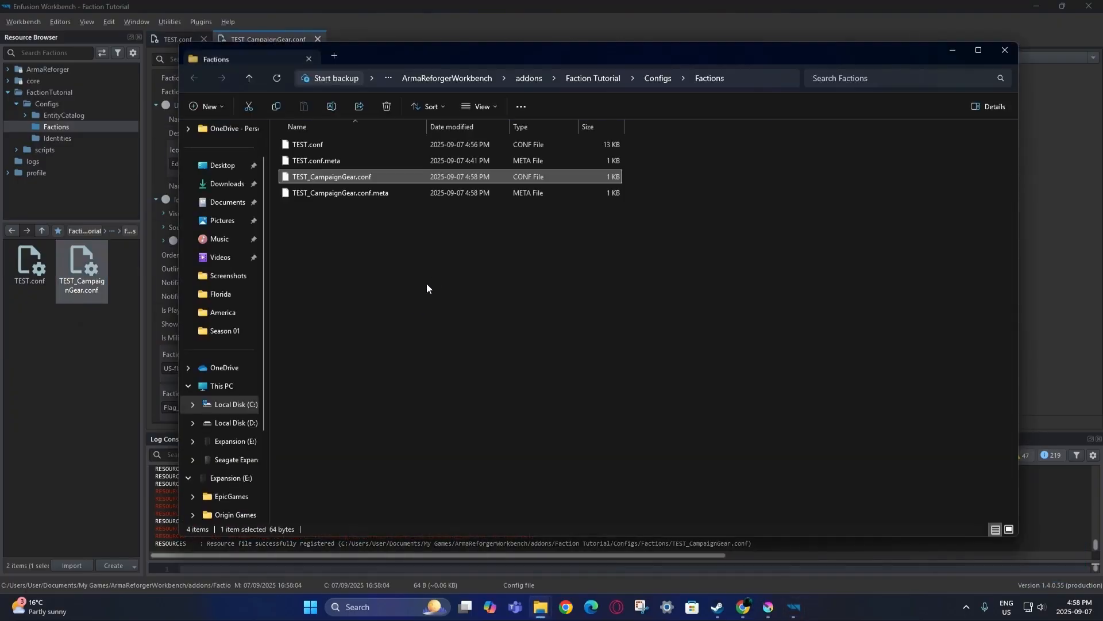
right_click(370, 175)
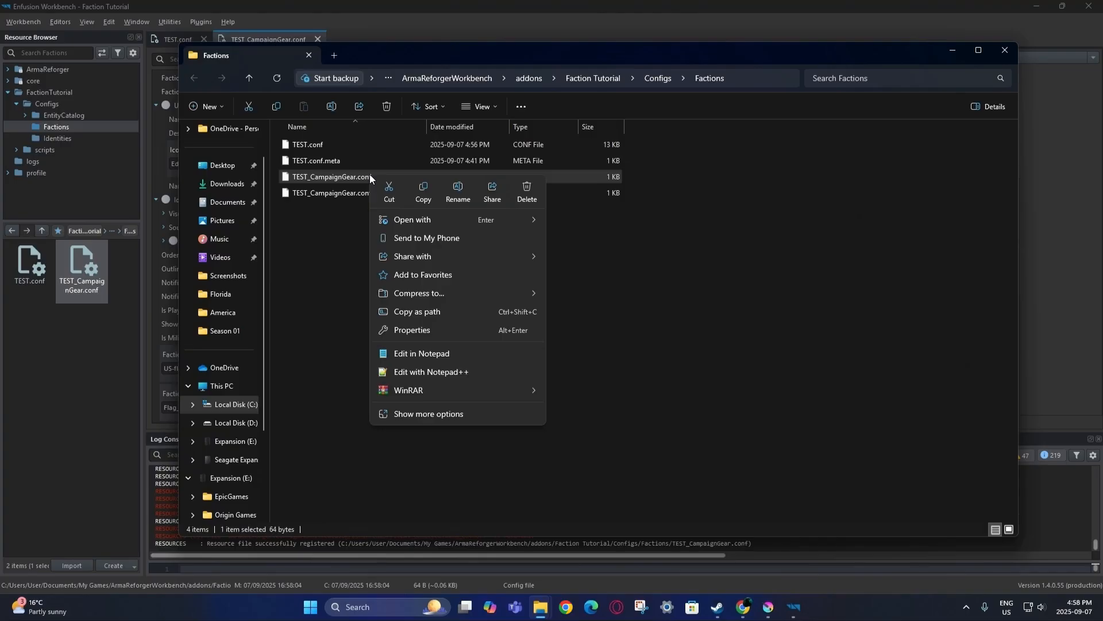
click(443, 352)
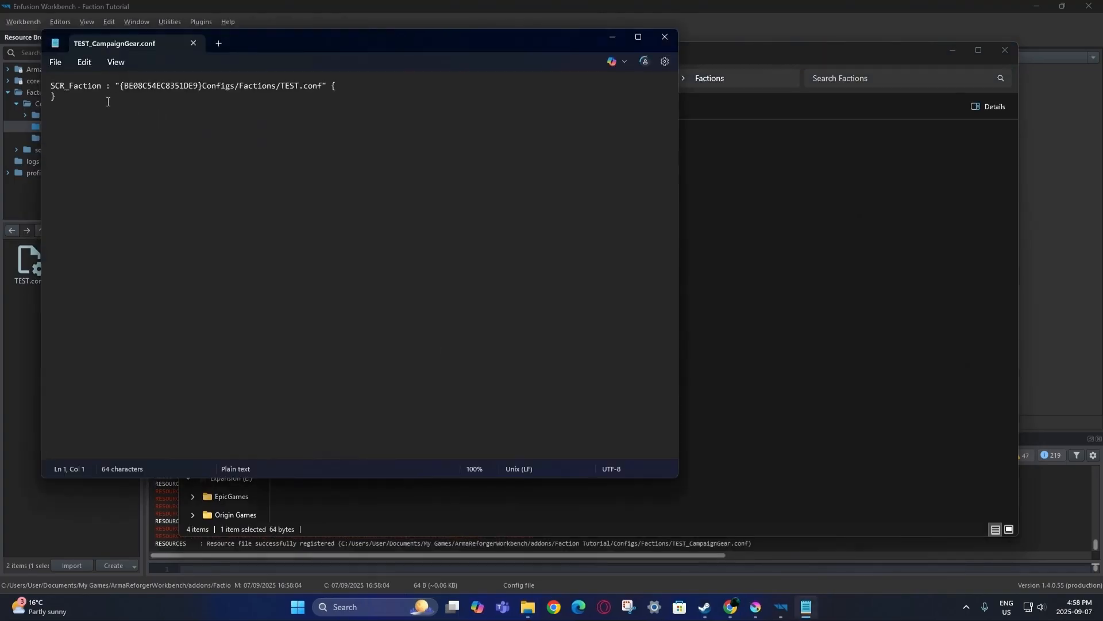
Replace SCR_Faction with SCR_CampaignFaction copied from the wiki, then save and close Notepad.
click(729, 608)
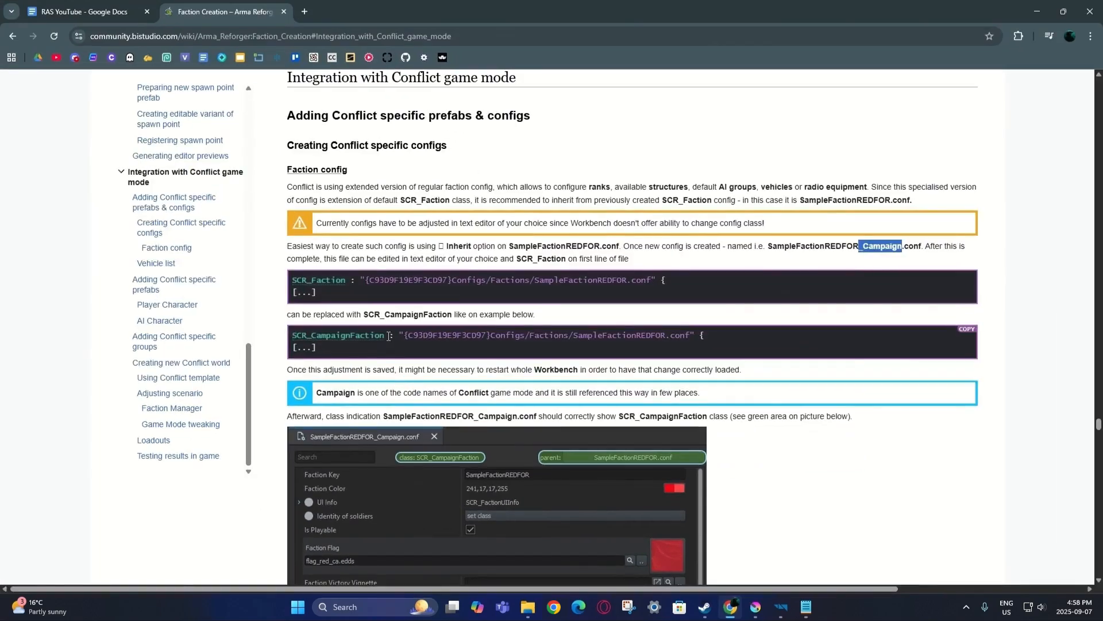
drag(389, 335, 291, 336)
key(ctrl+c)
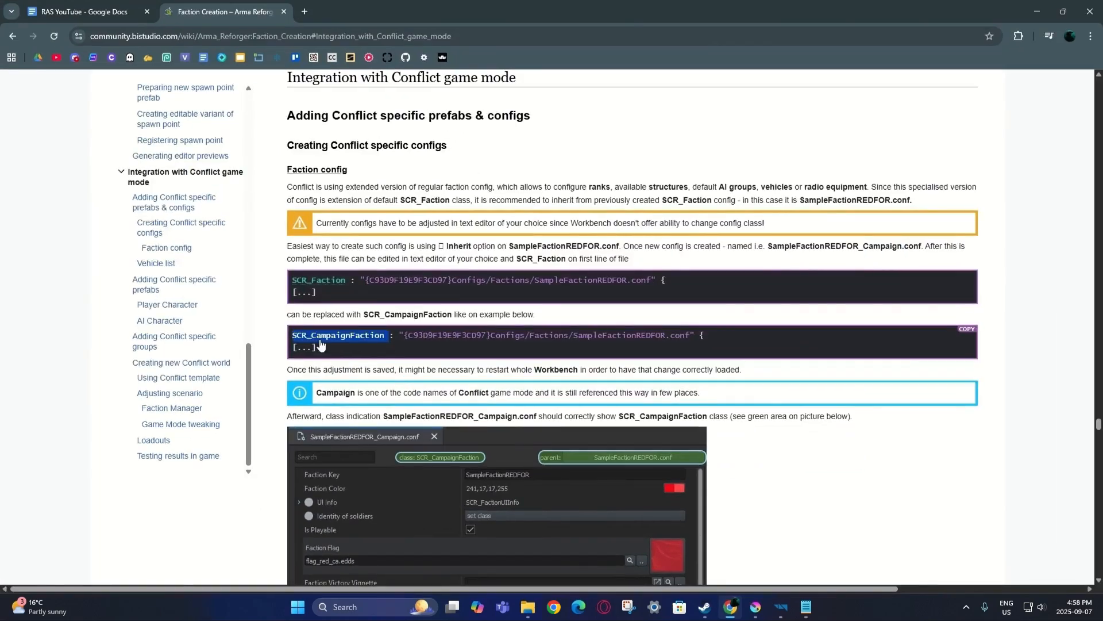
click(736, 611)
double_click(103, 87)
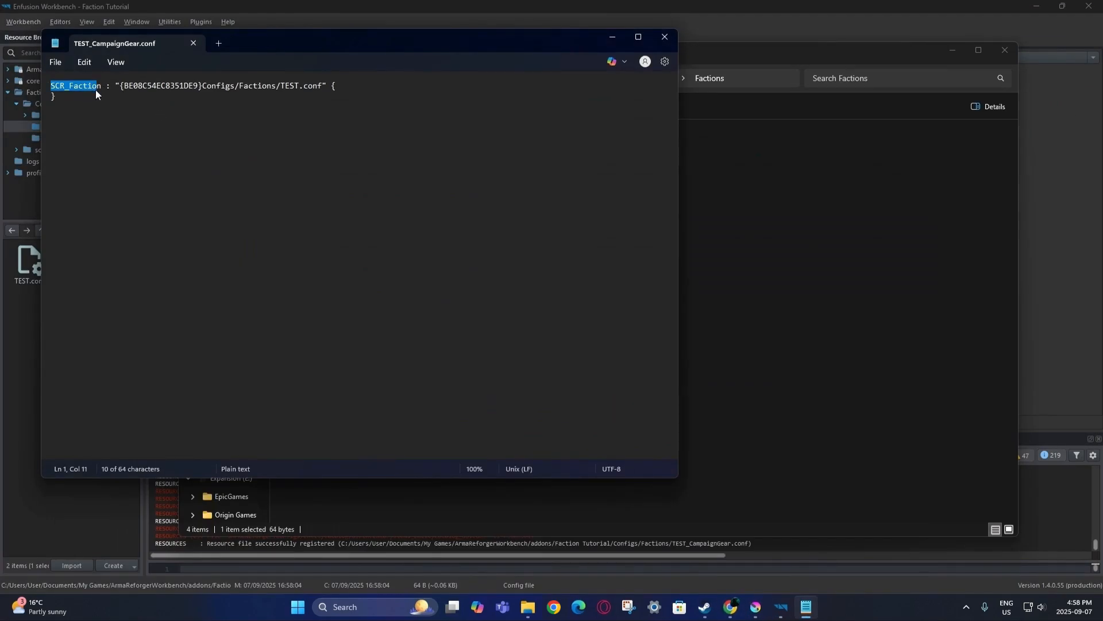
key(ctrl+v)
key(BackSpace)
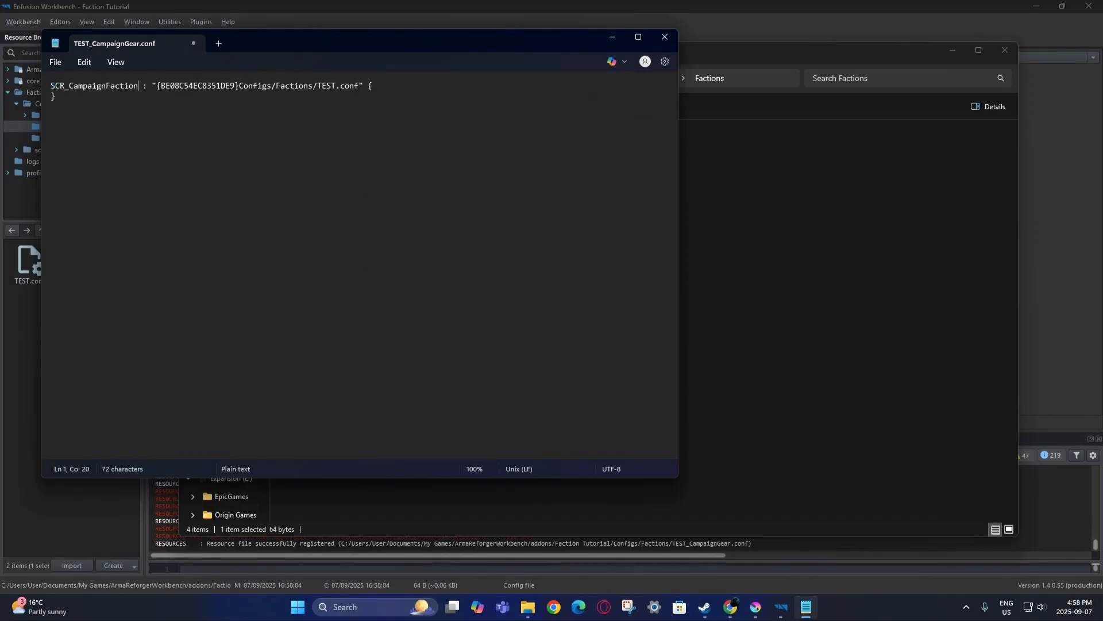
click(56, 62)
click(86, 171)
click(197, 40)
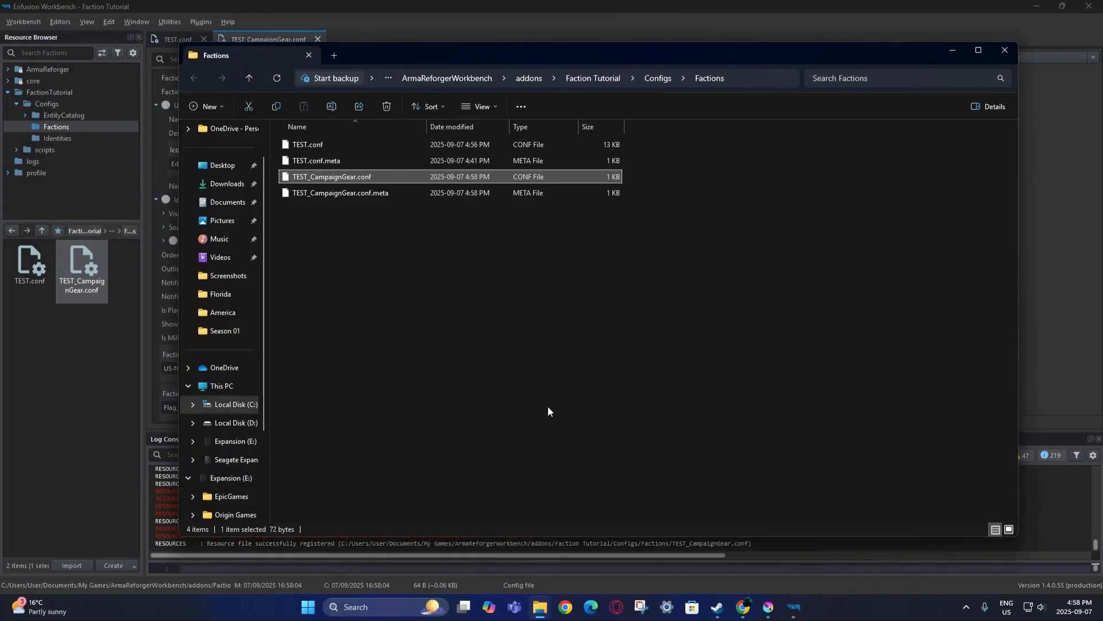
Save all, then reopen TEST_CampaignGear.conf to load the SCR_CampaignFaction class.
click(952, 51)
click(24, 22)
click(33, 48)
click(317, 39)
double_click(87, 270)
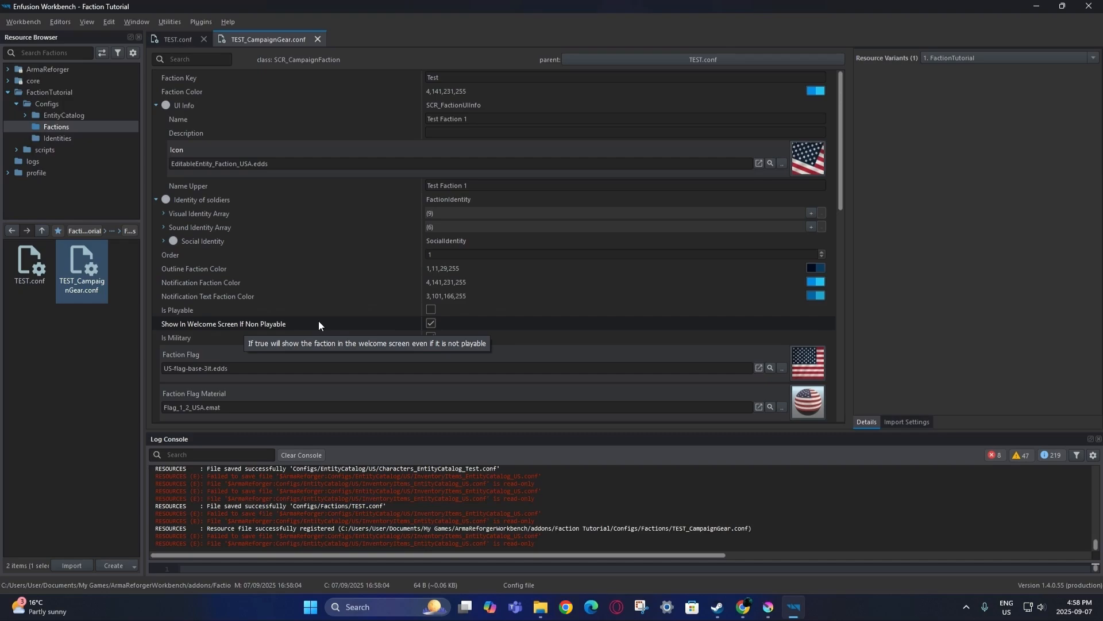
Turn off Show In Welcome Screen If Non Playable and save TEST_CampaignGear.conf.
click(431, 323)
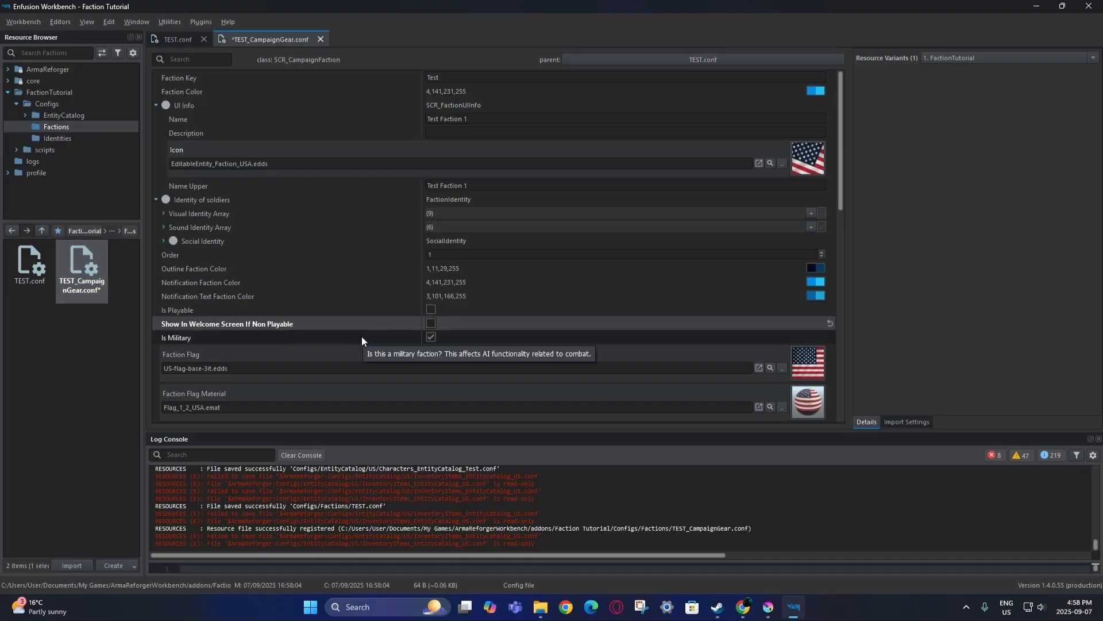
click(24, 22)
click(34, 42)
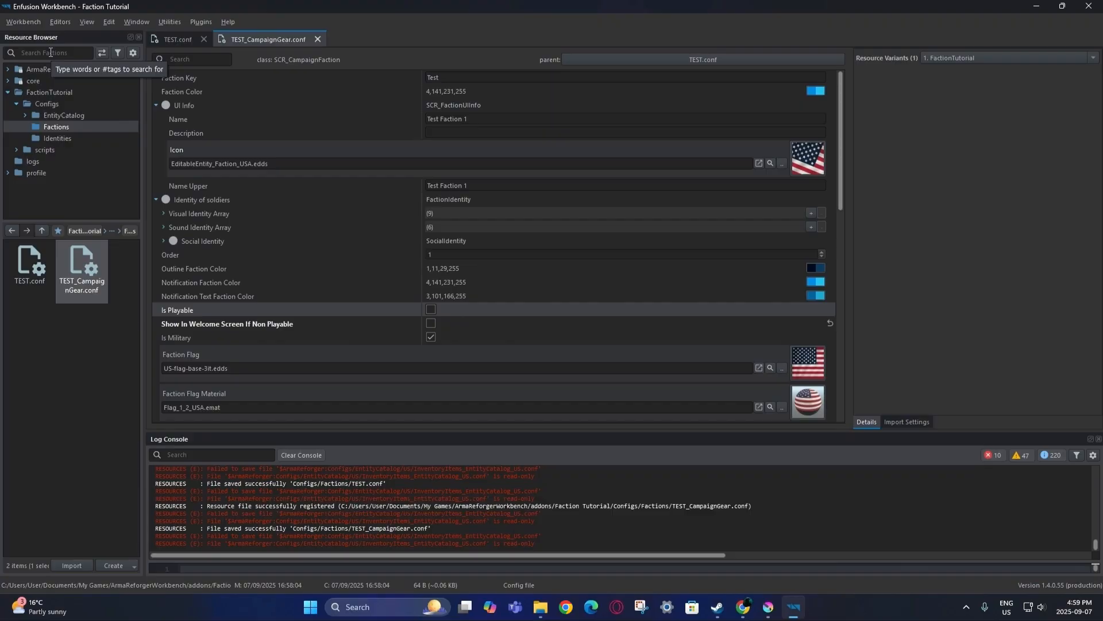
Close TEST_CampaignGear.conf and select the EditableEntityCore.conf name in the wiki's Editable Entity Core instructions.
click(317, 39)
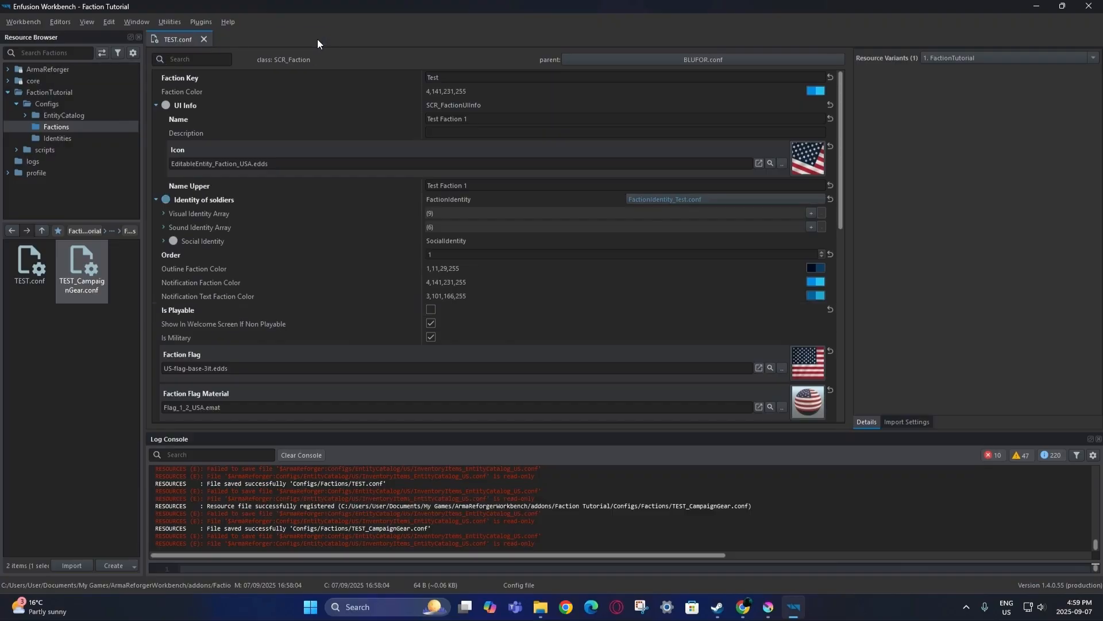
click(134, 323)
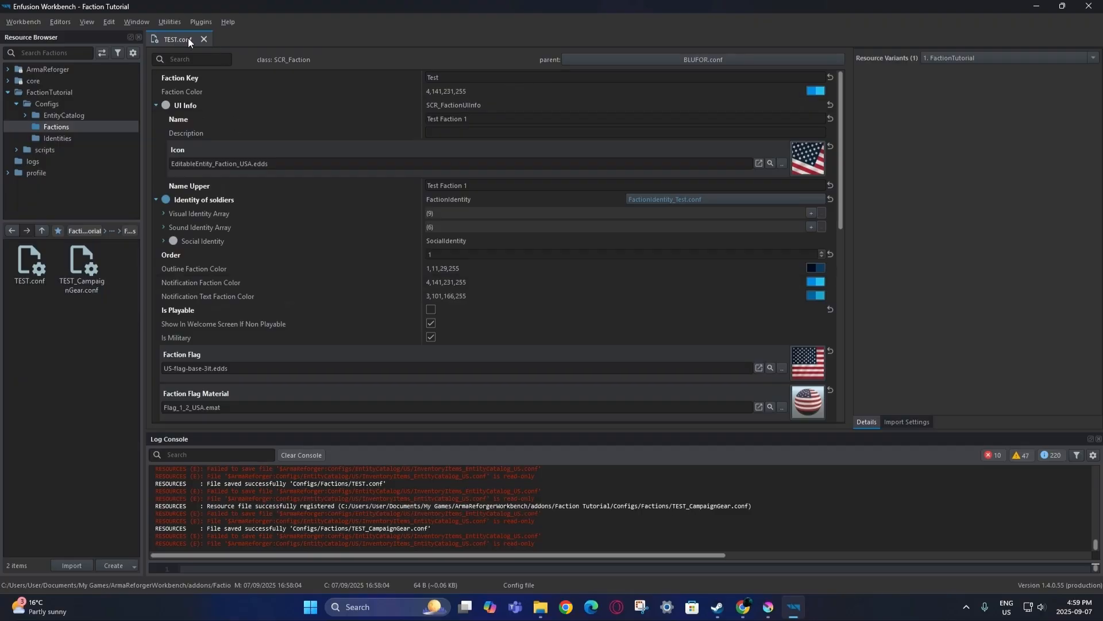
click(744, 614)
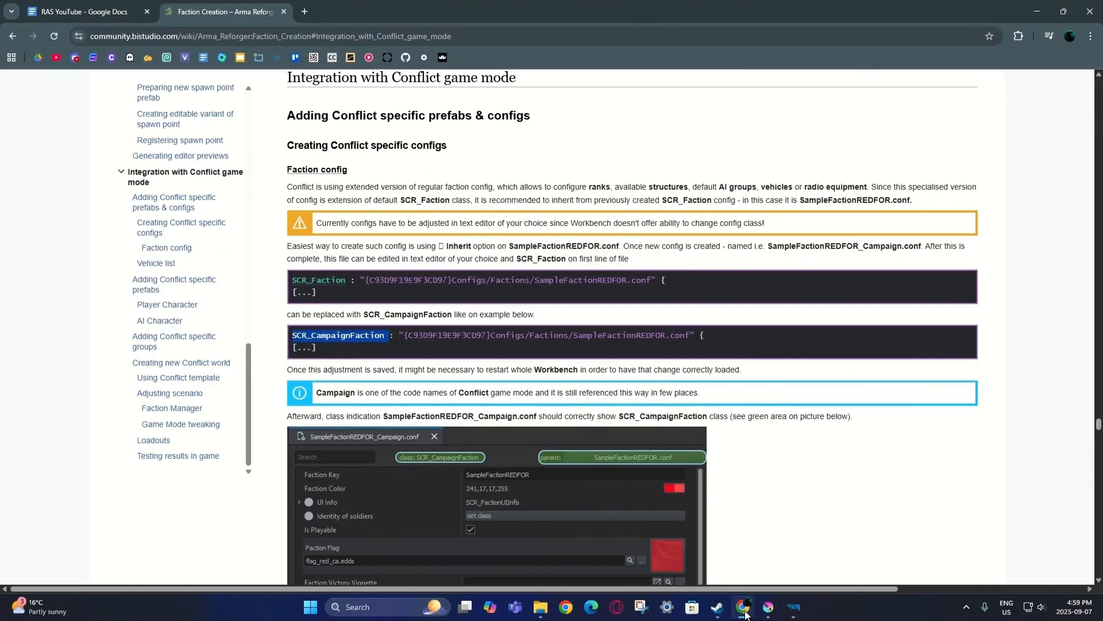
click(791, 388)
click(120, 5)
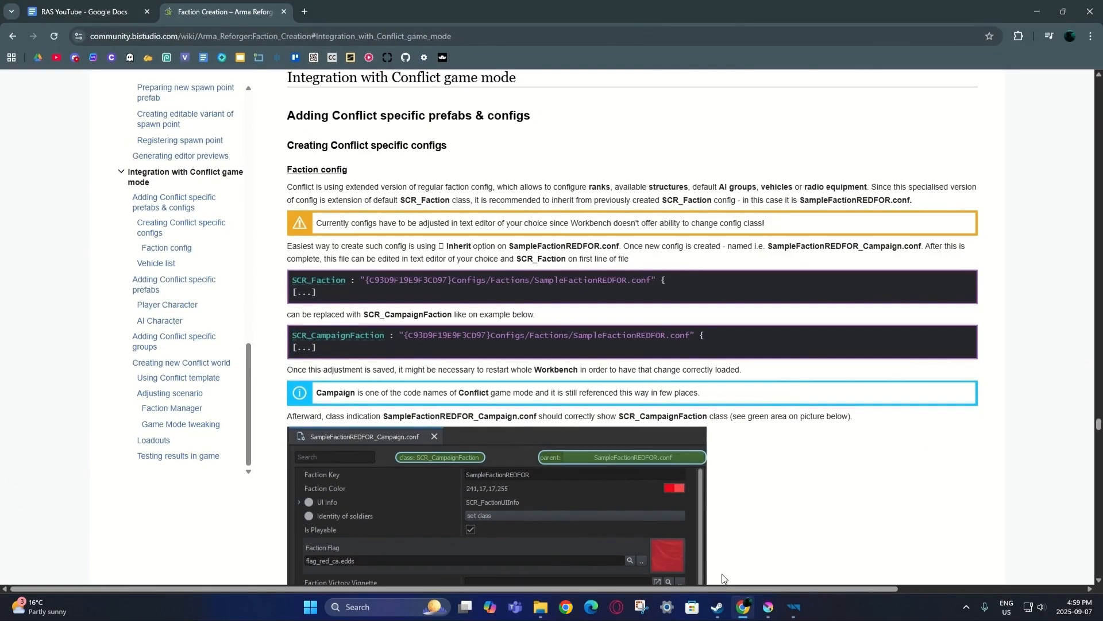
click(796, 611)
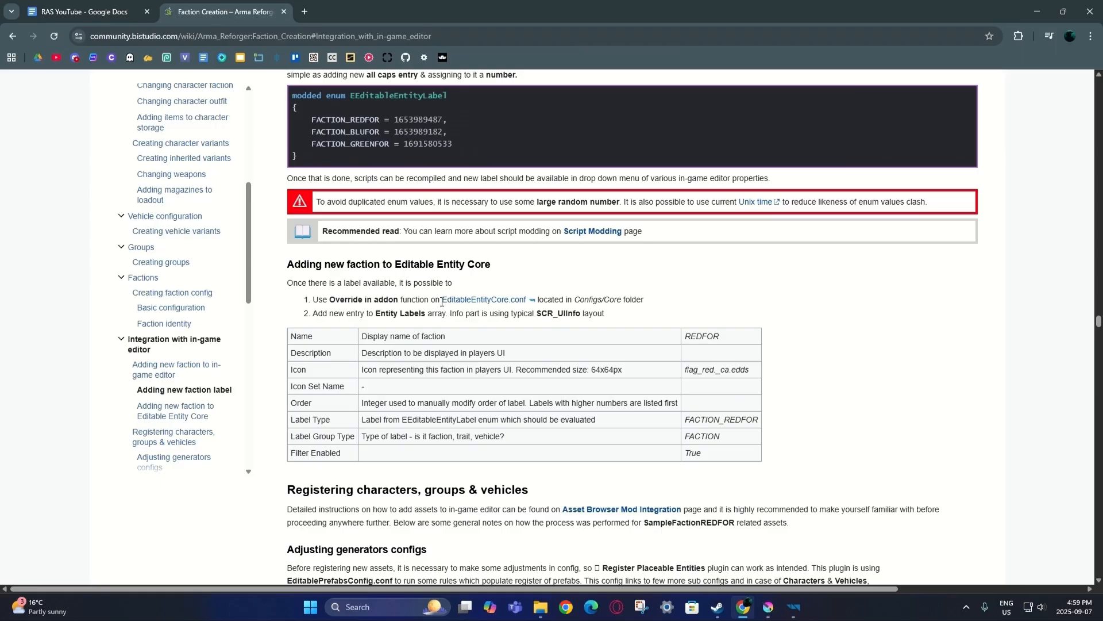
drag(441, 301, 526, 300)
key(ctrl+c)
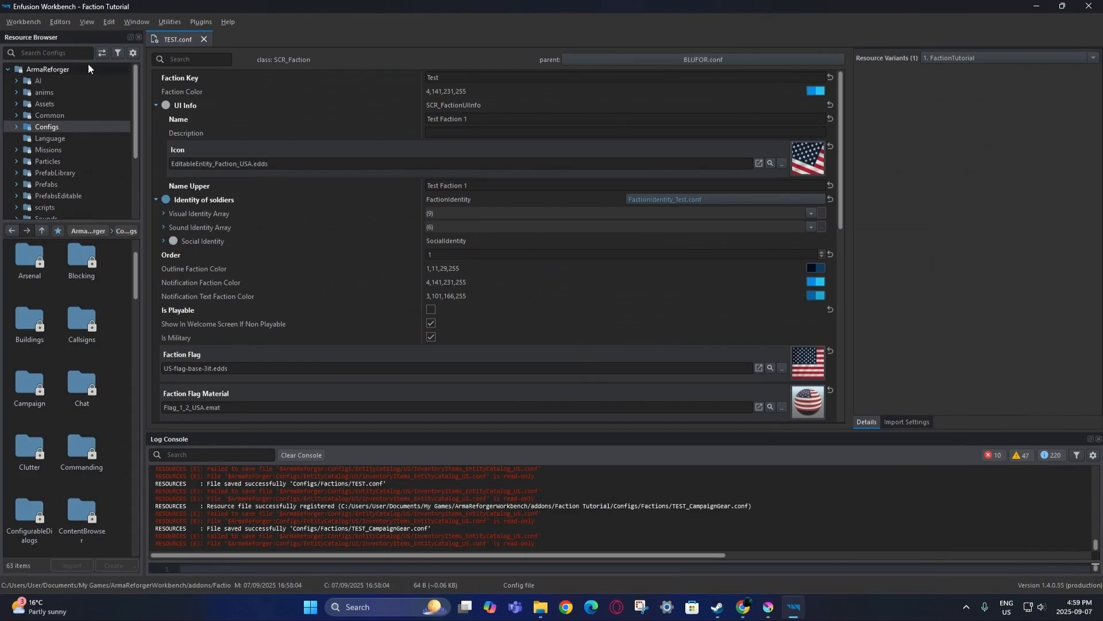
Find EditableEntityCore.conf, override it into the FactionTutorial addon, and open the override.
click(85, 55)
key(ctrl+v)
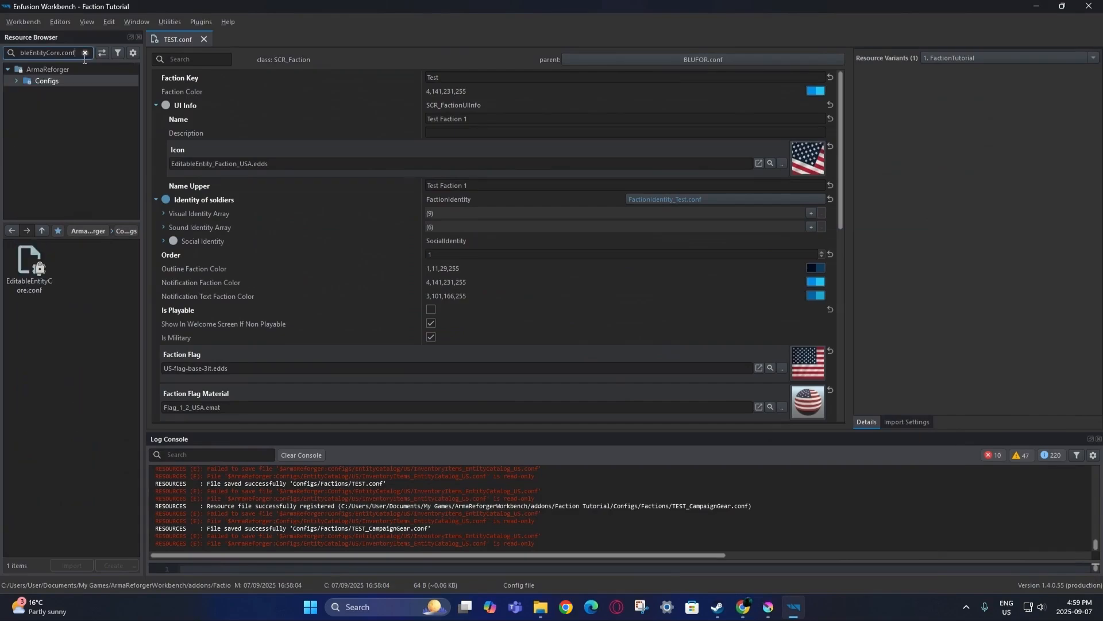
right_click(35, 295)
click(81, 226)
double_click(38, 274)
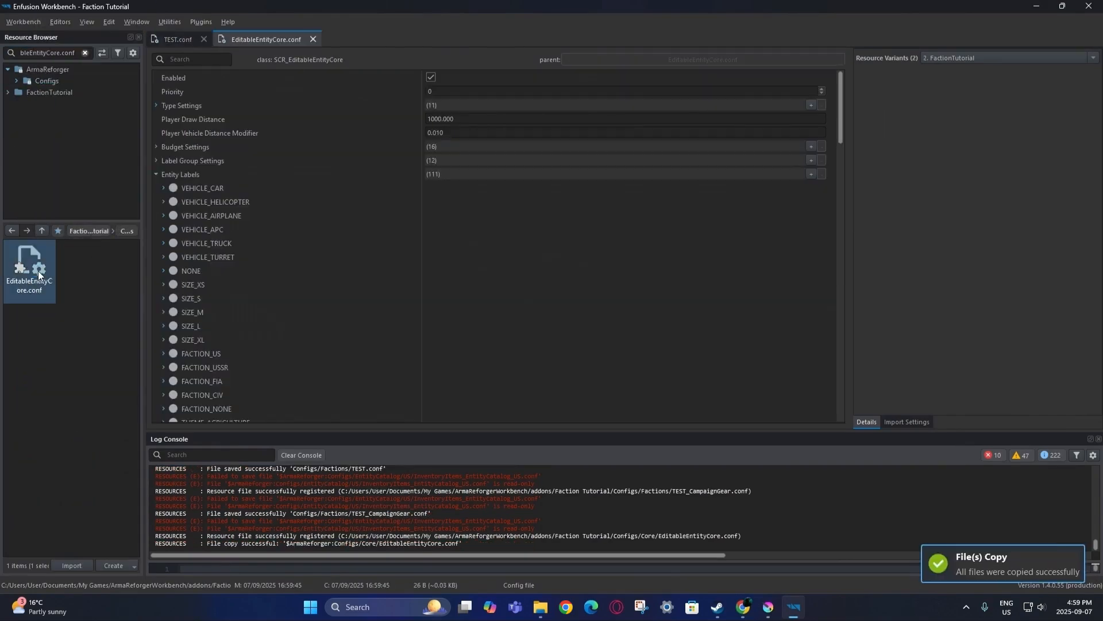
Add a new core label setting entry to Entity Labels and save the config.
scroll(368, 261, down, 15)
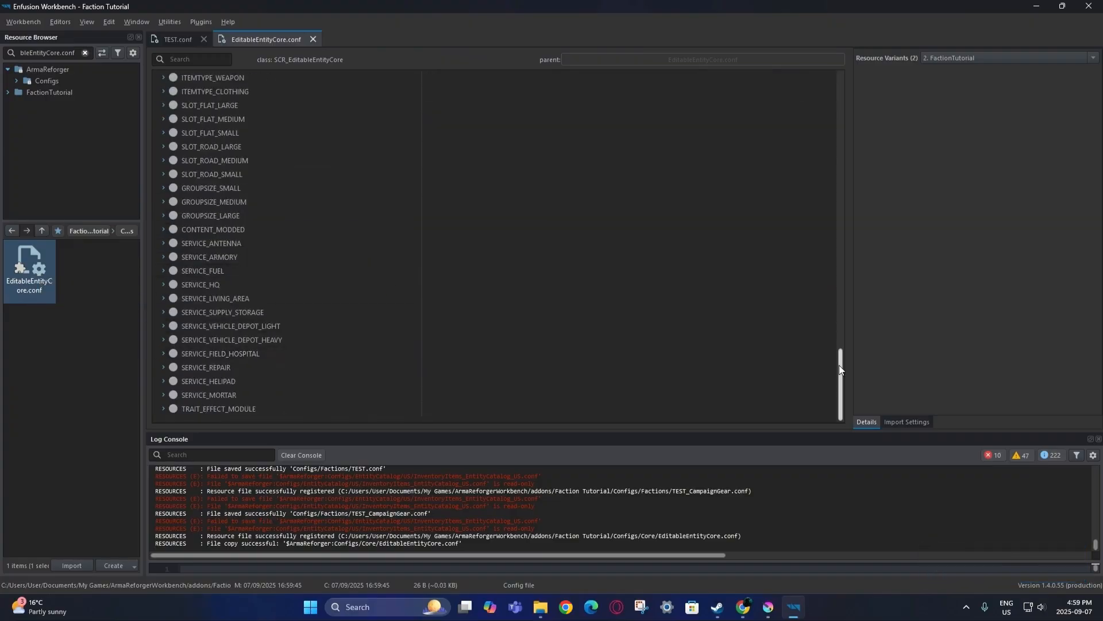
drag(841, 364, 836, 79)
click(811, 174)
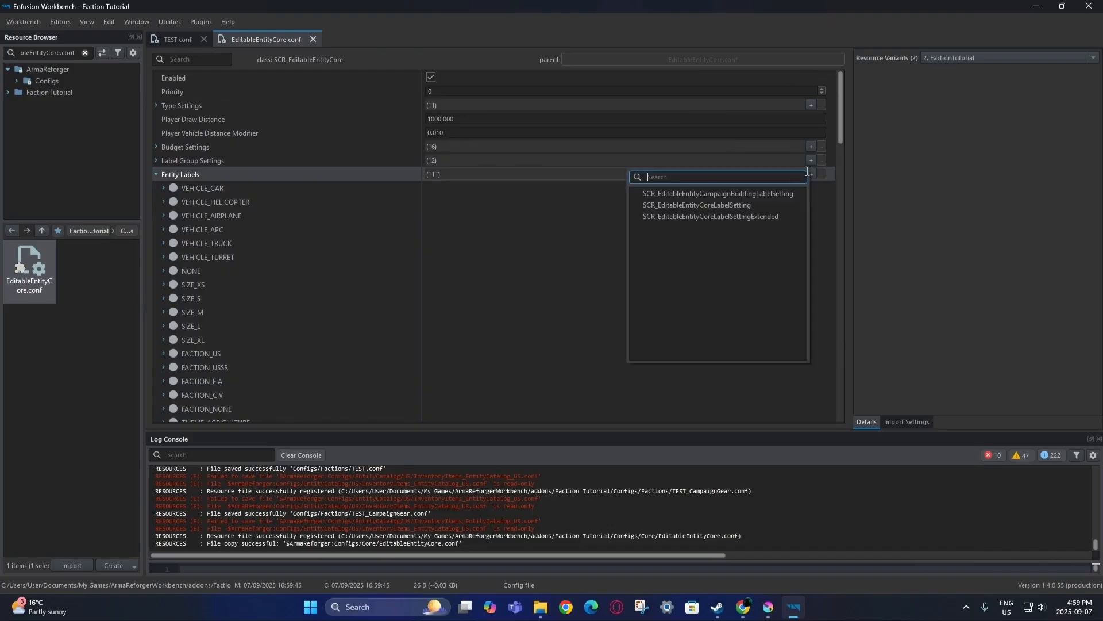
click(764, 220)
scroll(352, 313, down, 20)
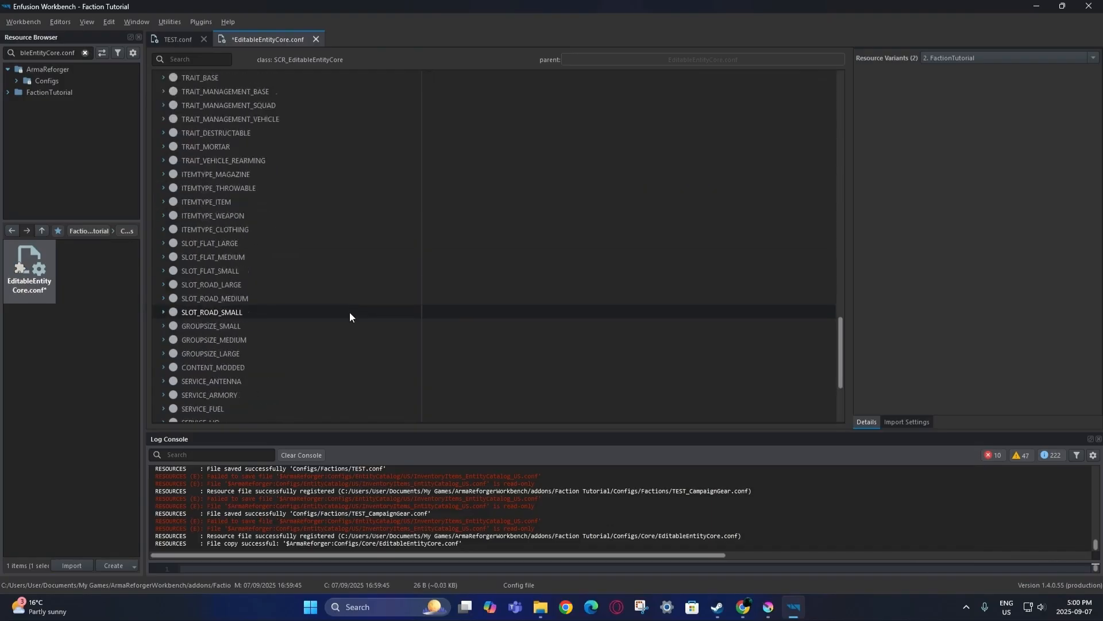
click(164, 409)
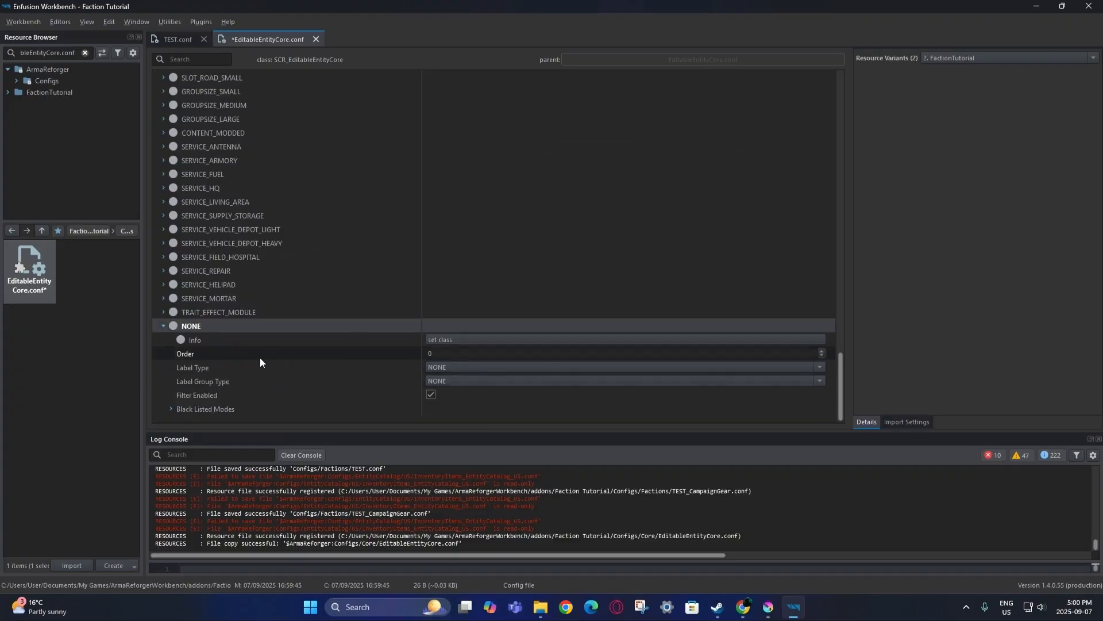
click(483, 339)
click(208, 327)
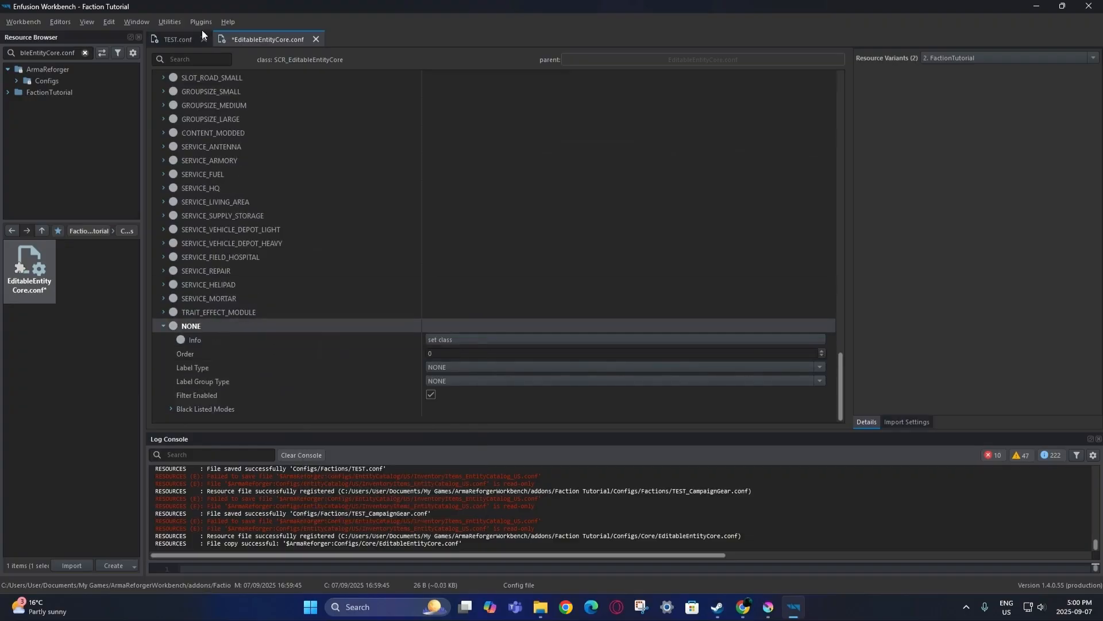
click(23, 21)
click(35, 34)
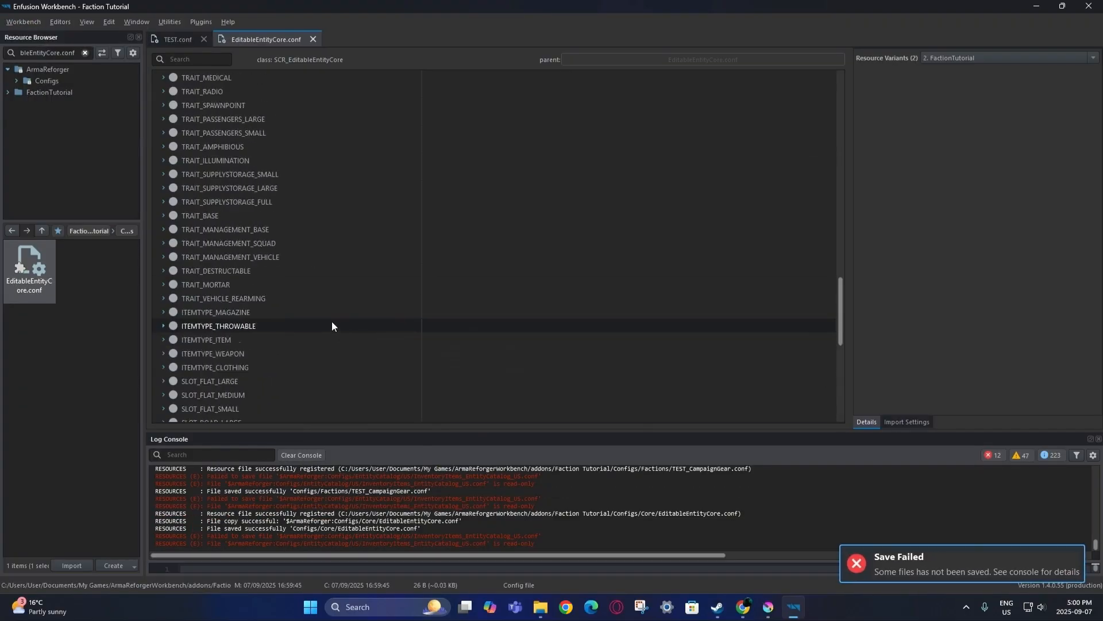
Copy the FACTION_US label entry and paste its values into the new entry.
scroll(365, 332, up, 15)
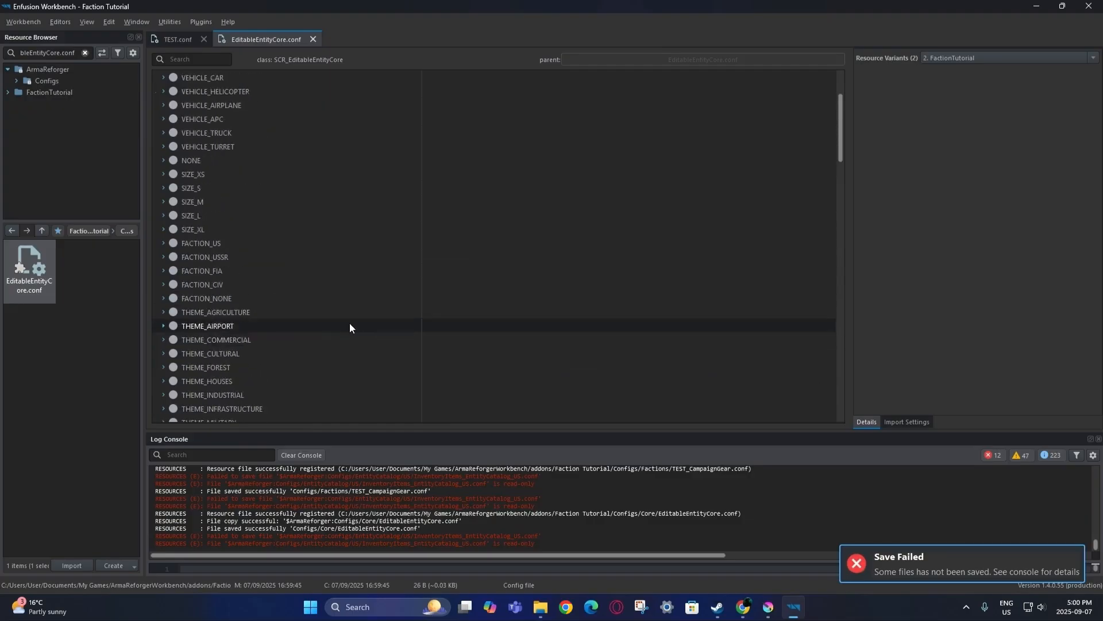
scroll(339, 316, down, 5)
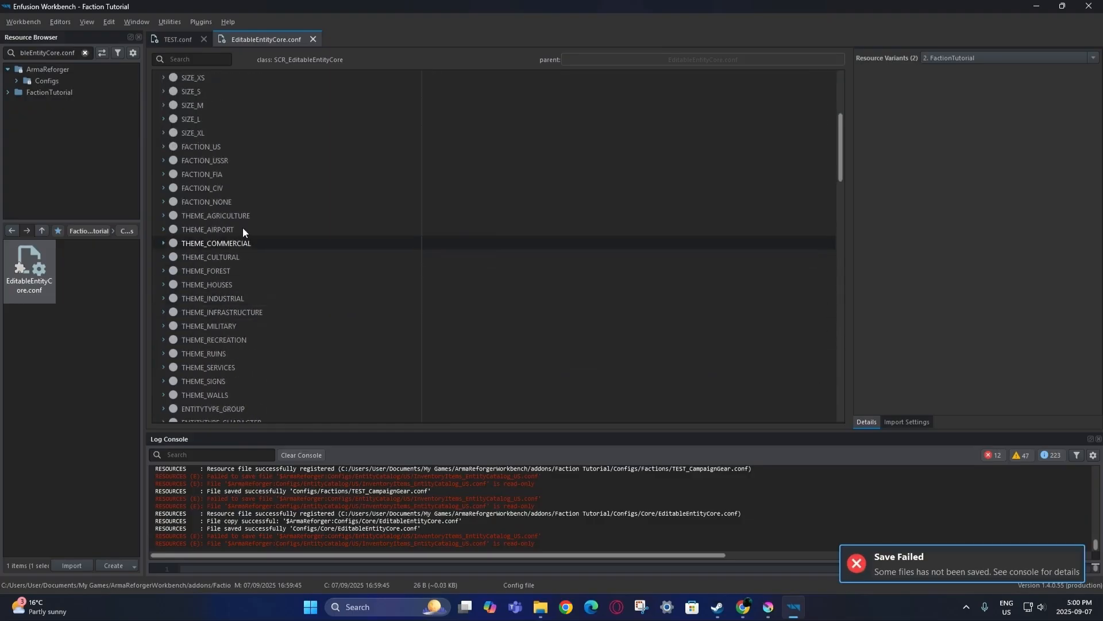
click(232, 148)
right_click(237, 146)
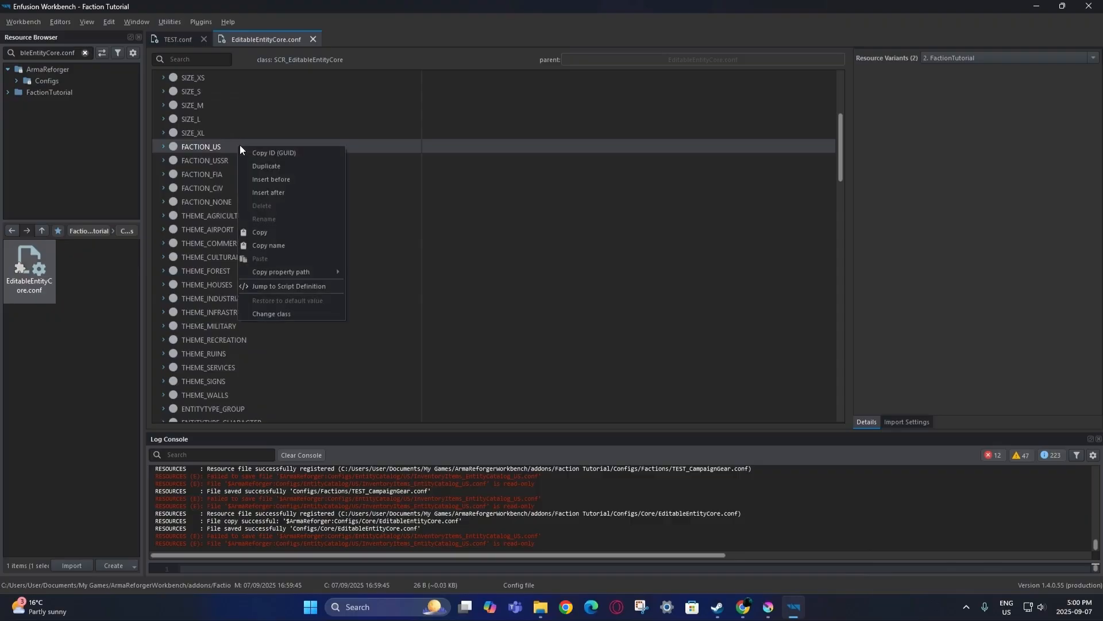
click(281, 231)
scroll(286, 263, down, 10)
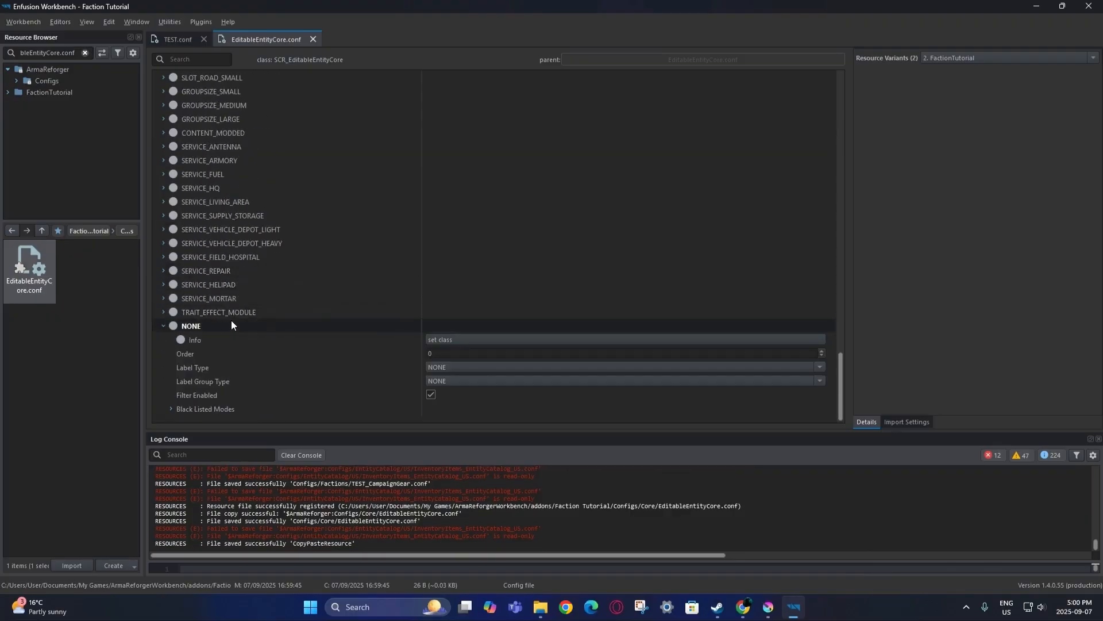
right_click(231, 325)
click(269, 433)
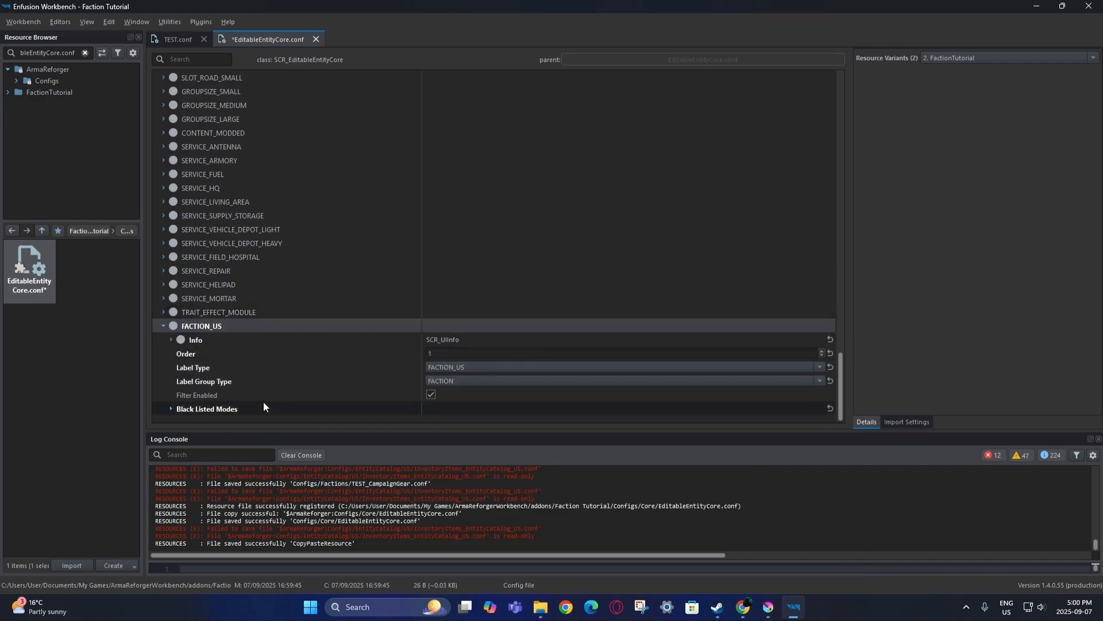
Set the pasted entry's Label Type to FACTION_TEST and begin editing its name.
click(172, 340)
scroll(230, 328, down, 3)
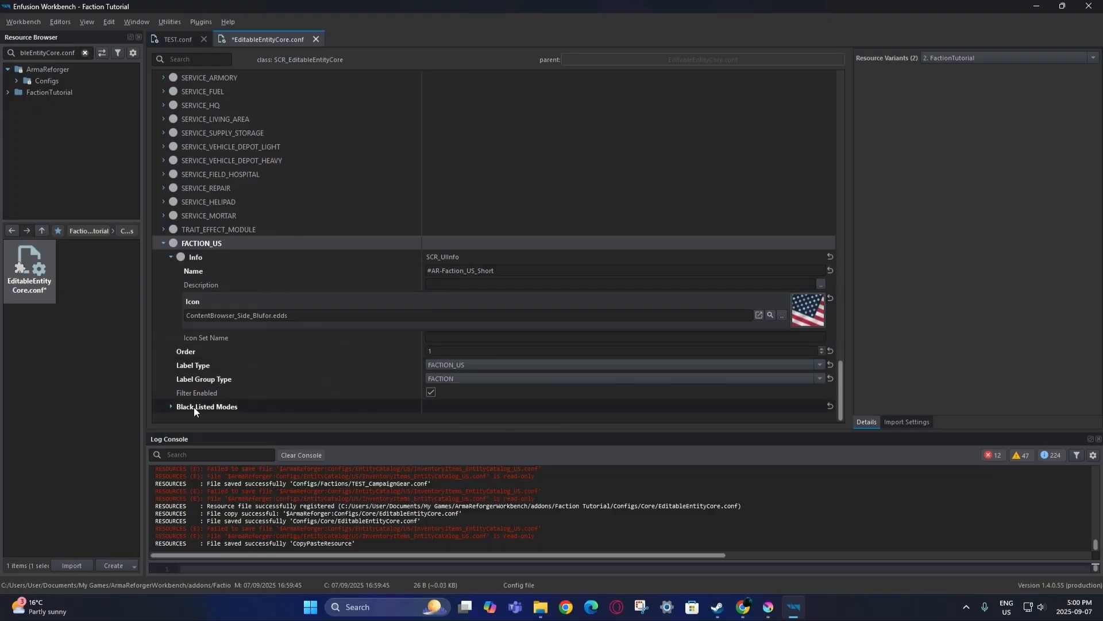
click(169, 406)
click(475, 365)
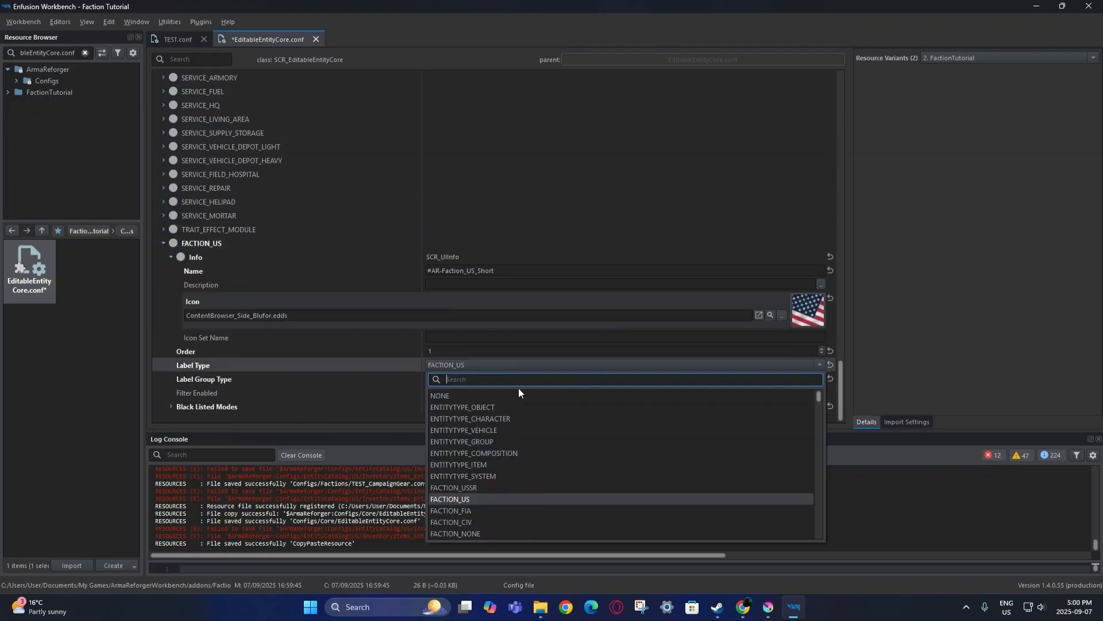
scroll(520, 485, down, 10)
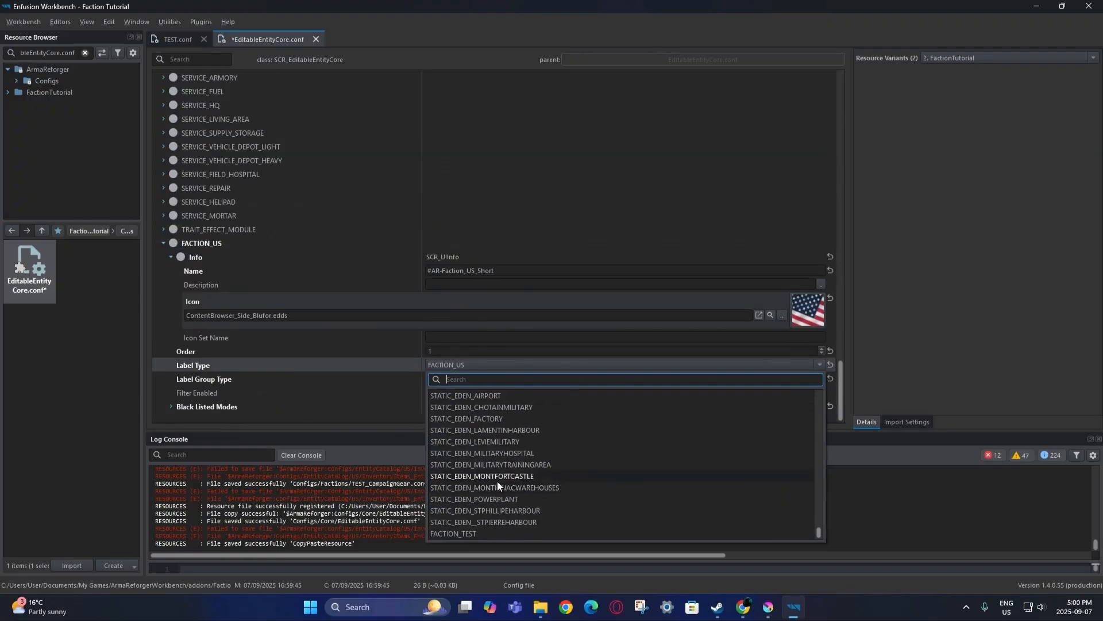
click(454, 533)
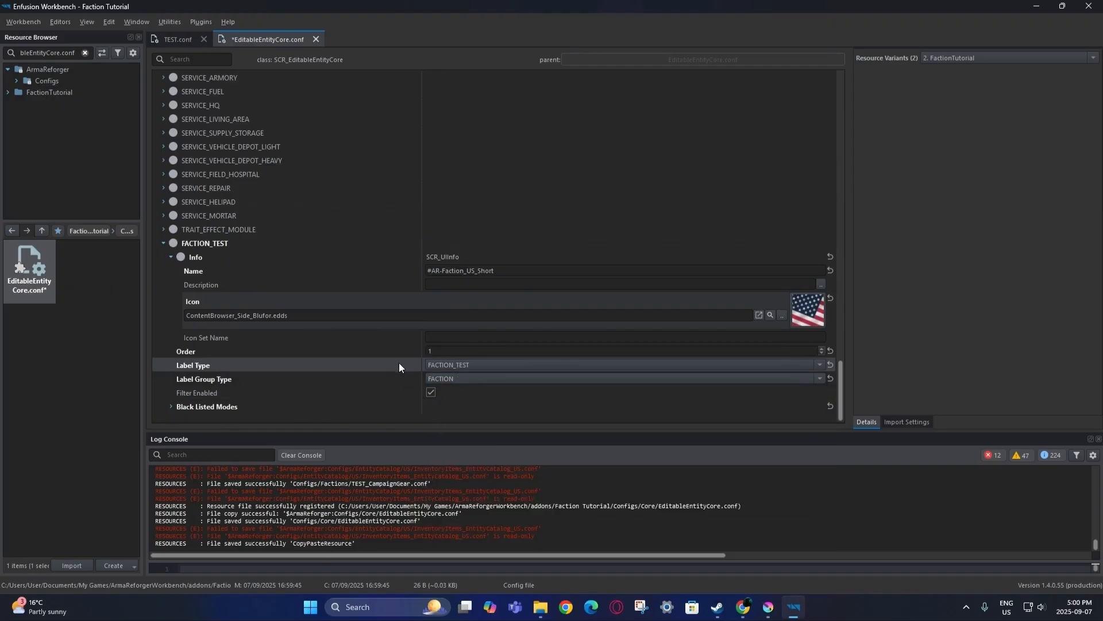
click(382, 271)
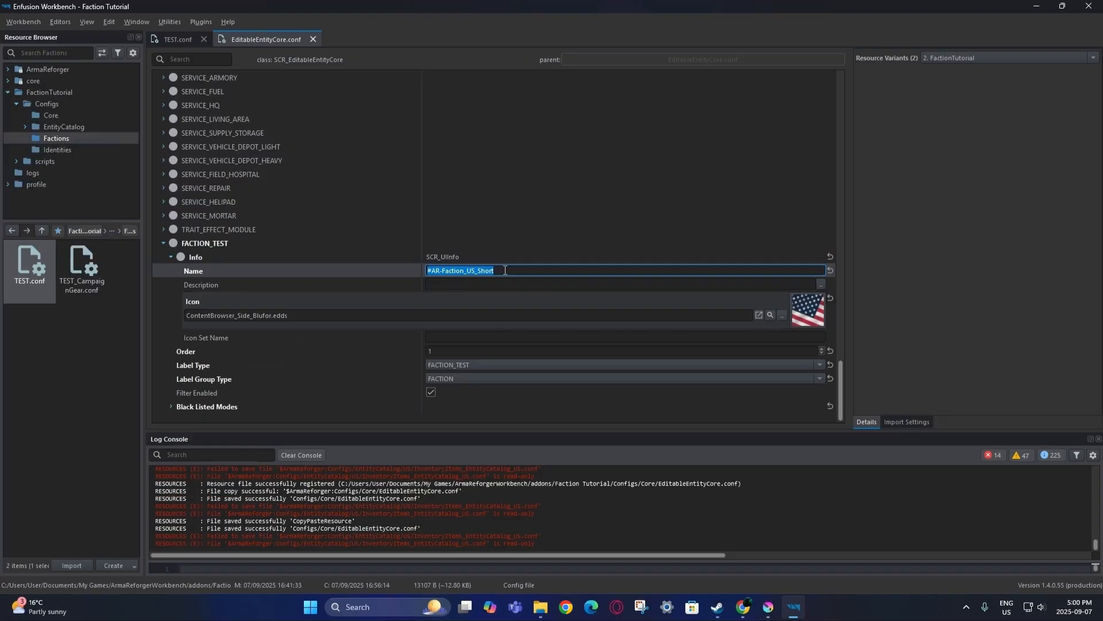
Paste 'Test Faction 1' as the label name and save EditableEntityCore.conf.
key(ctrl+v)
click(364, 282)
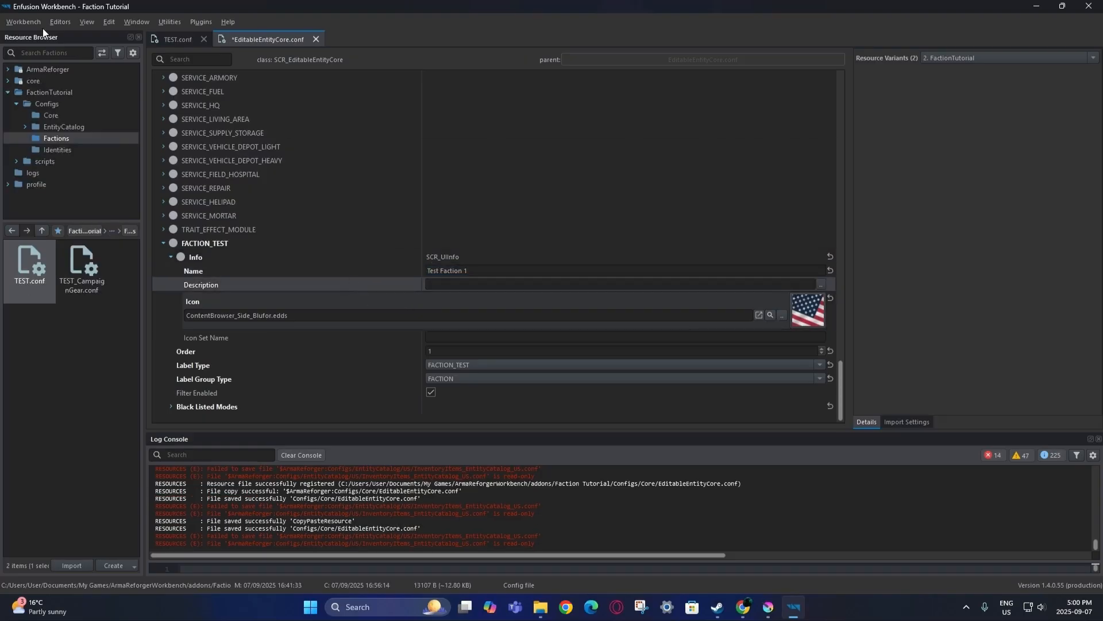
click(25, 22)
click(36, 42)
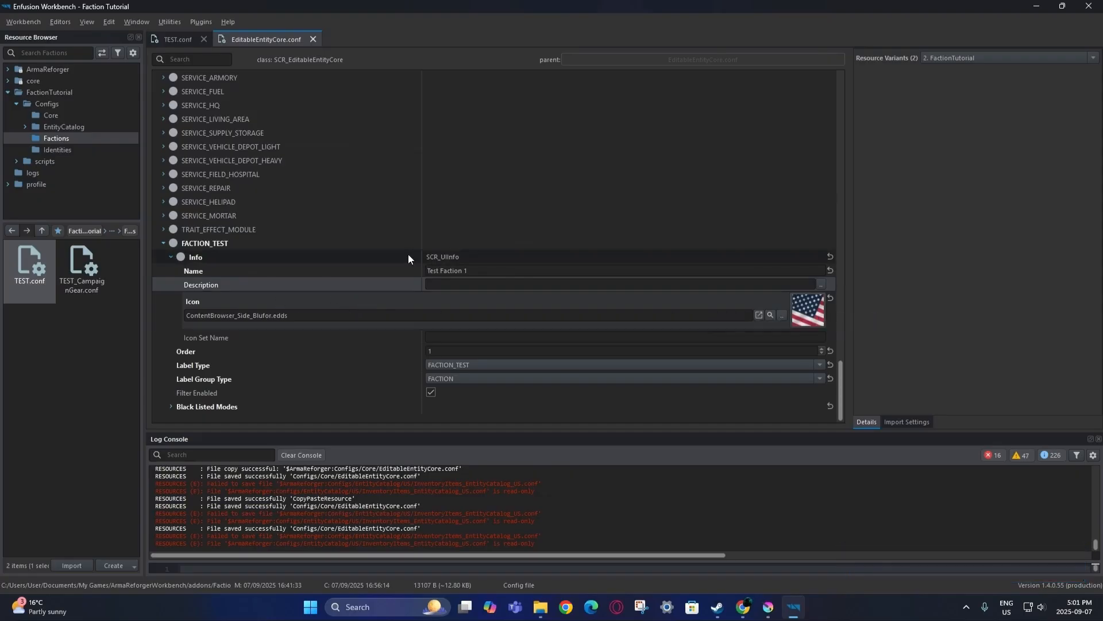
Change the label name to 'Test Faction 2', save again, and search for FactionManager_Editor.
click(474, 270)
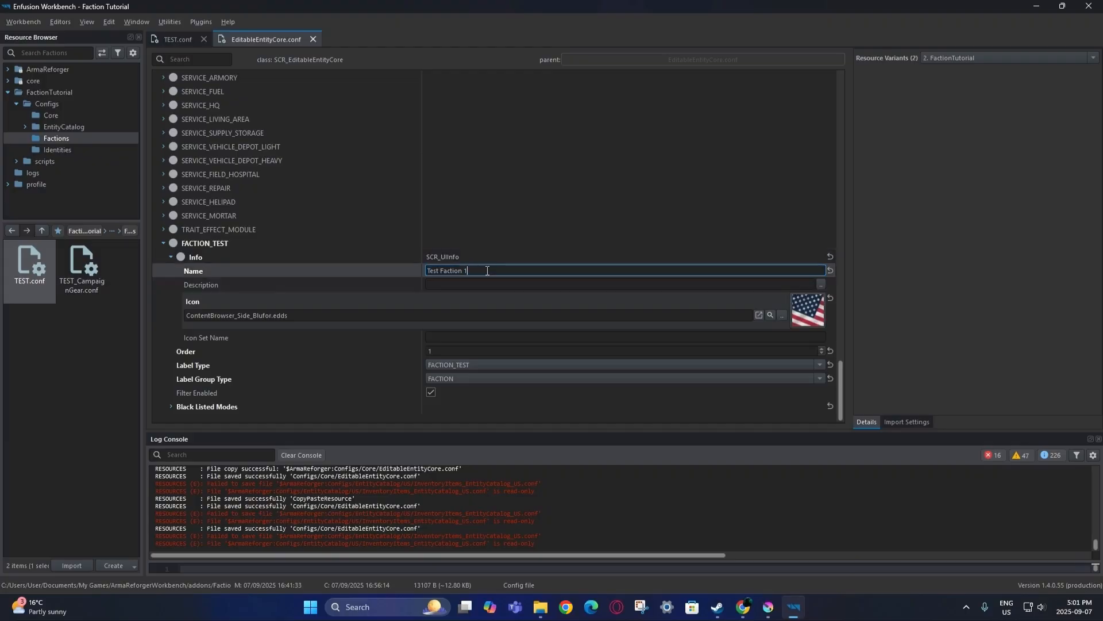
click(474, 270)
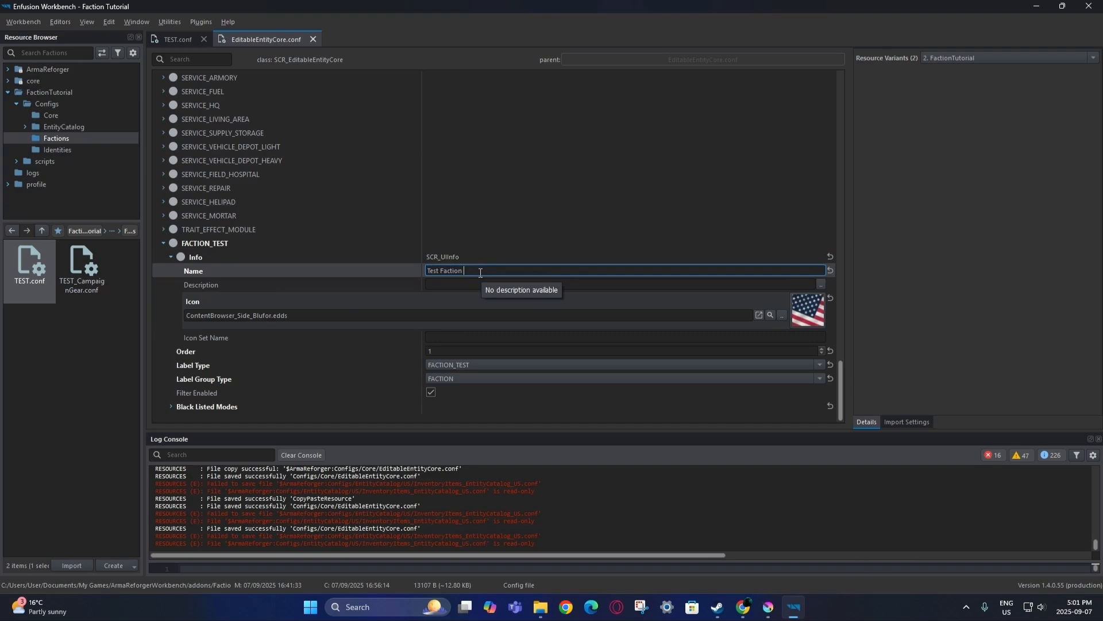
click(410, 281)
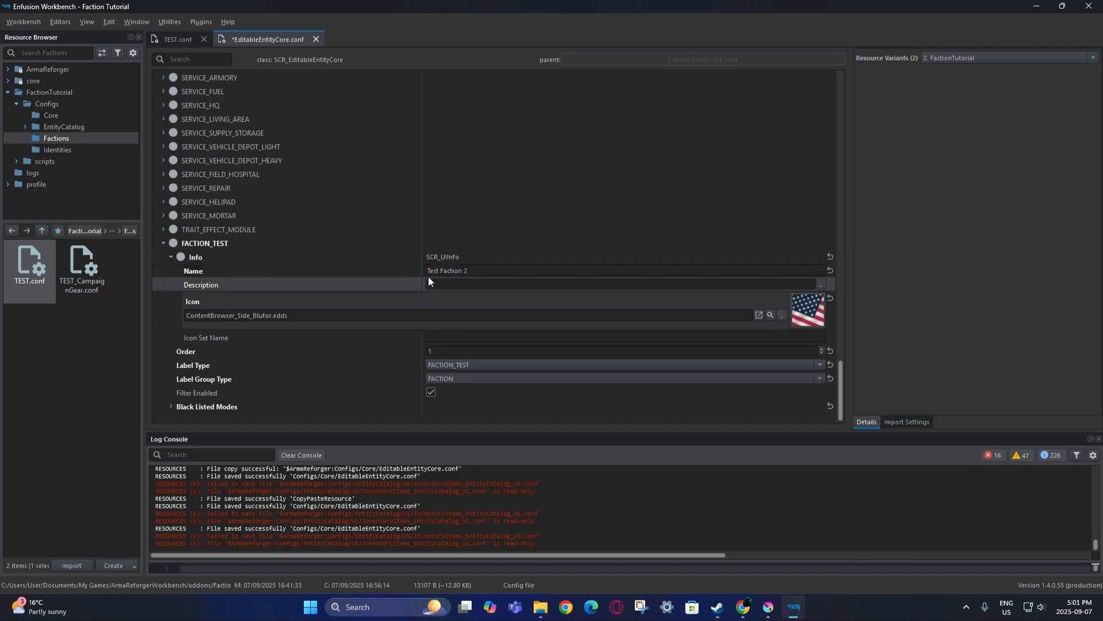
click(25, 21)
click(34, 48)
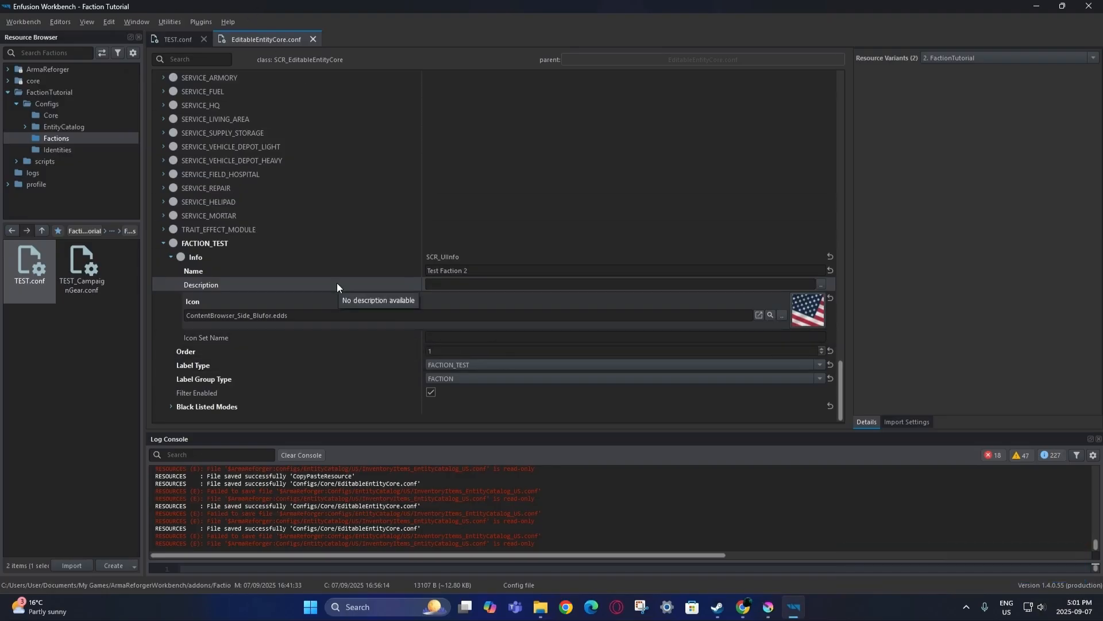
click(54, 52)
key(ctrl+v)
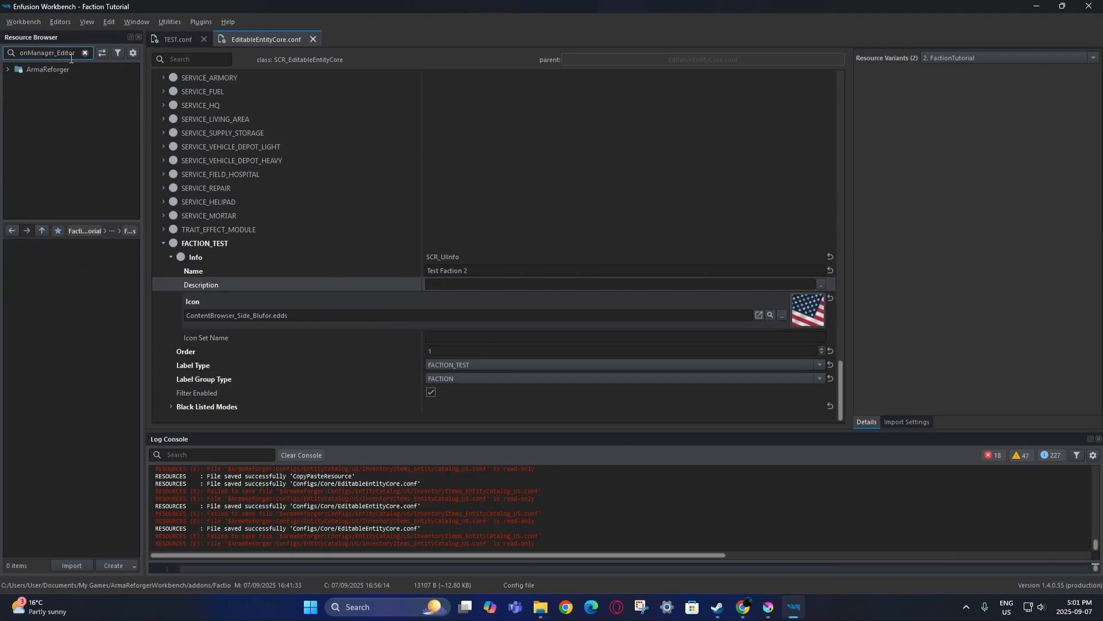
Copy FactionManager_Editor.et into the FactionTutorial addon and open the addon's copy.
click(74, 69)
double_click(46, 292)
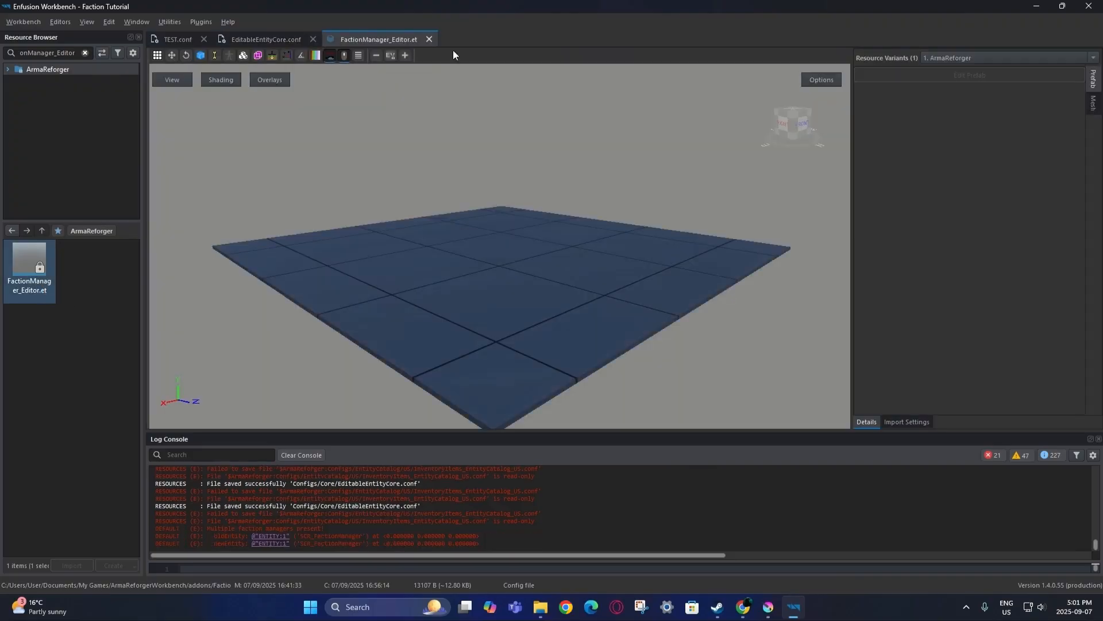
click(428, 39)
right_click(12, 282)
click(88, 221)
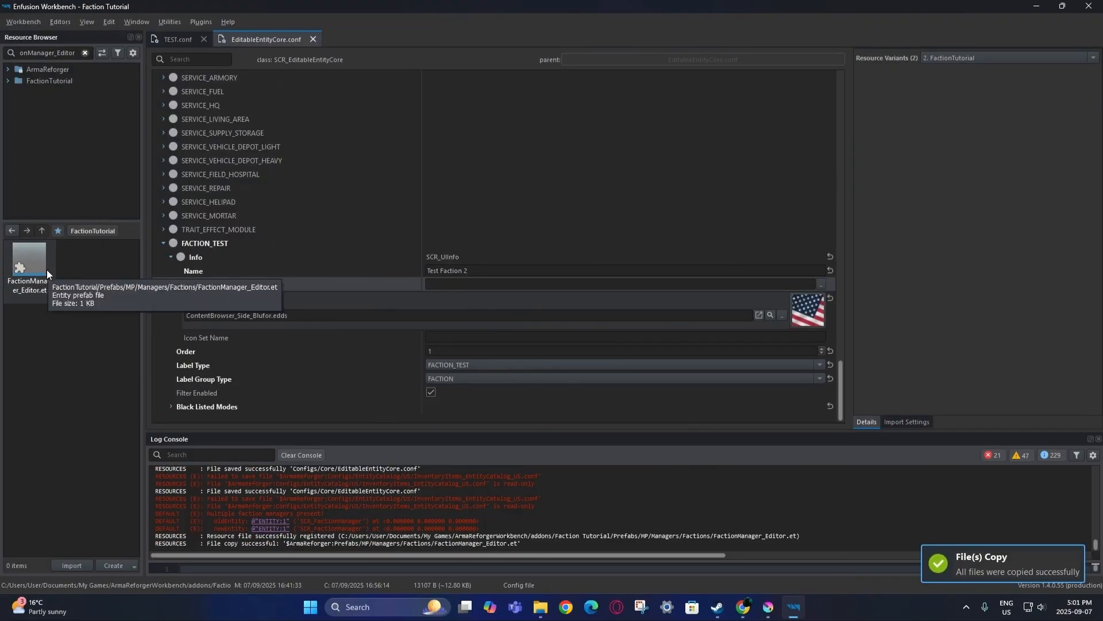
double_click(46, 270)
Add a fifth SCR_Faction entry using TEST.conf in World Editor, save the prefab, and close.
click(954, 75)
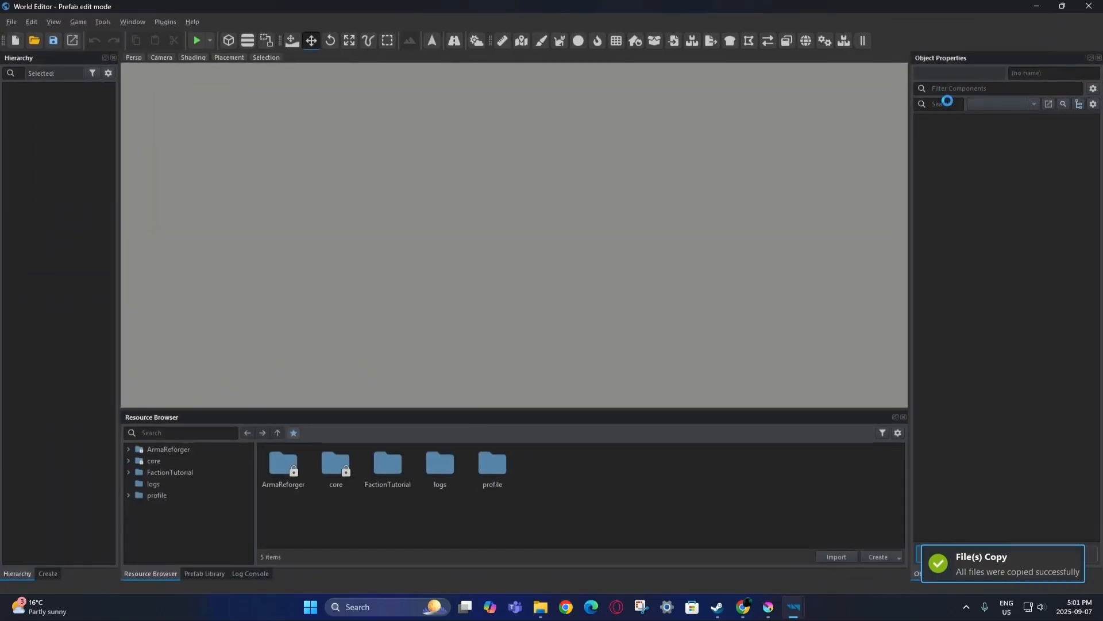
scroll(932, 344, down, 3)
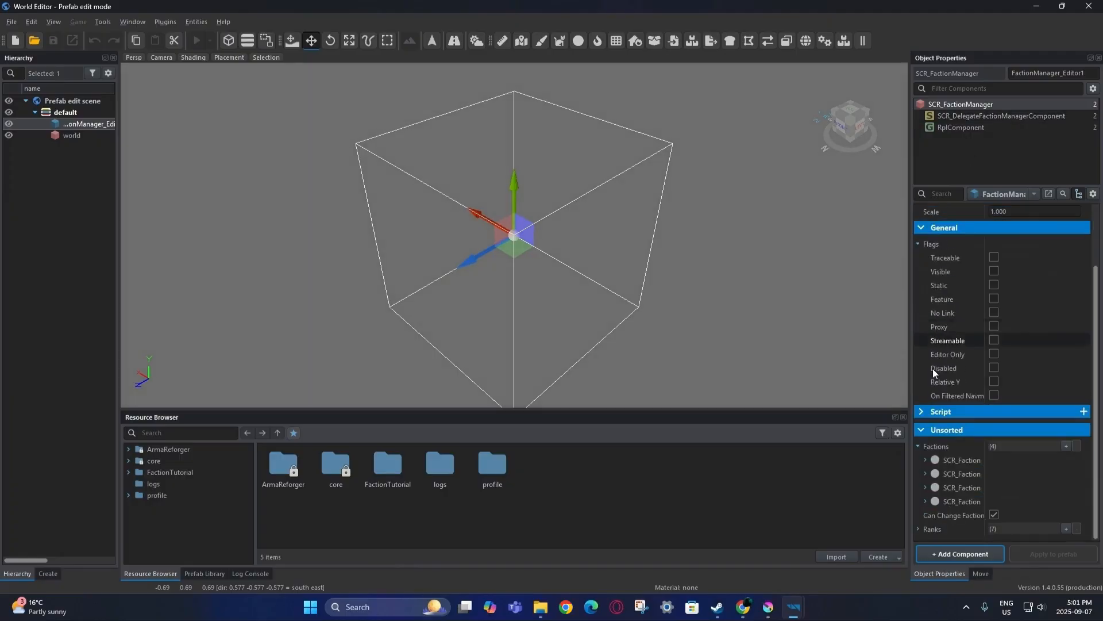
click(1066, 446)
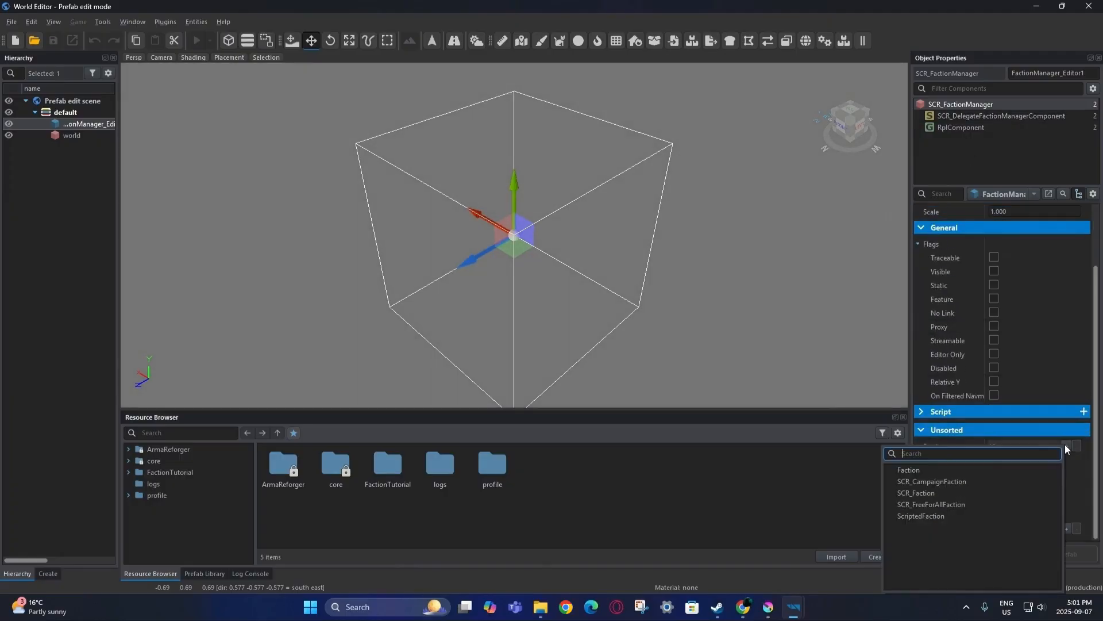
click(939, 493)
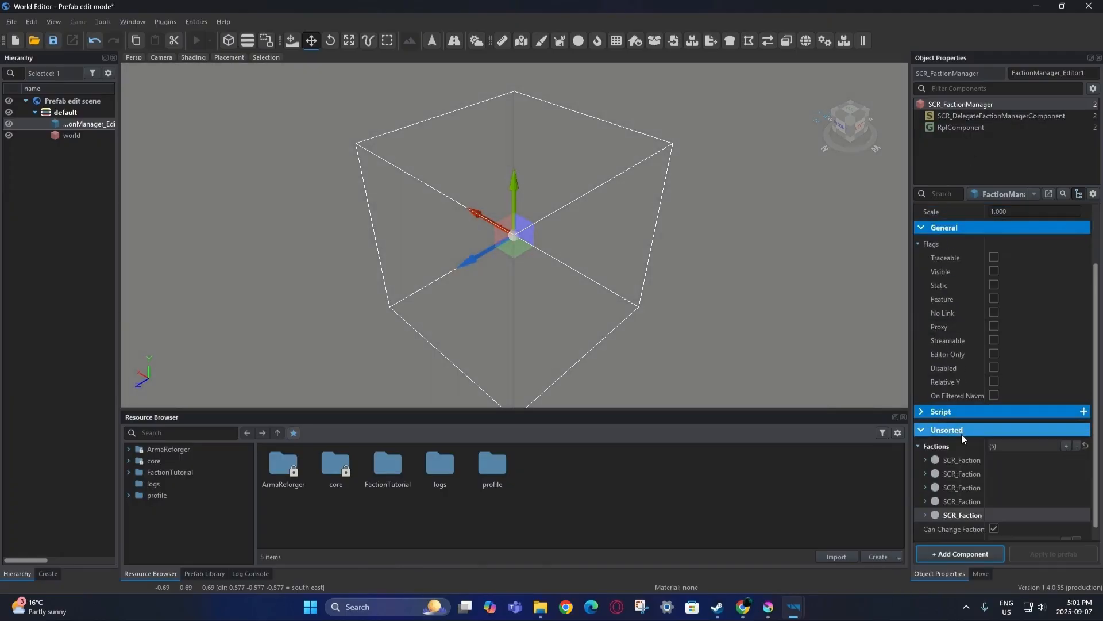
double_click(388, 488)
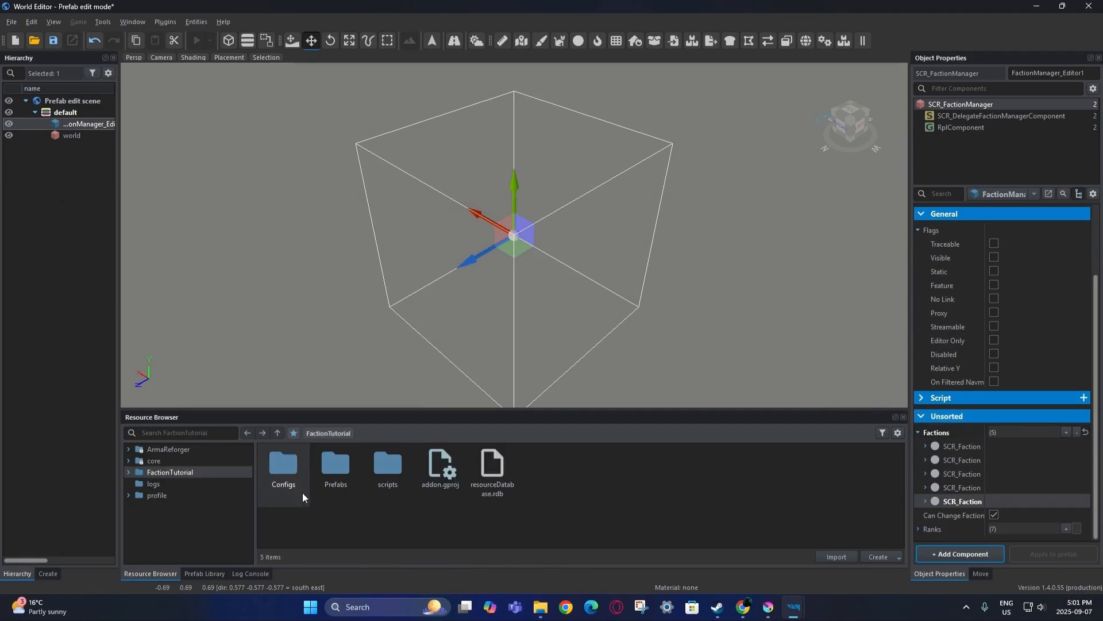
double_click(302, 491)
double_click(386, 485)
drag(298, 486, 960, 501)
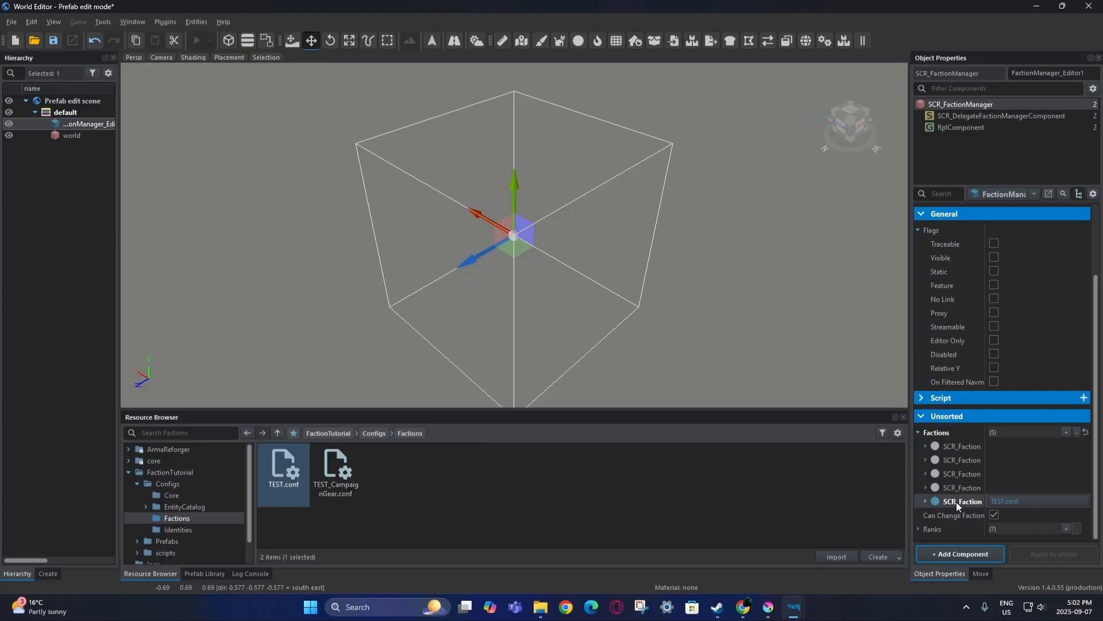
key(ctrl+s)
click(1094, 7)
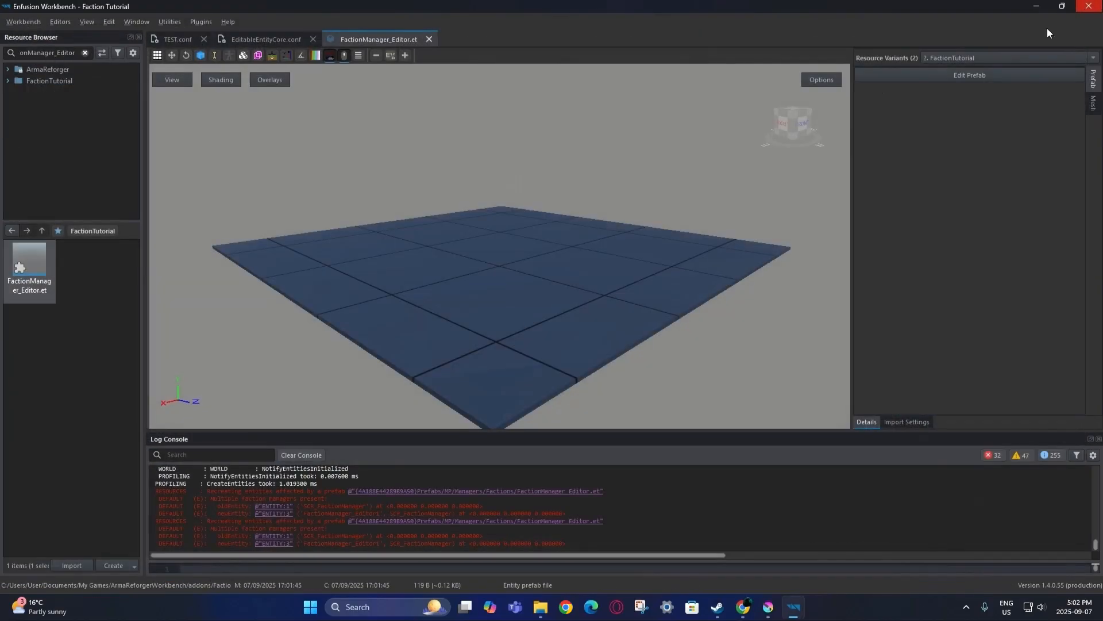
Locate the original CampaignFactionManager.et, copy it into FactionTutorial, and open the copy.
click(85, 52)
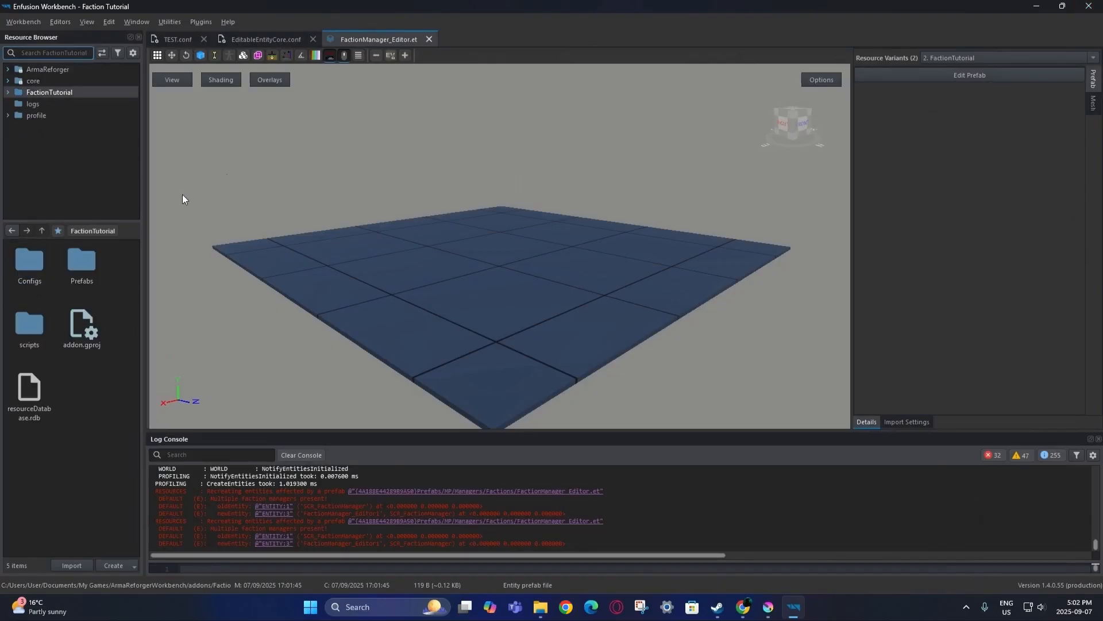
right_click(402, 38)
click(460, 98)
right_click(32, 275)
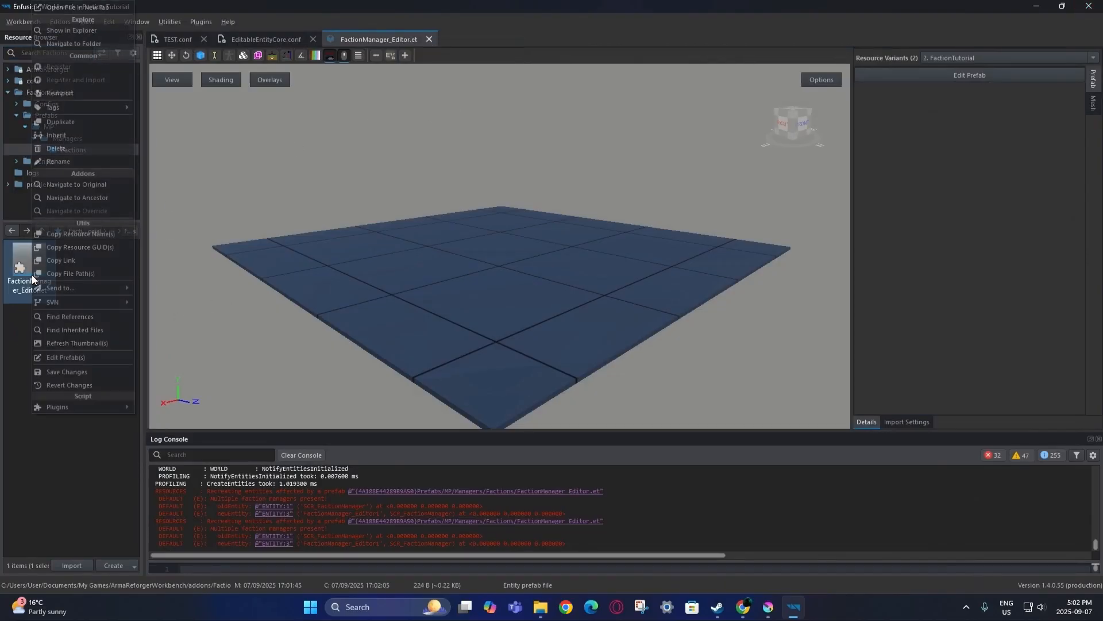
click(56, 185)
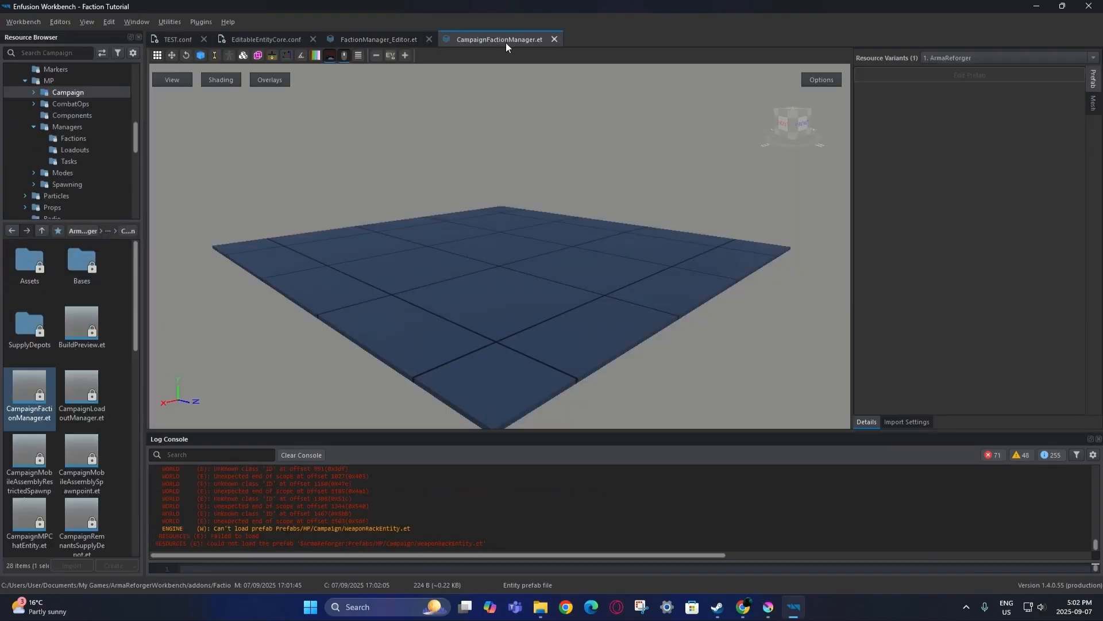
click(553, 39)
right_click(40, 388)
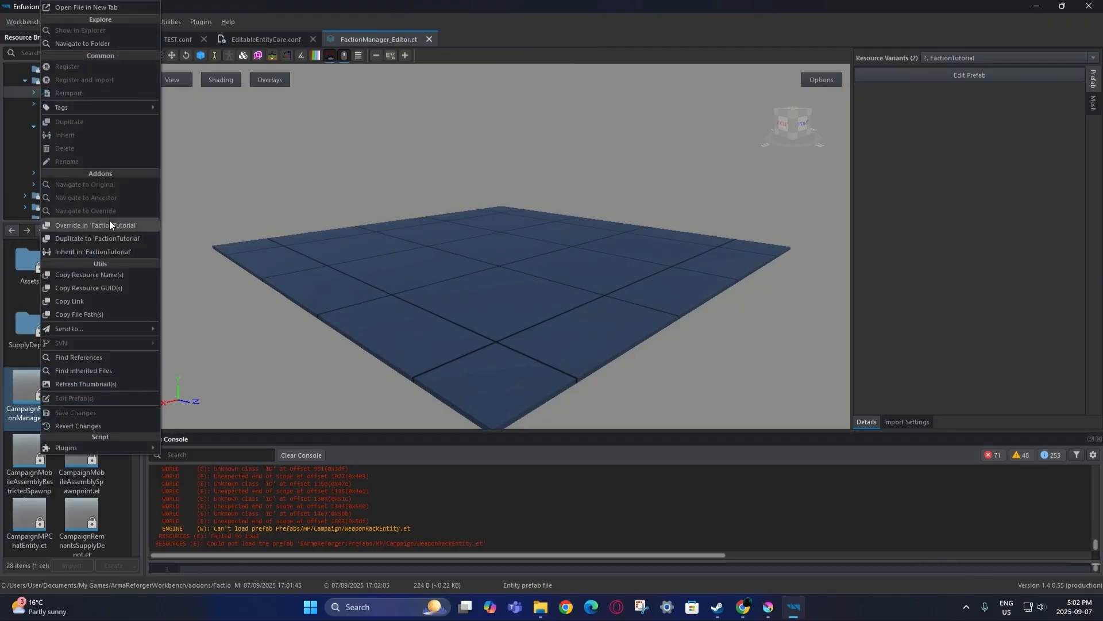
click(109, 220)
double_click(39, 288)
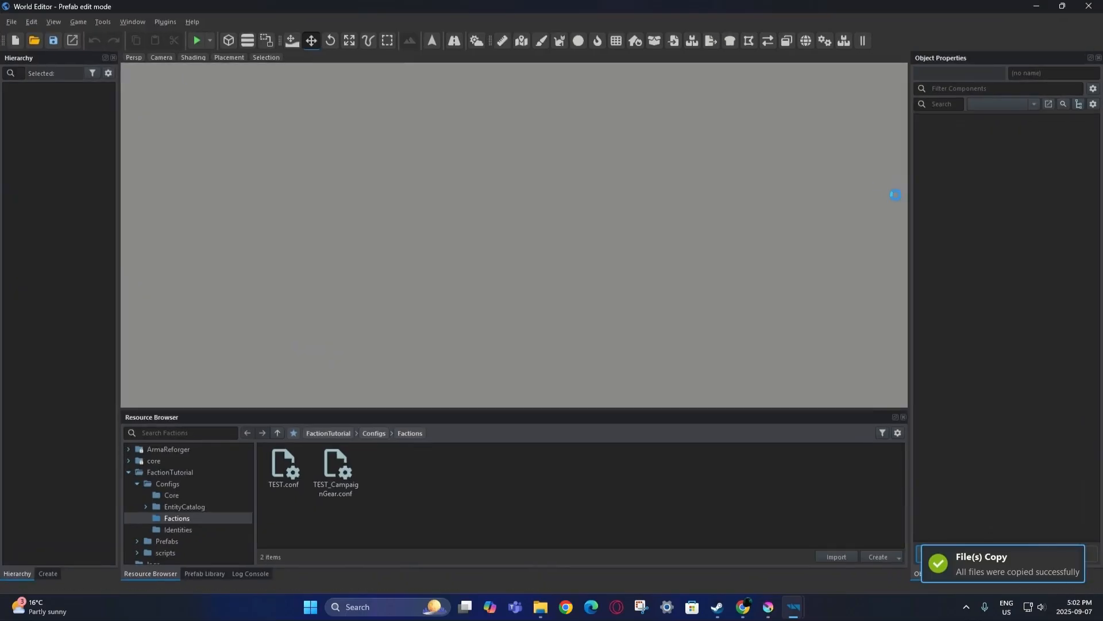
Add a fifth SCR_CampaignFaction entry and assign TEST_CampaignGear.conf to it.
scroll(1012, 414, down, 3)
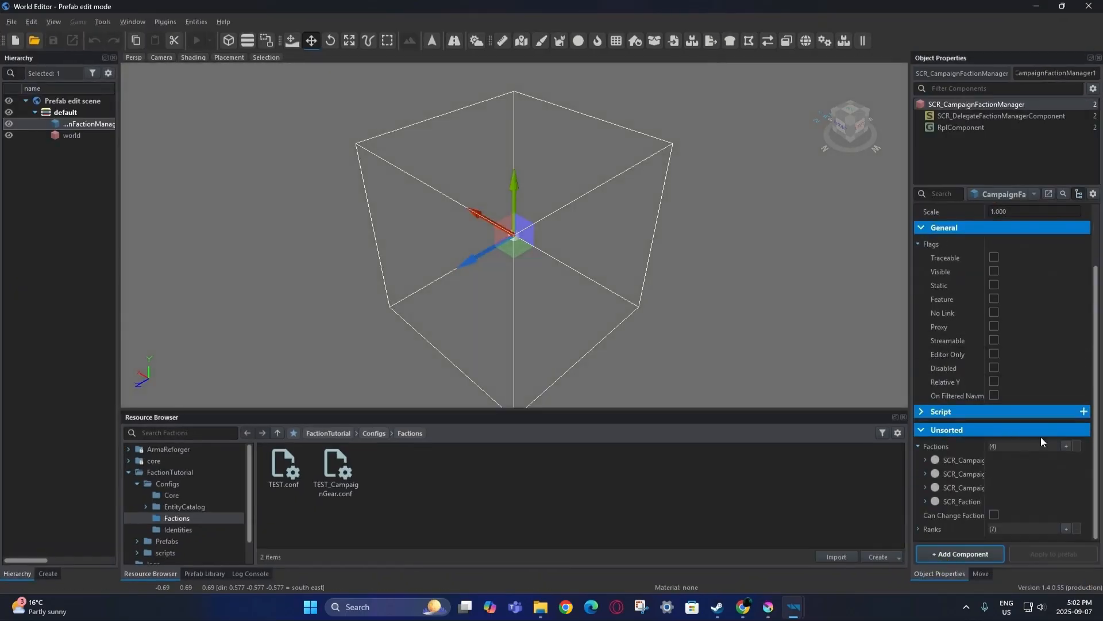
click(1067, 445)
click(971, 479)
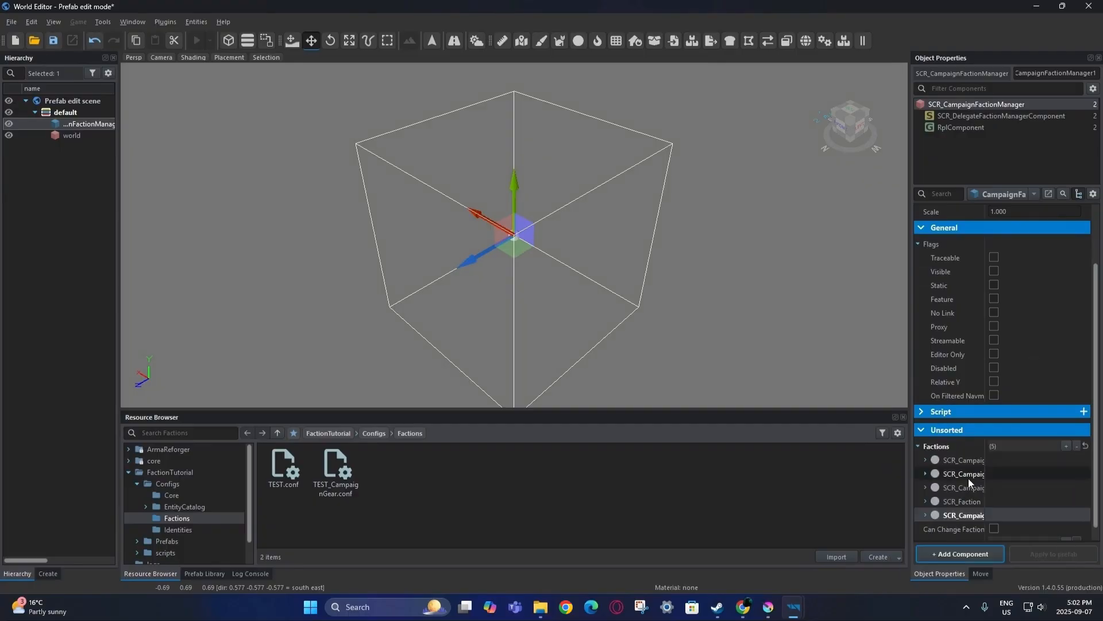
scroll(967, 478, down, 1)
drag(342, 493, 955, 505)
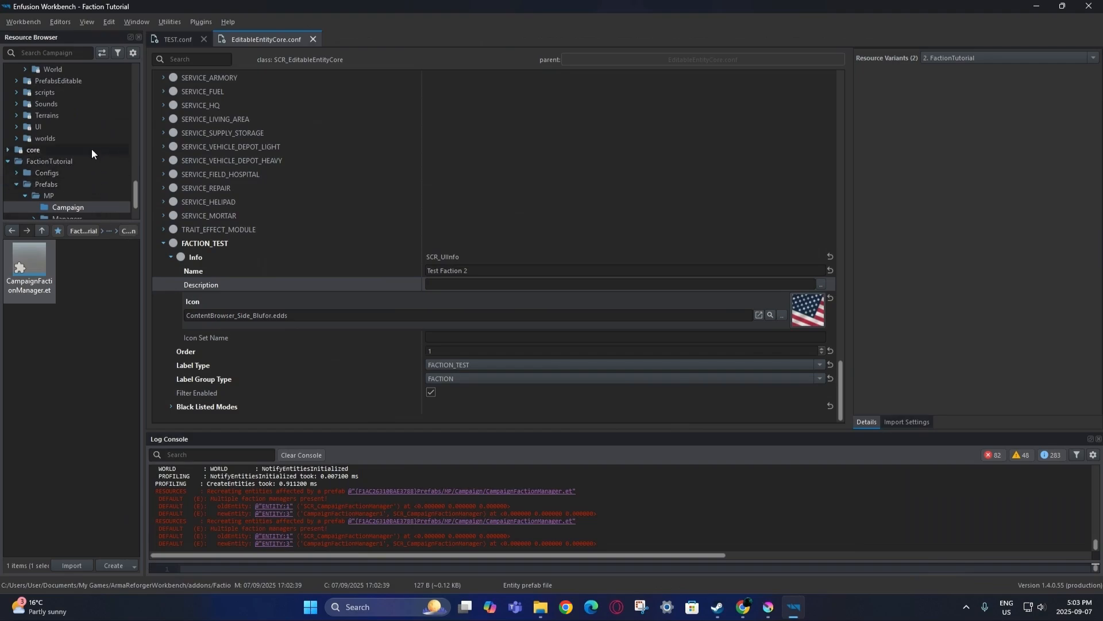
Open Characters_EntityCatalog_Test.conf from TEST.conf and locate Character_US_Rifleman.et in US_Army.
double_click(68, 160)
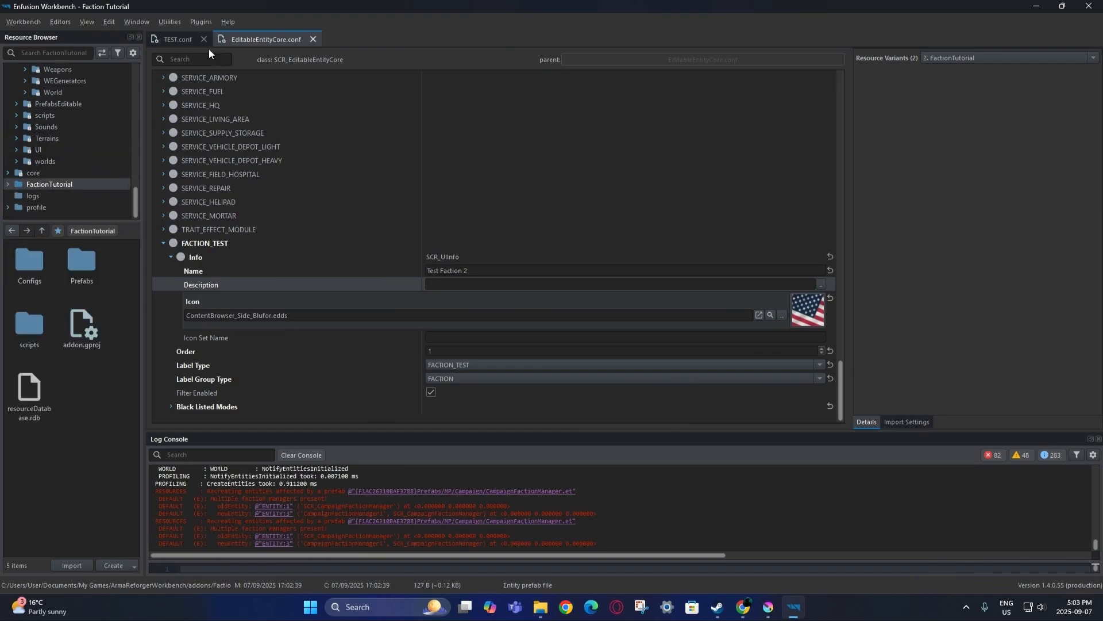
click(177, 37)
right_click(179, 37)
click(233, 97)
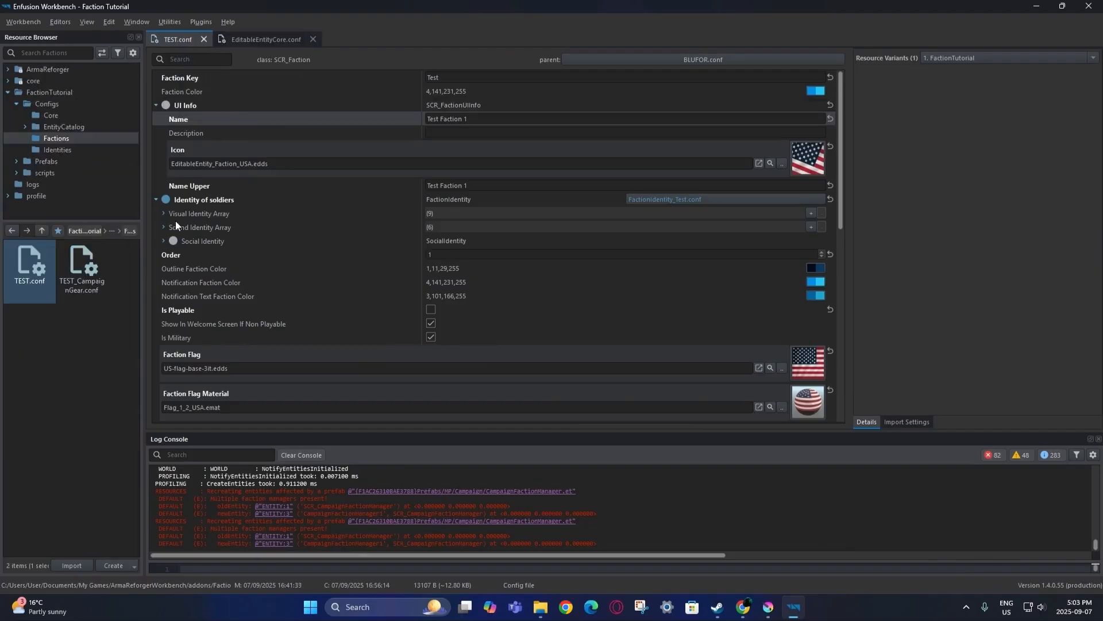
scroll(380, 253, down, 3)
scroll(371, 264, down, 3)
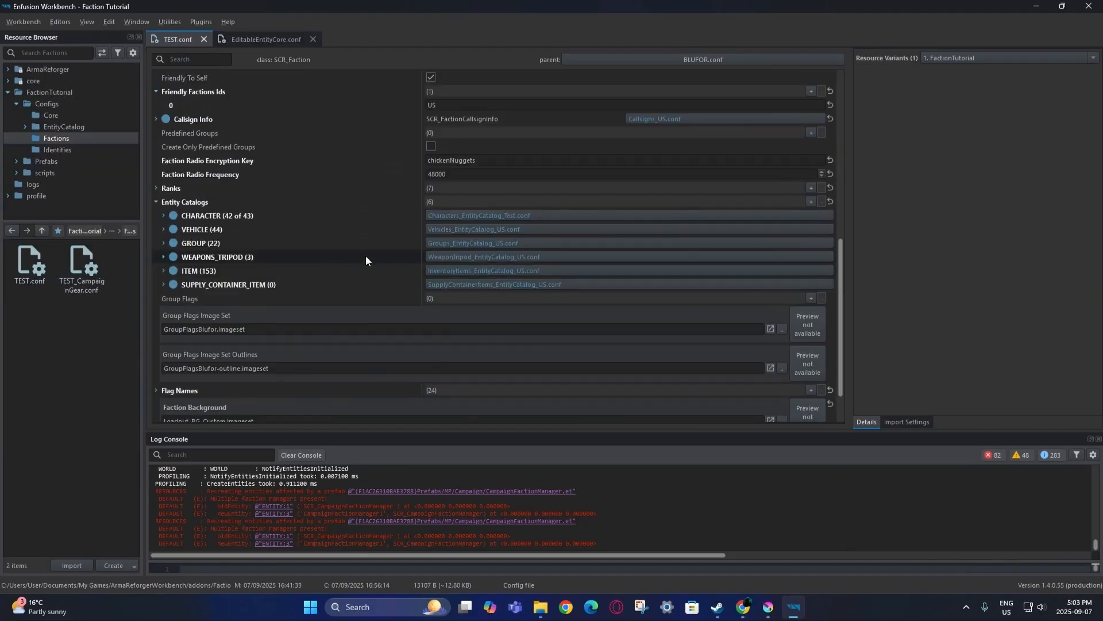
double_click(480, 216)
scroll(339, 285, up, 8)
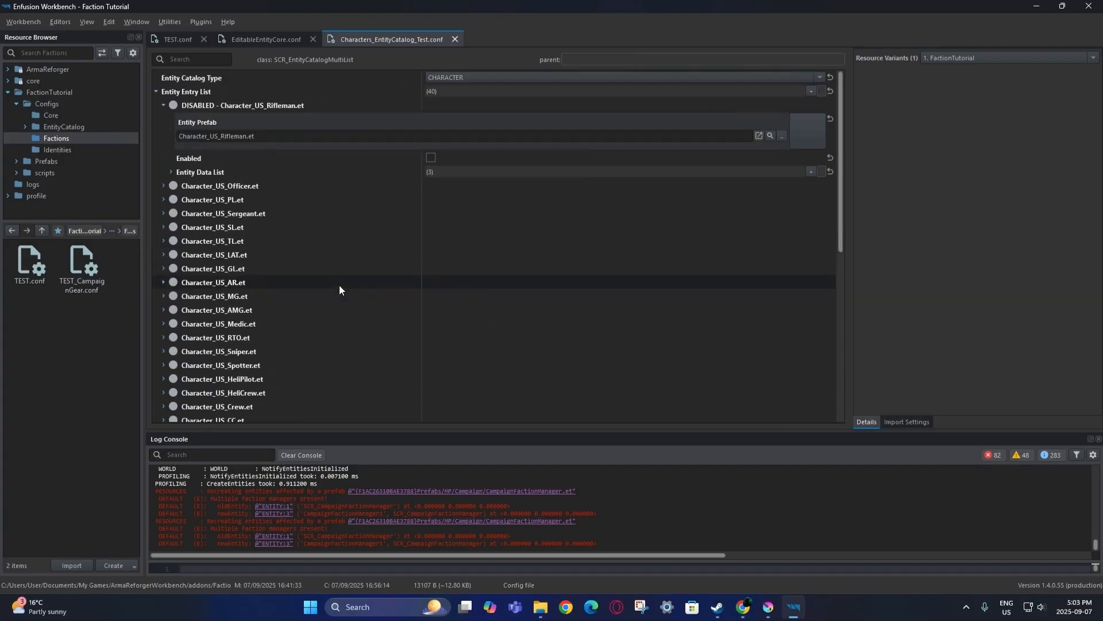
click(770, 135)
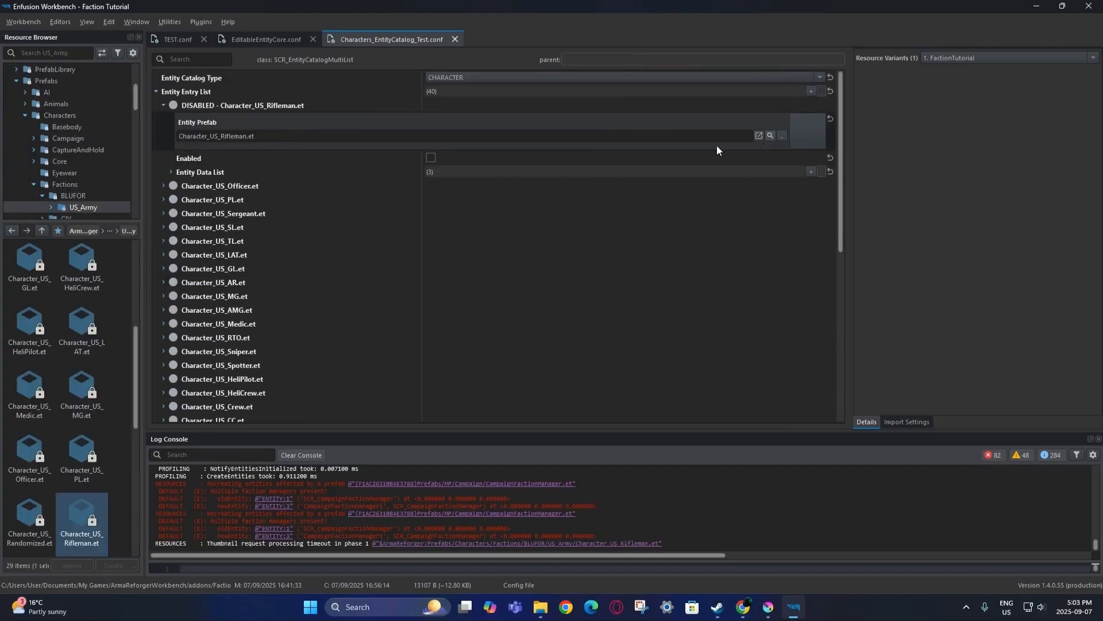
right_click(86, 522)
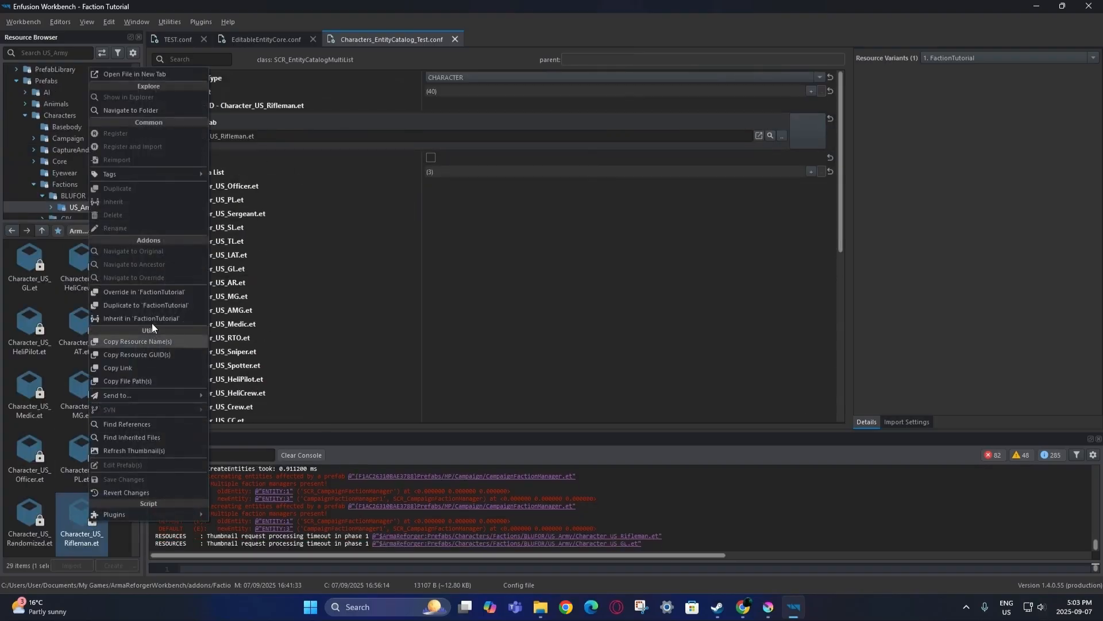
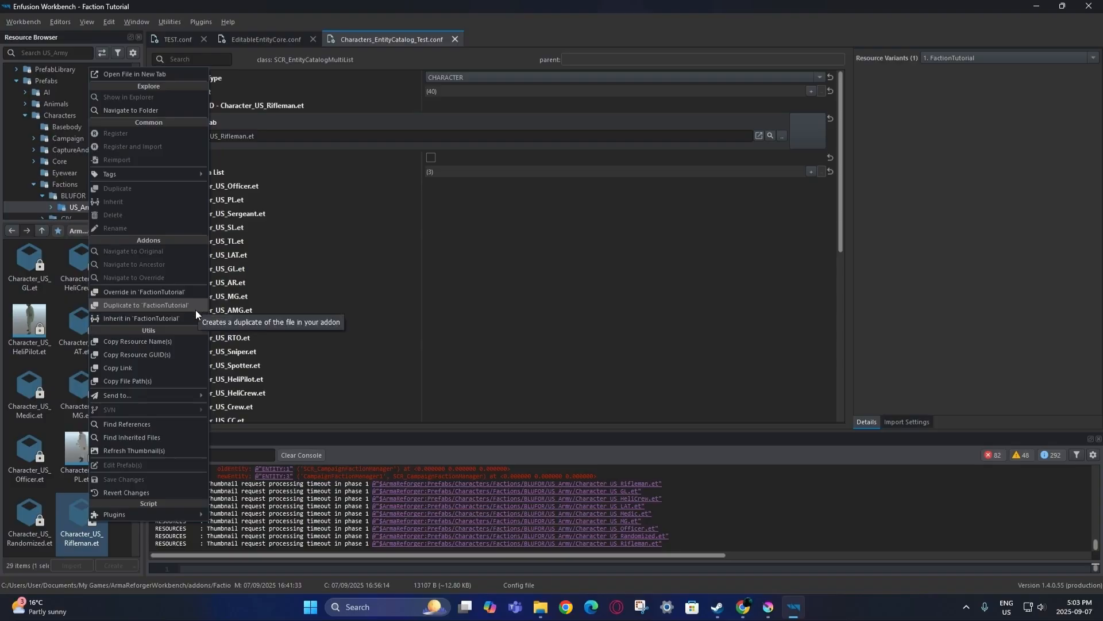
Inherit Character_US_Rifleman into FactionTutorial as Character_Test_Rifleman.et.
click(194, 315)
click(524, 296)
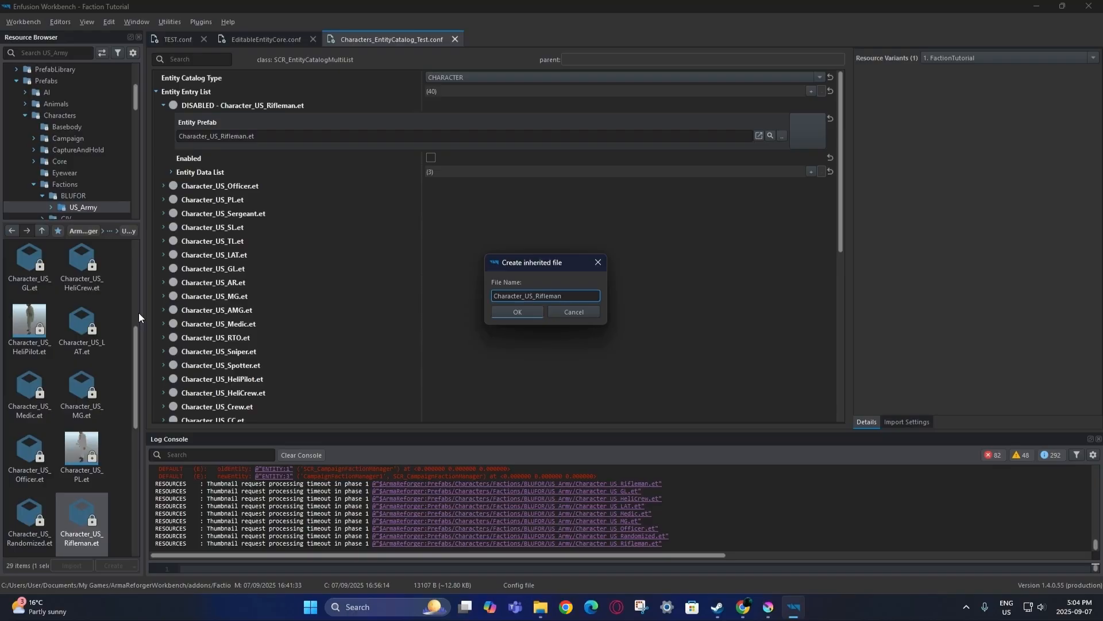
drag(533, 296, 526, 297)
text(Test)
click(527, 312)
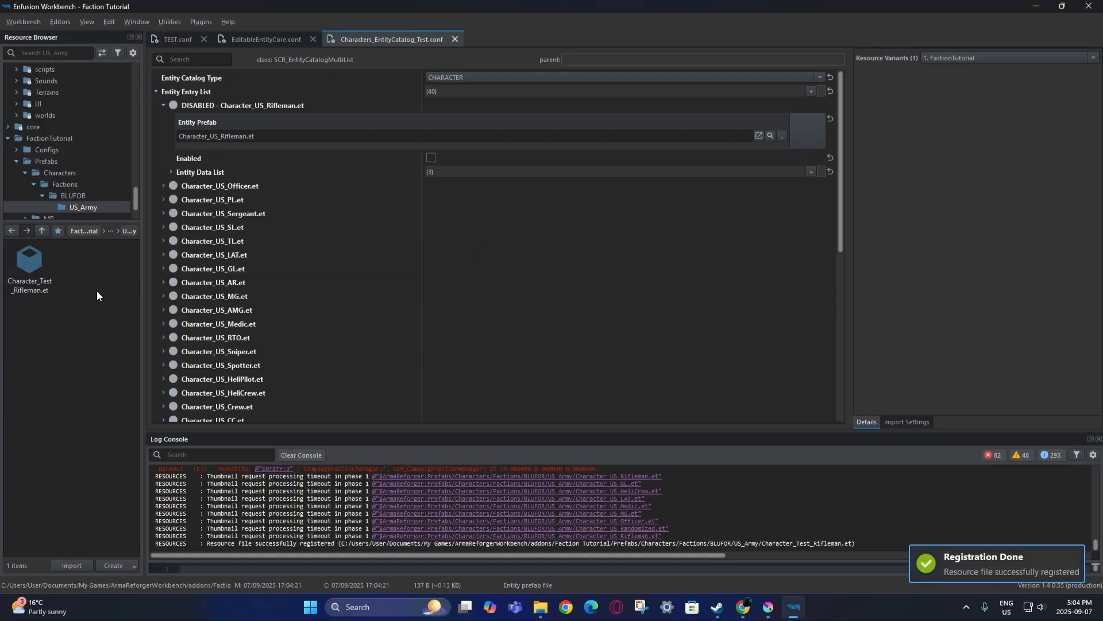
Rename the addon's US_Army folder to Test and make Character_Test_Rifleman.et the first entry's prefab.
click(72, 197)
click(79, 208)
click(80, 196)
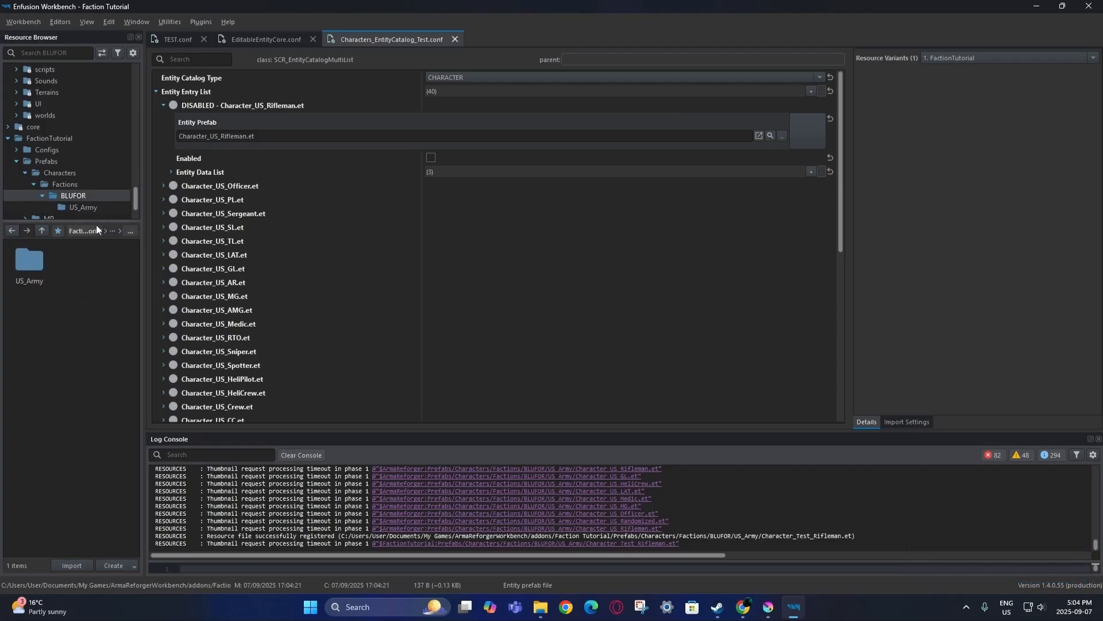
right_click(45, 275)
click(89, 350)
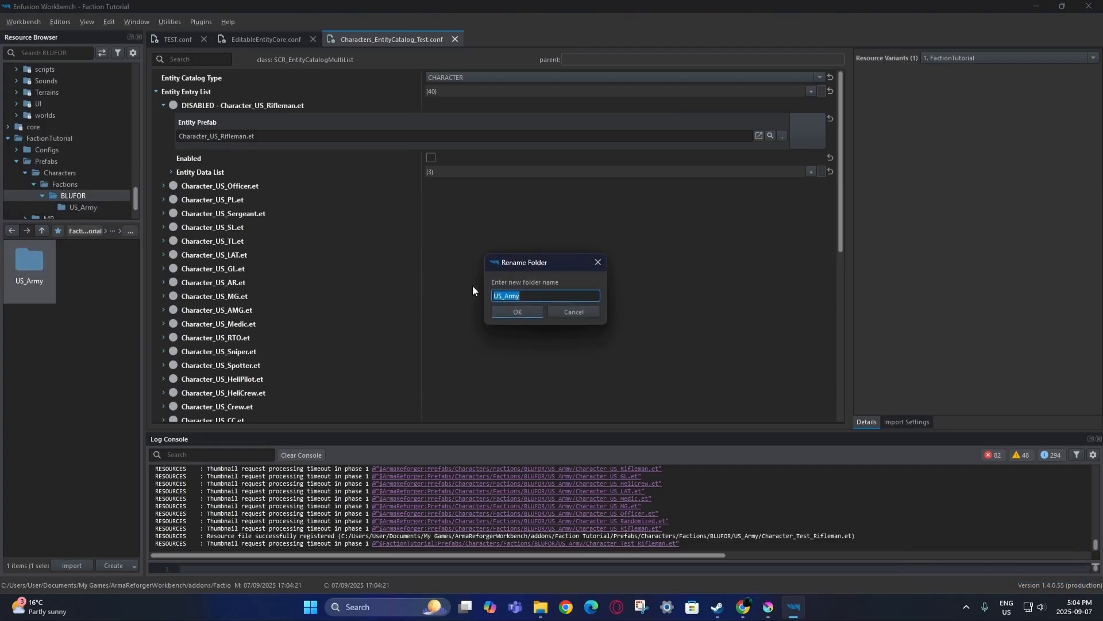
text(Test)
click(524, 311)
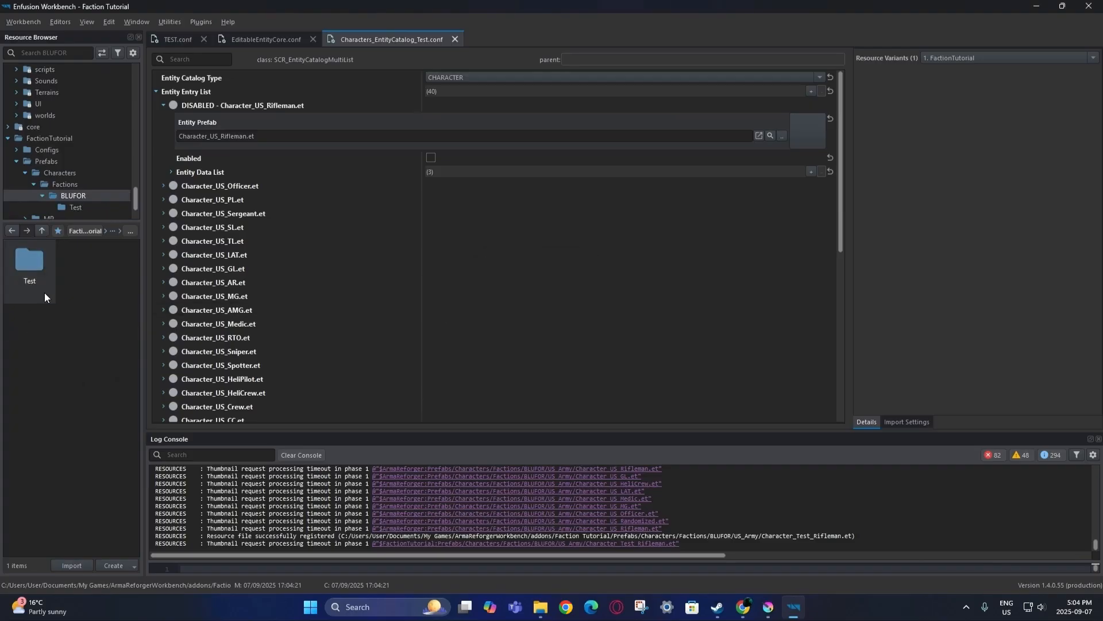
double_click(43, 292)
drag(53, 290, 320, 138)
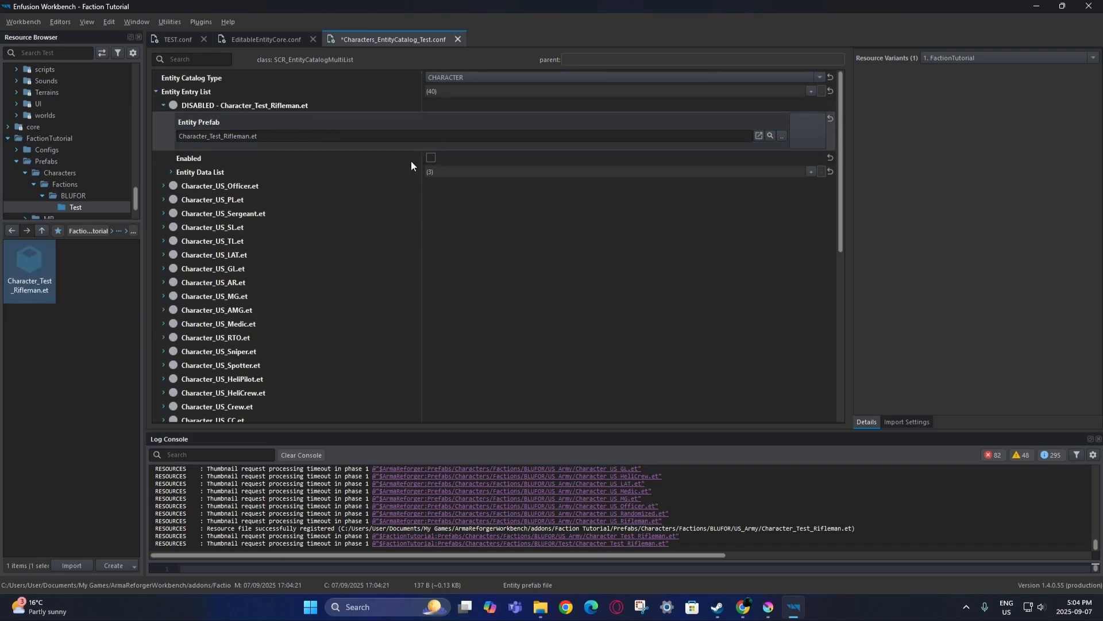
Enable the first catalog entry and save all modified files.
click(431, 157)
click(24, 22)
click(132, 115)
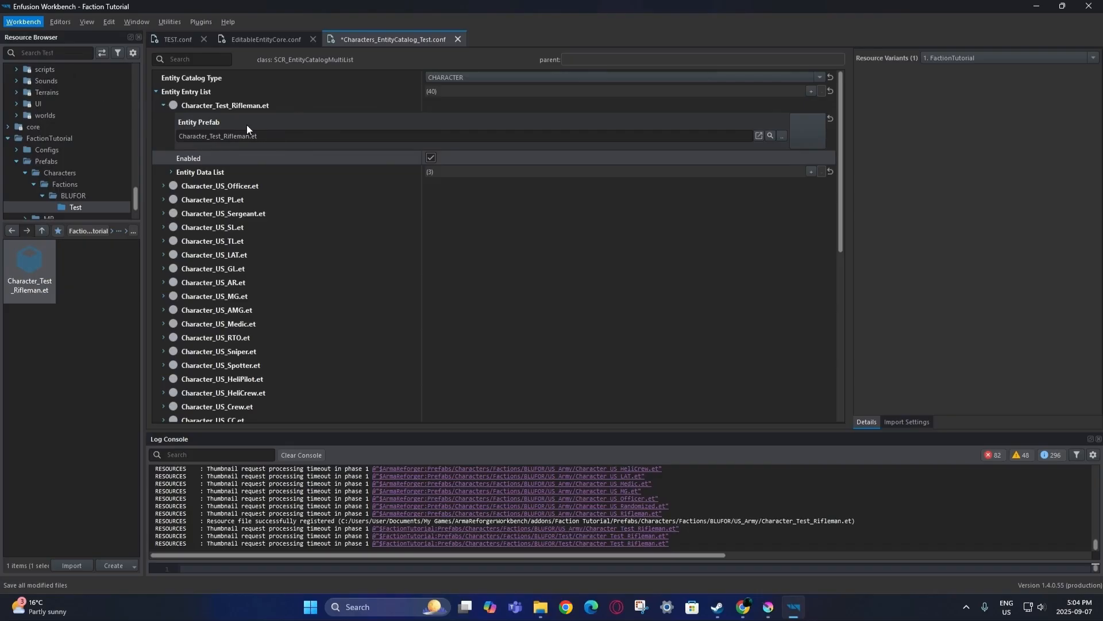
Collapse the Character_Test_Rifleman.et entry and open that prefab.
scroll(240, 402, down, 10)
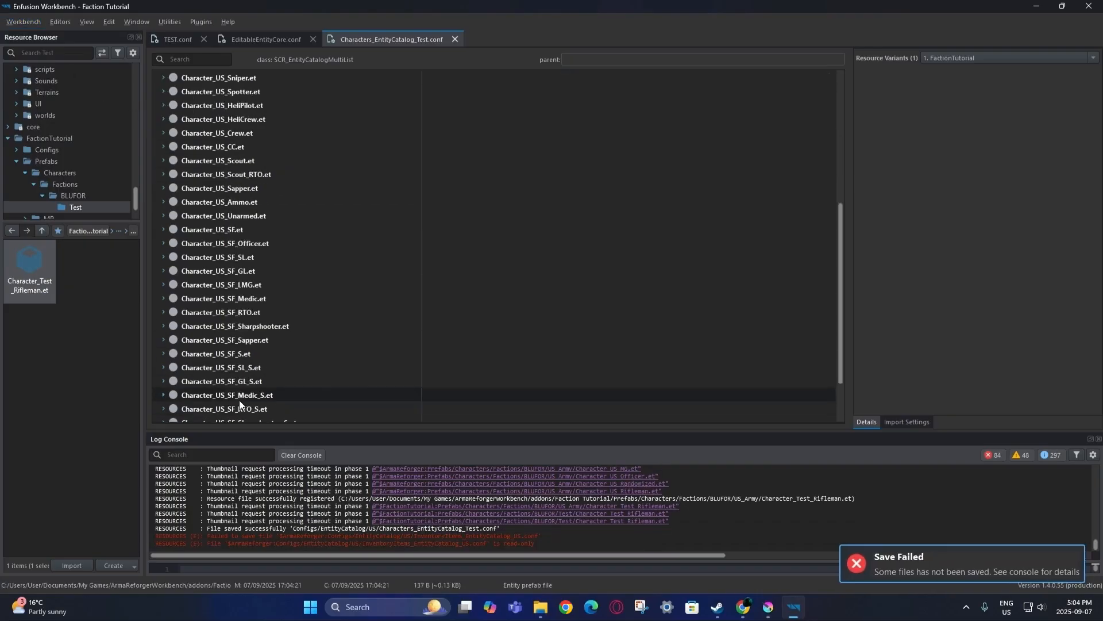
scroll(230, 390, up, 10)
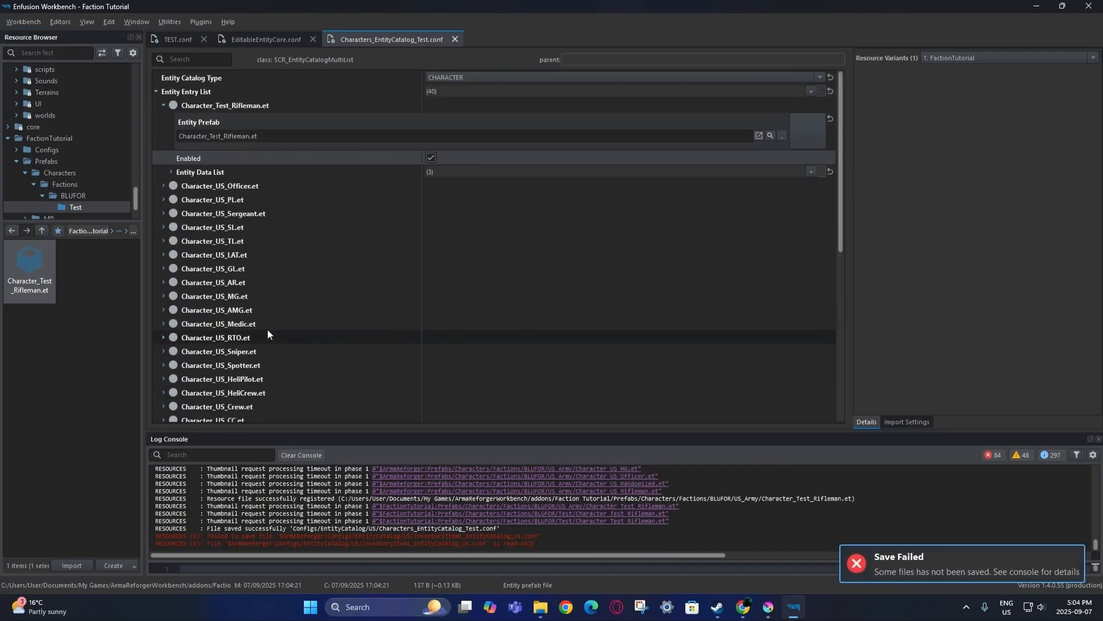
click(163, 105)
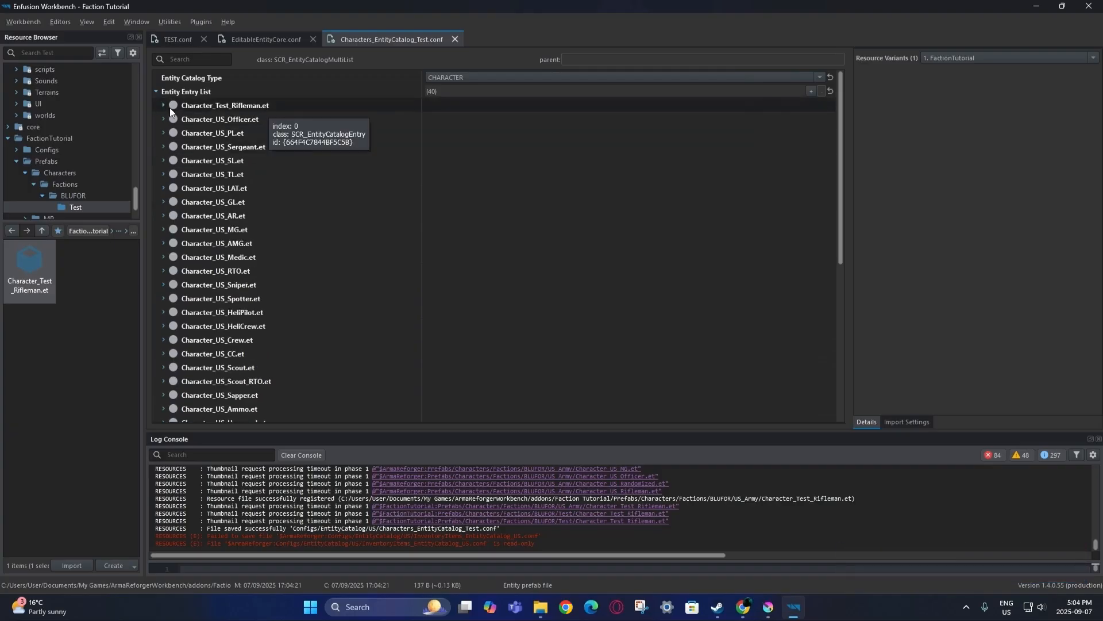
double_click(35, 265)
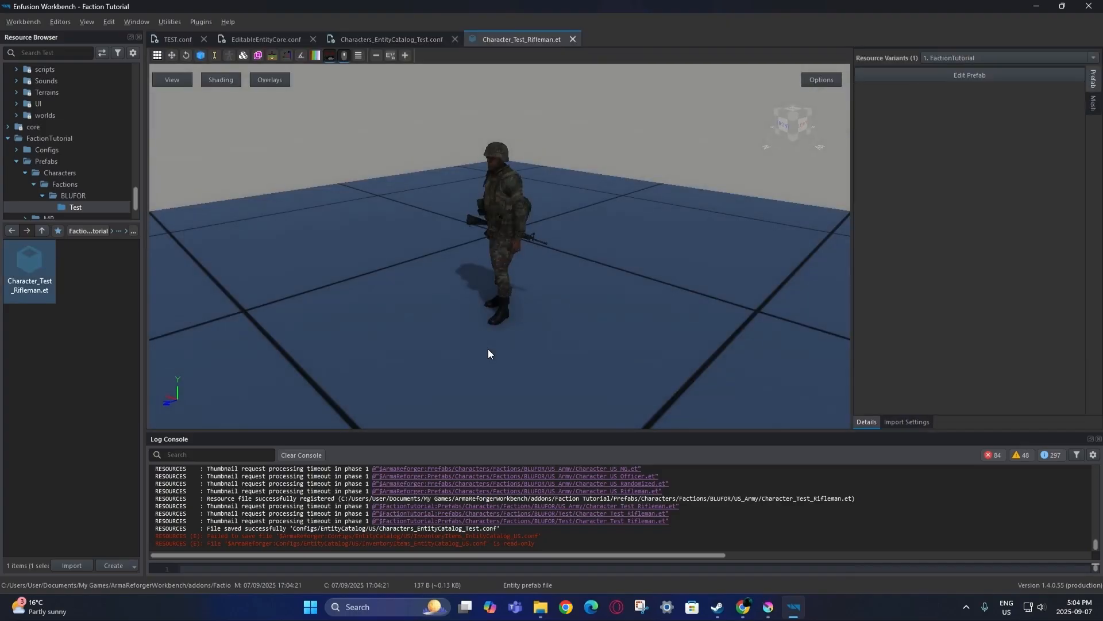
Preview the rifleman model, briefly open it in World Editor, then close the editor.
scroll(516, 329, up, 3)
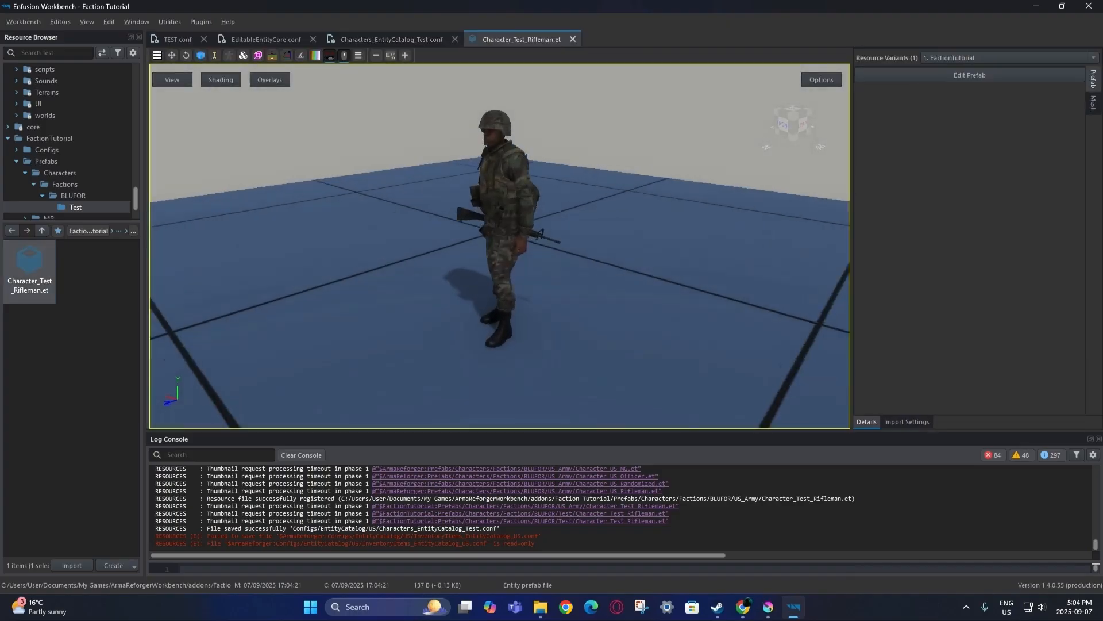
drag(516, 329, 582, 324)
click(1021, 74)
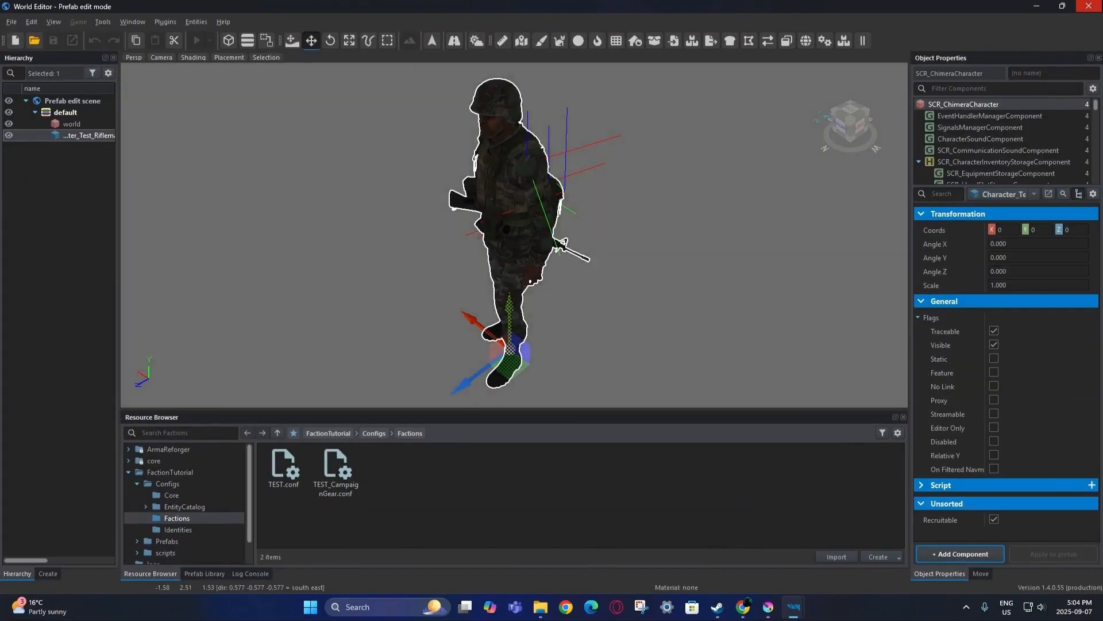
click(1089, 6)
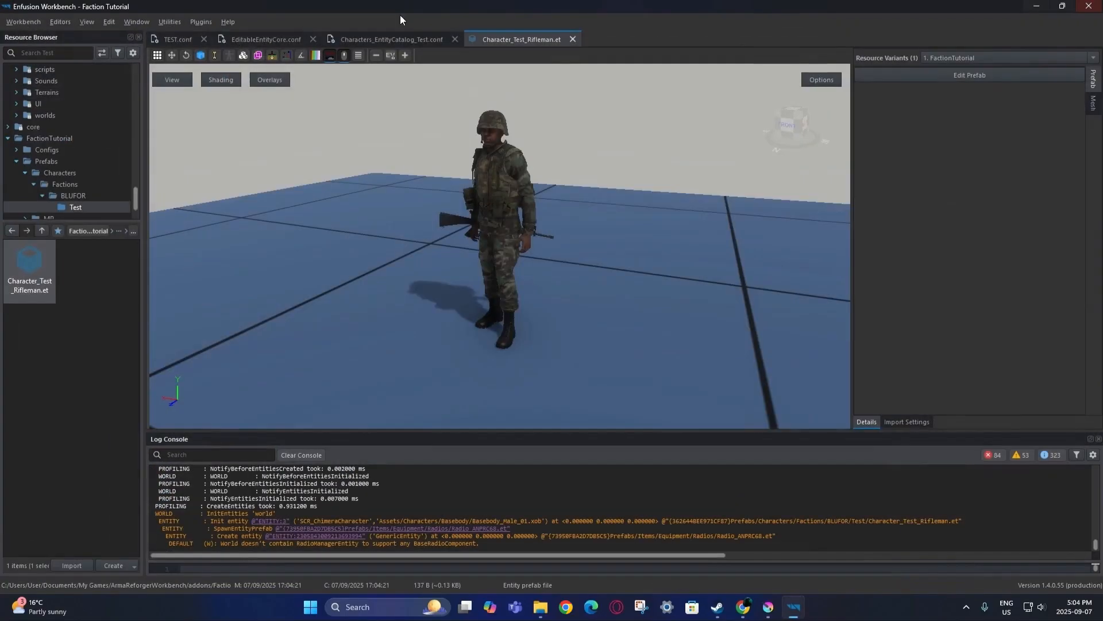
Confirm TEST.conf's faction key is Test, then reopen the rifleman prefab in World Editor.
click(183, 38)
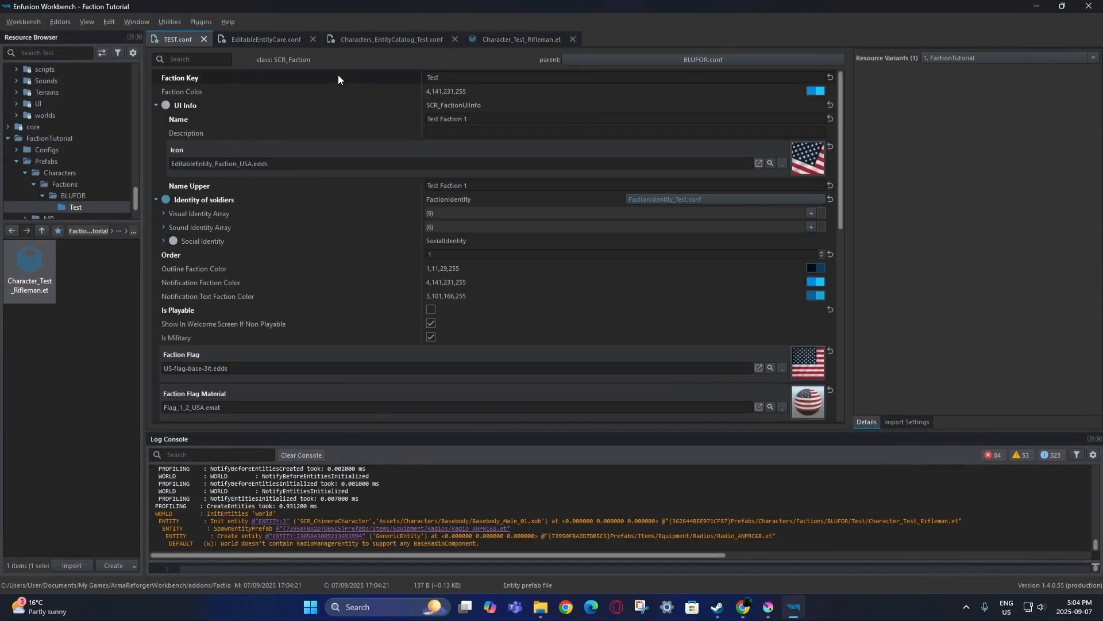
click(448, 75)
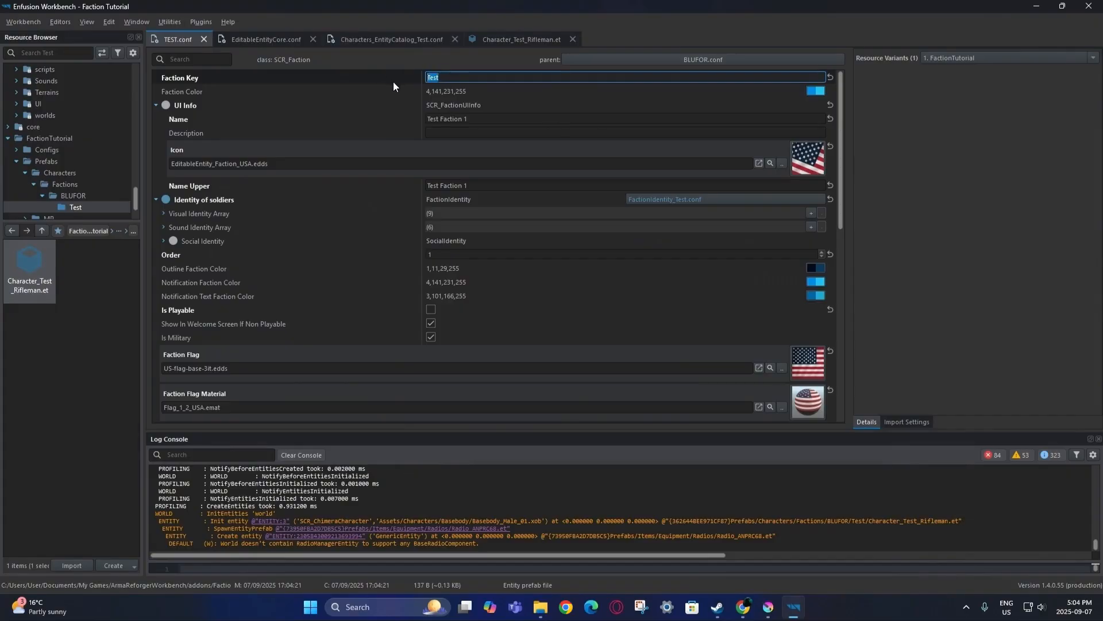
click(521, 40)
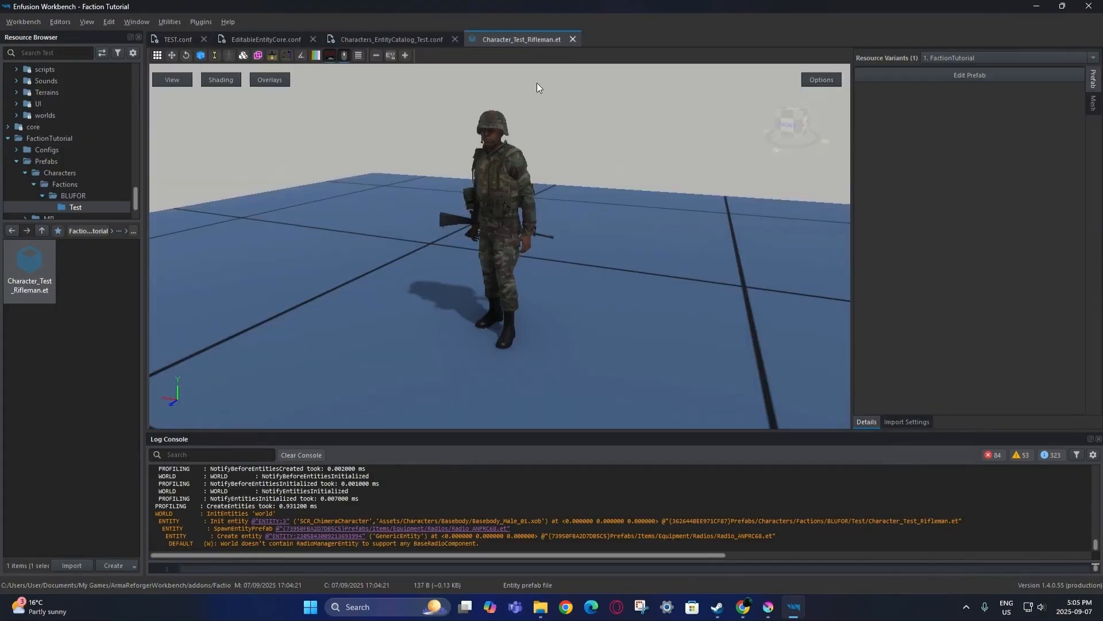
click(994, 77)
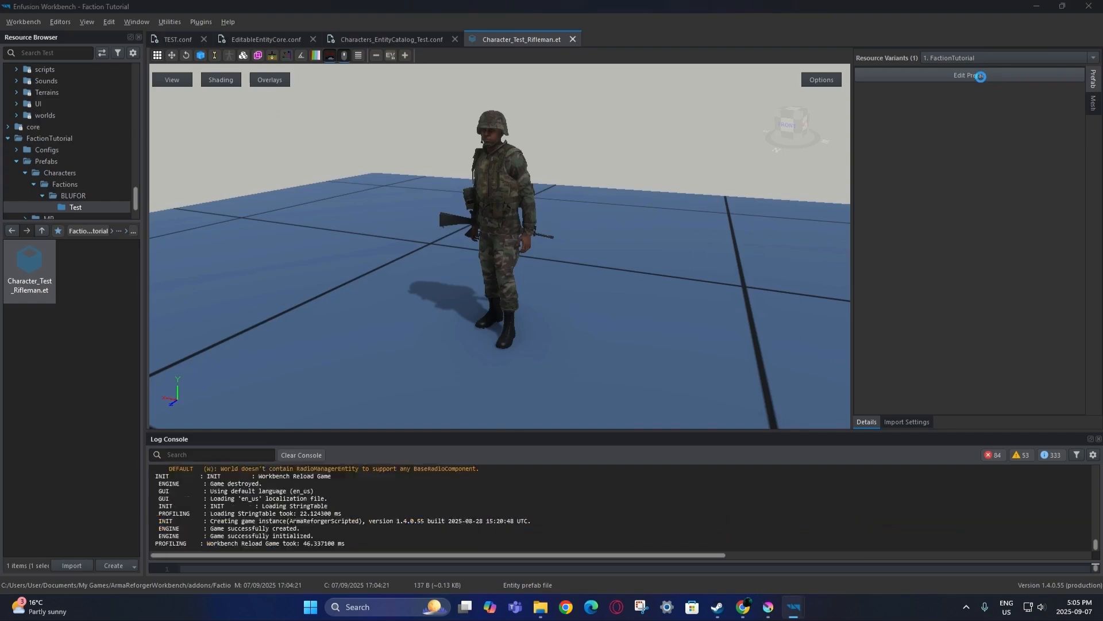
click(971, 89)
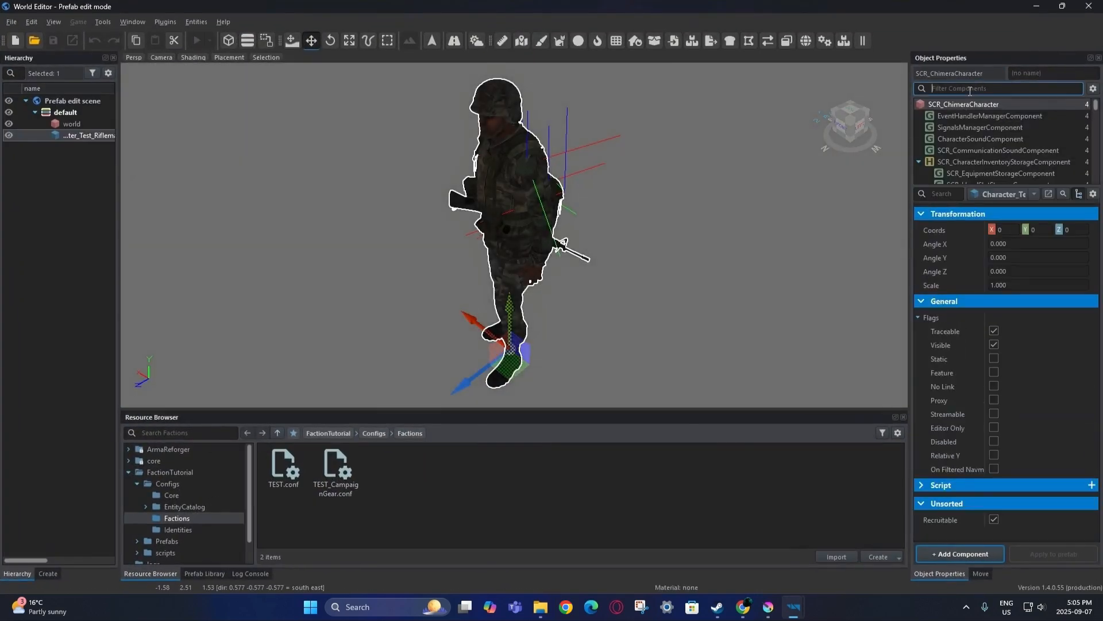
Set the editable character component's faction to Test and its FACTION_US label to FACTION_TEST.
text(edi)
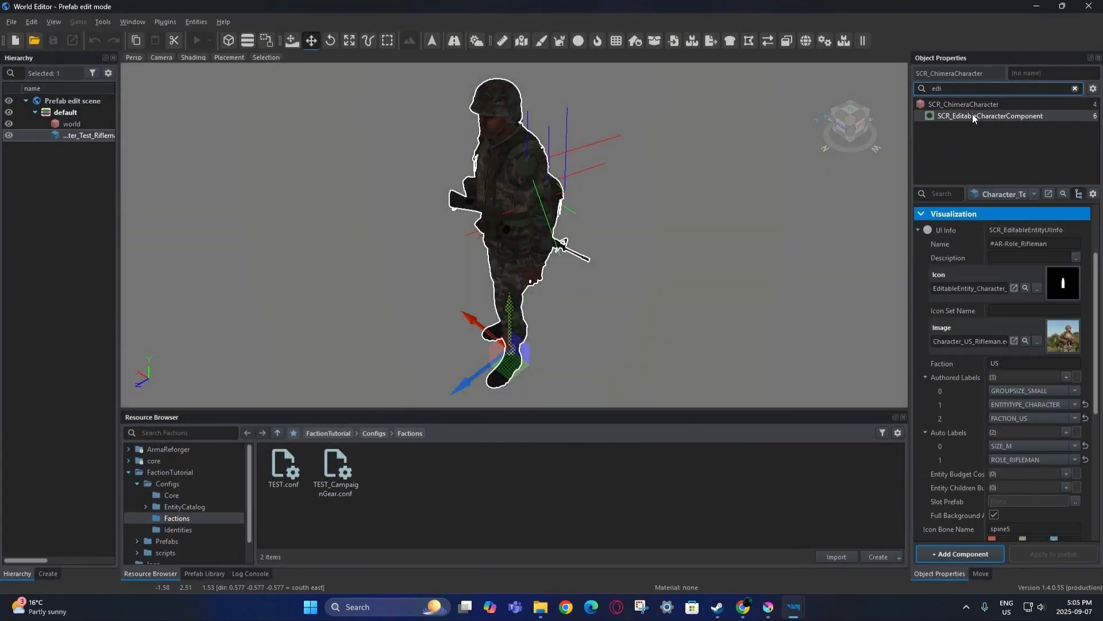
click(1010, 363)
text(Test)
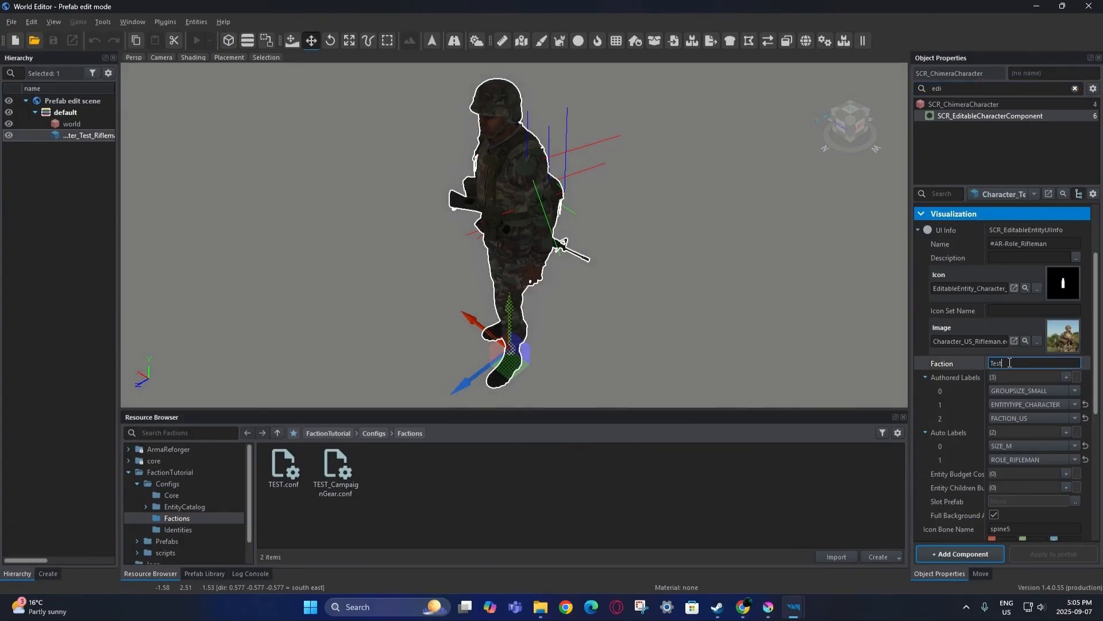
click(966, 376)
click(966, 418)
click(1017, 417)
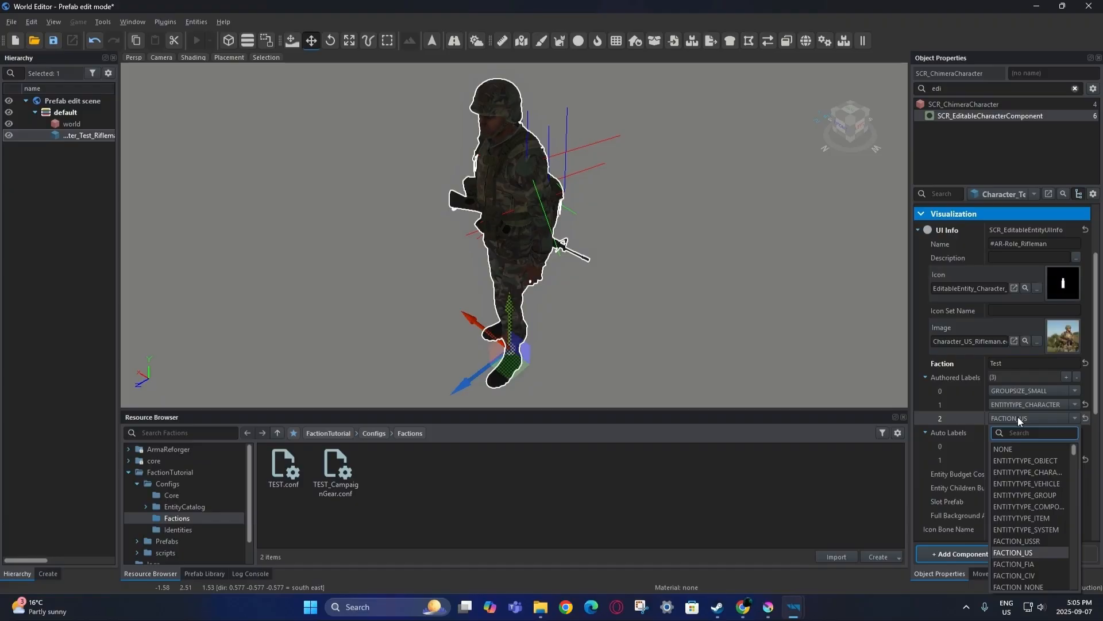
drag(1076, 452, 1077, 583)
click(1035, 573)
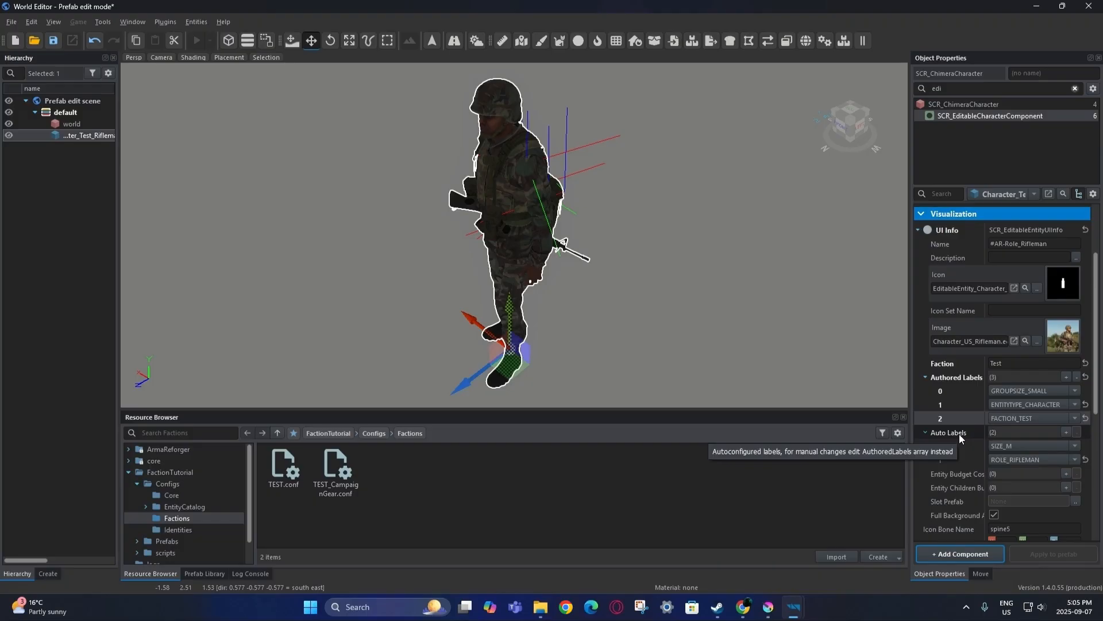
Add a CONTENT_MODDED authored label to the rifleman.
click(1061, 380)
click(1022, 432)
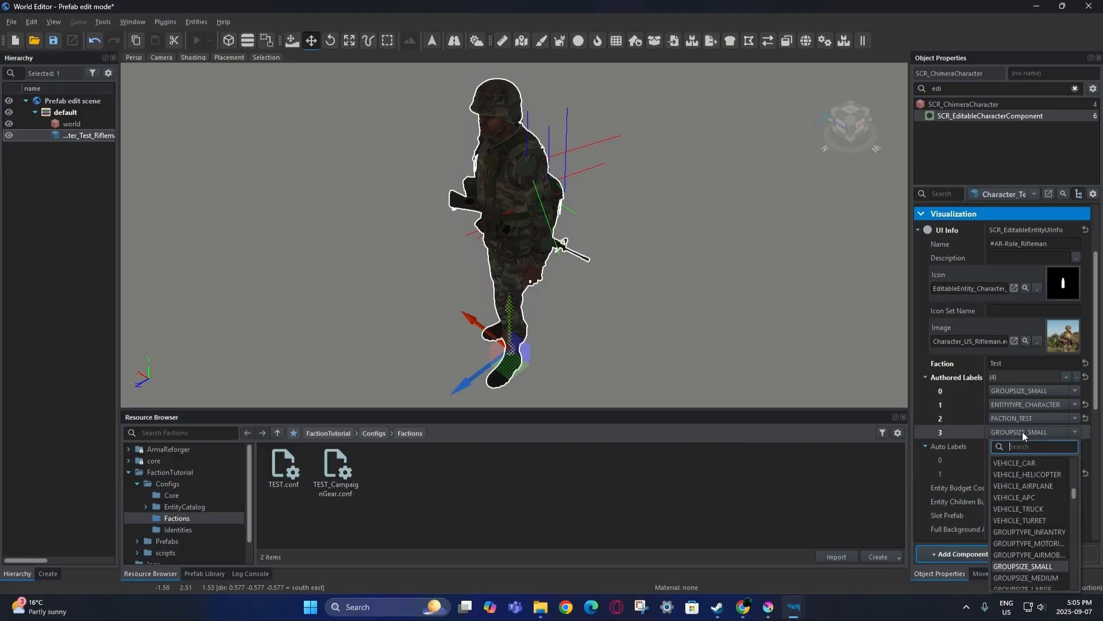
text(mod)
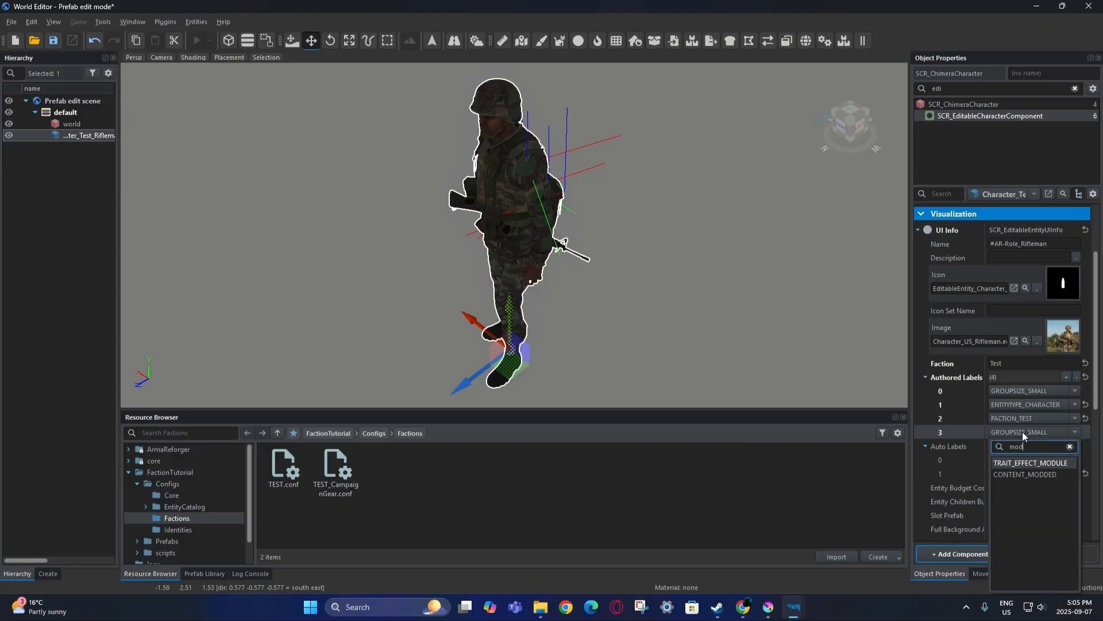
click(1030, 473)
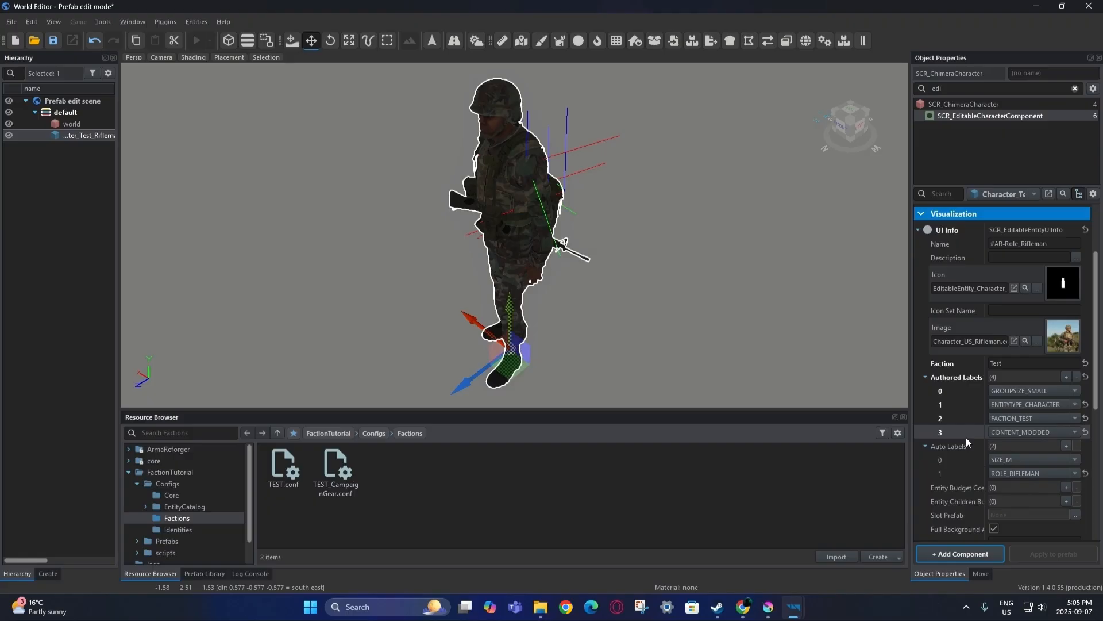
scroll(966, 437, up, 3)
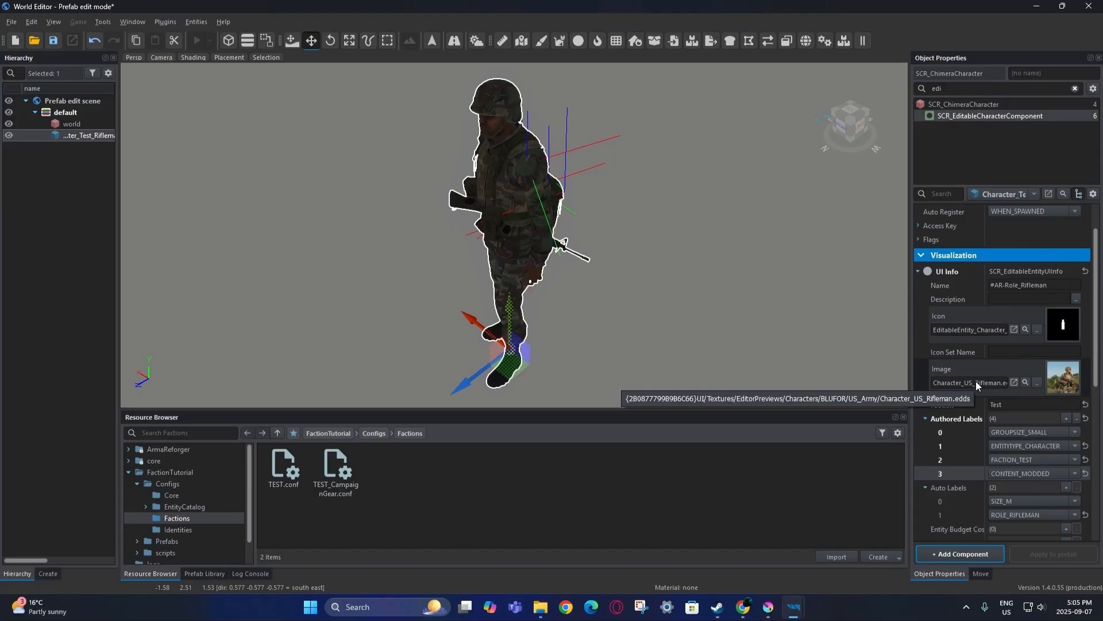
scroll(976, 381, down, 8)
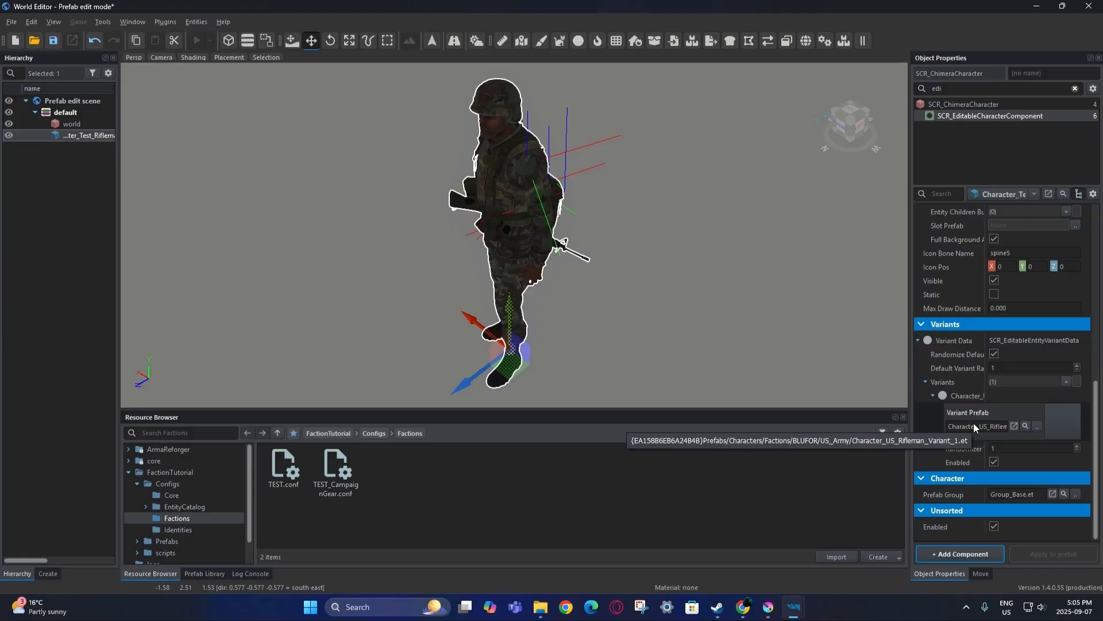
Inherit the US rifleman variant into FactionTutorial as Character_Test_Rifleman_Variant_1.et.
click(1025, 425)
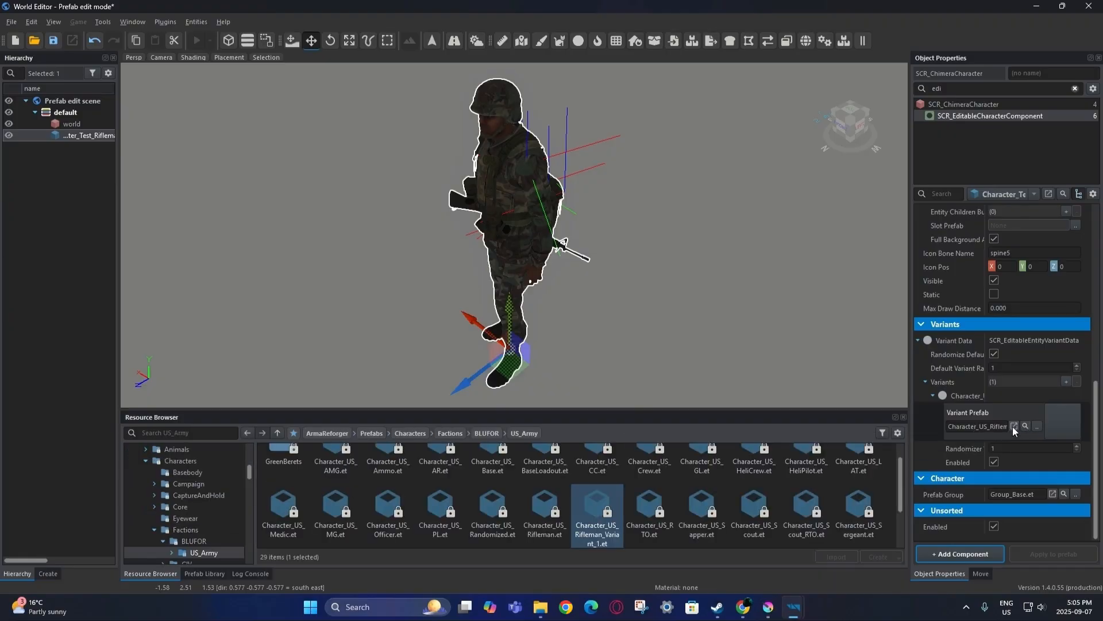
right_click(590, 514)
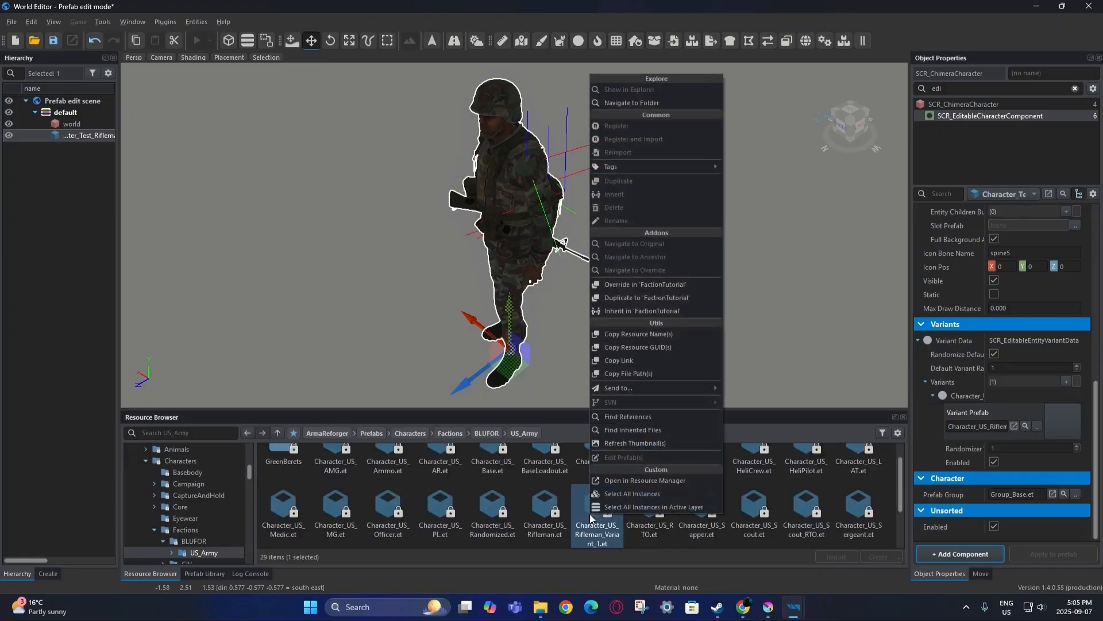
click(616, 318)
click(534, 295)
key(BackSpace)
key(BackSpace)
key(BackSpace)
text(Test_)
click(534, 309)
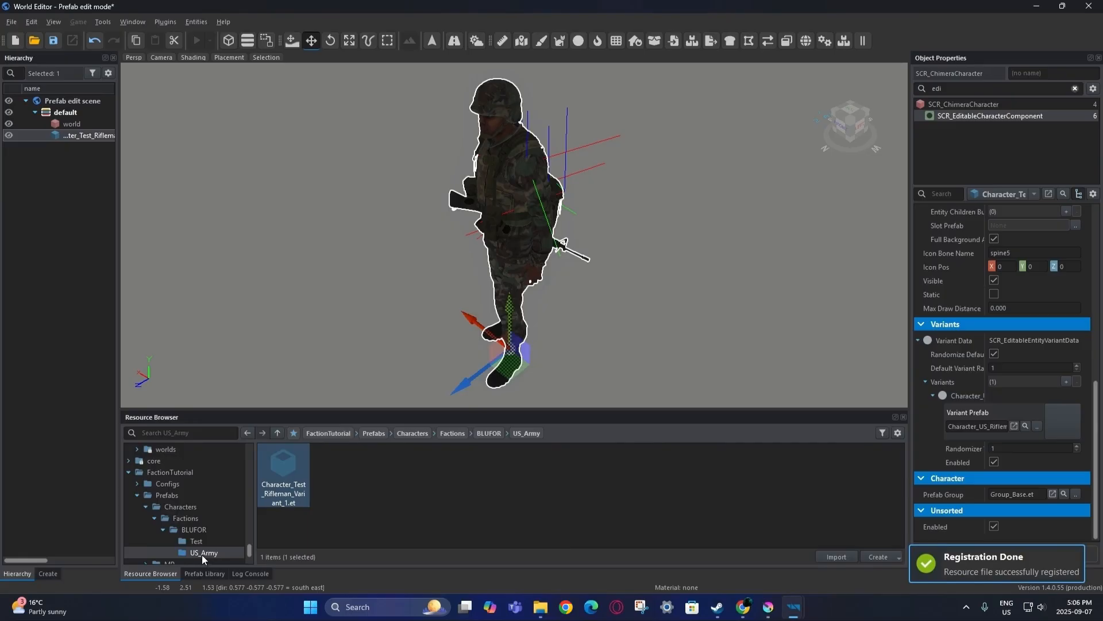
Move the variant into Test, delete the empty US_Army folder, and assign it as Variant Prefab.
drag(291, 477, 219, 541)
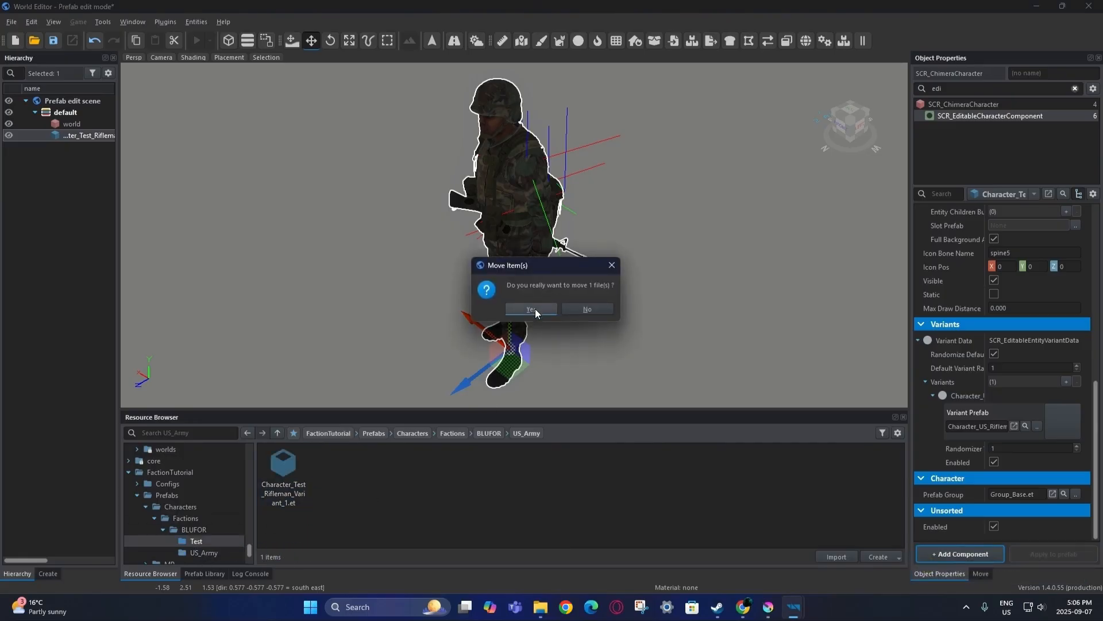
click(536, 309)
right_click(212, 554)
click(242, 474)
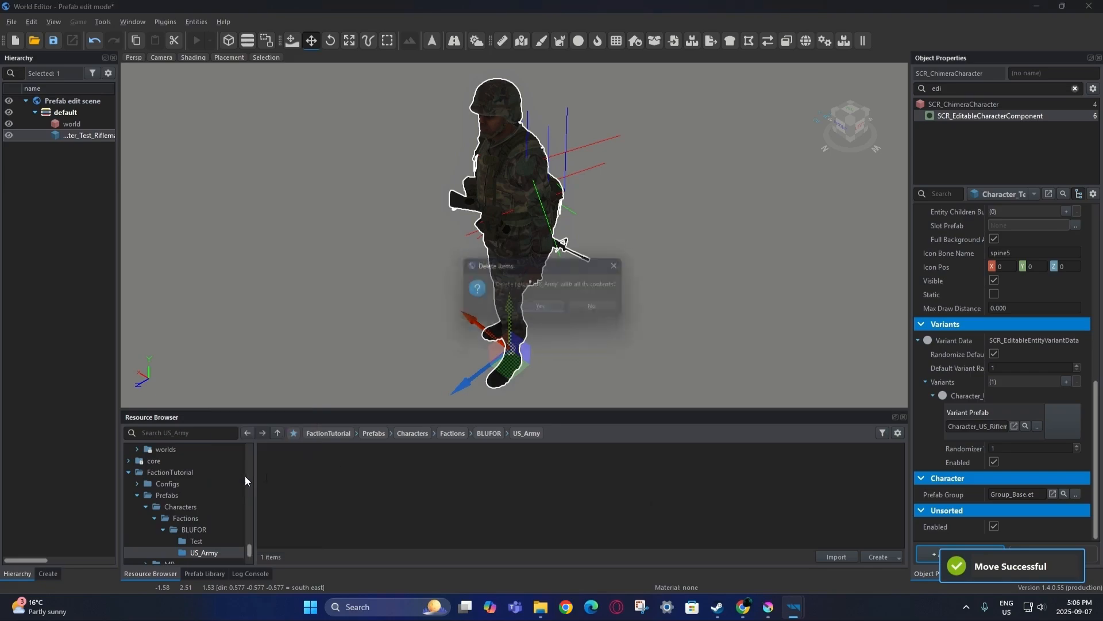
click(556, 309)
click(222, 540)
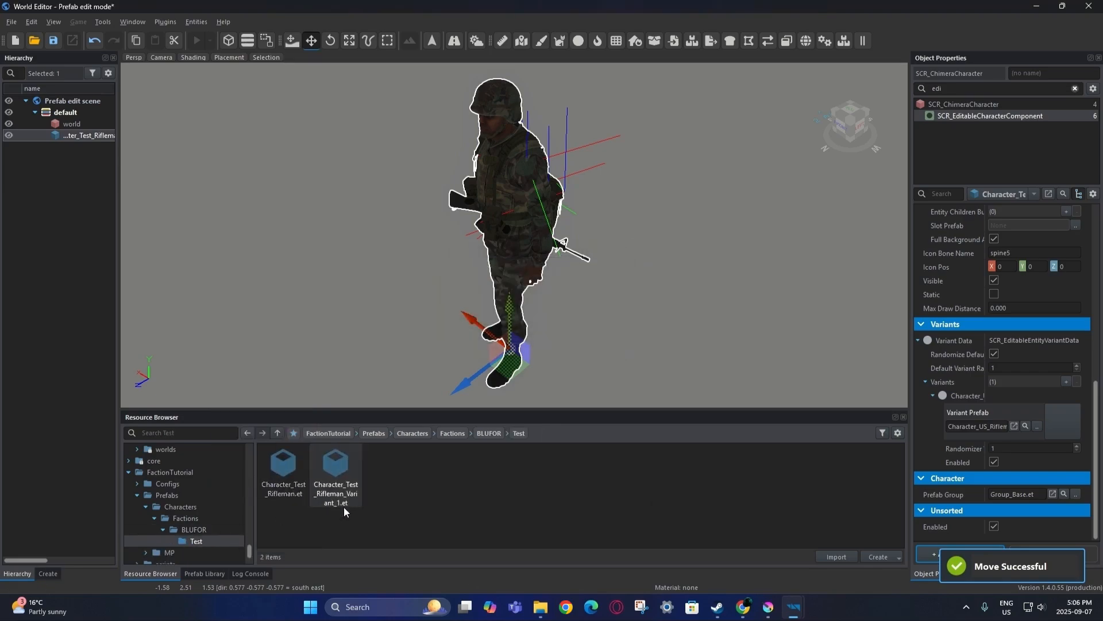
drag(373, 498, 1009, 430)
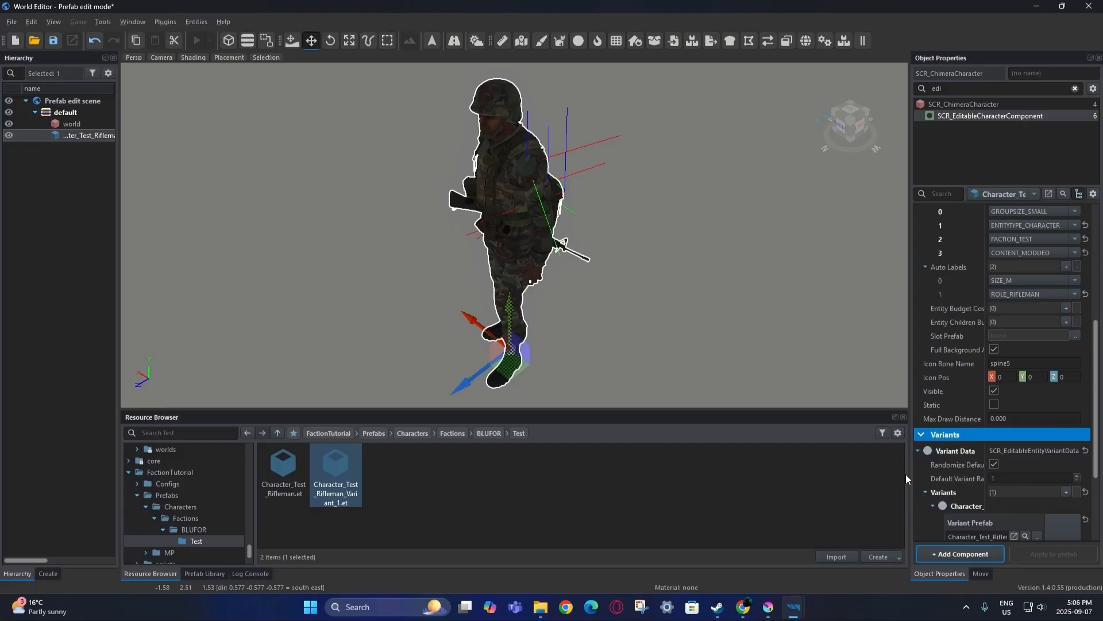
Set the Faction affiliation component's value to Test and save the prefab.
scroll(971, 315, up, 5)
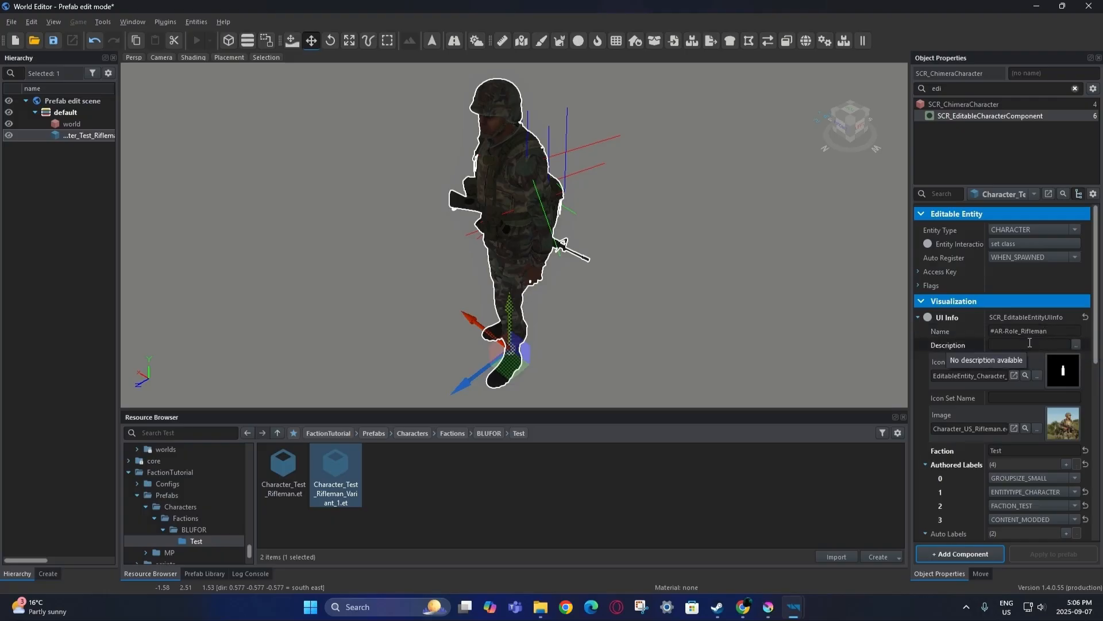
double_click(960, 88)
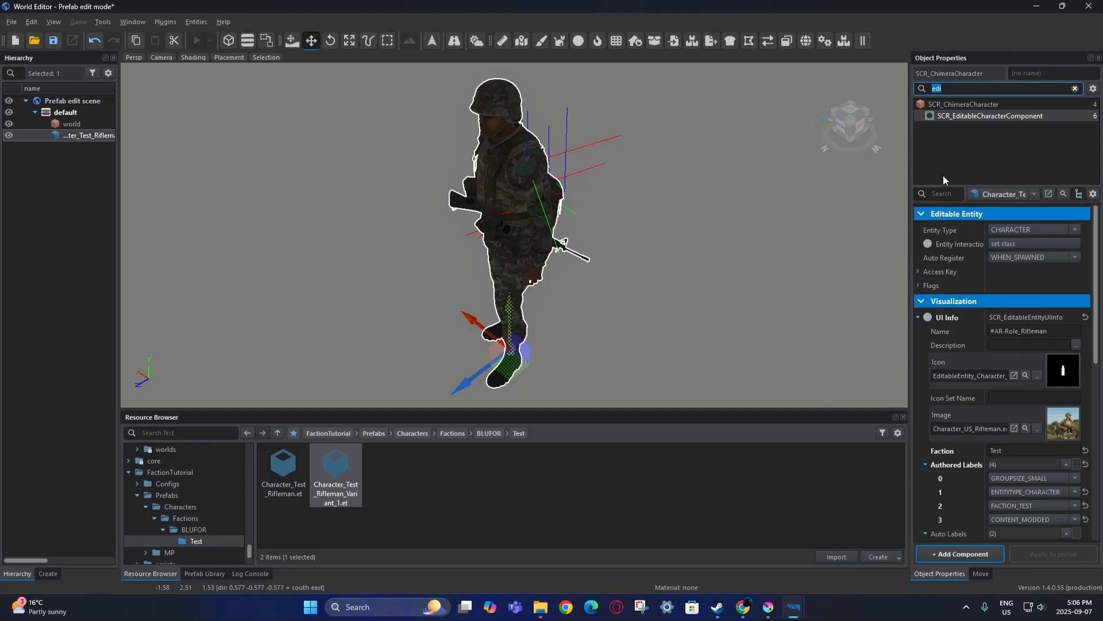
text(fac)
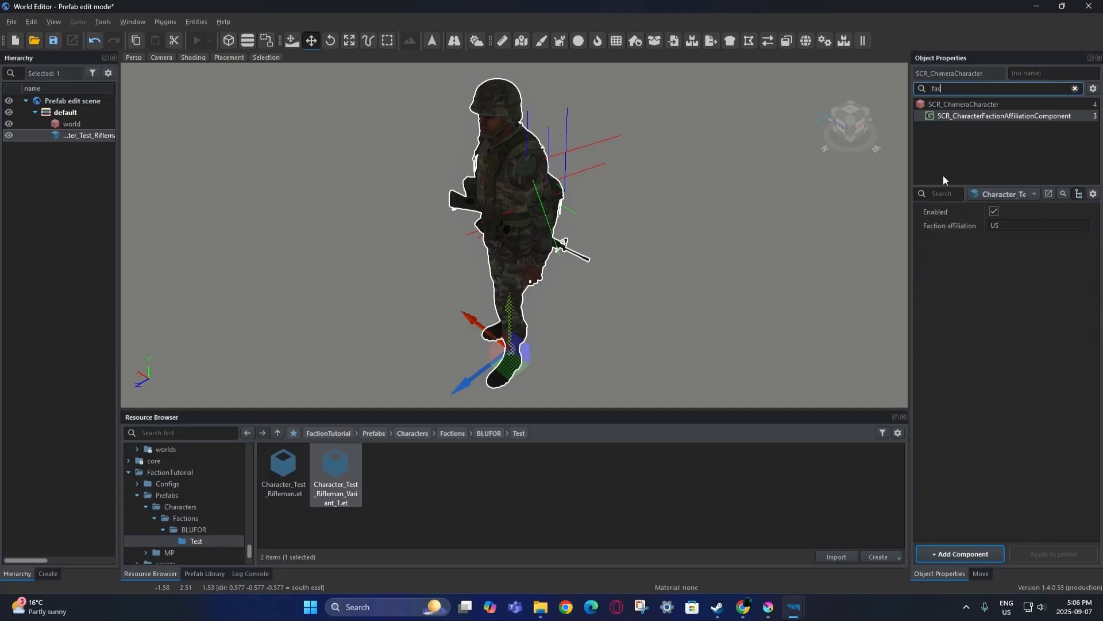
click(993, 226)
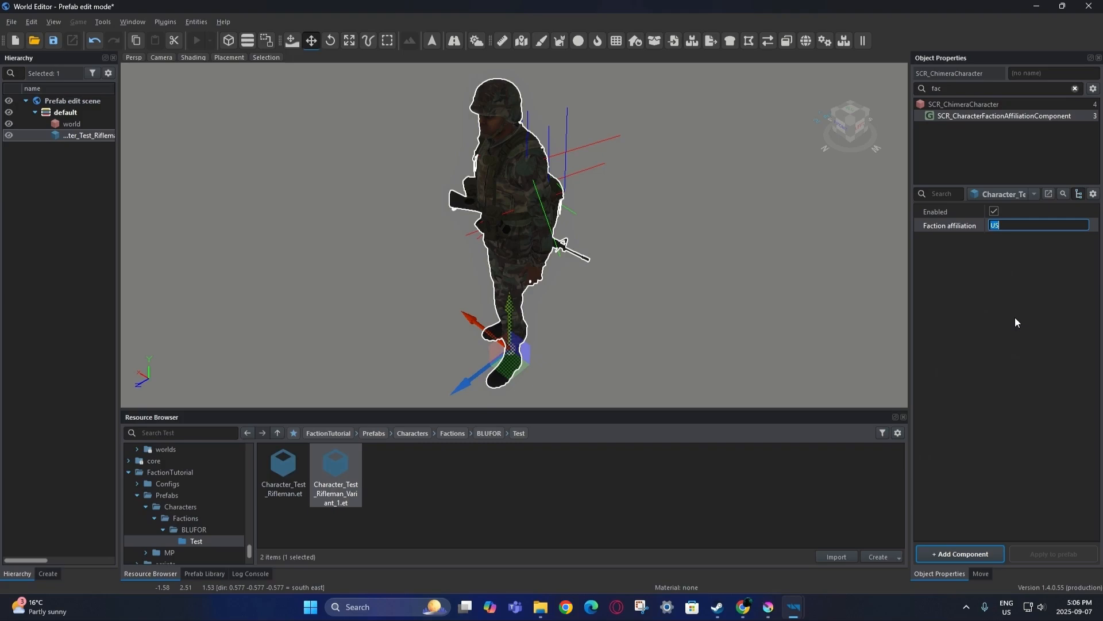
text(Test)
key(Return)
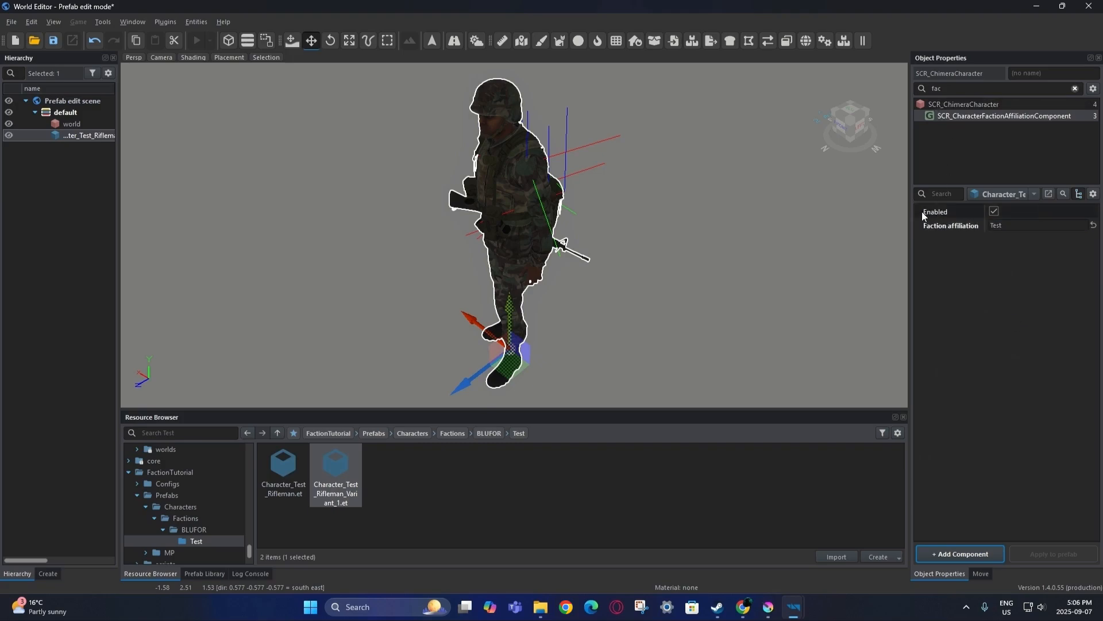
key(ctrl+s)
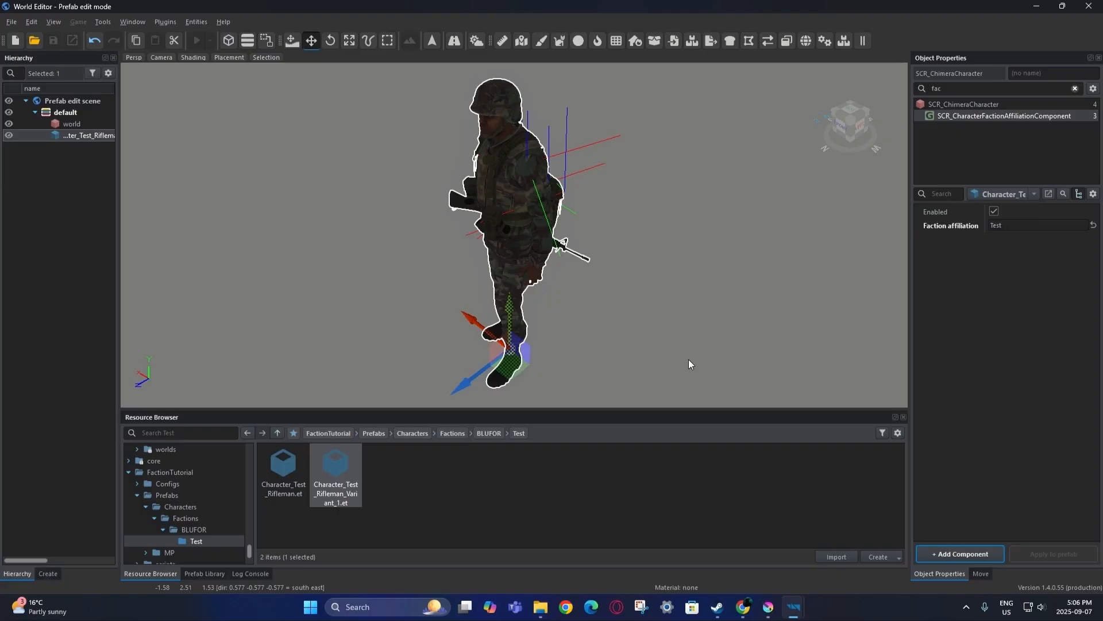
Inspect BaseLoadoutManagerComponent's Hat, Jacket, ArmoredVest and Pants slots, then clear the component filter.
click(917, 93)
key(BackSpace)
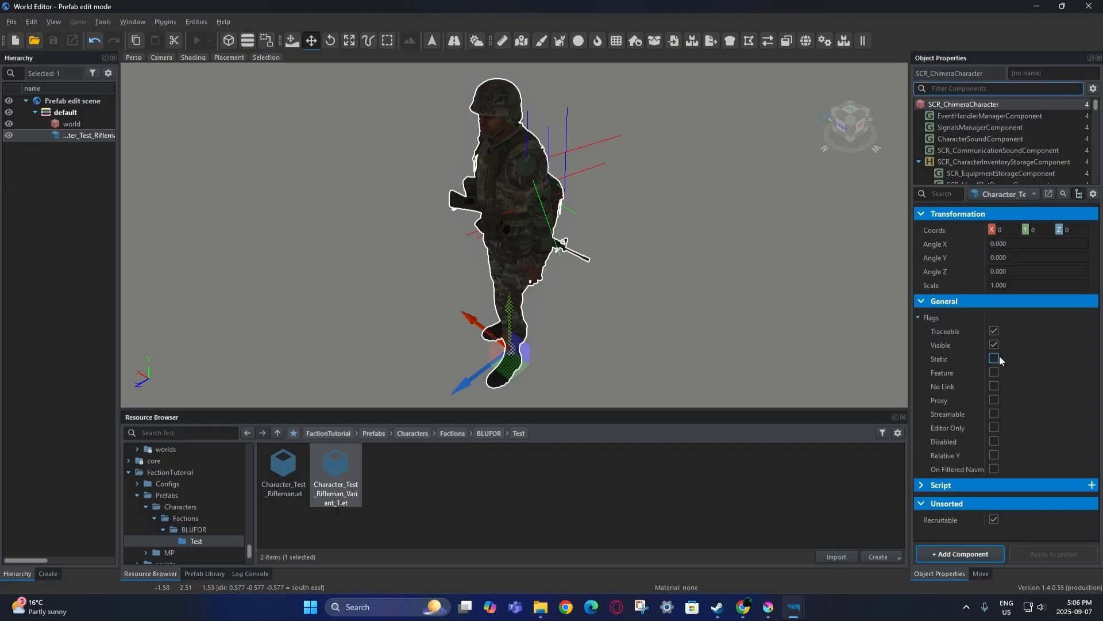
text(base)
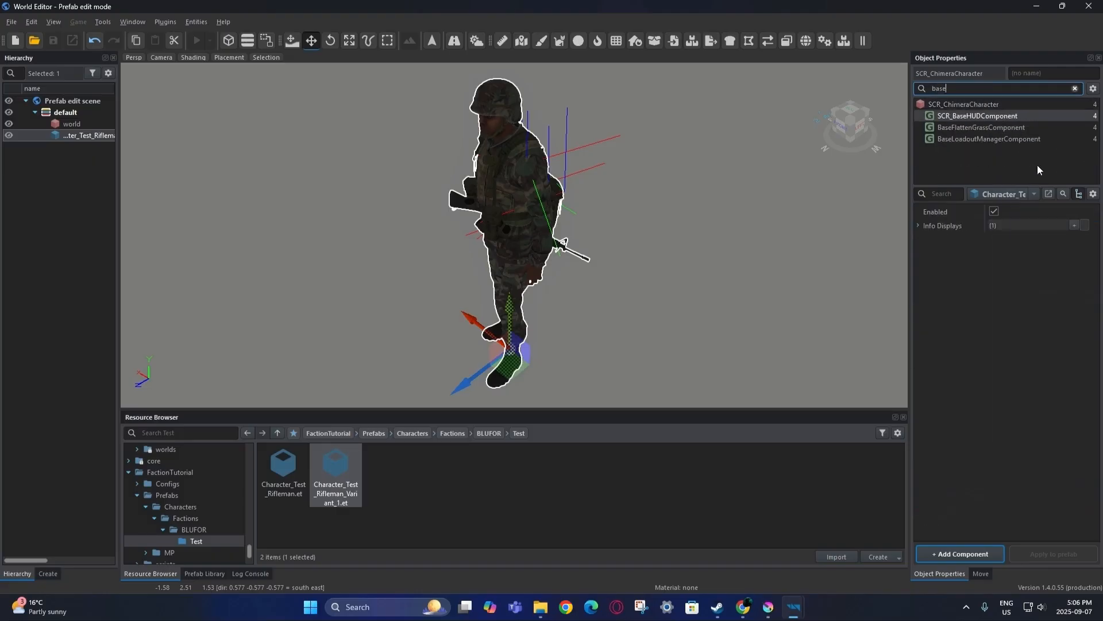
click(1018, 138)
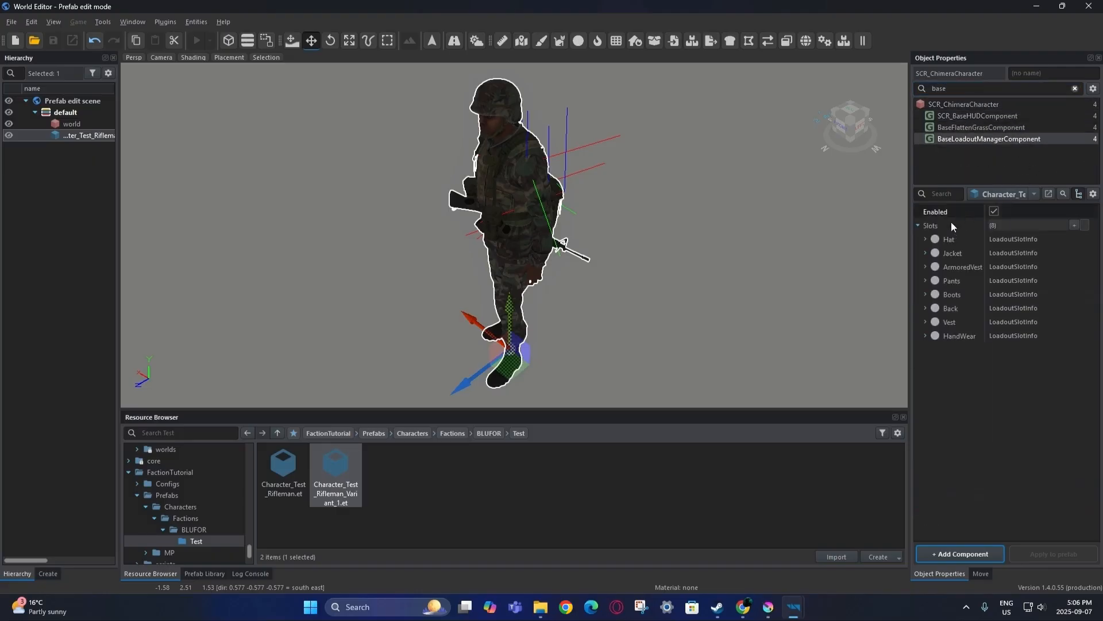
click(925, 239)
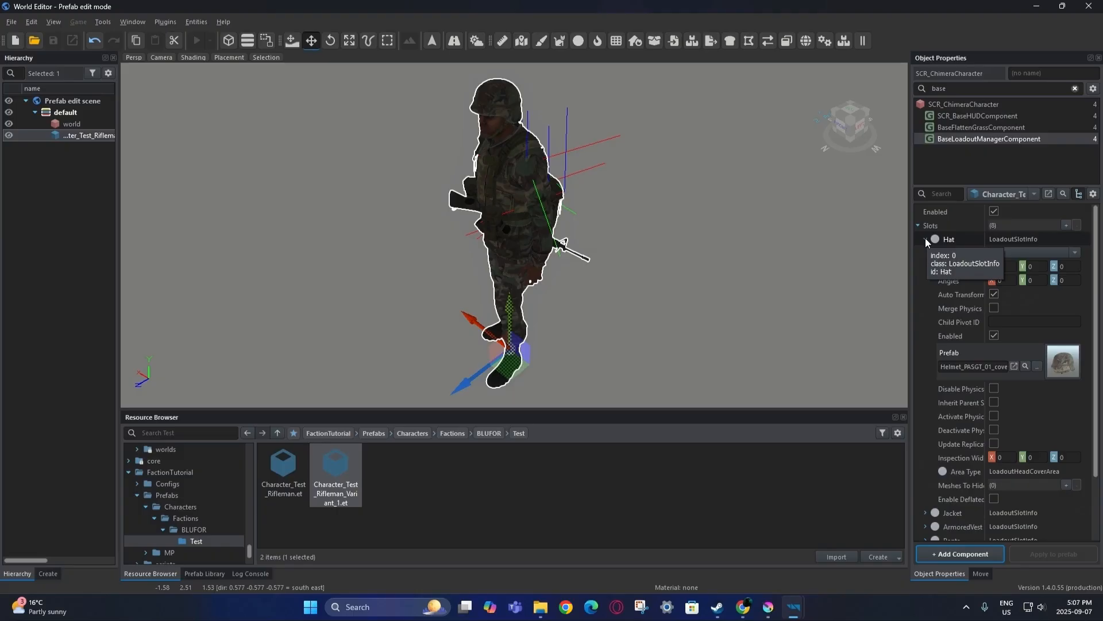
click(925, 238)
click(925, 253)
click(925, 253)
click(925, 267)
click(925, 267)
click(925, 281)
click(925, 280)
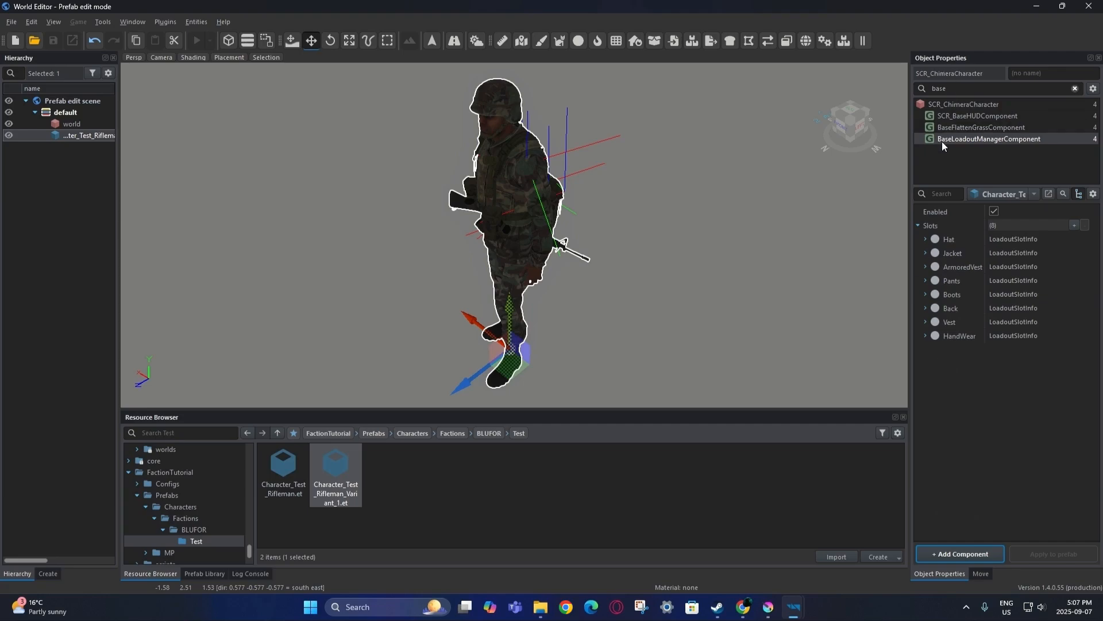
click(1074, 89)
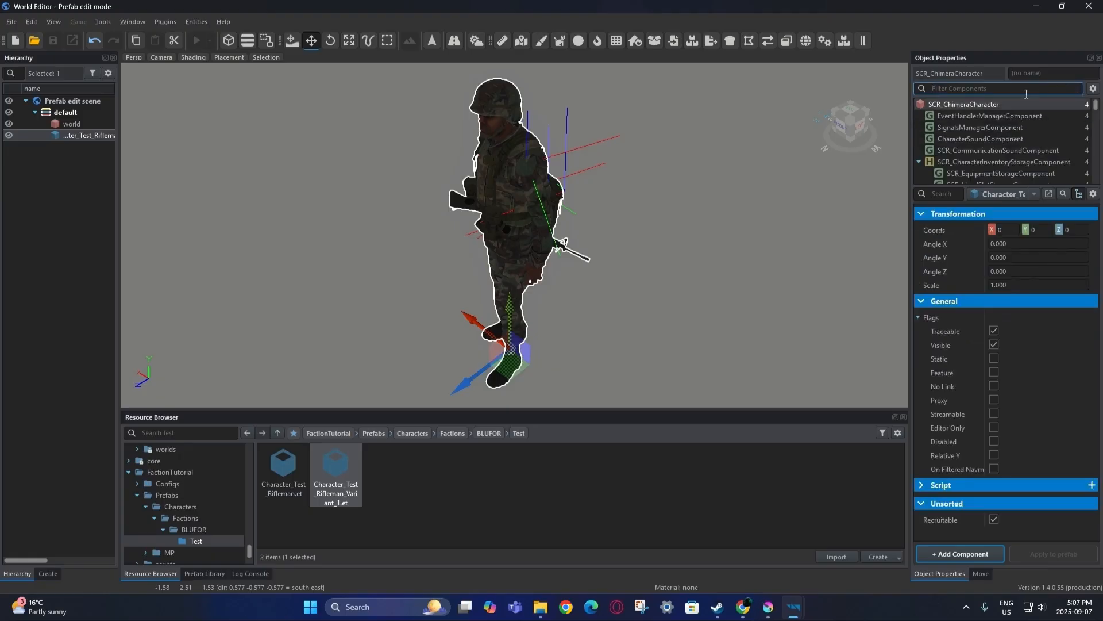
Review the first ItemsInitConf in SCR_InventoryStorageManagerComponent, then filter components for 'iden'.
text(inven)
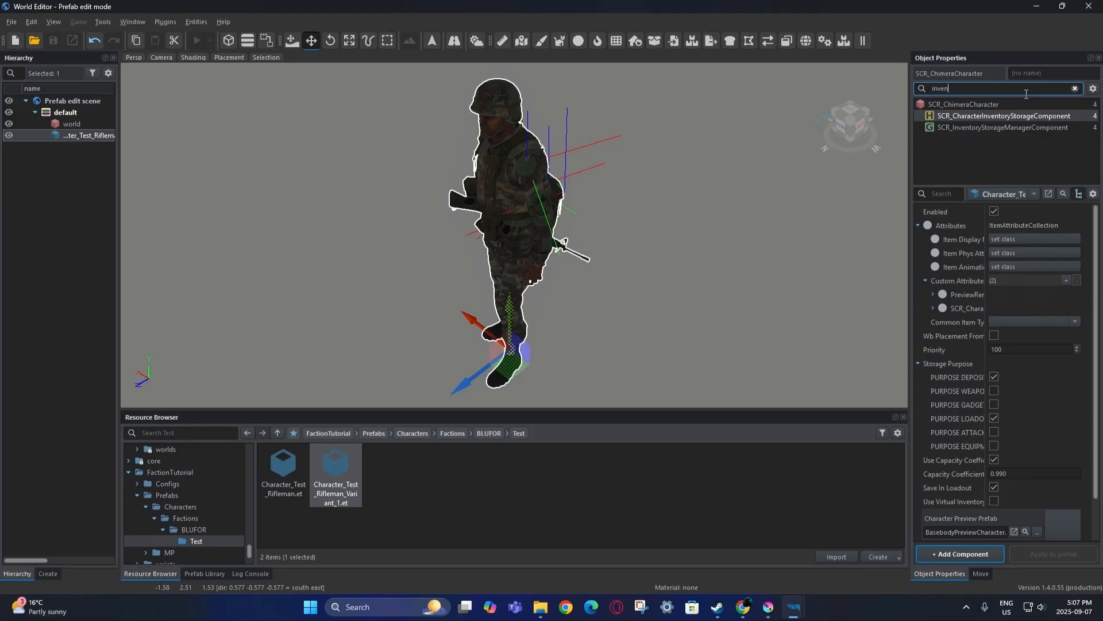
click(1019, 128)
click(925, 239)
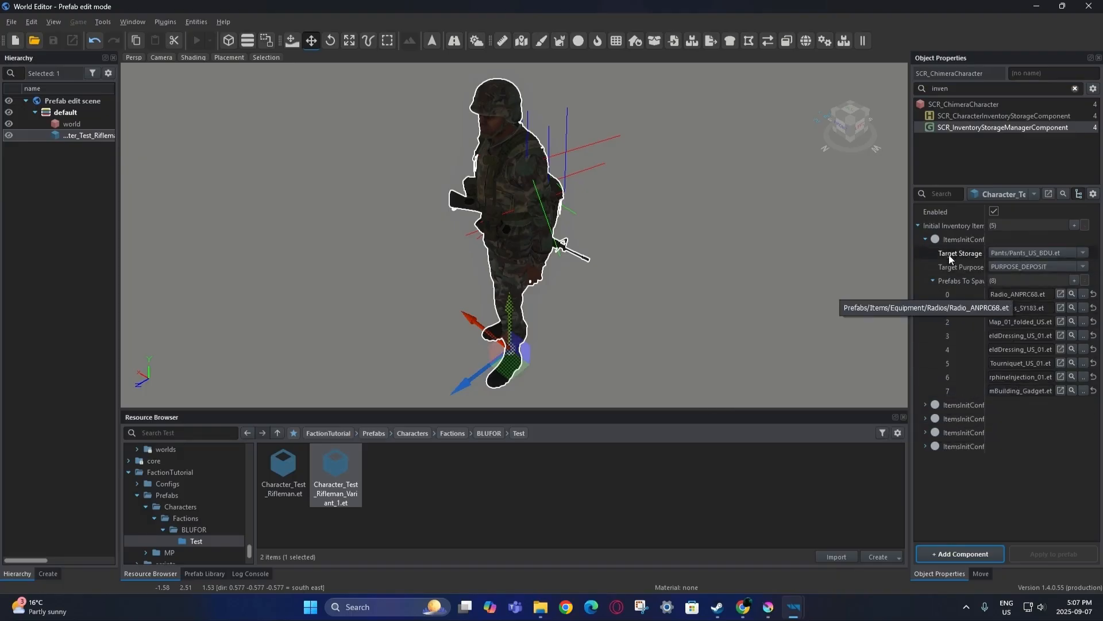
click(925, 239)
click(923, 239)
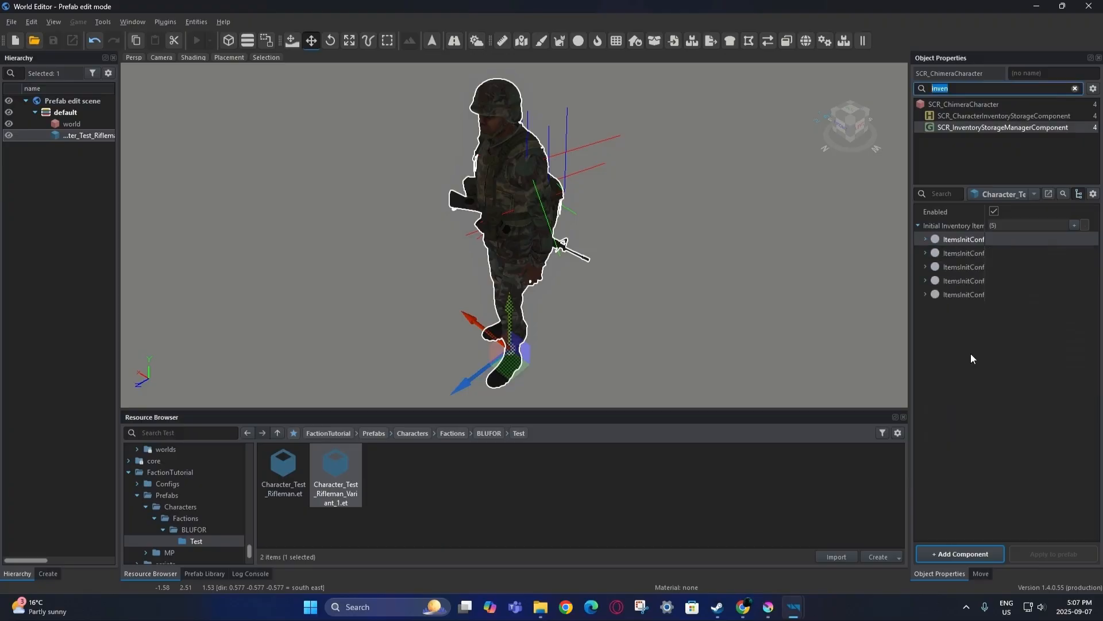
text(i)
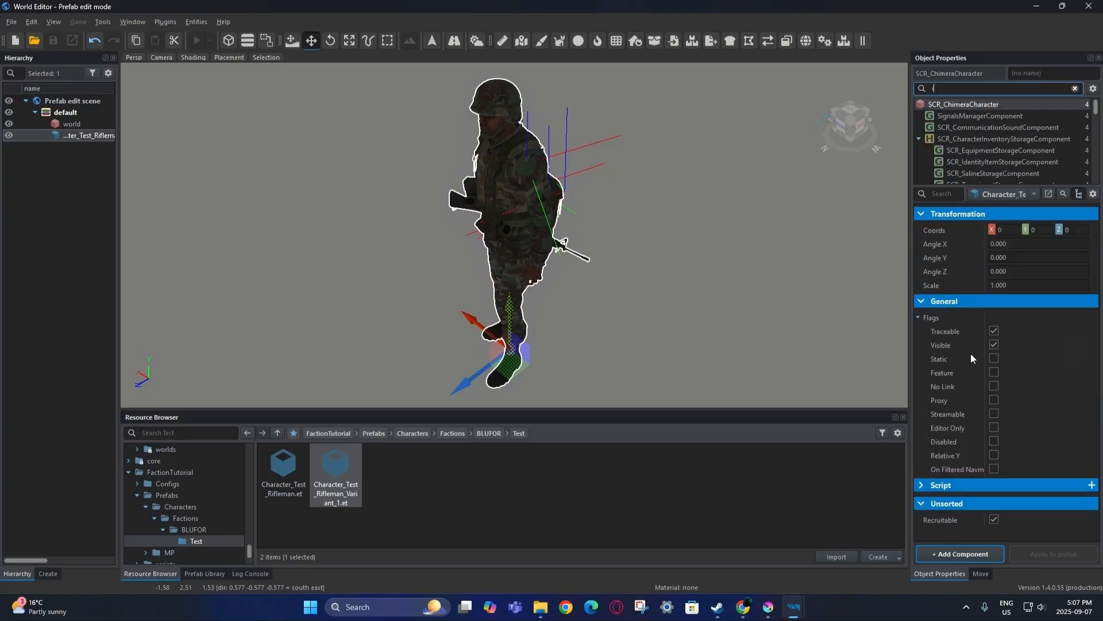
text(den)
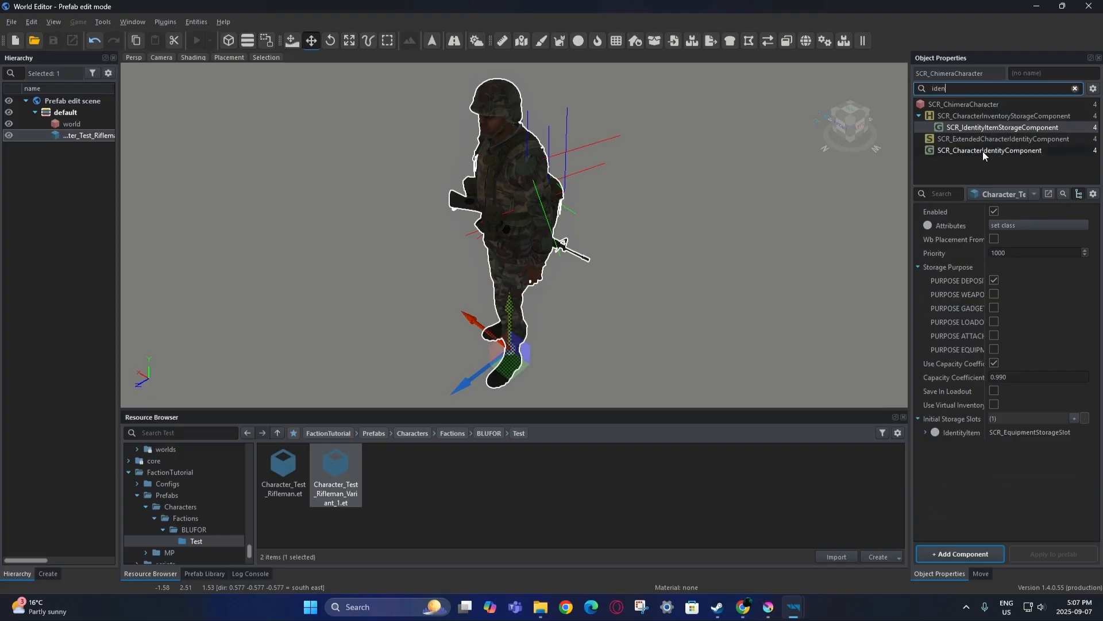
Change the character identity's head to Head_Asian_02.et.
click(982, 152)
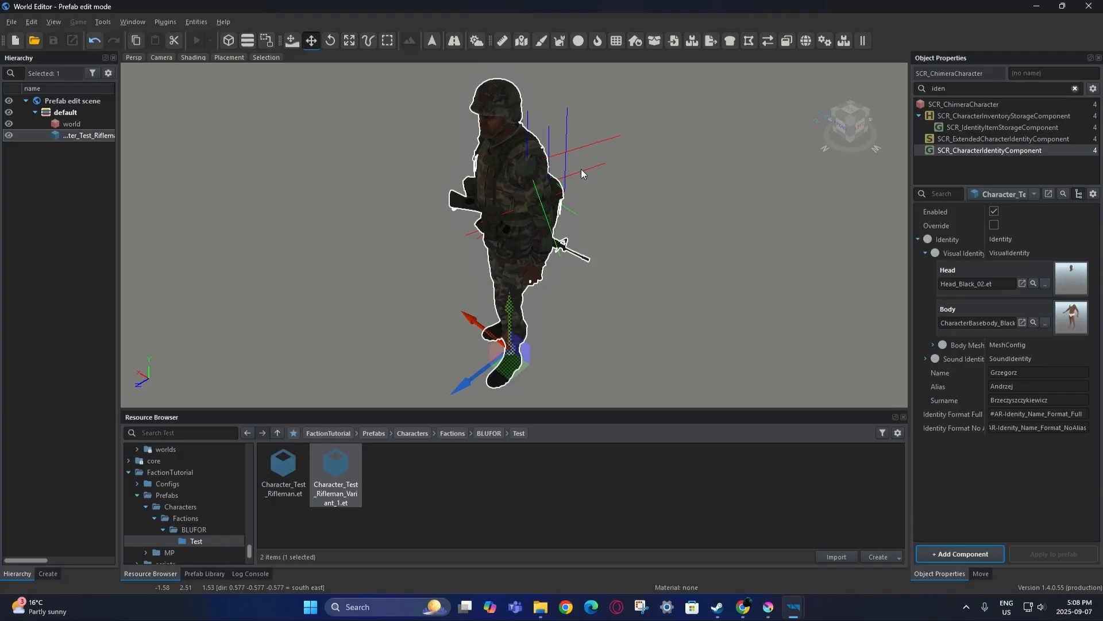
click(1045, 284)
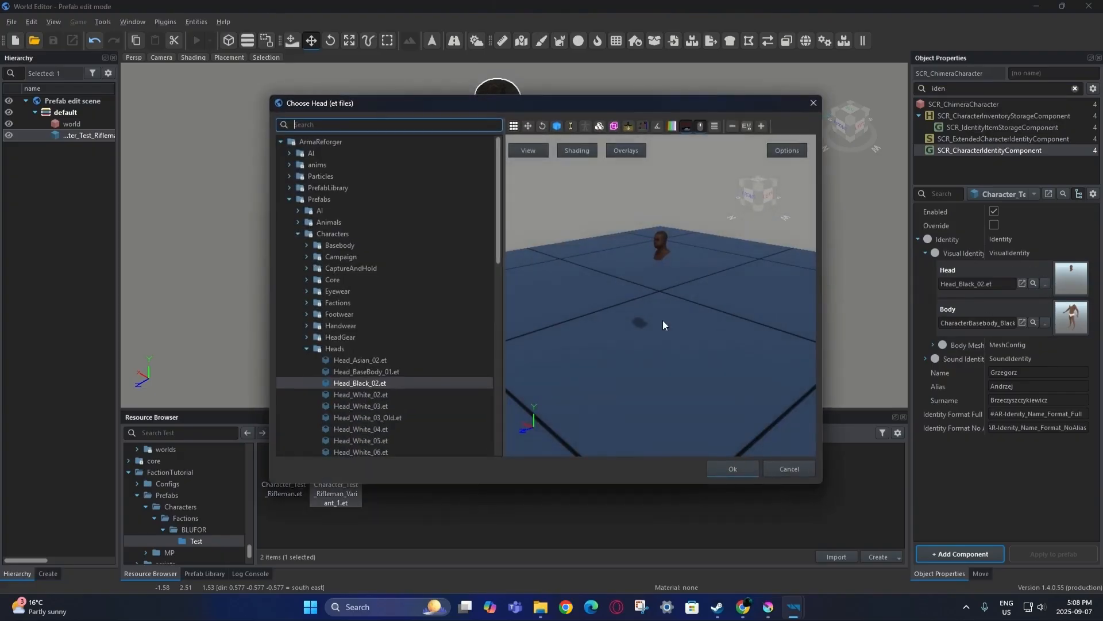
click(457, 360)
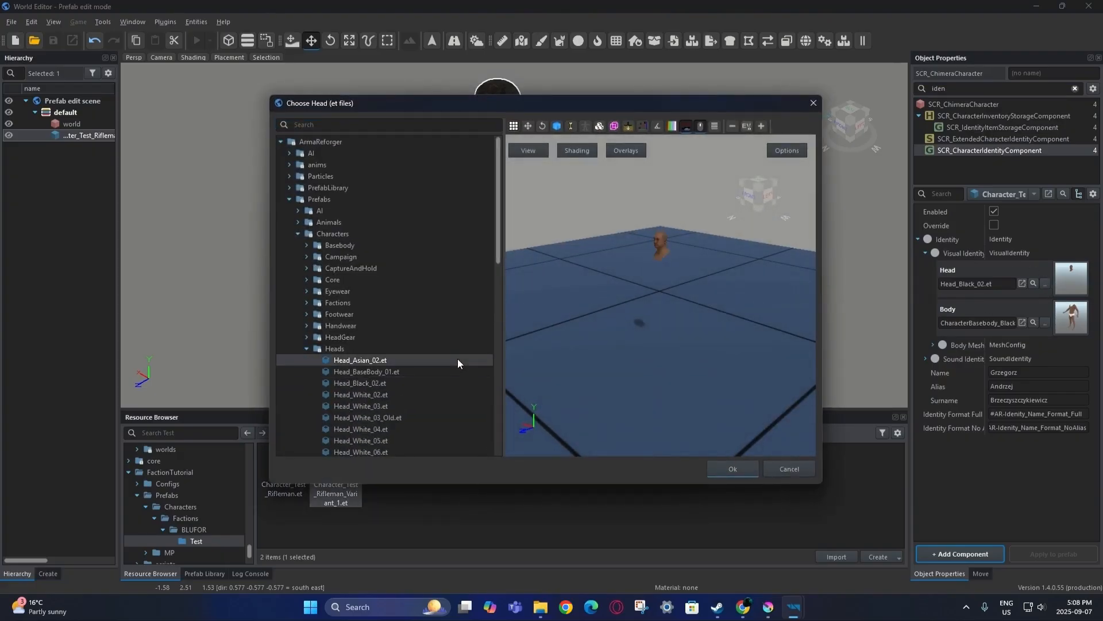
click(727, 469)
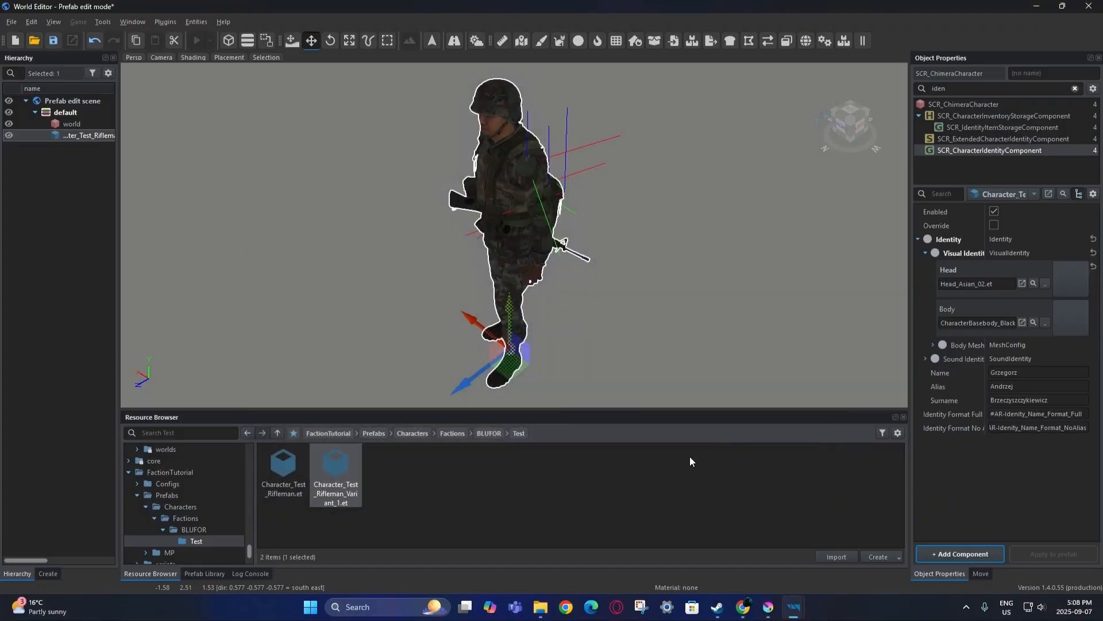
Change the body to CharacterBasebody_Asian_02.et and save the prefab.
click(1046, 323)
click(408, 257)
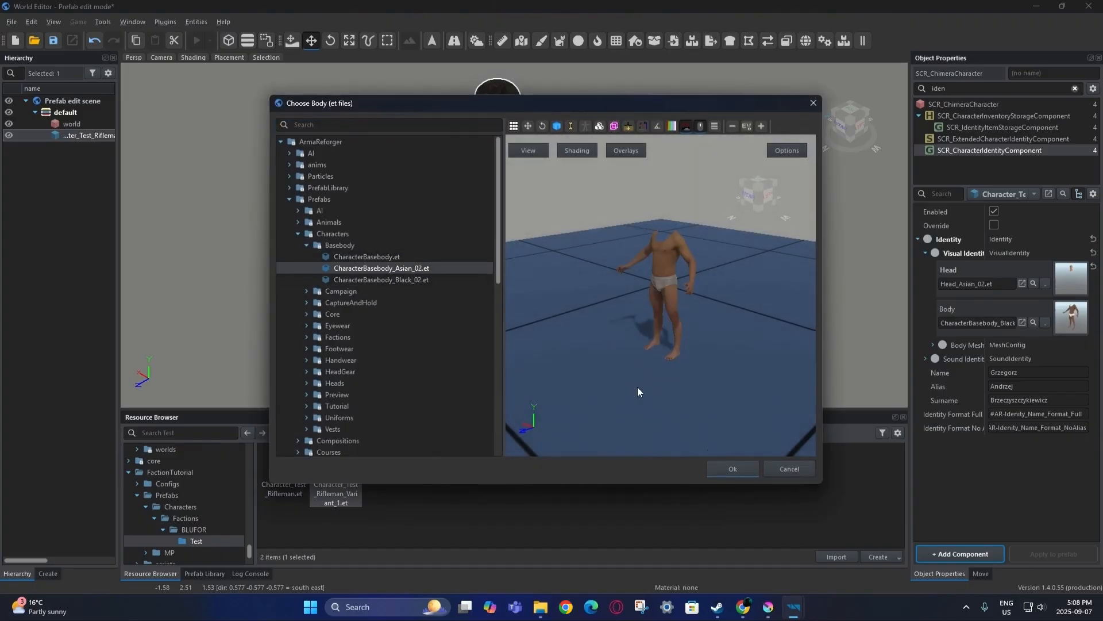
click(728, 467)
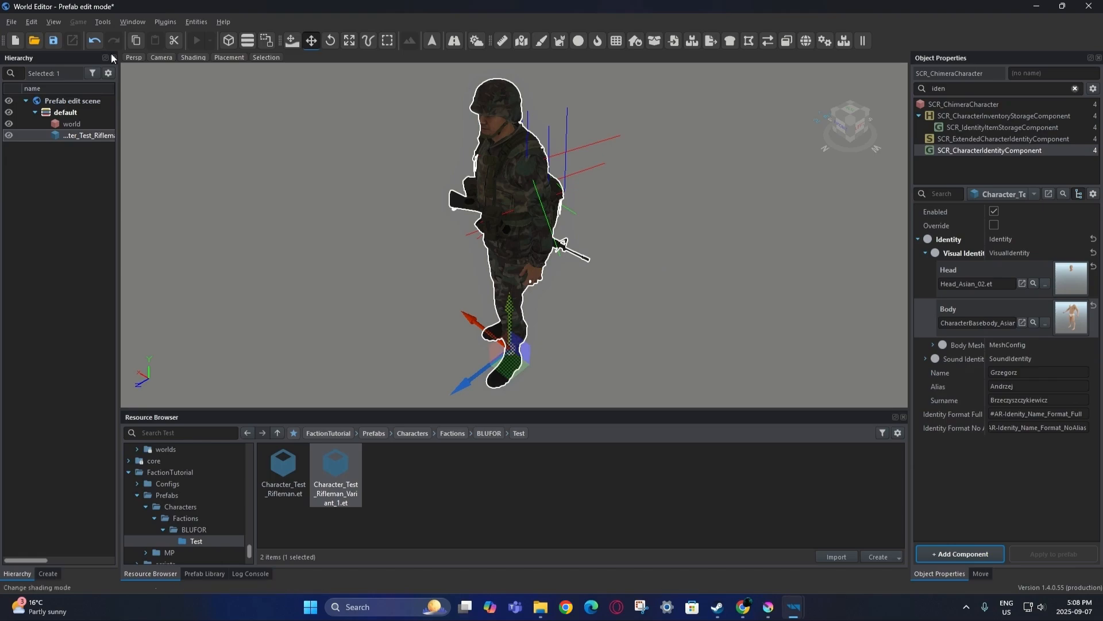
key(ctrl+s)
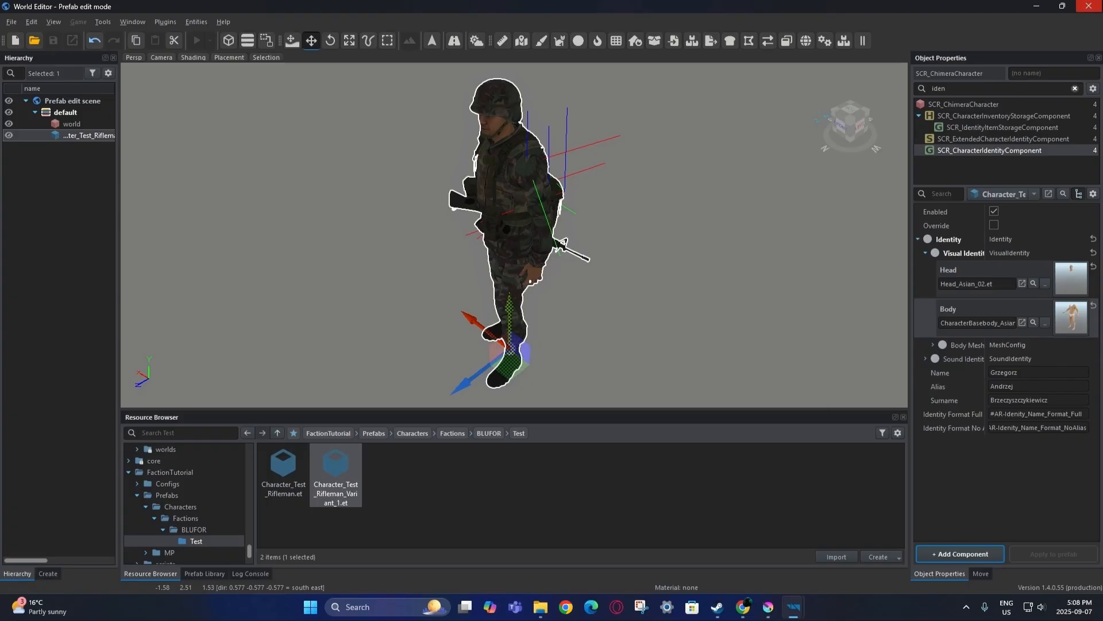
Close the rifleman editor and tab, and open Character_Test_Rifleman_Variant_1 for editing.
click(1089, 6)
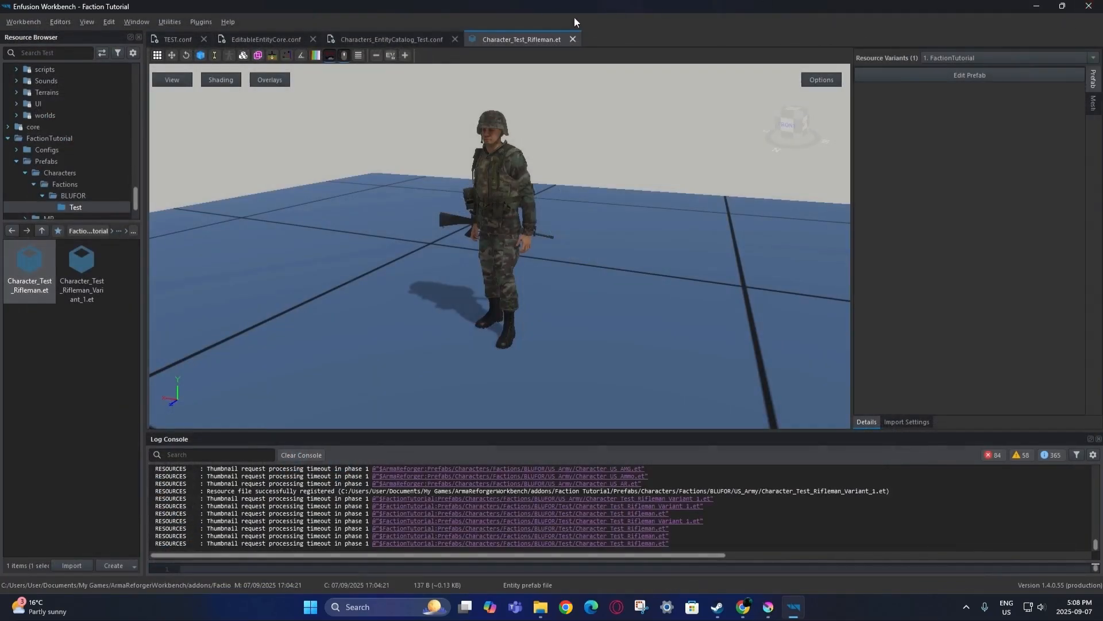
click(574, 39)
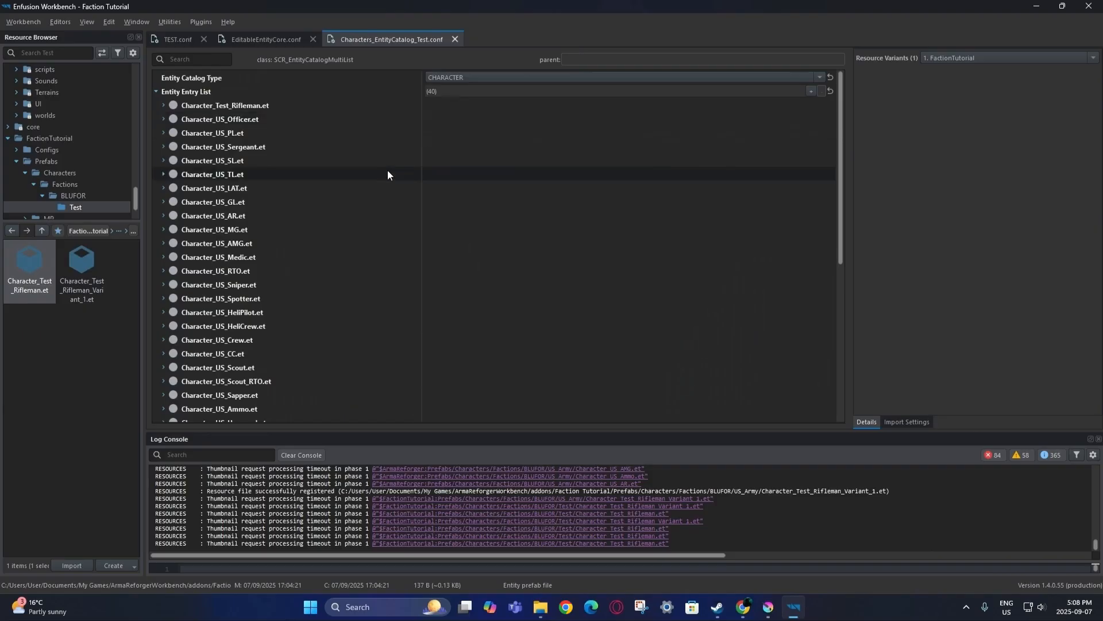
double_click(81, 293)
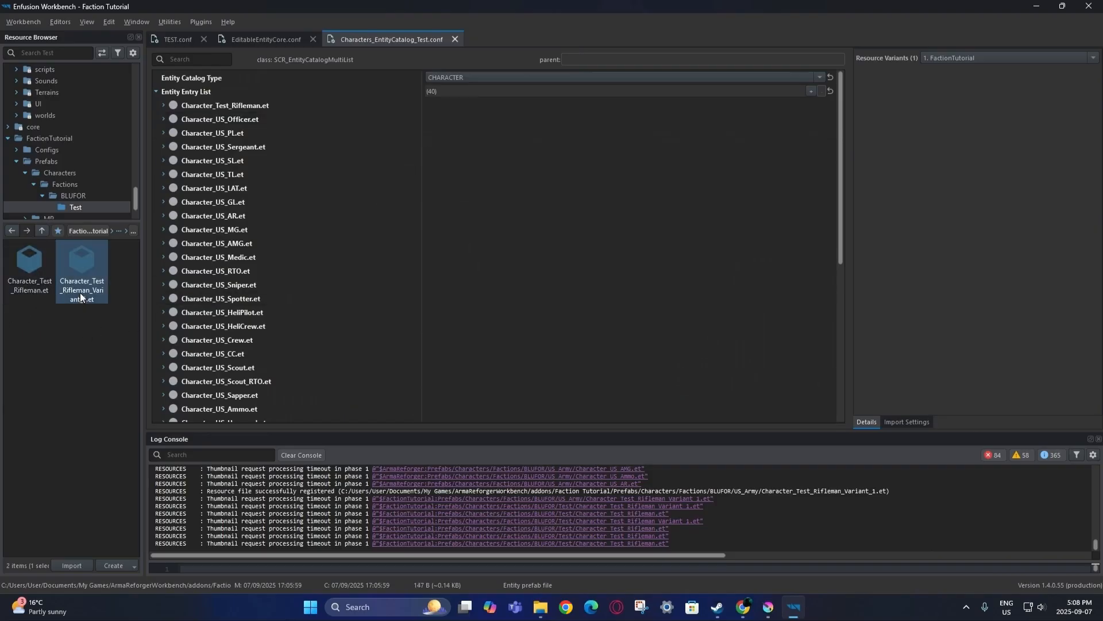
click(1041, 78)
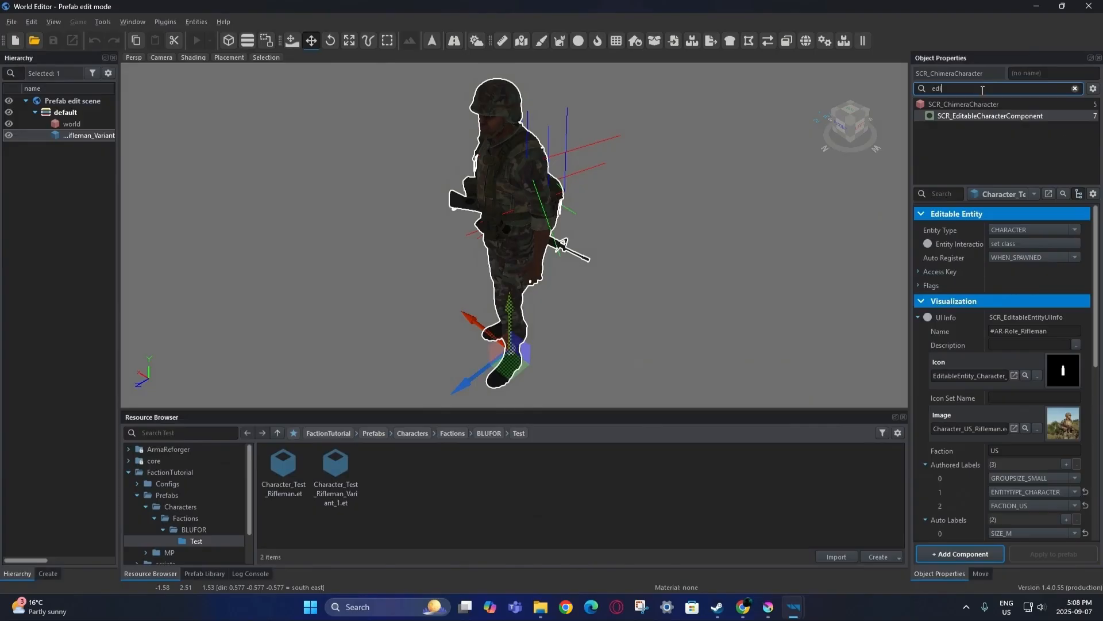
Set the variant's faction to Test and assign Character_Test_Rifleman.et as its variant prefab.
scroll(1011, 402, down, 1)
double_click(1011, 404)
text(Test)
key(Return)
scroll(1005, 425, down, 7)
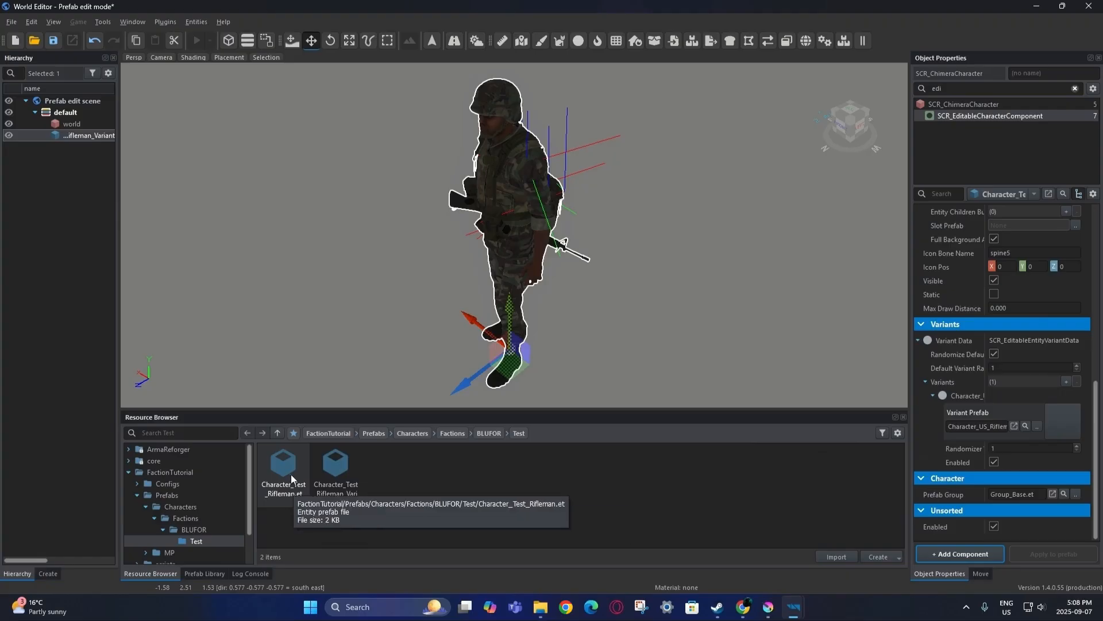
drag(296, 480, 980, 428)
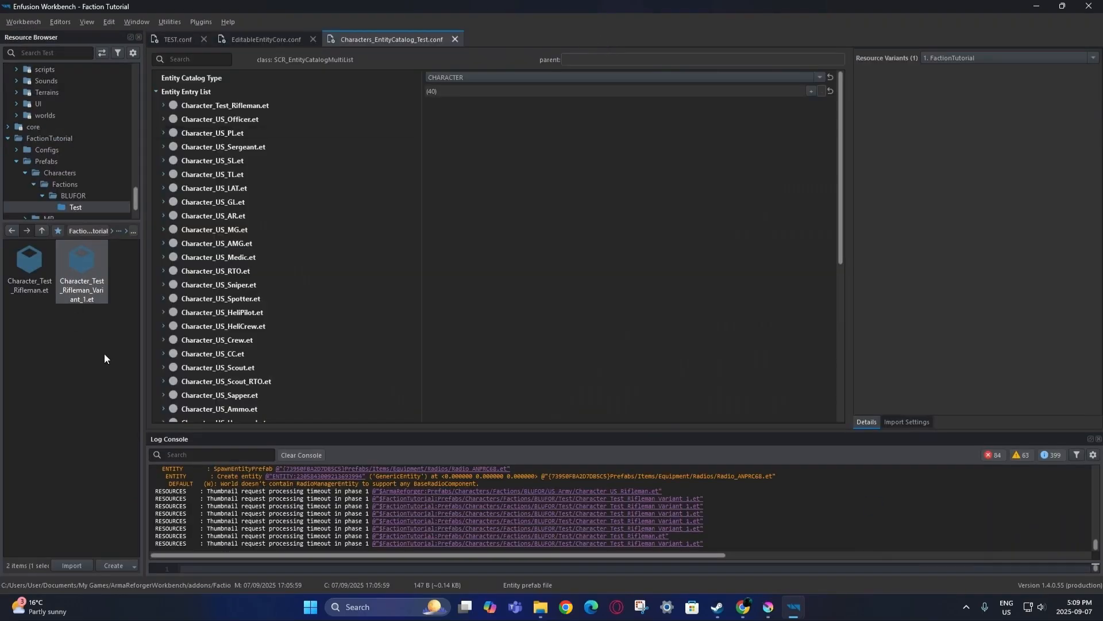
click(105, 353)
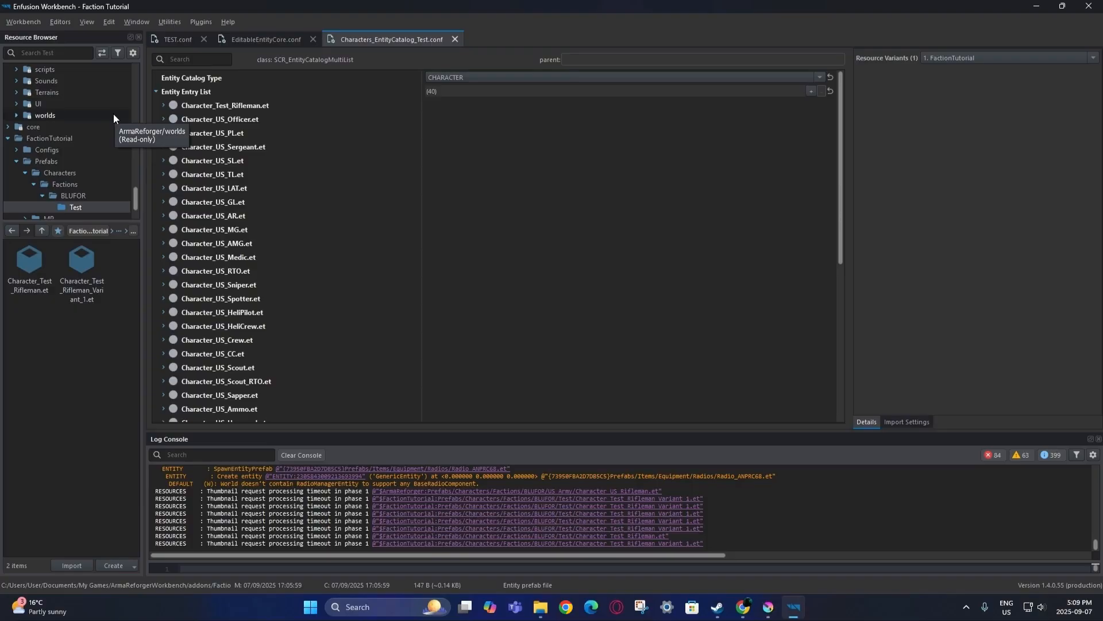
Browse the MP Managers folders from FactionManager_Editor.et over to the original Loadouts folder.
scroll(102, 152, up, 10)
scroll(100, 152, down, 10)
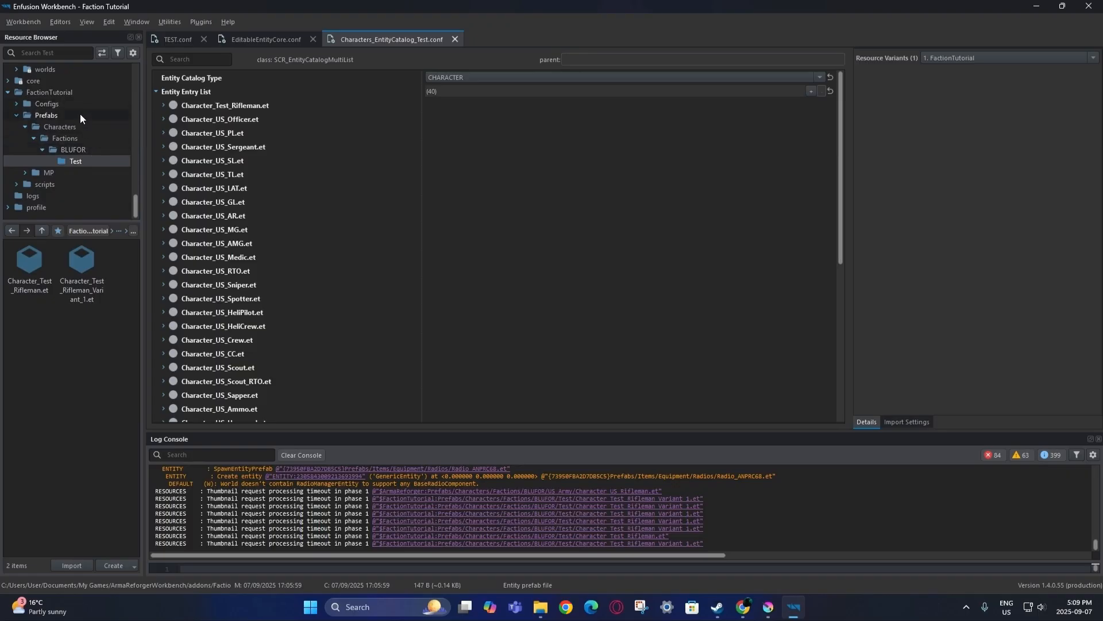
click(77, 173)
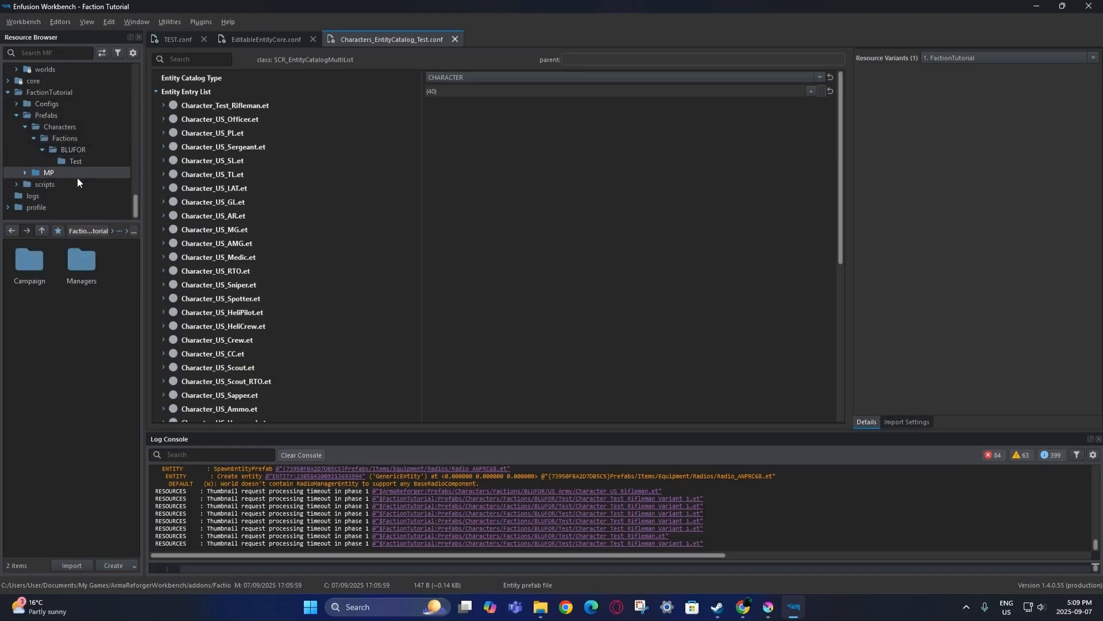
double_click(65, 274)
double_click(46, 275)
right_click(45, 275)
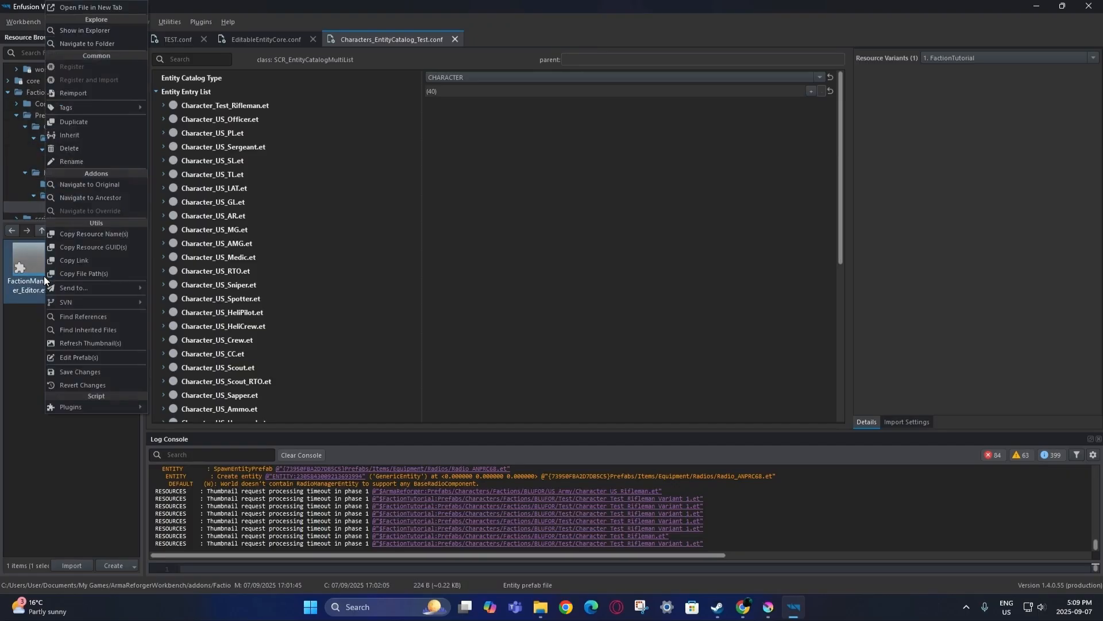
click(112, 185)
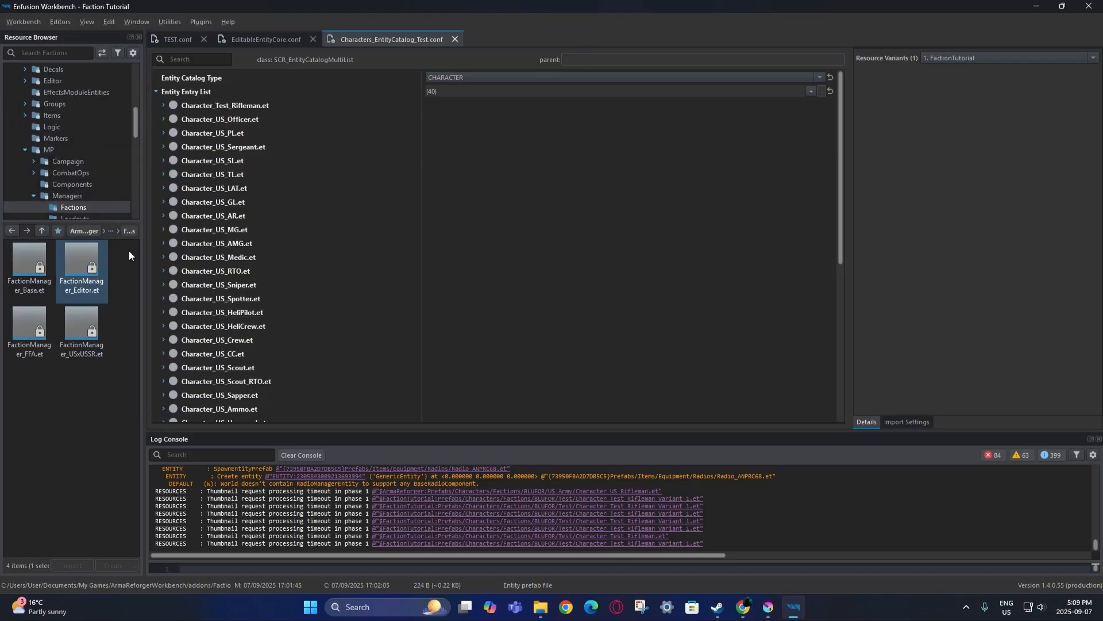
scroll(111, 172, down, 1)
click(108, 184)
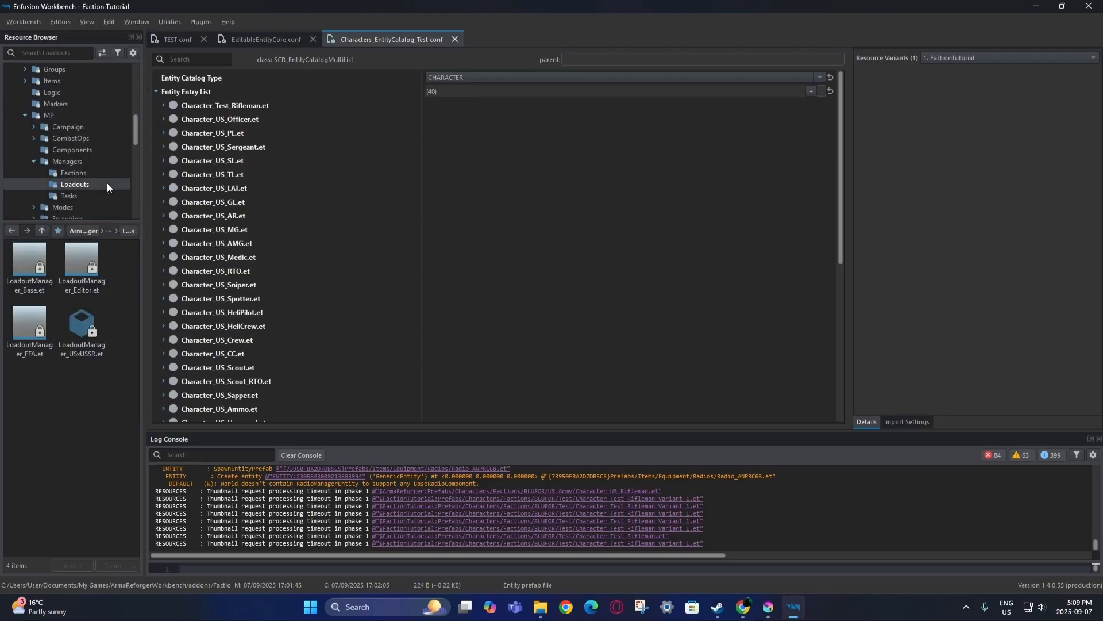
Override LoadoutManager_Editor.et into FactionTutorial and open the copy in prefab edit mode.
right_click(84, 272)
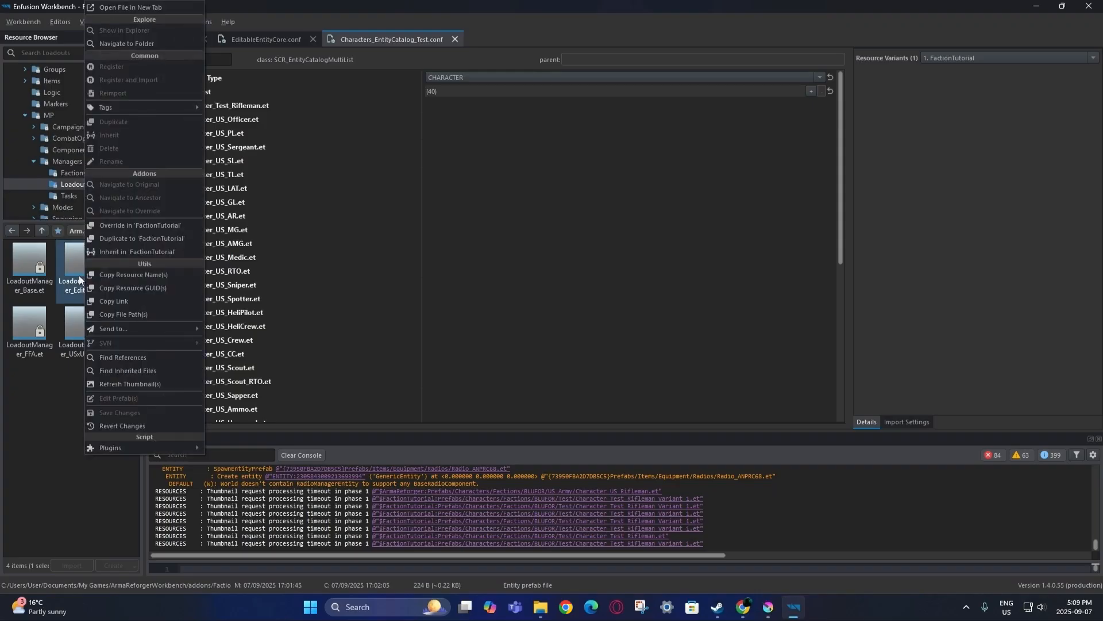
click(123, 227)
double_click(30, 270)
click(1007, 74)
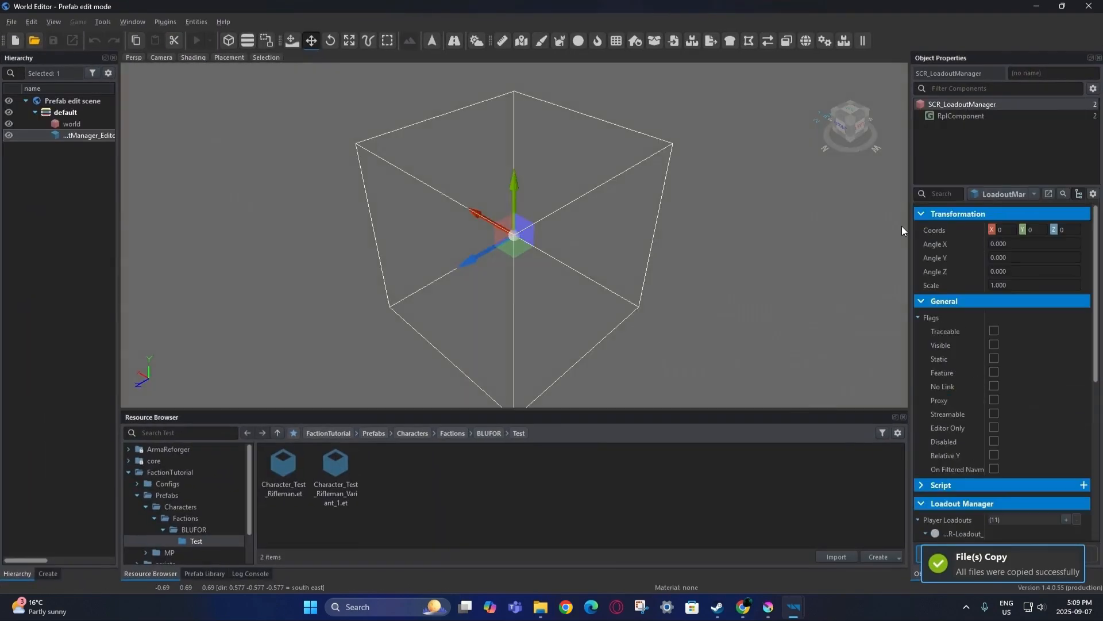
Add two new player loadouts to the loadout manager: a faction loadout and an arsenal loadout.
scroll(930, 367, down, 6)
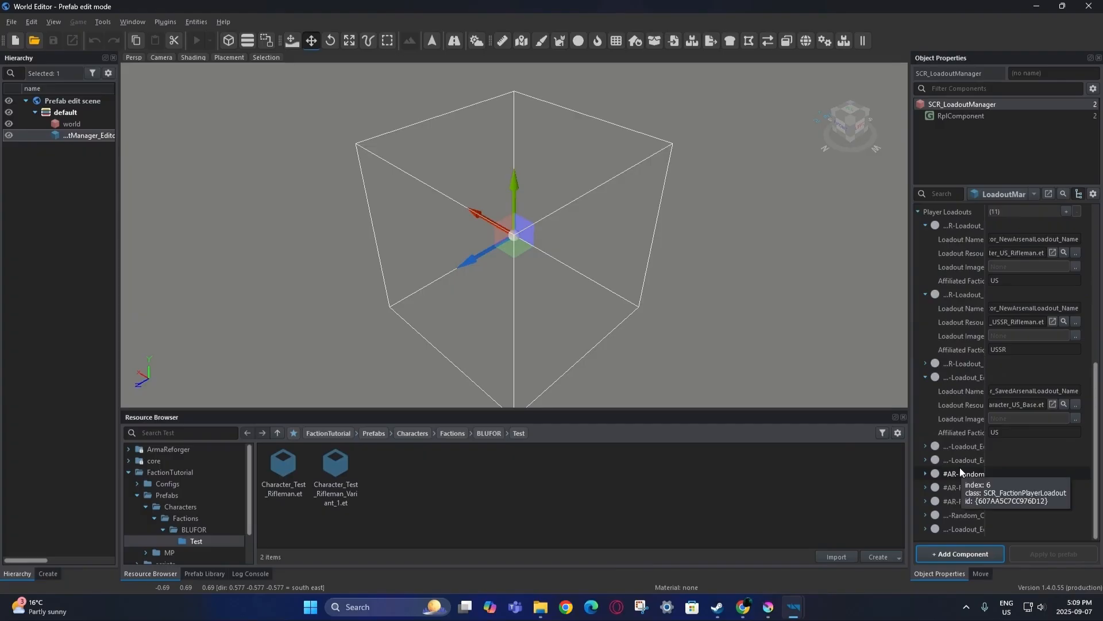
scroll(960, 467, up, 2)
scroll(968, 285, down, 1)
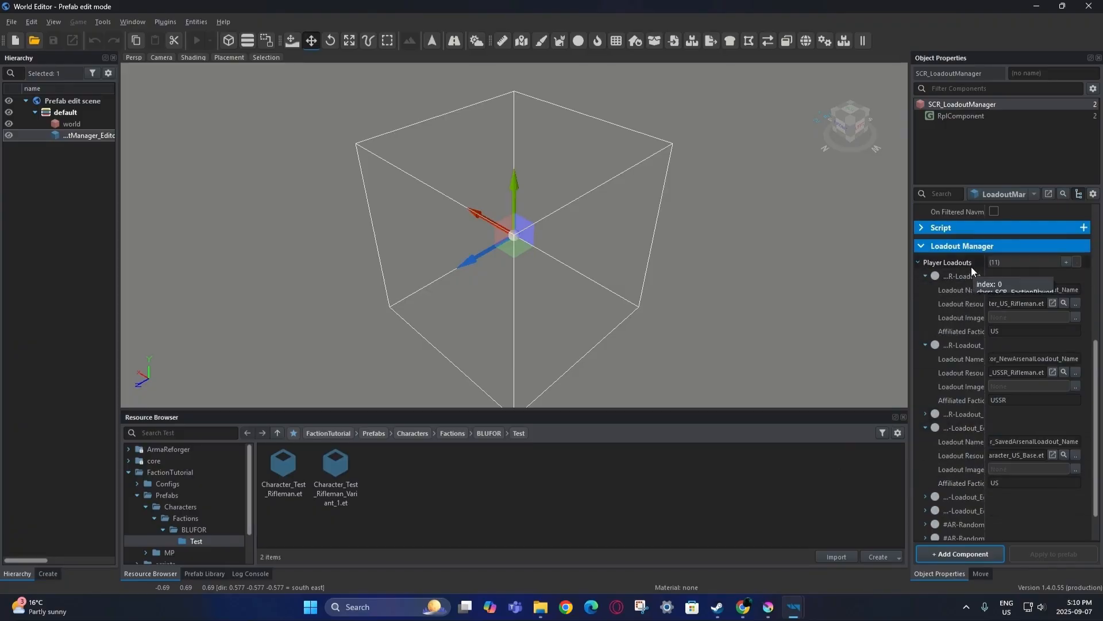
click(1065, 261)
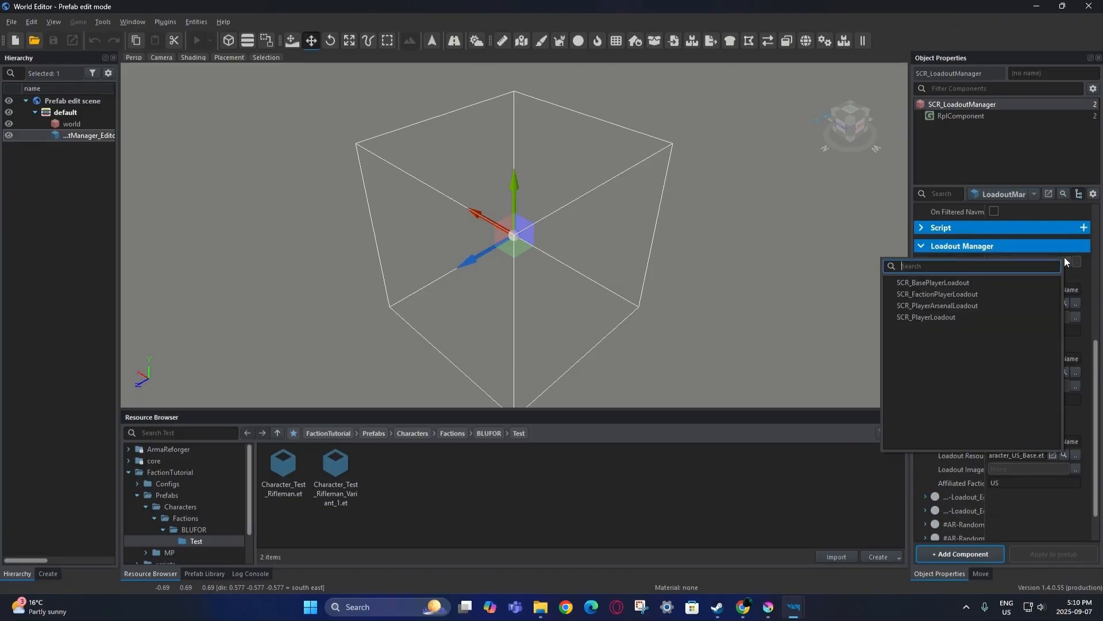
click(984, 293)
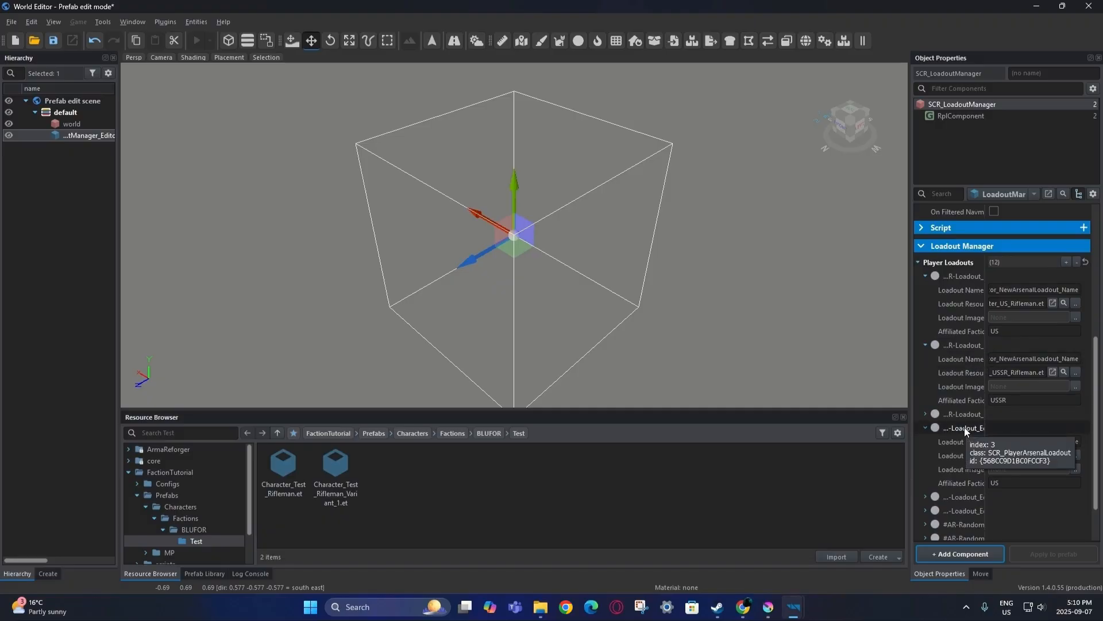
click(1066, 262)
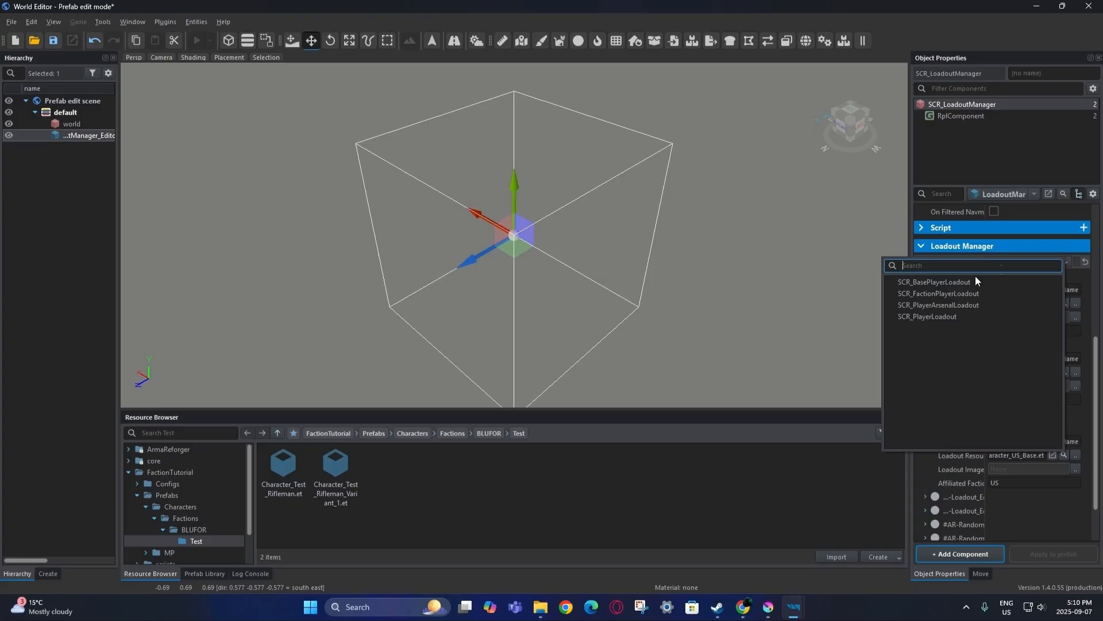
click(957, 304)
Expand the new loadouts' fields and name them, pasting the saved arsenal loadout name.
scroll(944, 401, down, 5)
click(925, 515)
scroll(942, 494, down, 2)
click(926, 527)
scroll(957, 470, down, 2)
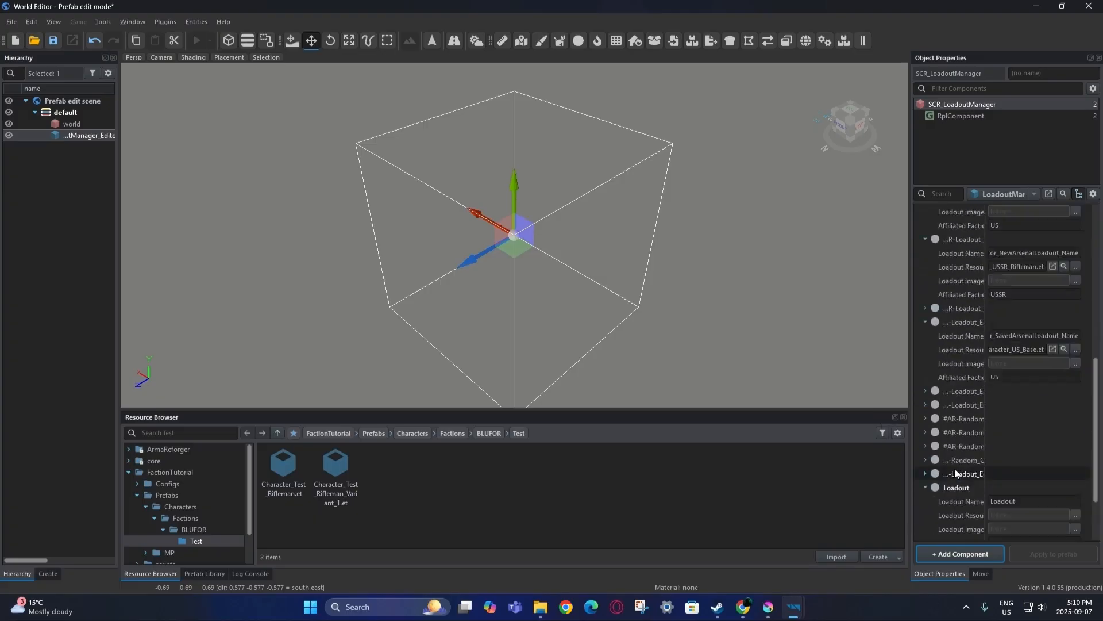
scroll(956, 463, up, 6)
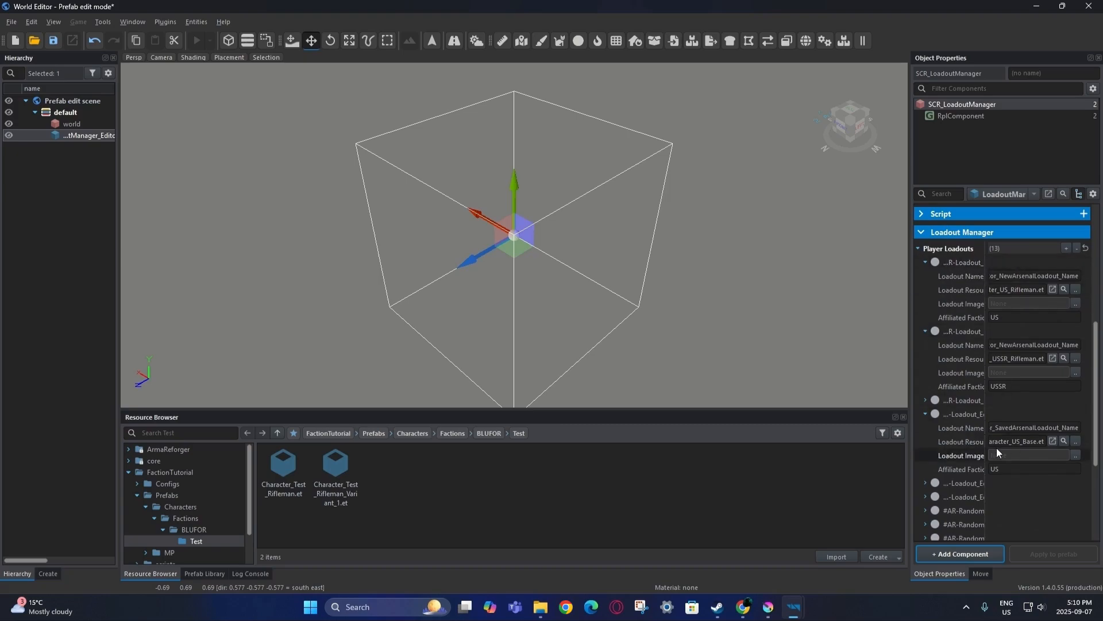
double_click(1022, 275)
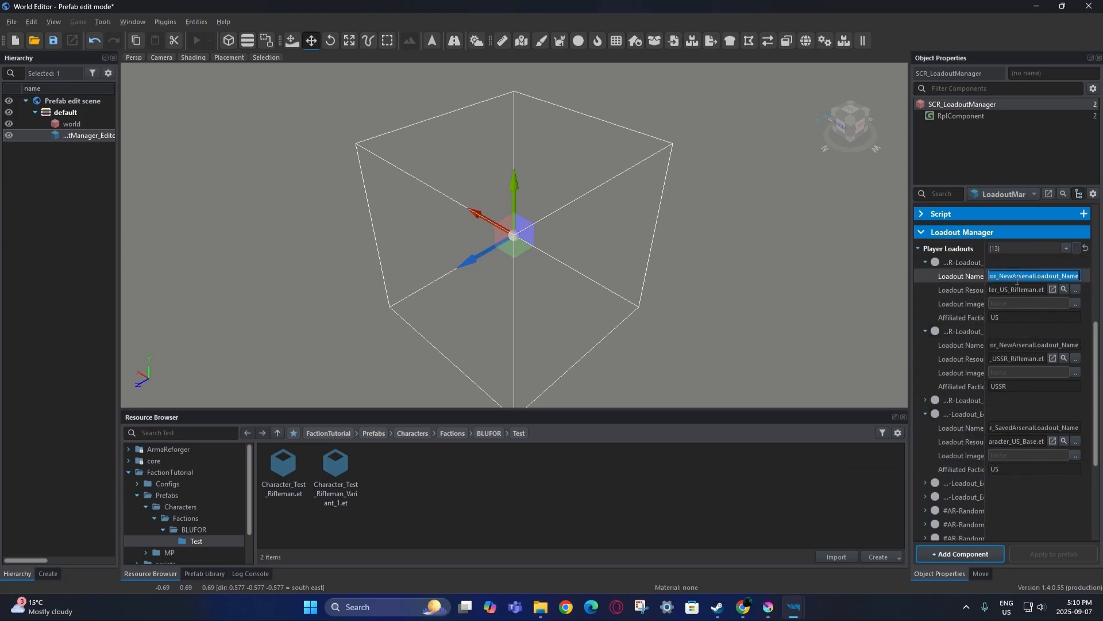
scroll(974, 319, down, 6)
double_click(1023, 419)
scroll(964, 426, up, 6)
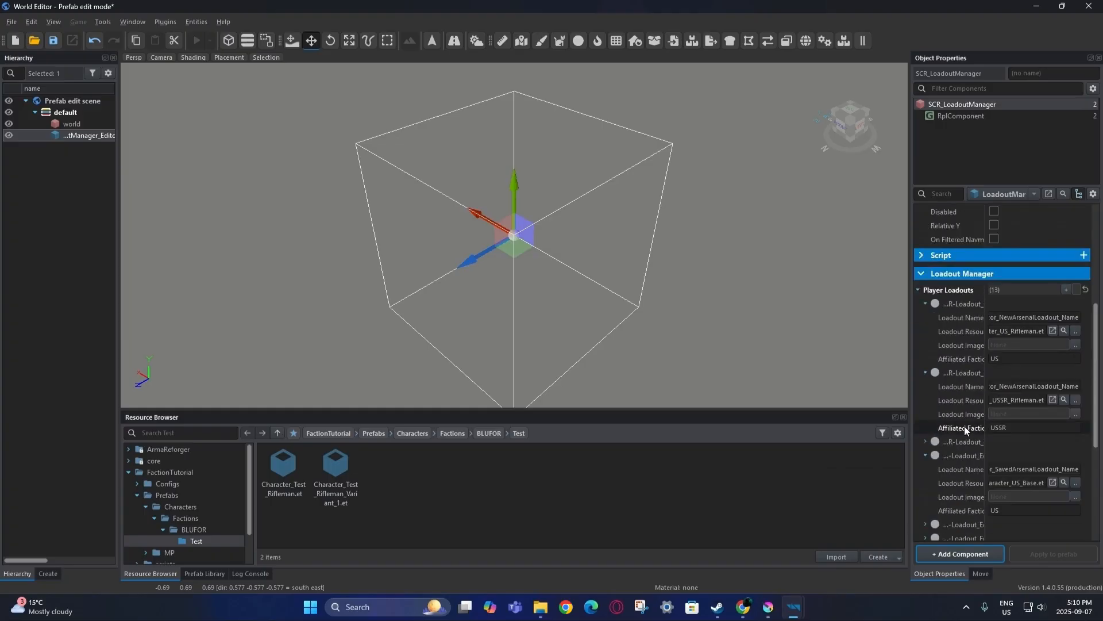
scroll(970, 419, down, 6)
double_click(1000, 486)
key(ctrl+v)
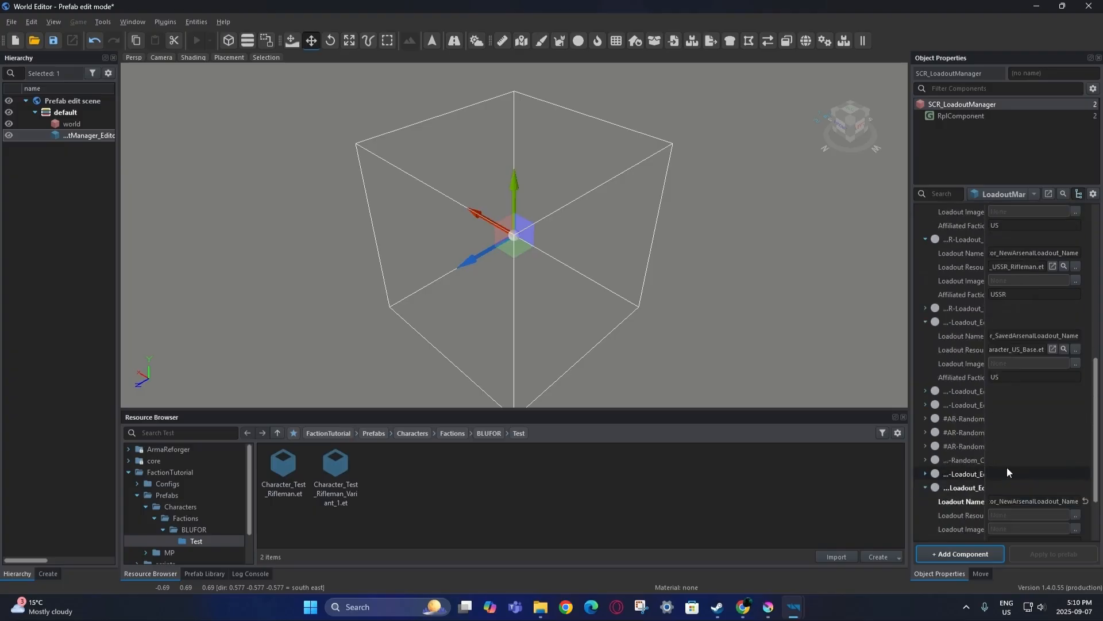
Set the affiliated faction of both new loadouts to Test.
click(1006, 458)
text(Test)
click(1011, 528)
text(Test)
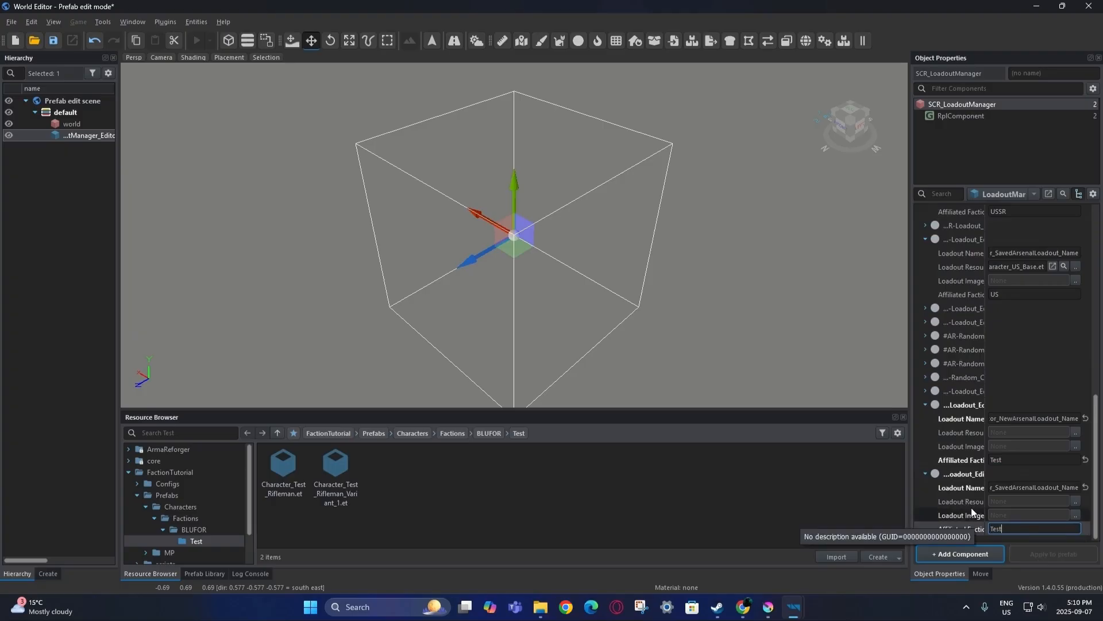
click(971, 417)
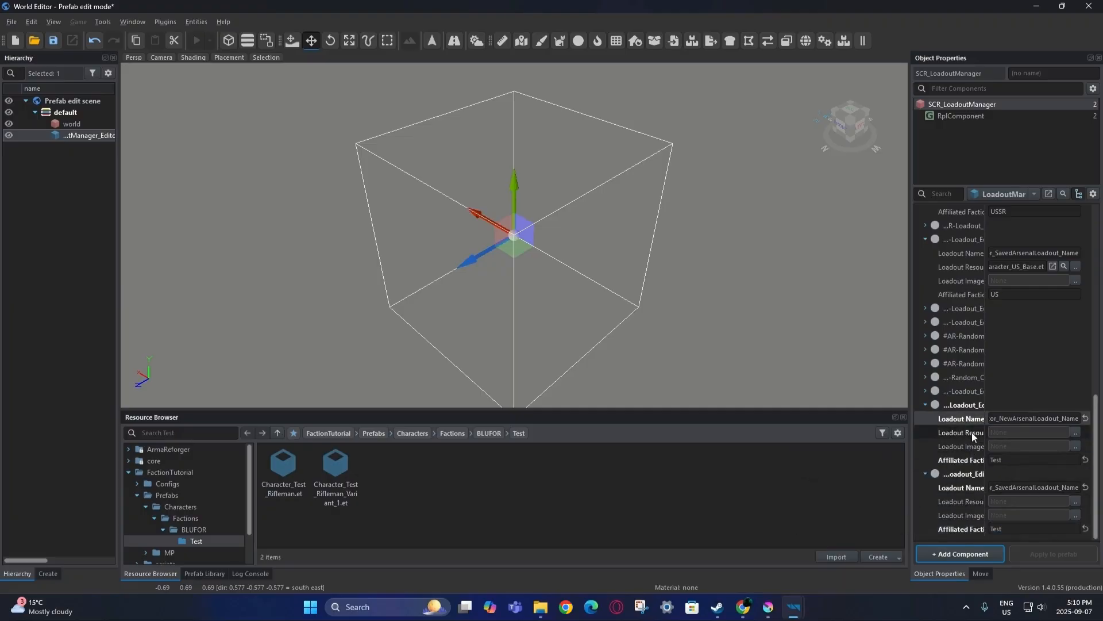
scroll(972, 448, up, 5)
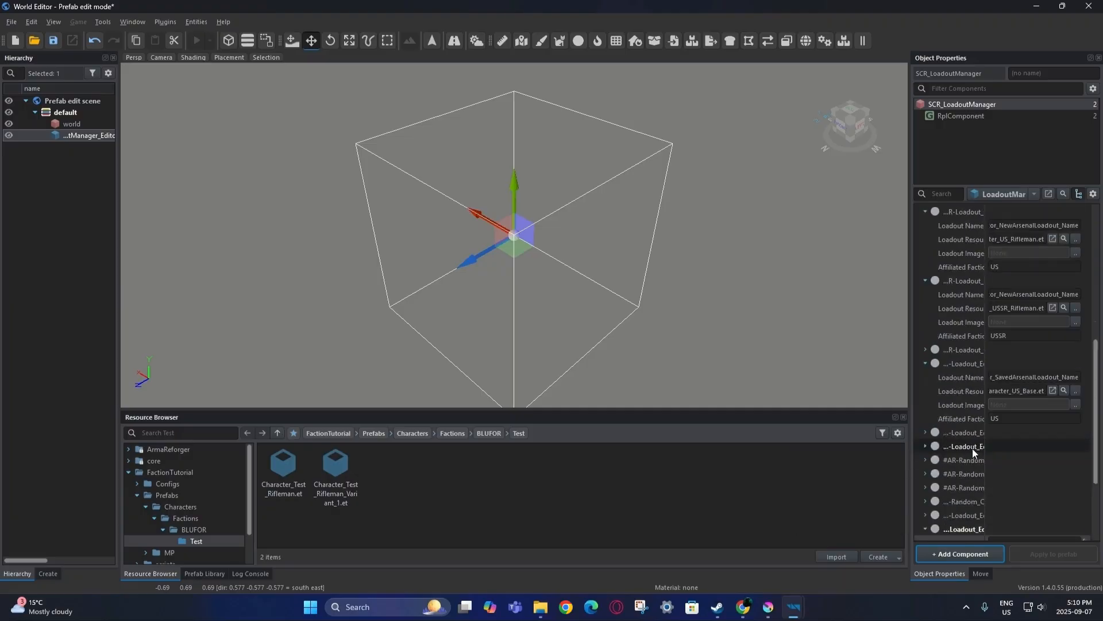
scroll(977, 301, down, 5)
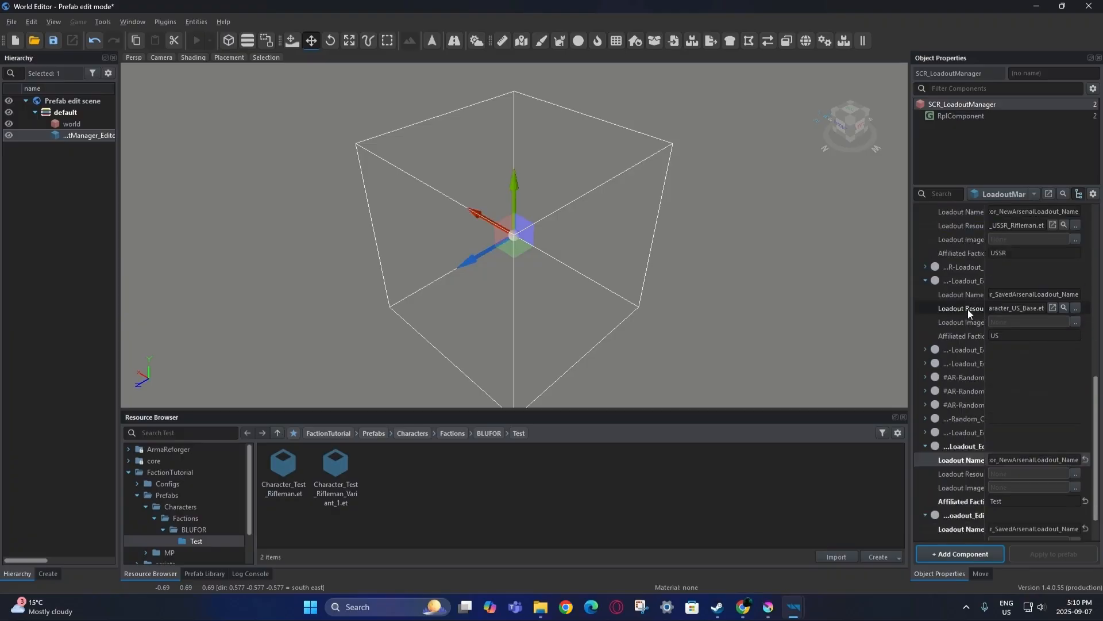
Assign Character_Test_Rifleman.et to the first Test loadout and locate Character_US_Base.et for the second.
drag(332, 481, 961, 434)
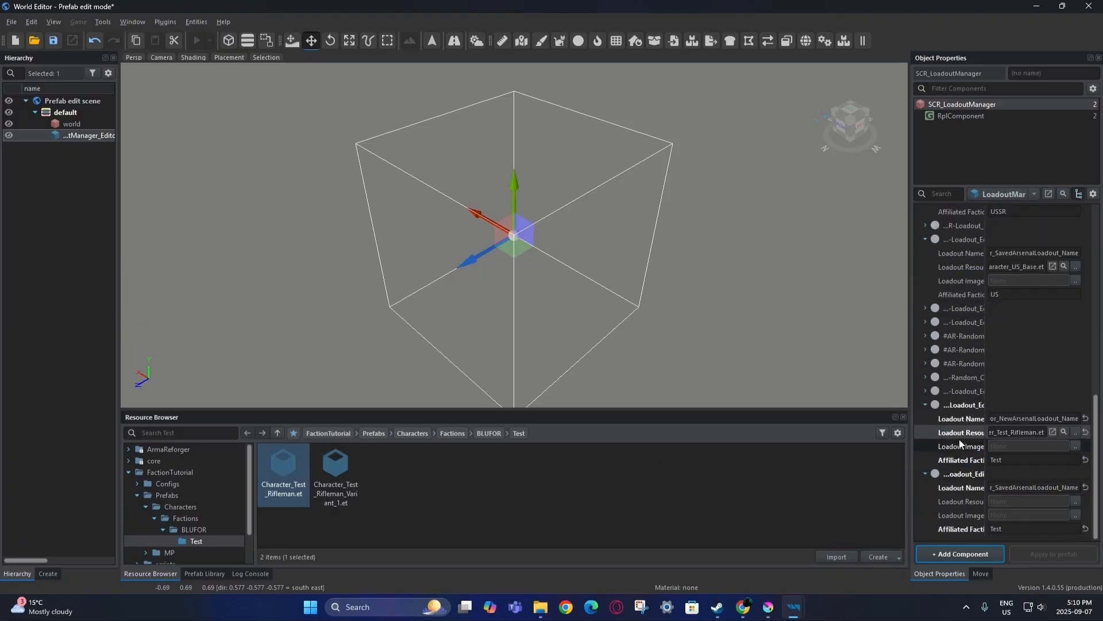
click(970, 502)
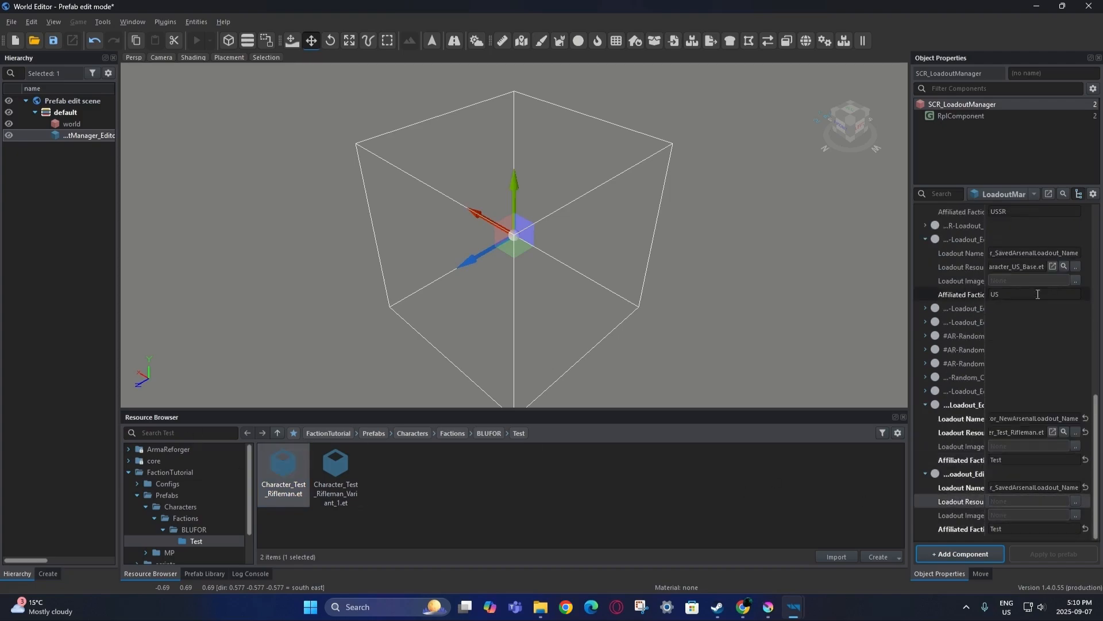
click(1064, 266)
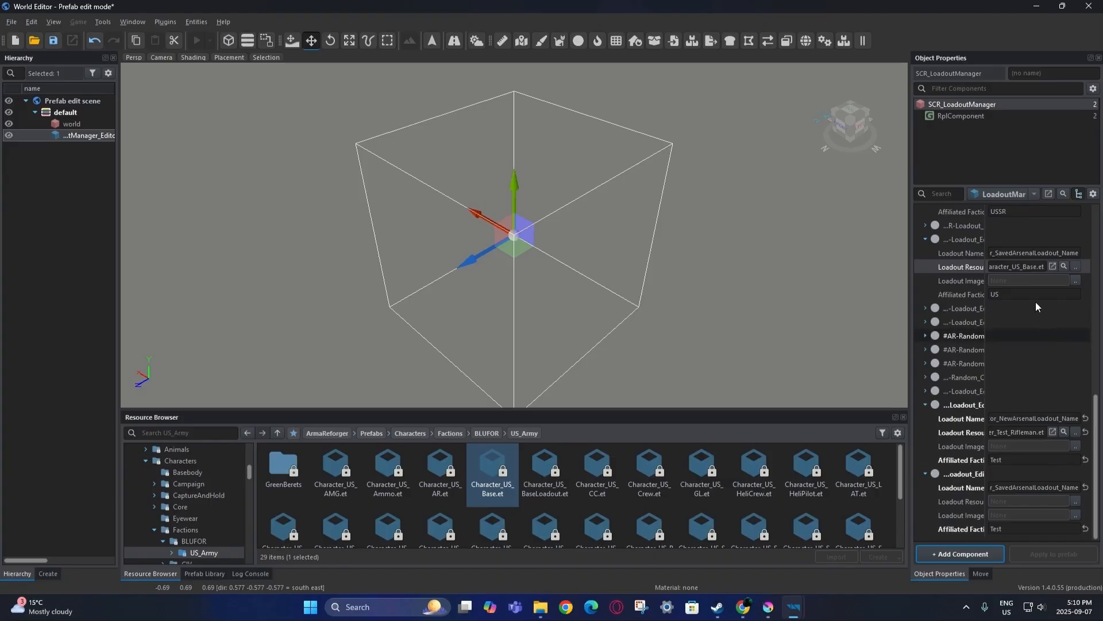
Create Character_Test_Base.et as an inherited file of Character_US_Base.et.
right_click(490, 478)
click(550, 279)
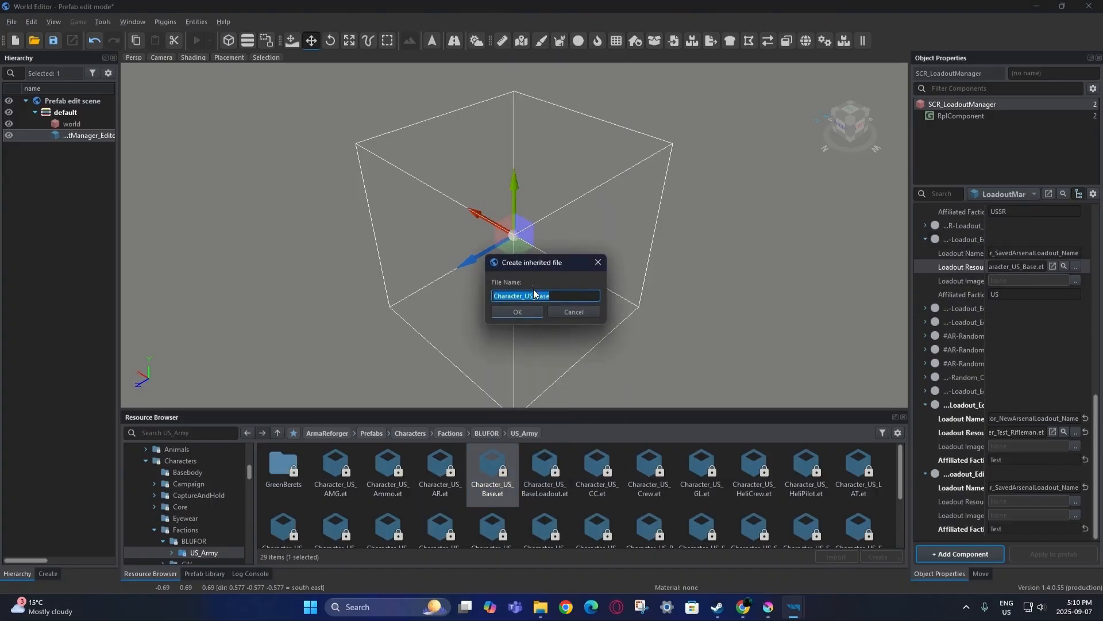
click(532, 300)
text(Test)
click(541, 316)
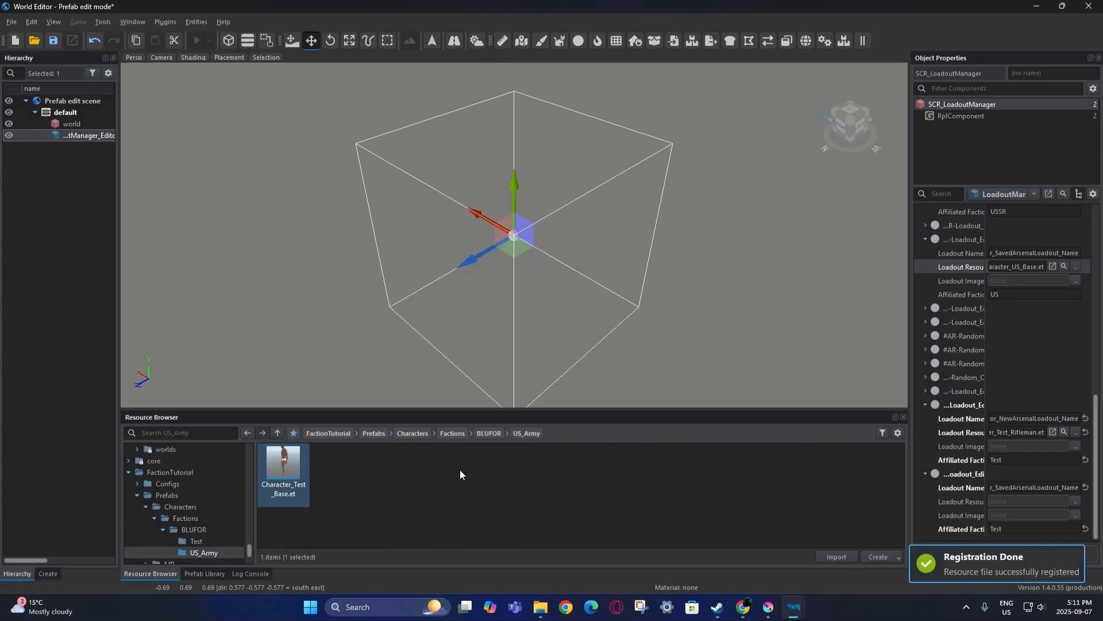
Move Character_Test_Base.et into the Test folder and delete the empty US_Army folder.
drag(298, 459, 226, 537)
click(552, 320)
right_click(204, 552)
click(241, 471)
click(550, 311)
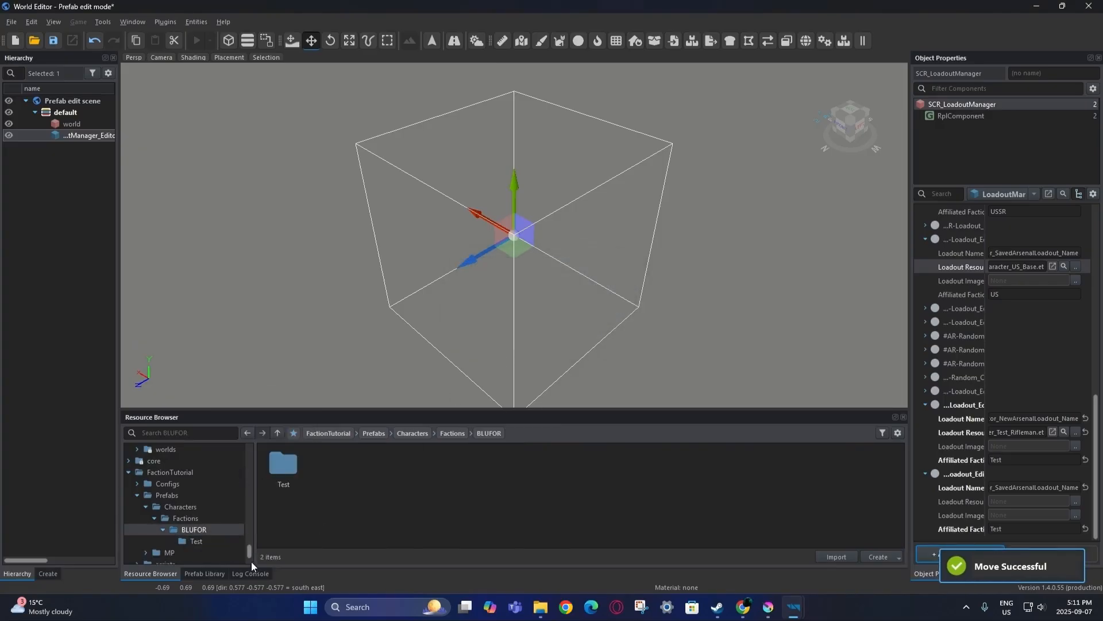
Assign Character_Test_Base.et as the second Test loadout's resource and save the loadout manager.
double_click(273, 477)
drag(283, 467, 971, 500)
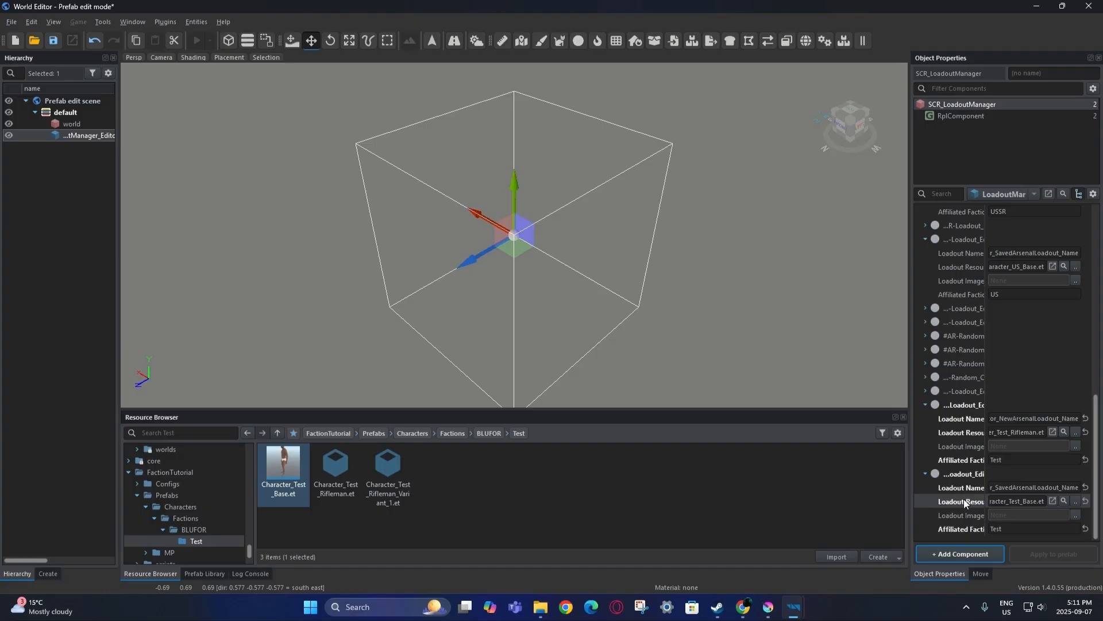
click(52, 42)
Open Character_Test_Base.et and filter its components for 'edi', then 'fac'.
double_click(272, 462)
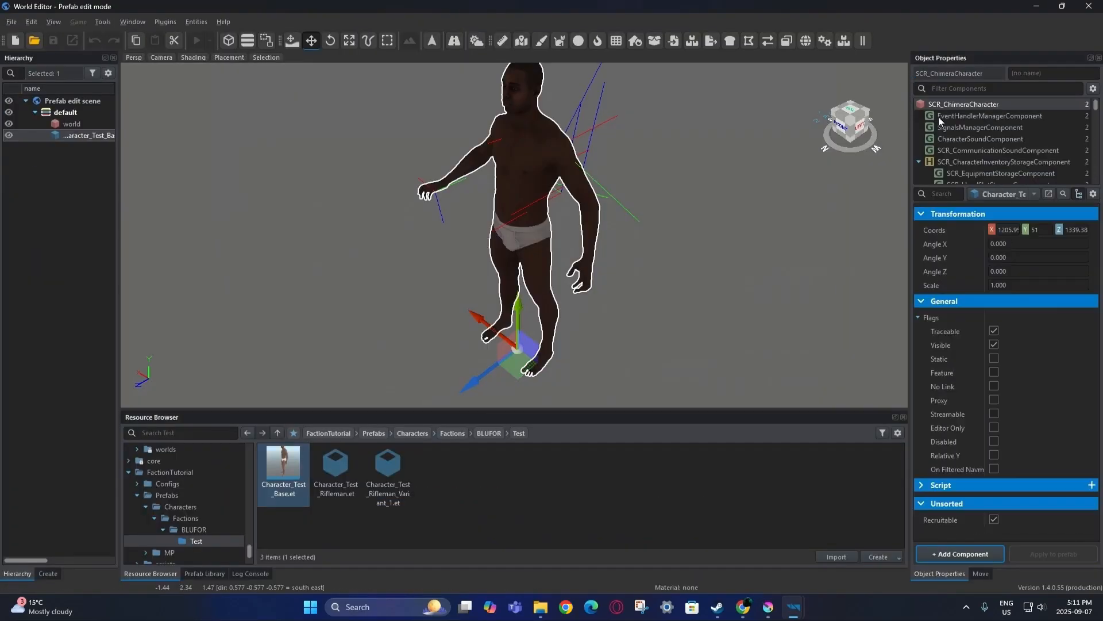
click(1062, 88)
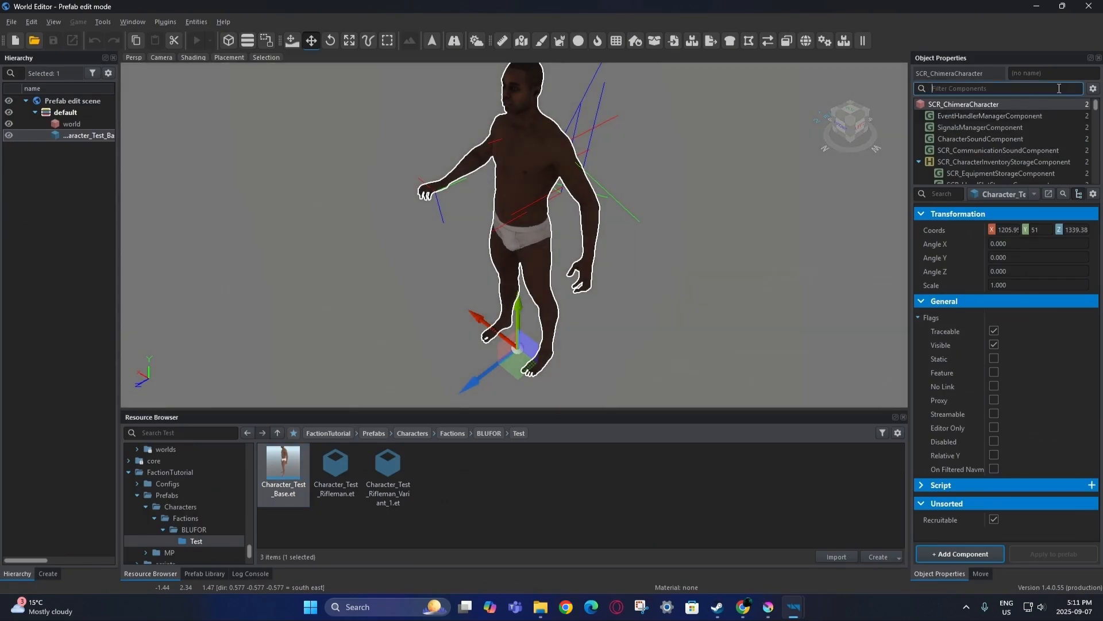
text(edi)
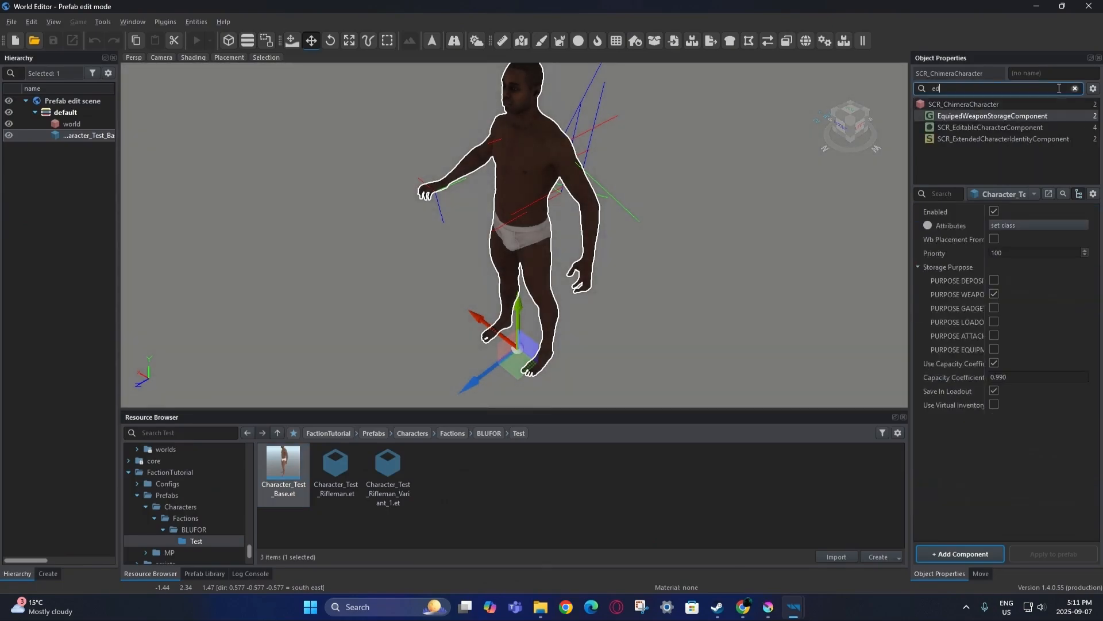
key(ctrl+a)
text(fac)
Close the character prefab editor and both prefab tabs, then view the TEST.conf faction config.
click(1089, 6)
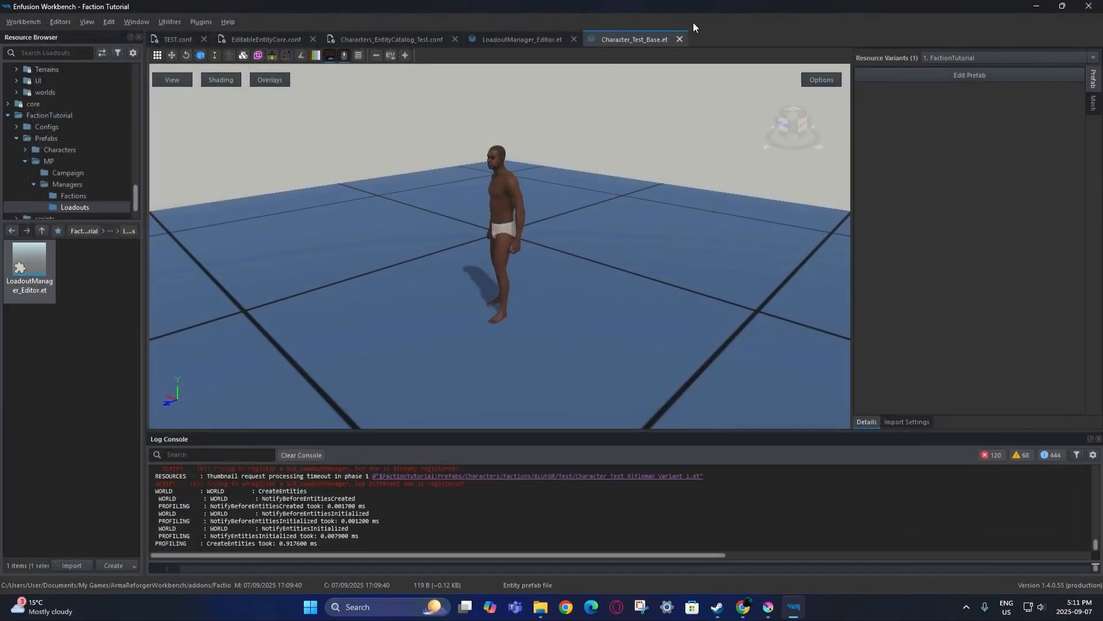
click(678, 39)
click(574, 39)
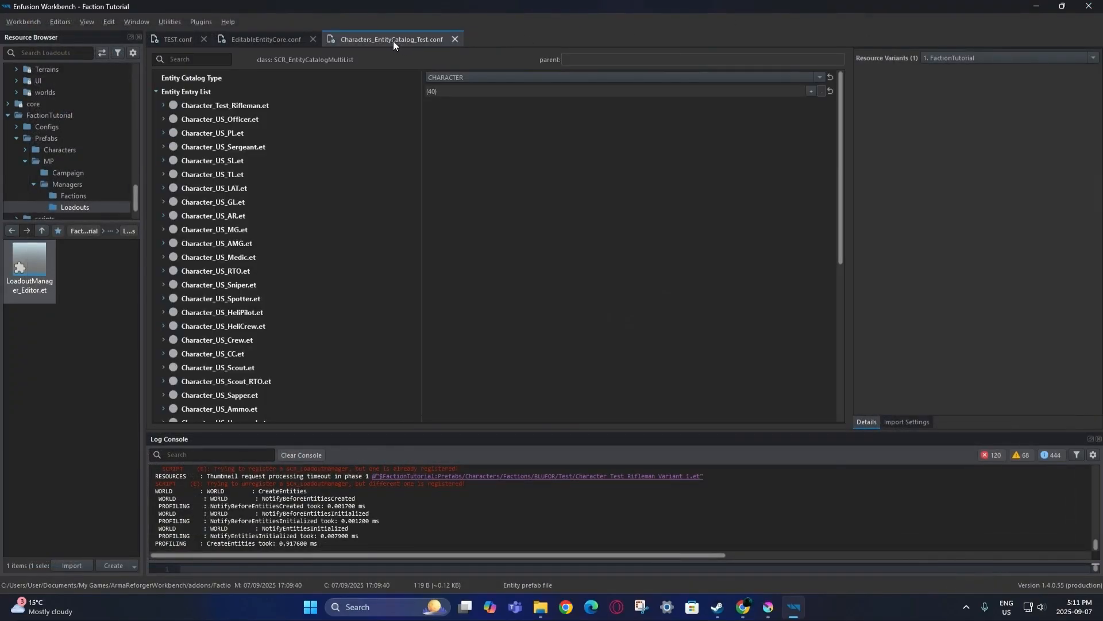
click(743, 607)
click(793, 607)
click(253, 39)
click(174, 38)
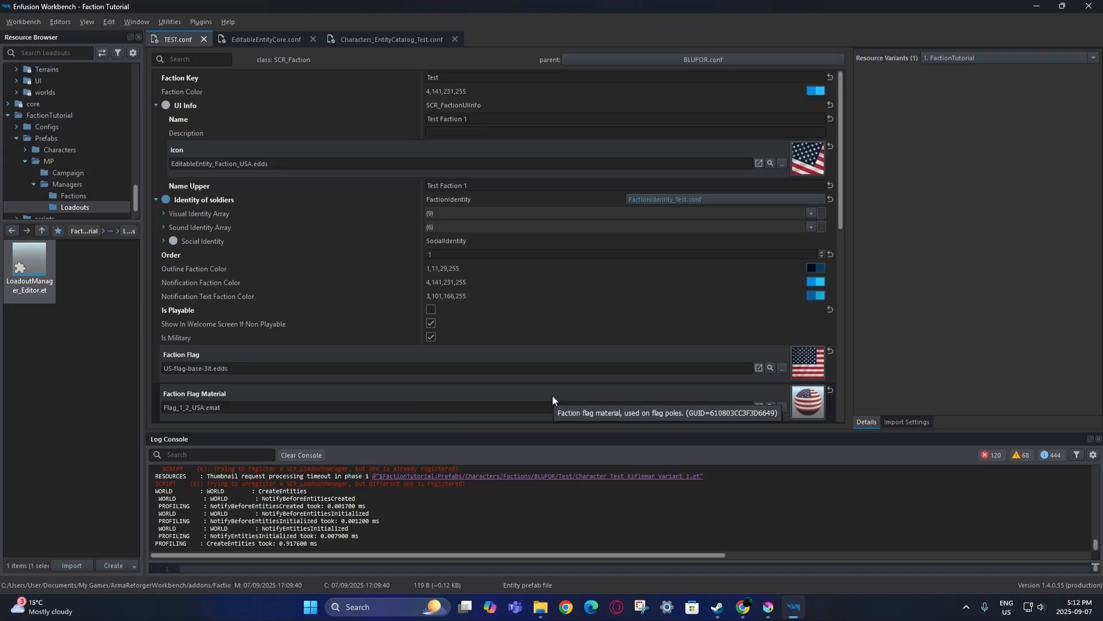
key(alt+Tab)
In File Explorer, view the Flags image folder and the Icons/Base folder, then go back to Workbench.
click(542, 608)
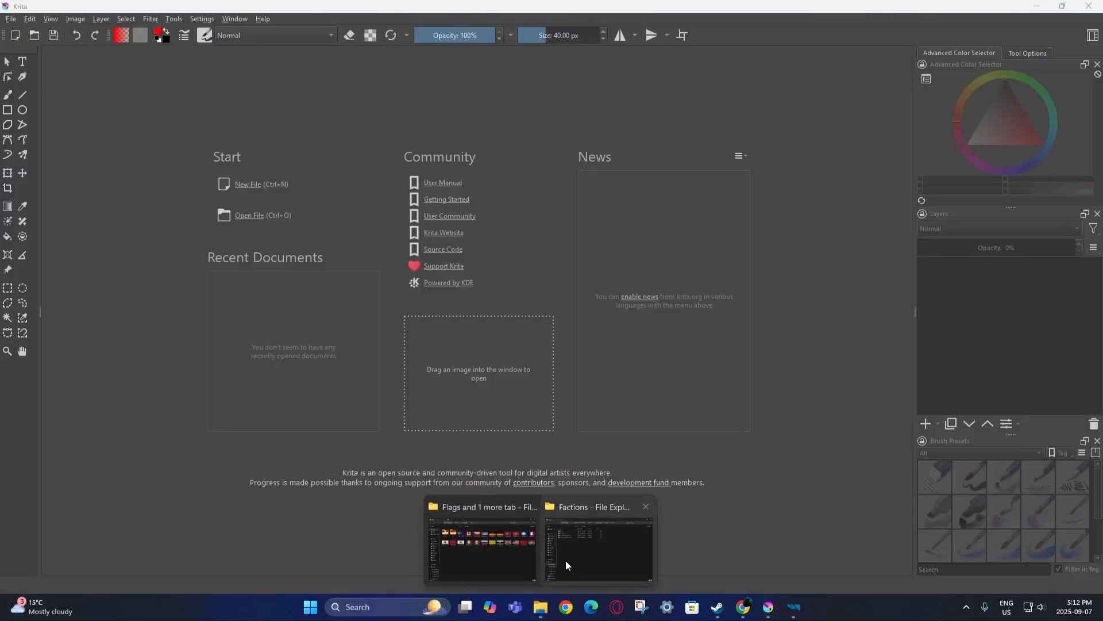
click(501, 552)
double_click(292, 168)
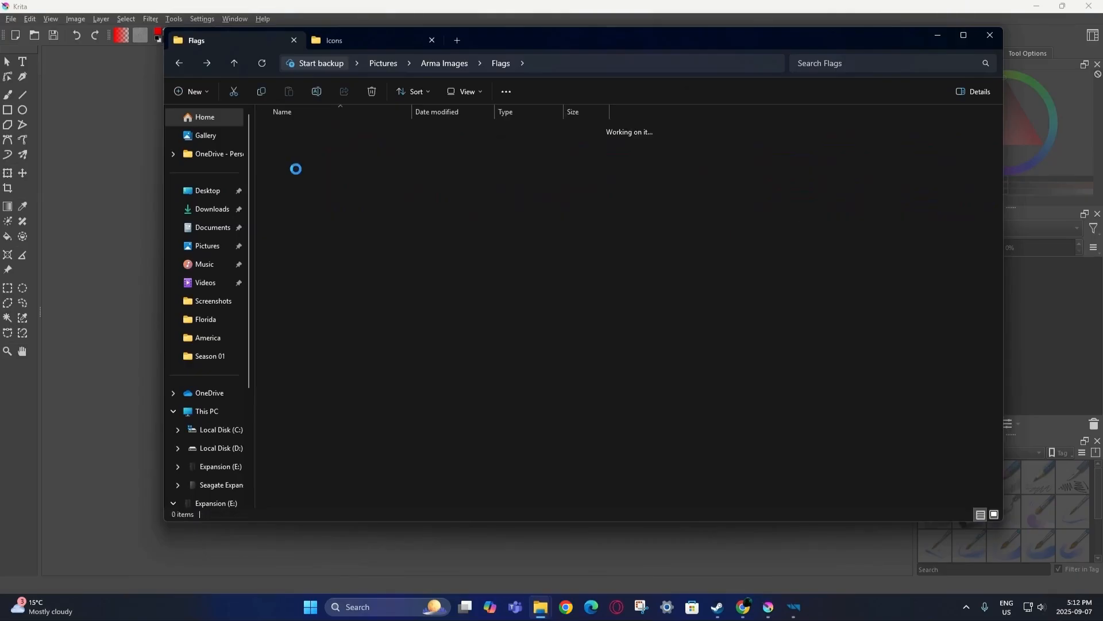
click(341, 41)
double_click(291, 143)
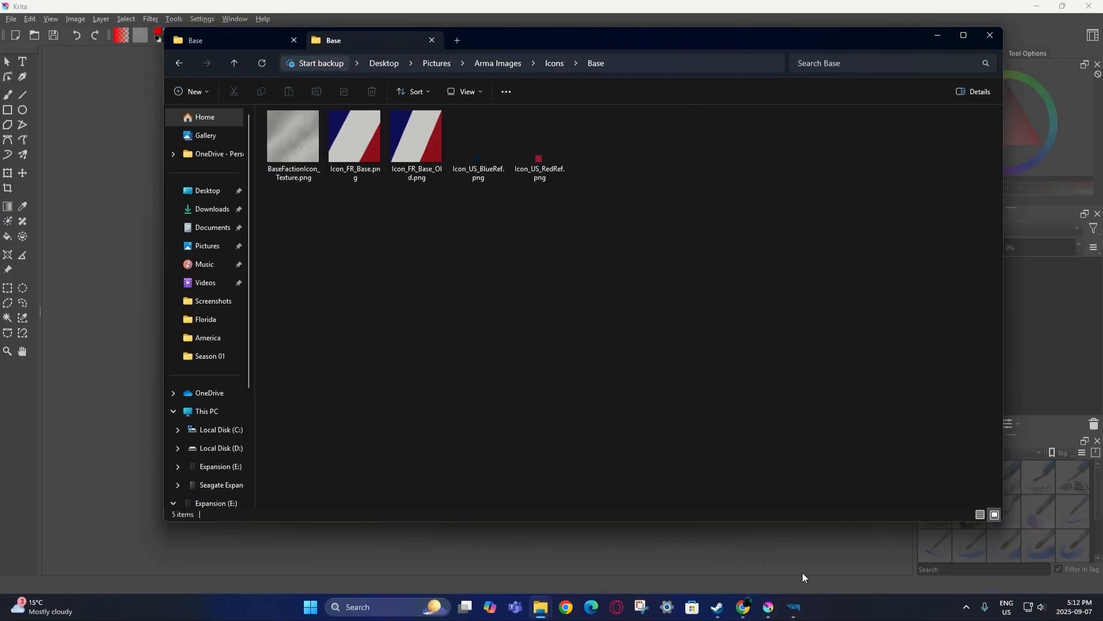
click(793, 607)
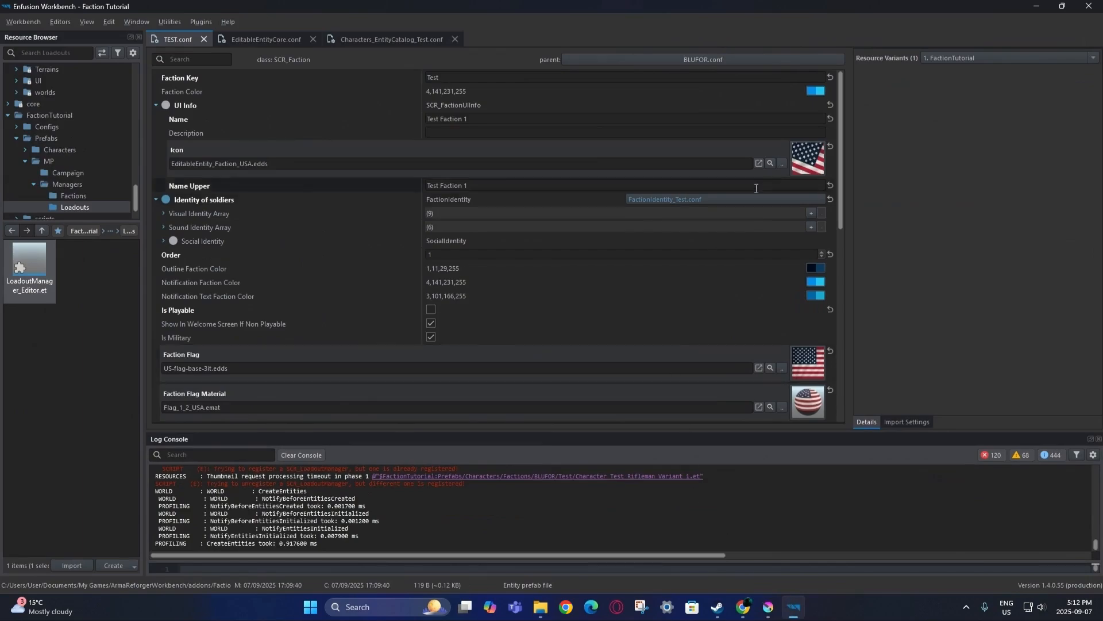
Locate the stock faction icon among resources and view EditableEntity_Faction_USSR.edds.
click(770, 163)
scroll(115, 429, down, 1)
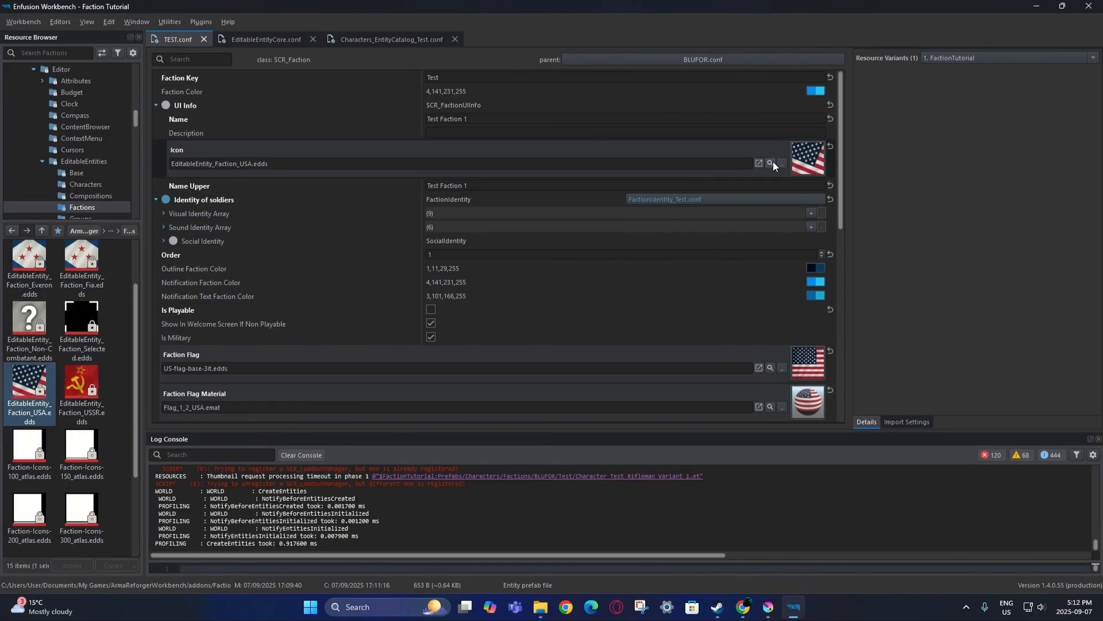
scroll(112, 416, down, 1)
scroll(113, 416, up, 2)
scroll(115, 415, up, 1)
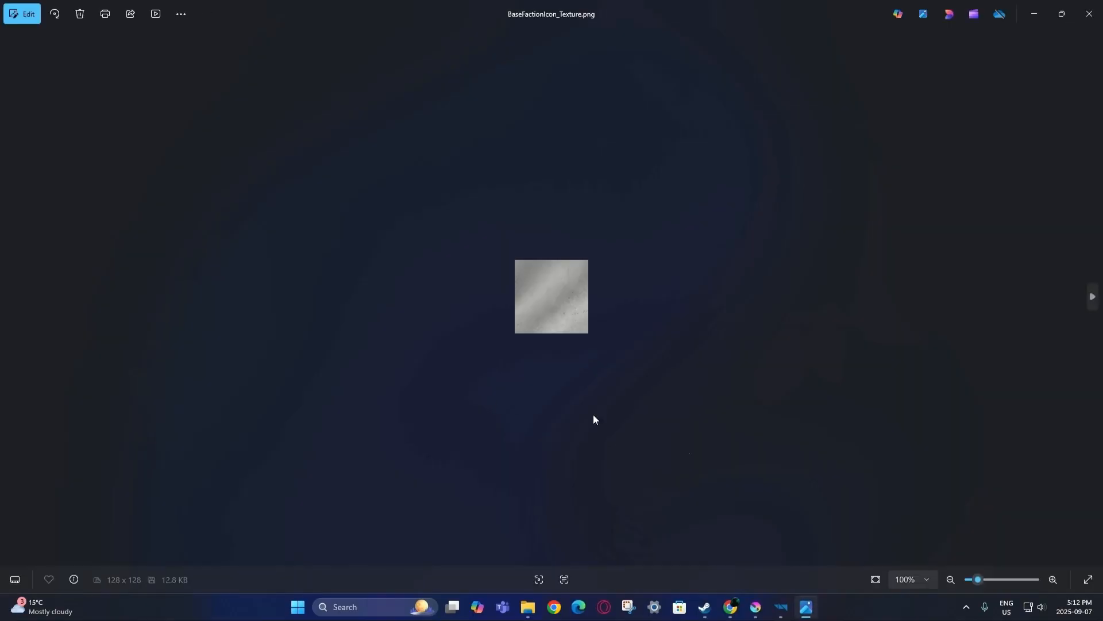
click(819, 608)
click(928, 39)
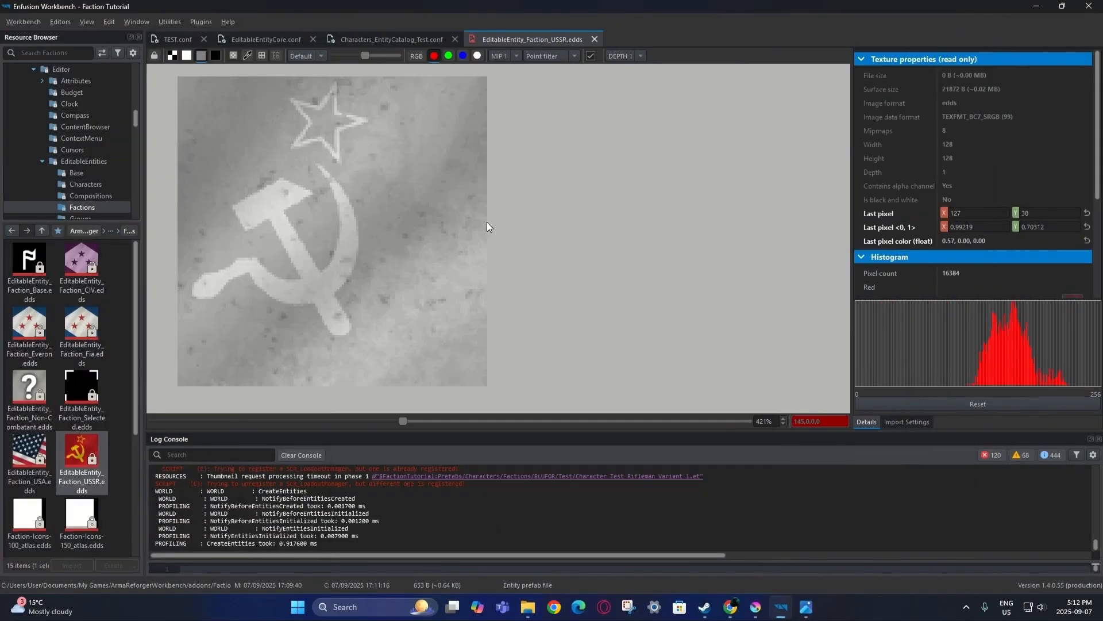
scroll(477, 305, down, 5)
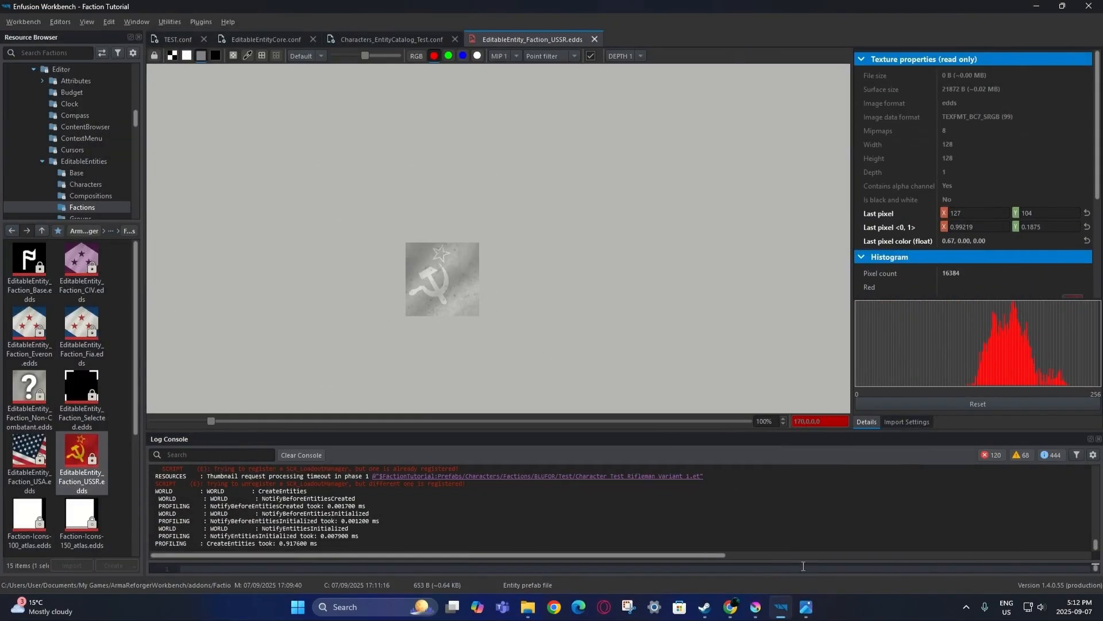
click(807, 608)
click(807, 608)
Capture the USSR faction icon with Snipping Tool, then close it and switch to Krita.
click(630, 608)
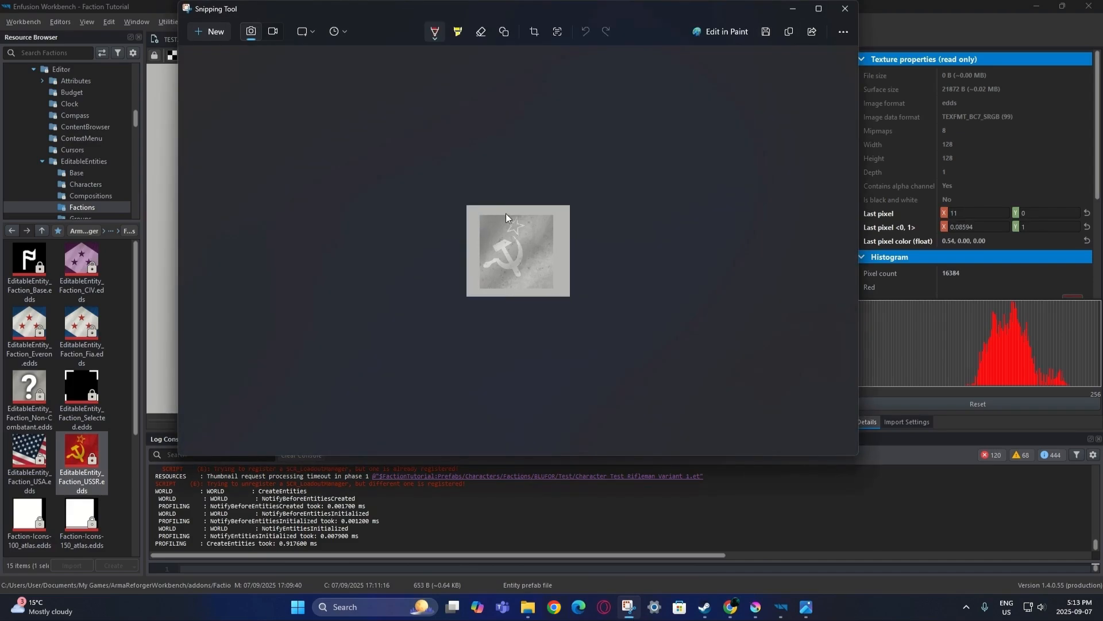
click(844, 8)
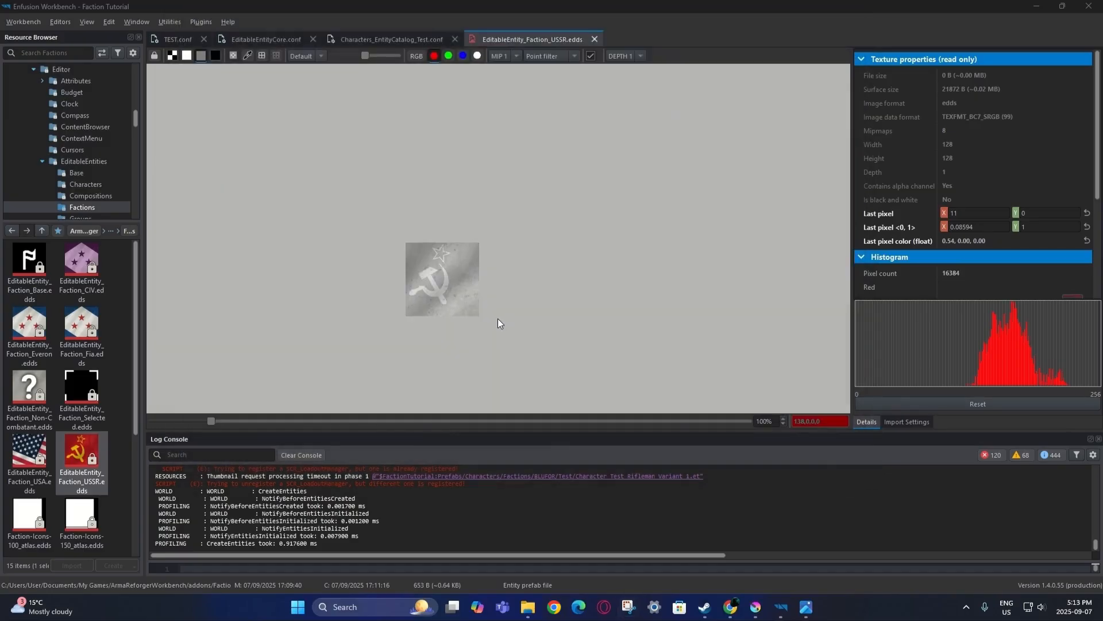
click(755, 607)
Open BaseFactionIcon_Texture.png in Krita from the Icons/Base Explorer folder.
mouse_move(528, 607)
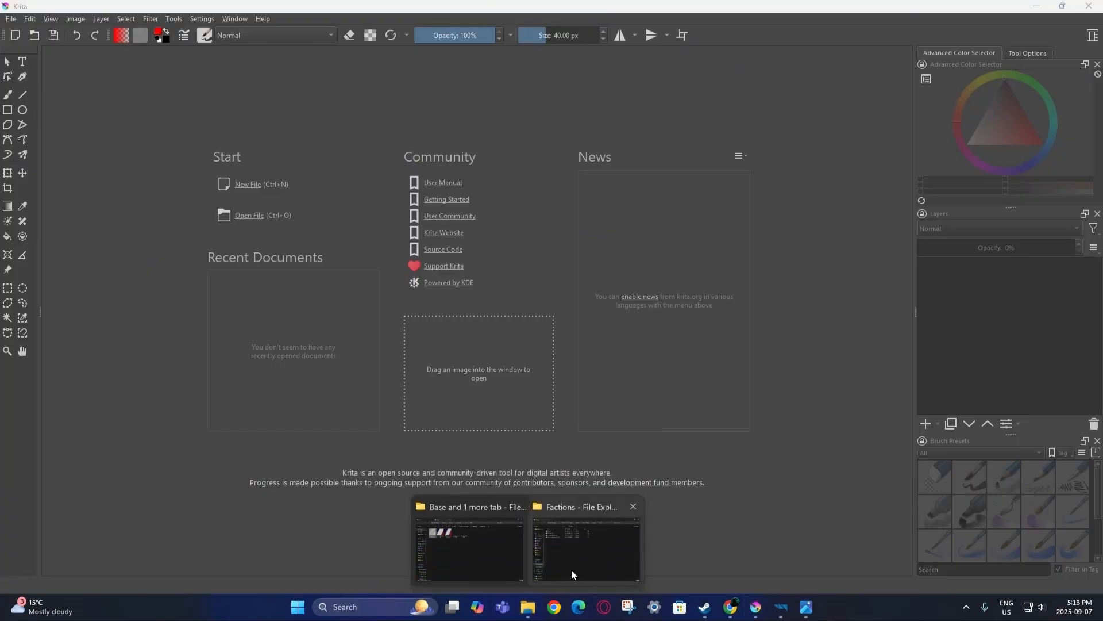
click(491, 563)
drag(327, 182, 73, 302)
click(149, 6)
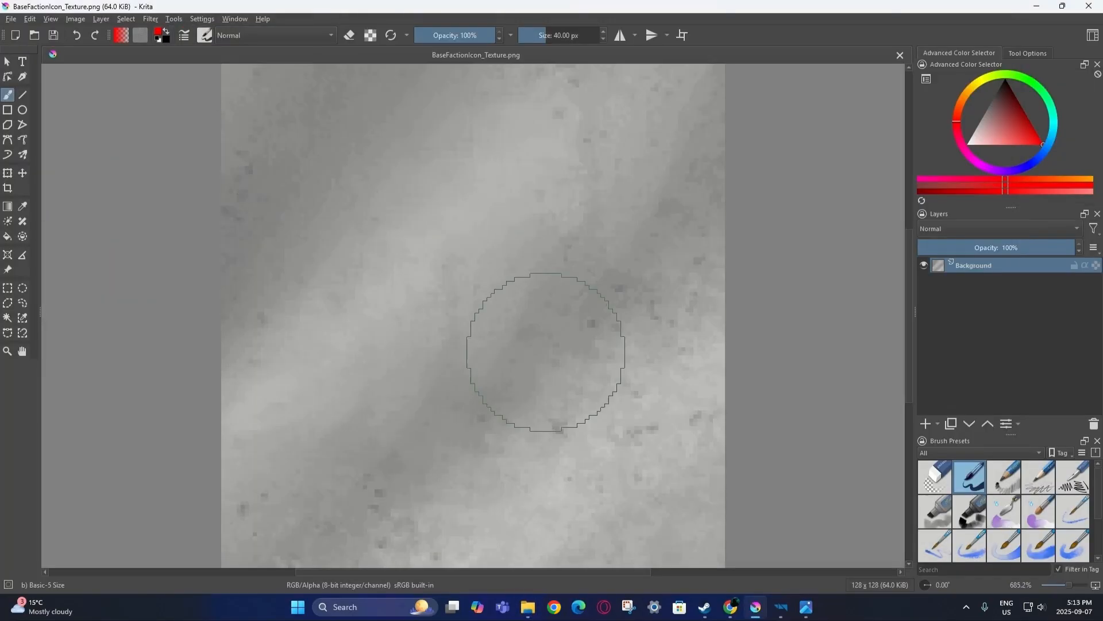
scroll(541, 322, down, 1)
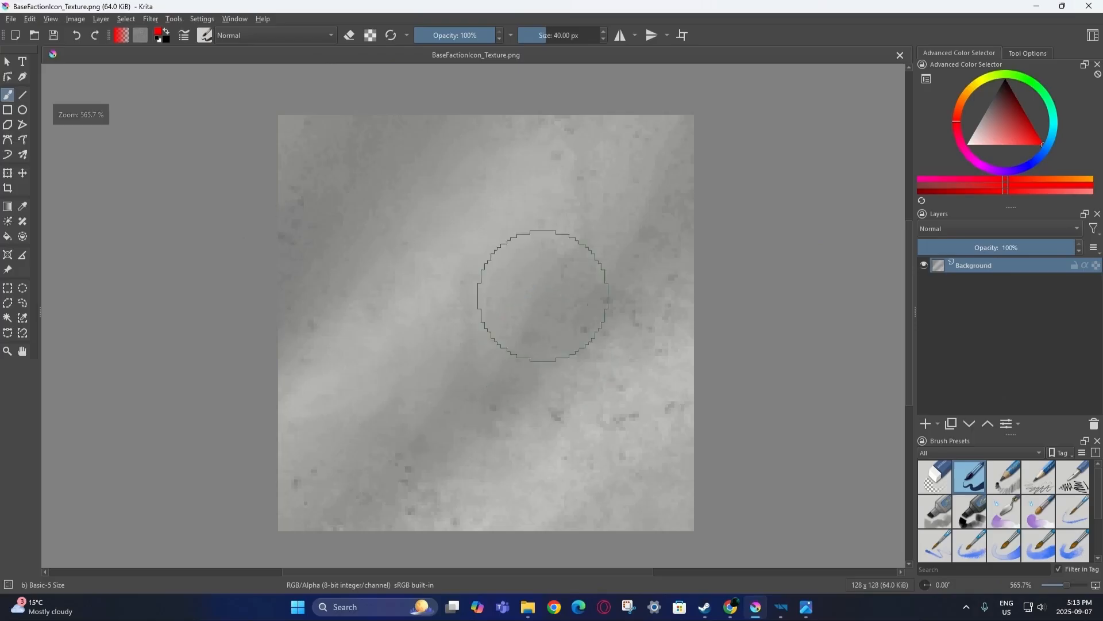
Smart-patch blemishes on the grey texture with a smaller brush and save the file.
click(23, 222)
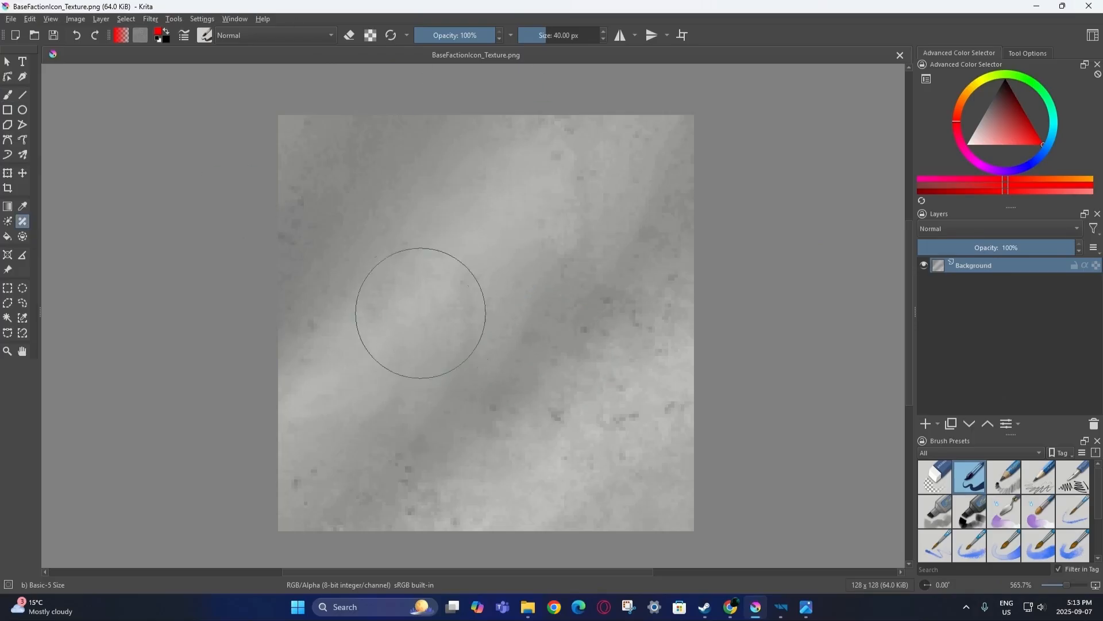
drag(551, 35, 538, 36)
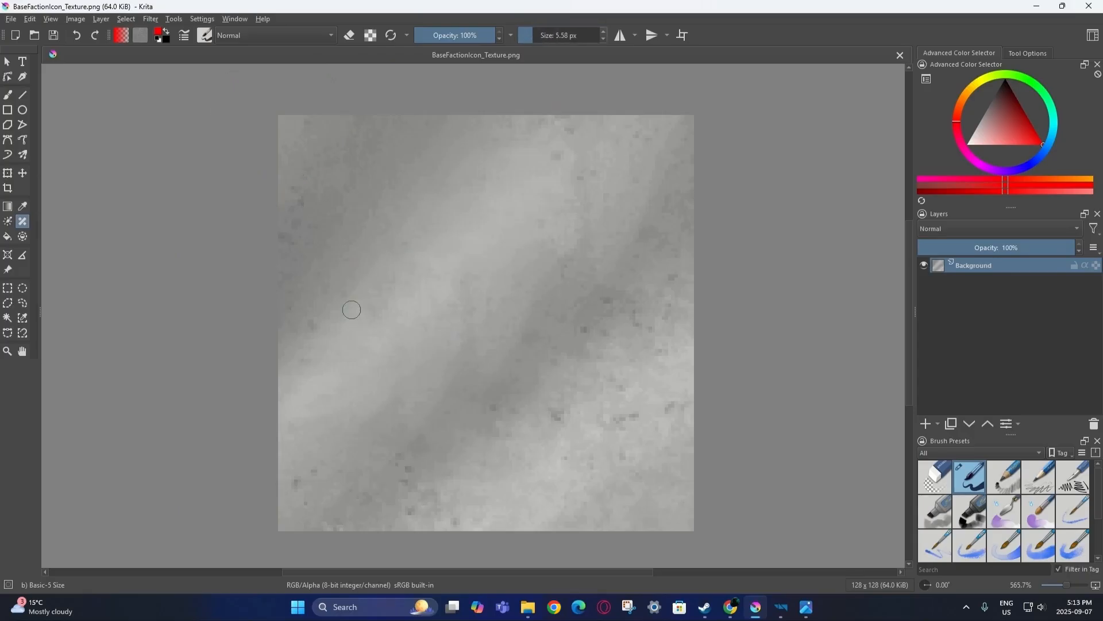
mouse_move(346, 294)
mouse_down()
mouse_move(516, 351)
mouse_move(466, 195)
mouse_up()
click(81, 33)
click(9, 63)
click(760, 608)
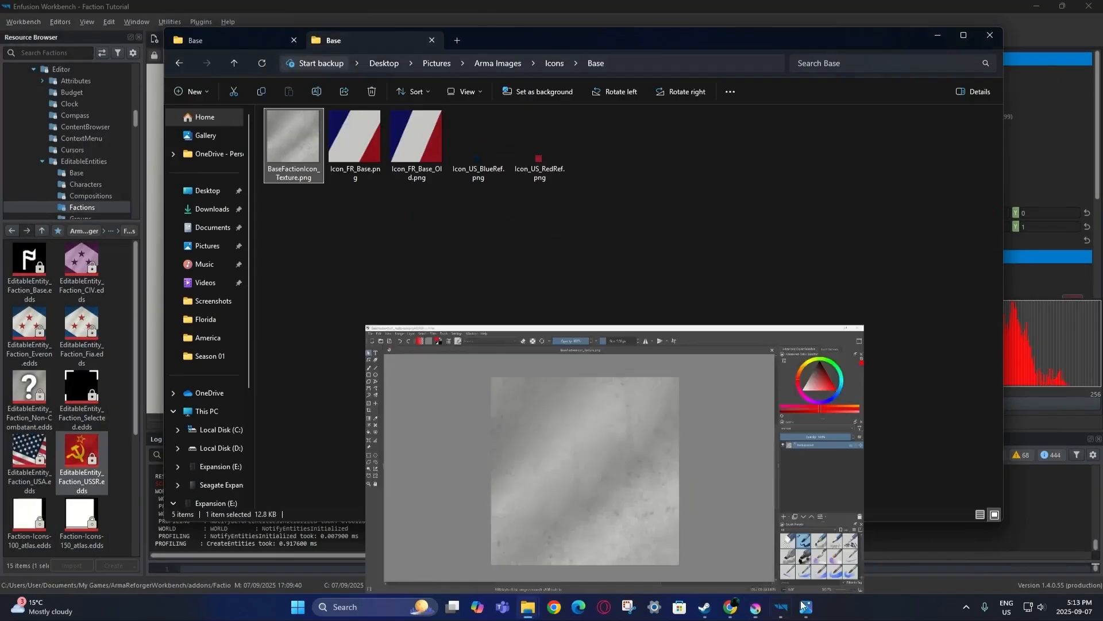
Show the texture viewer in full RGB and pick the flag texture from Explorer's Flags\Base folder.
click(455, 4)
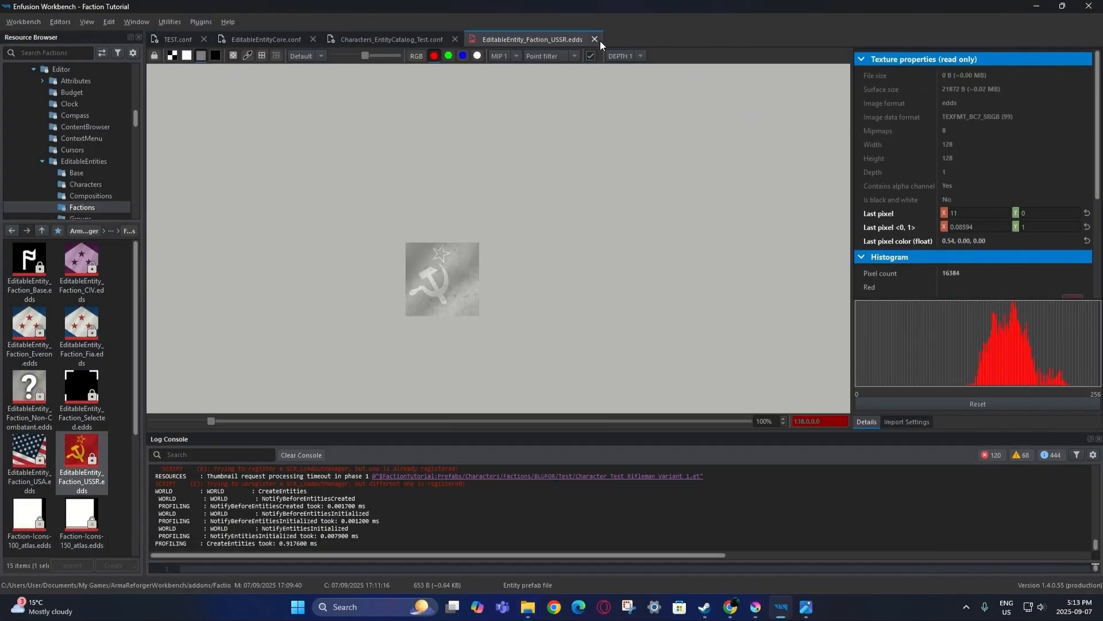
click(423, 57)
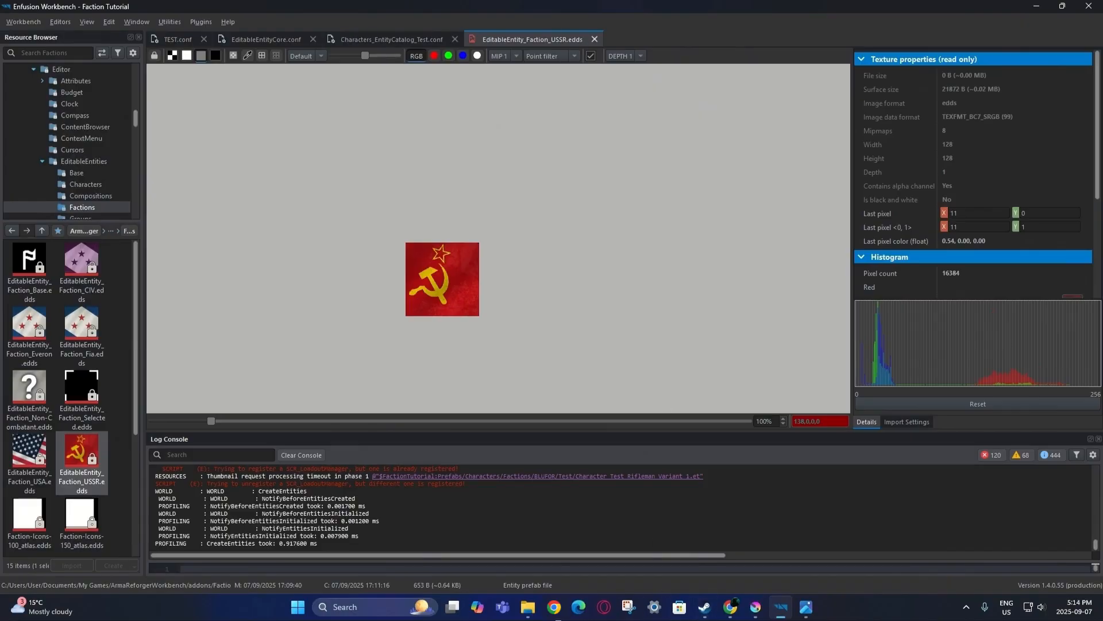
mouse_move(528, 606)
click(488, 551)
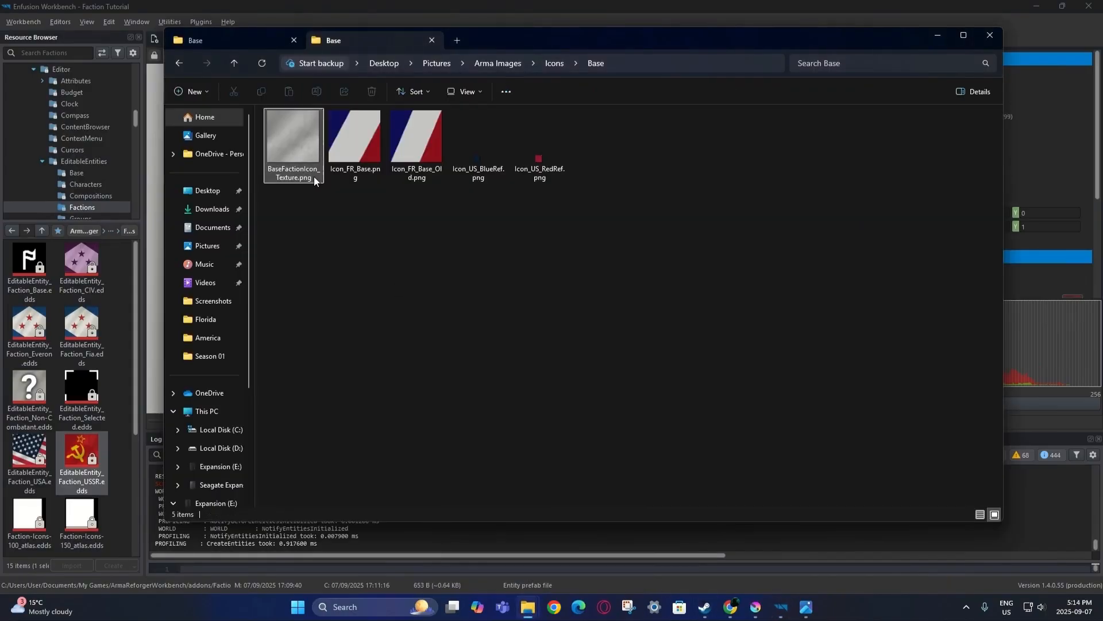
click(251, 36)
click(295, 175)
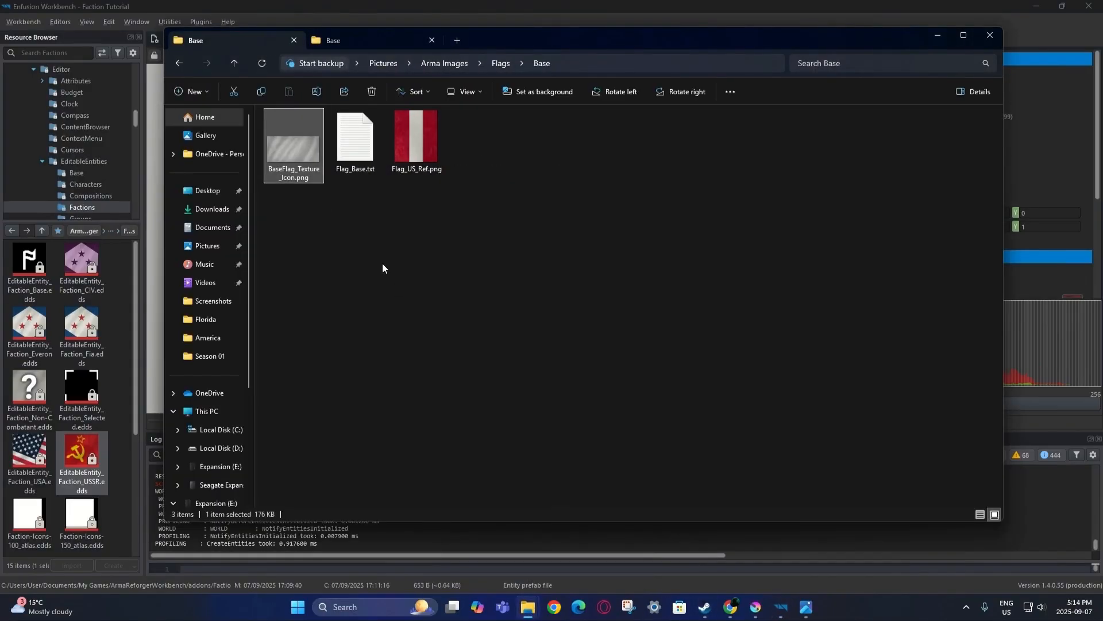
click(938, 35)
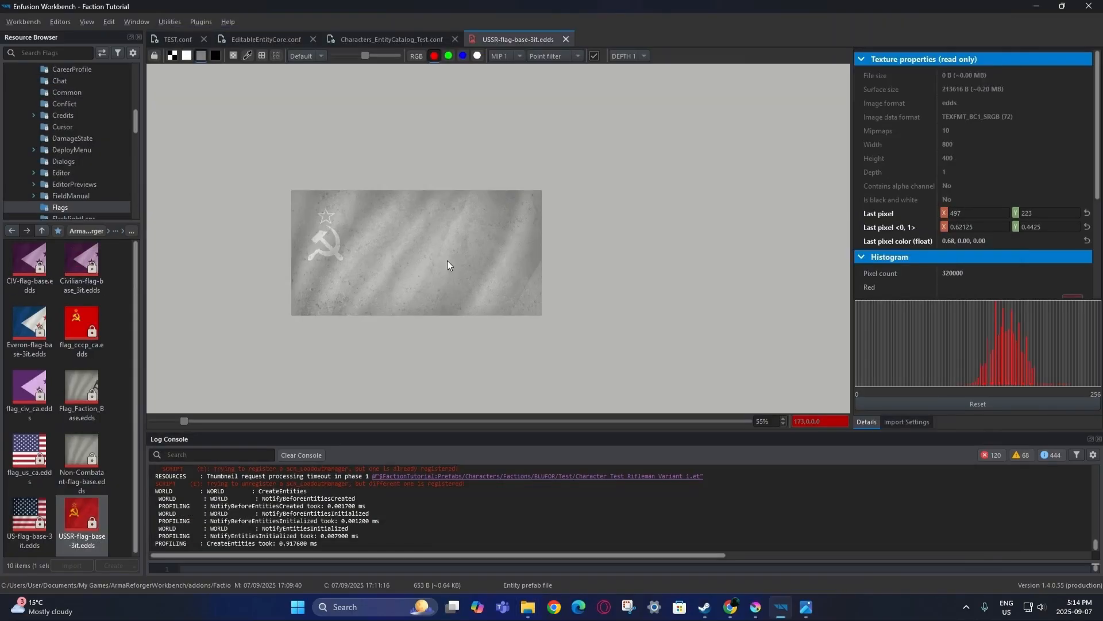
Zoom and pan USSR-flag-base-3it.edds in the texture viewer to inspect the flag.
scroll(449, 264, down, 1)
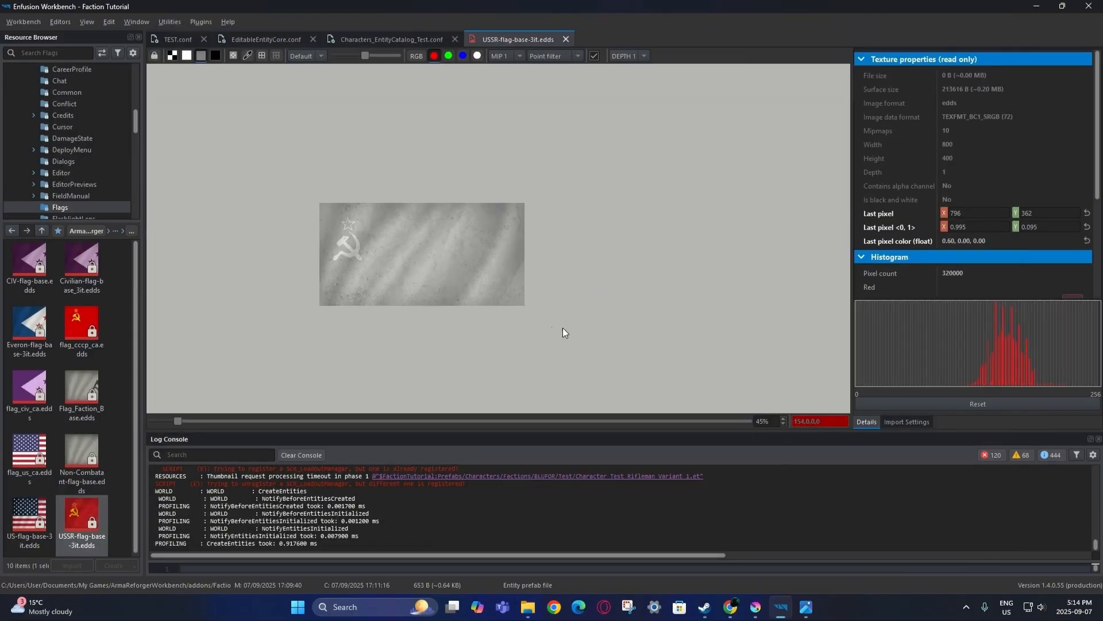
scroll(424, 248, up, 3)
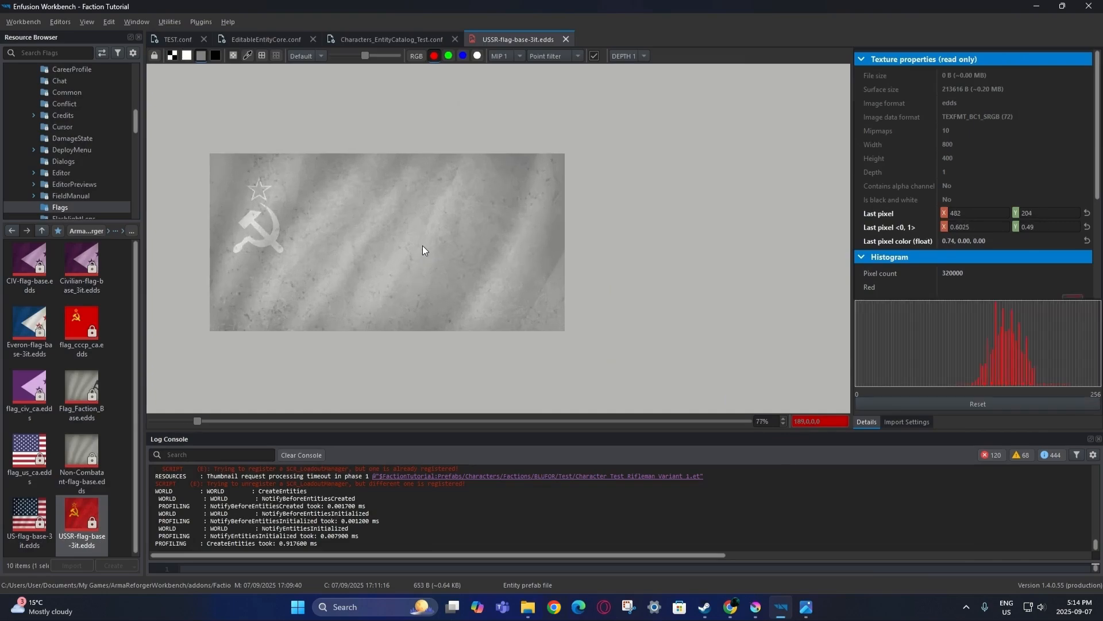
scroll(423, 244, up, 1)
drag(422, 247, 506, 237)
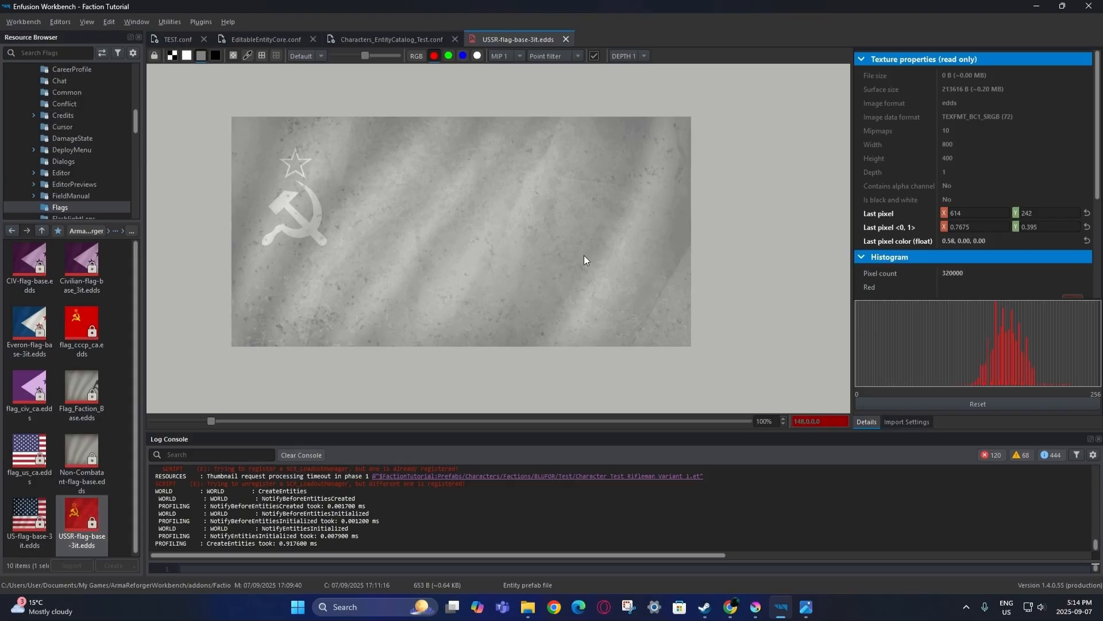
click(754, 607)
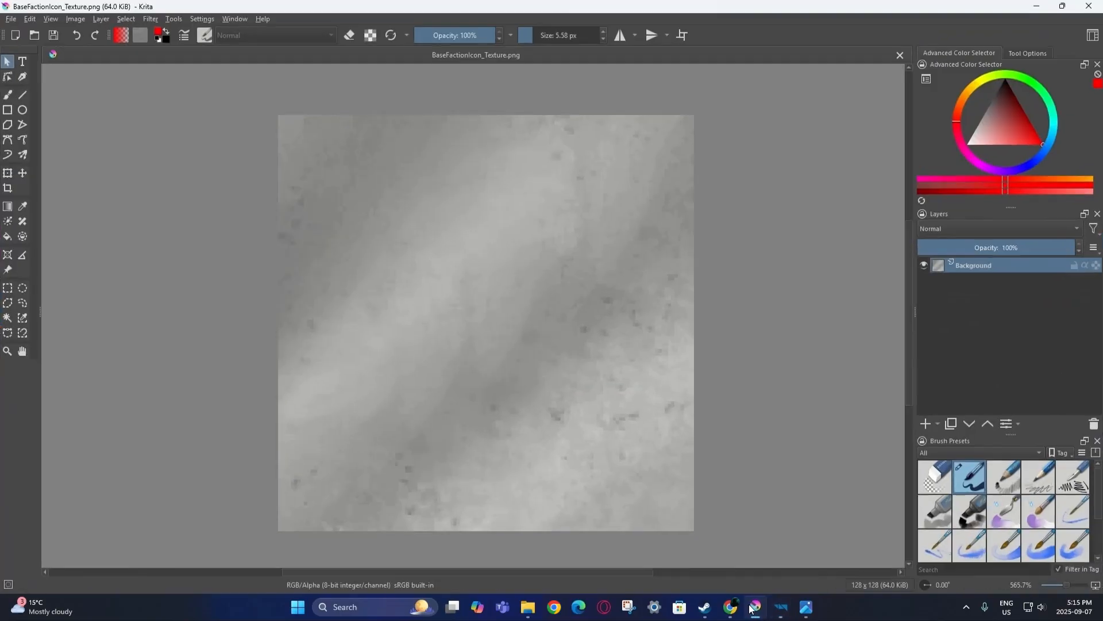
Replace the old Krita document with BaseFlag_Texture_Icon.png and BaseFactionIcon_Texture.png dragged from Explorer.
click(900, 55)
click(528, 607)
drag(294, 147, 44, 274)
click(368, 41)
drag(295, 143, 94, 270)
click(132, 305)
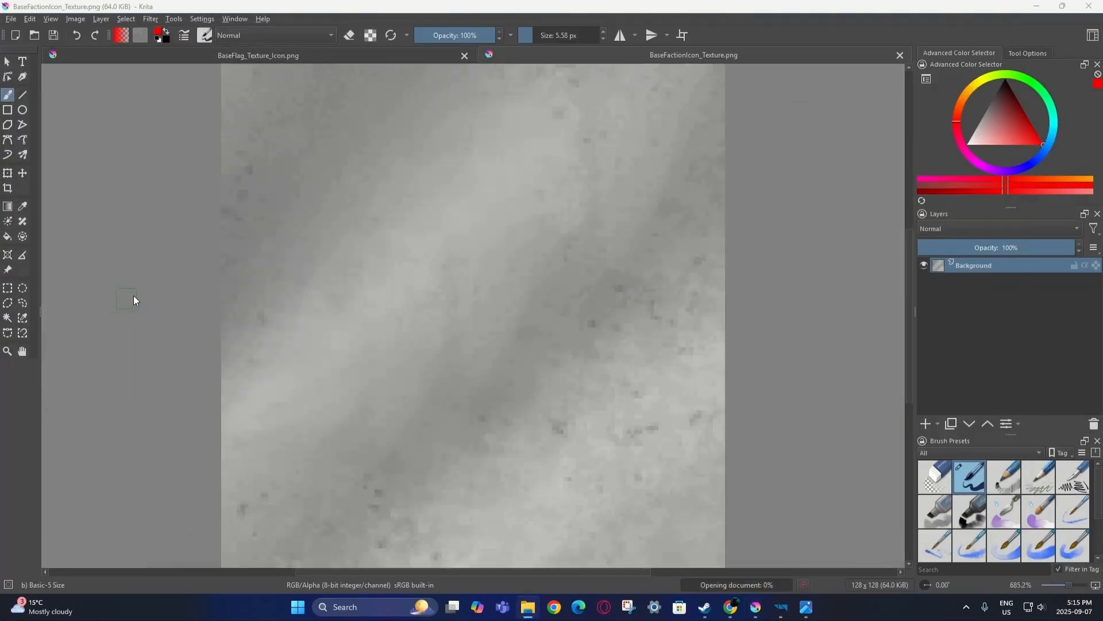
Restore the Krita window down and bring the 800 × 400 BaseFlag_Texture_Icon.png document forward.
click(1037, 6)
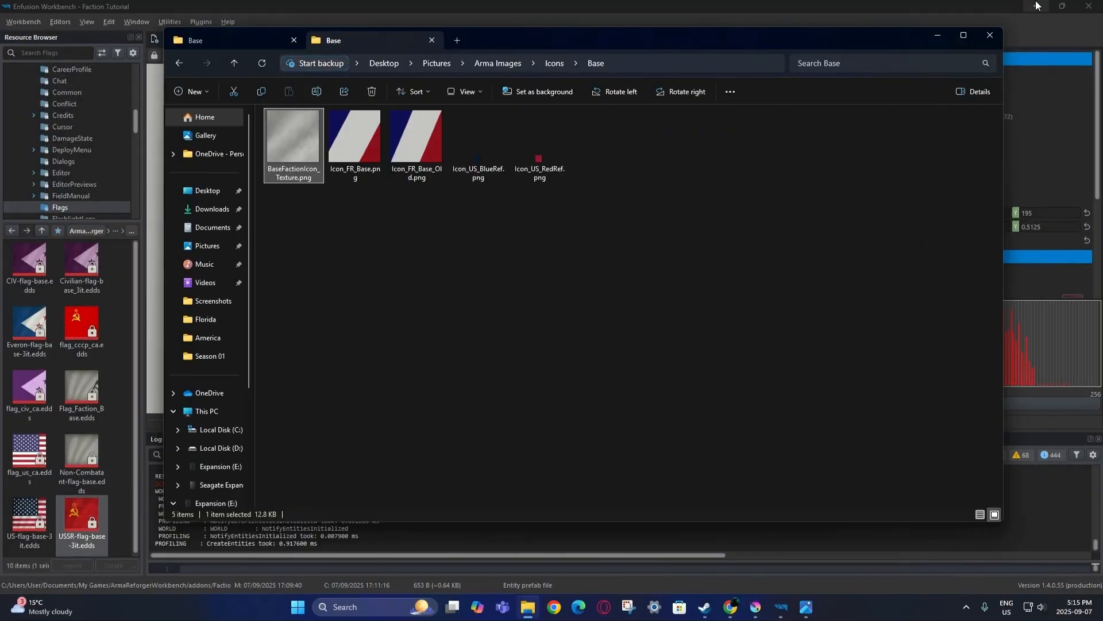
click(1037, 6)
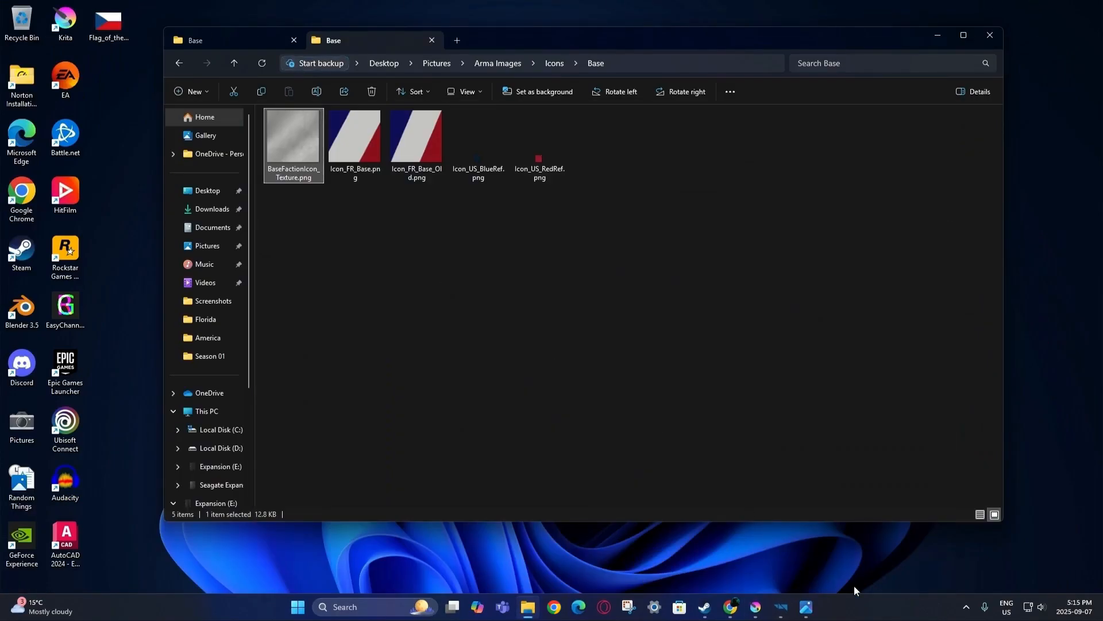
click(756, 606)
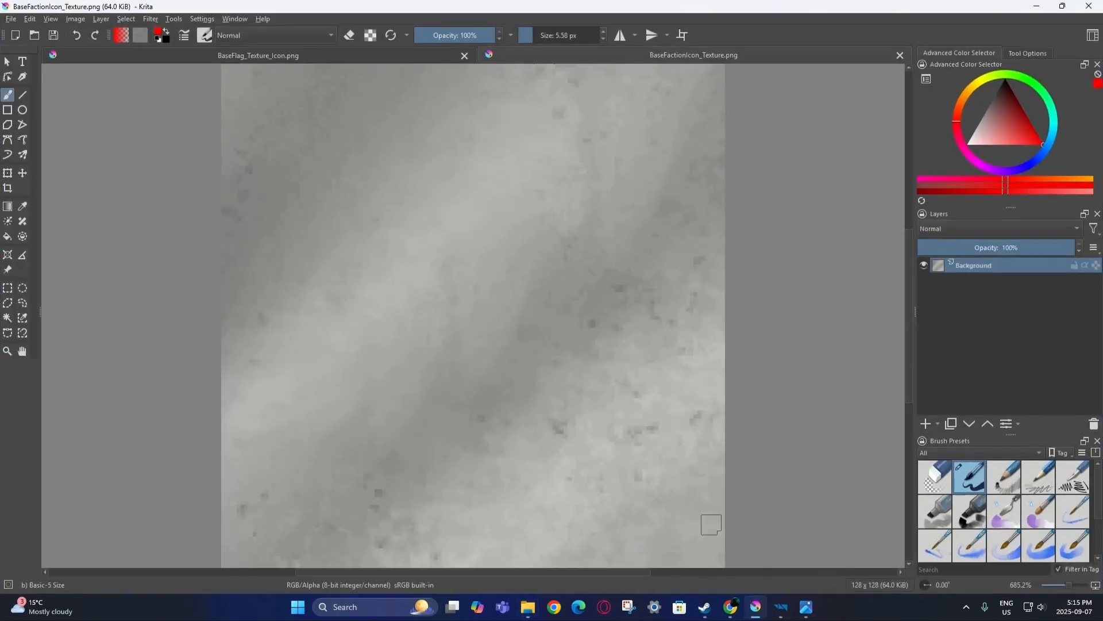
double_click(523, 8)
click(370, 67)
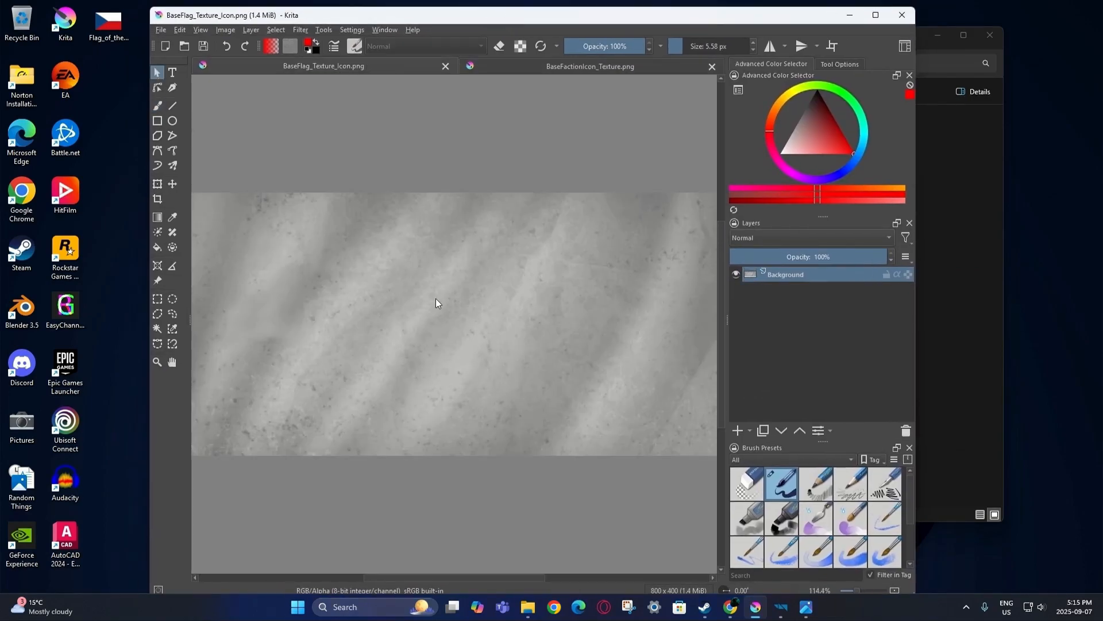
scroll(436, 298, down, 2)
scroll(436, 298, up, 1)
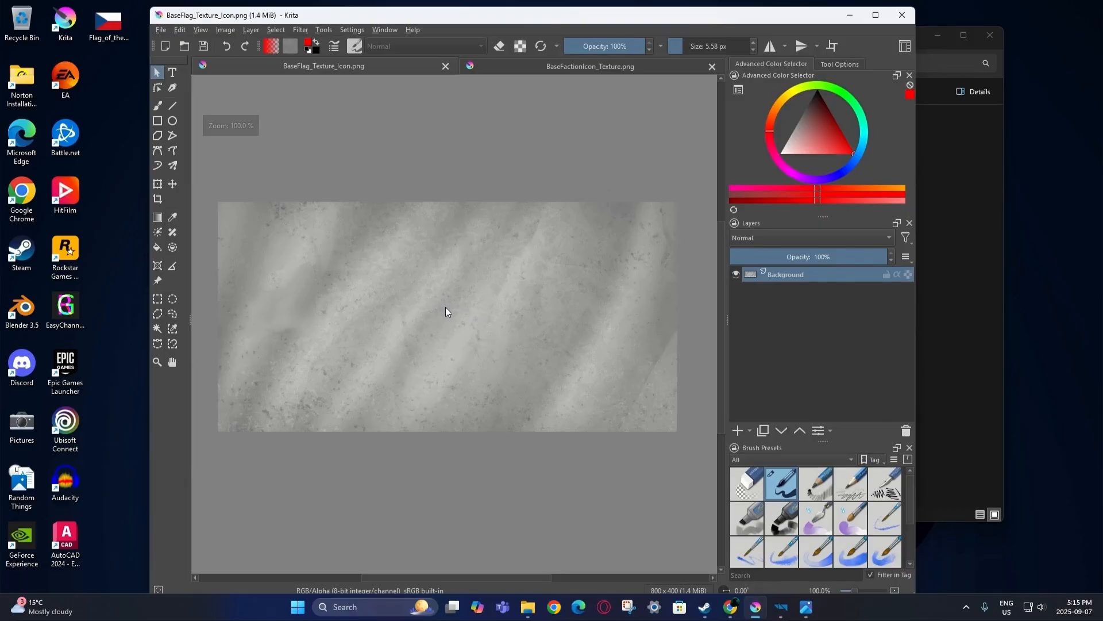
Insert the Czech flag PNG as a new layer and scale it to the canvas height.
click(110, 21)
drag(111, 27, 368, 246)
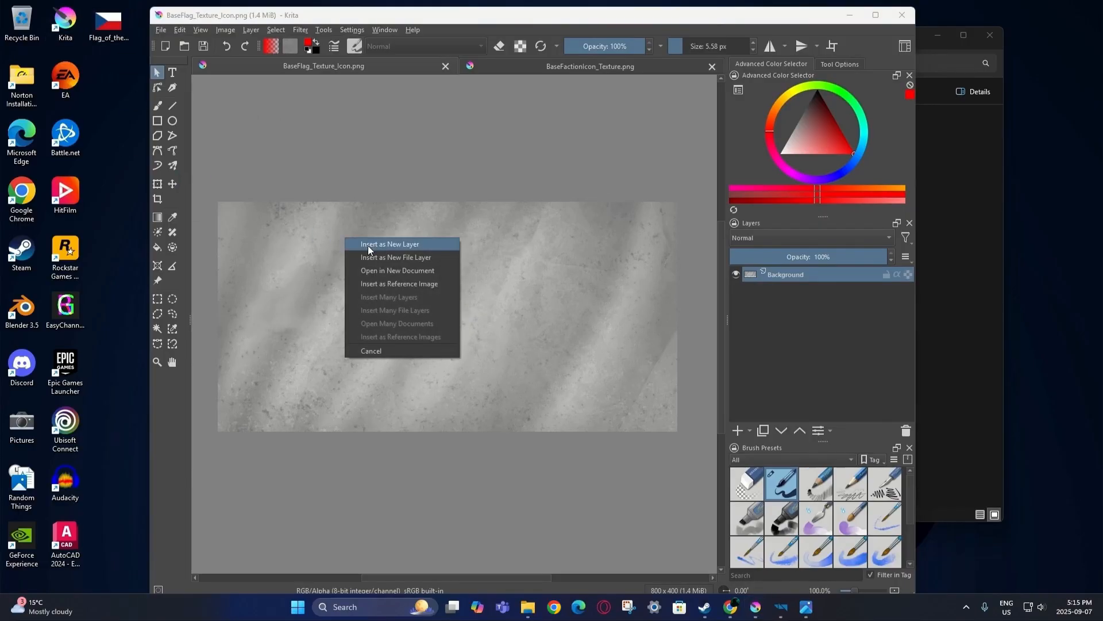
click(368, 246)
click(875, 16)
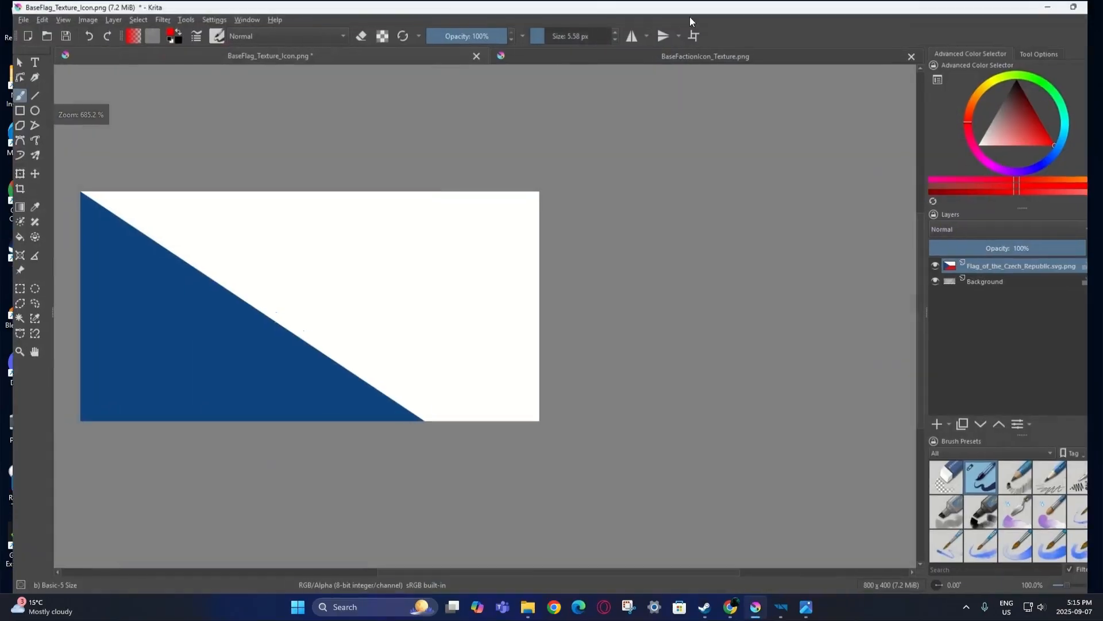
click(9, 171)
scroll(553, 369, down, 1)
middle_drag(552, 367, 562, 309)
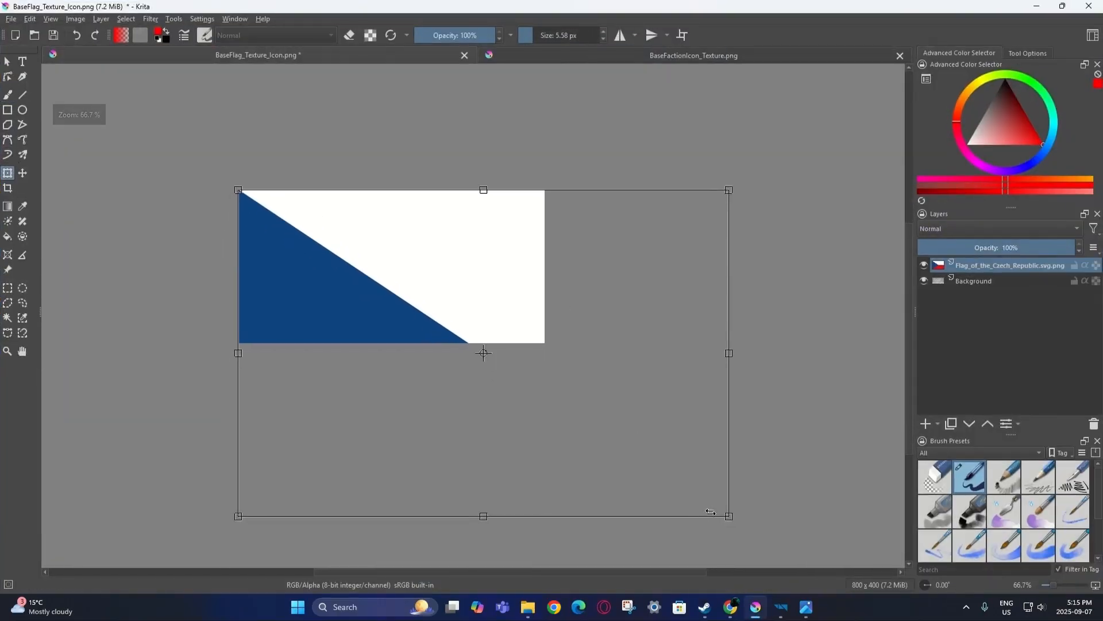
drag(728, 518, 448, 325)
scroll(467, 351, up, 9)
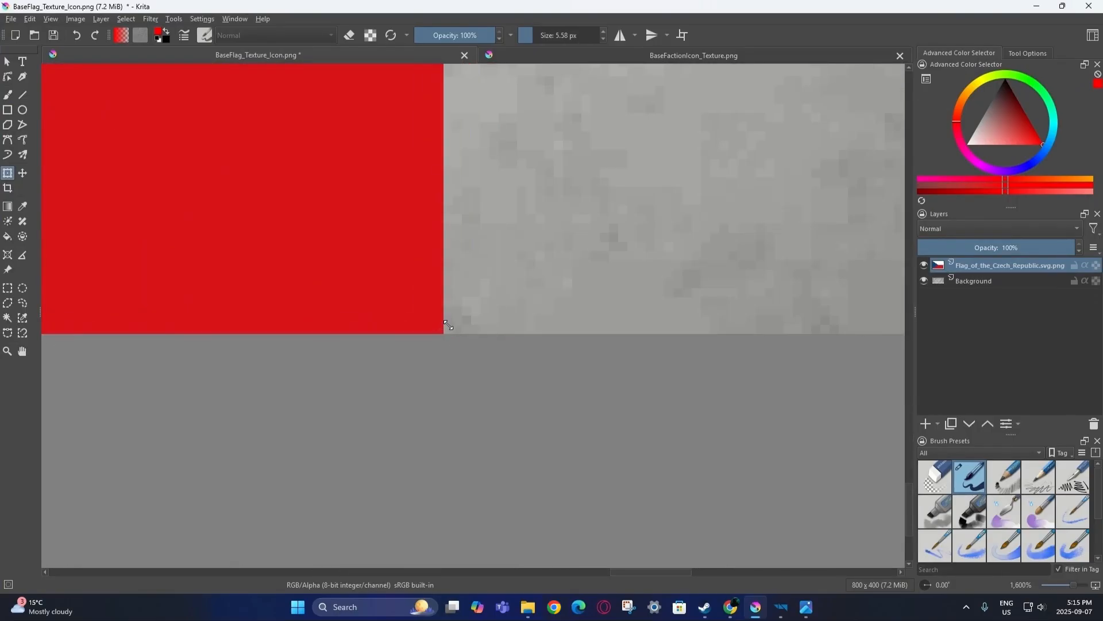
scroll(440, 325, down, 9)
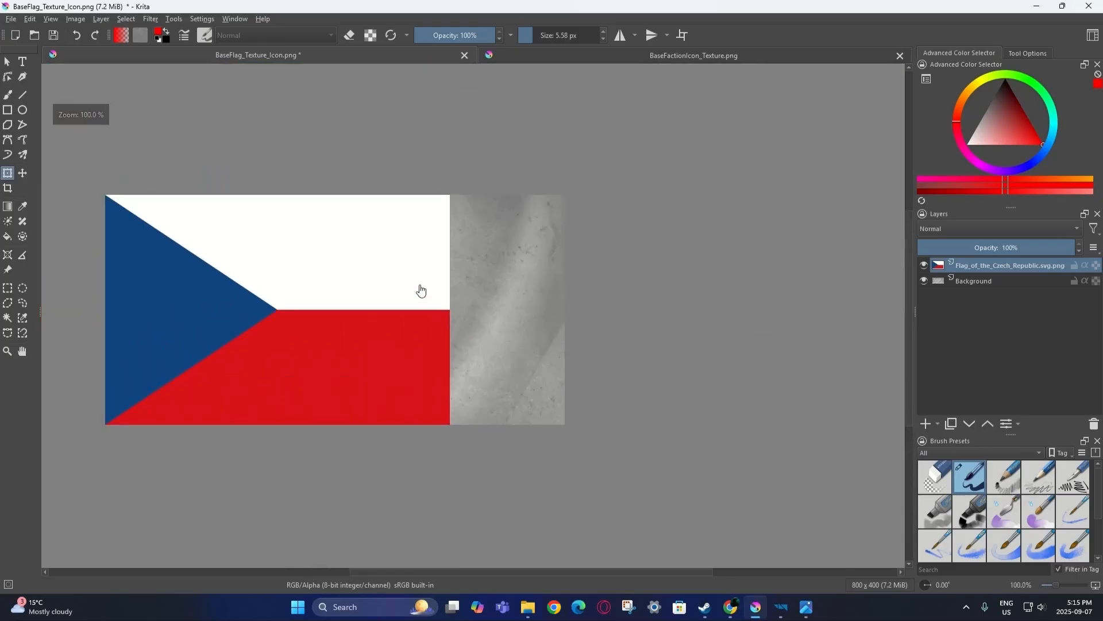
scroll(437, 291, up, 2)
Duplicate the flag layer, shift the copy right to fill the canvas, place it beneath, and select both.
key(ctrl+j)
click(451, 314)
drag(454, 286, 565, 292)
scroll(706, 178, up, 2)
middle_drag(707, 178, 699, 272)
scroll(421, 216, up, 8)
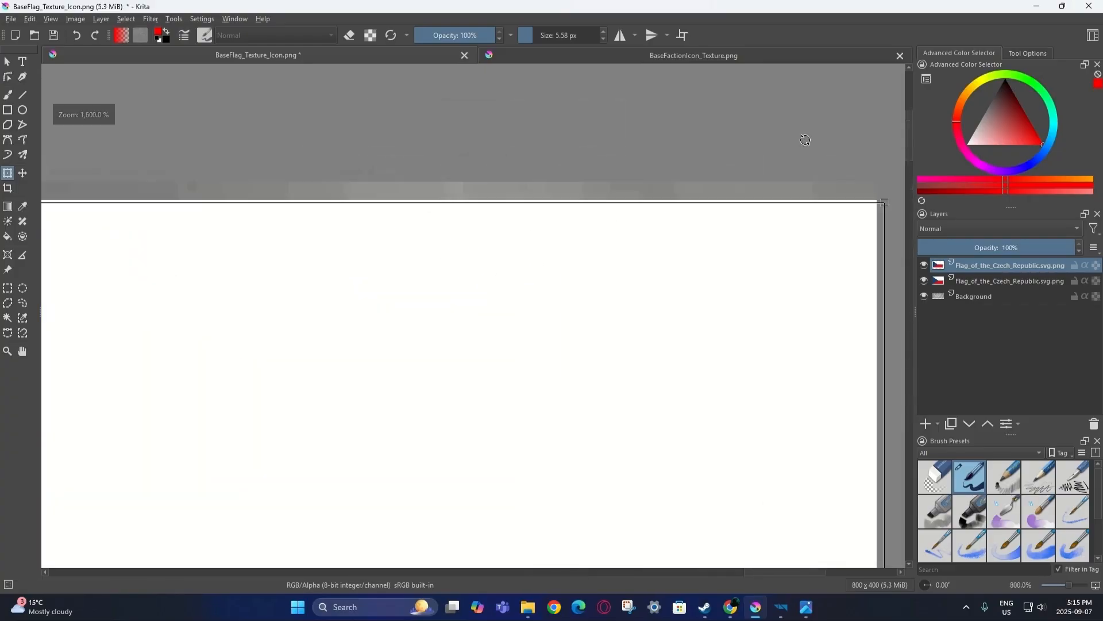
scroll(428, 220, up, 1)
drag(516, 253, 478, 187)
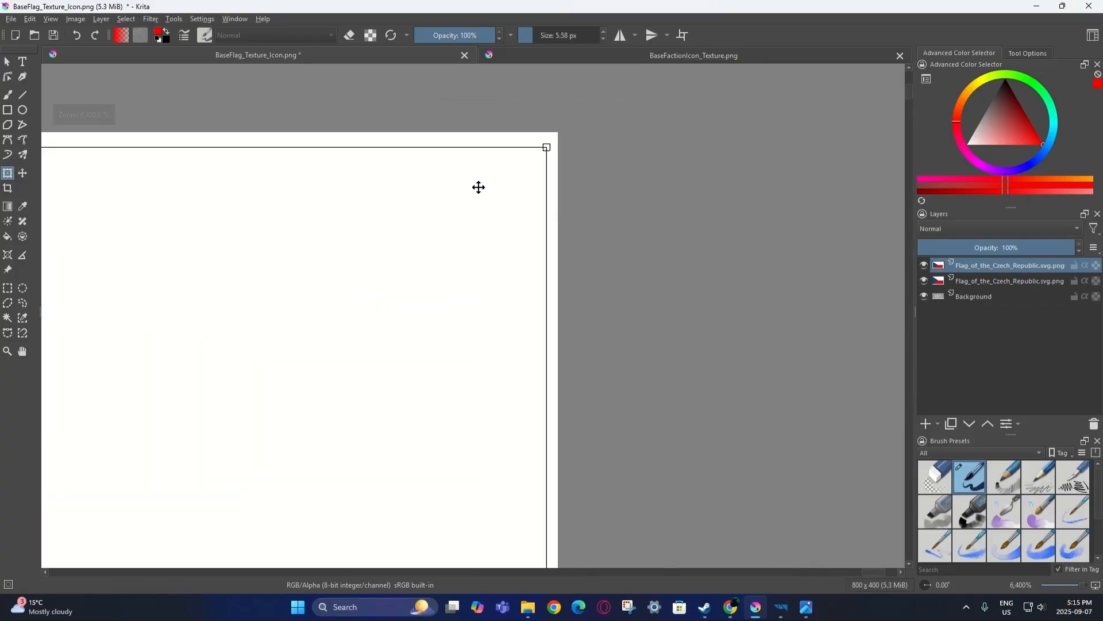
key(Return)
scroll(379, 276, down, 1)
scroll(379, 281, down, 12)
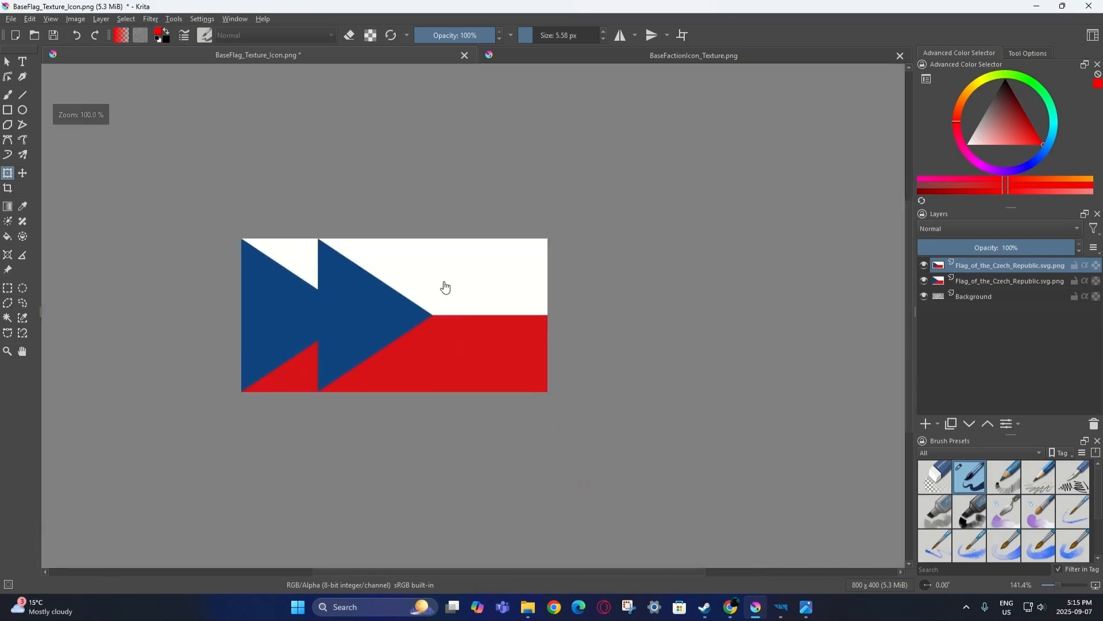
drag(965, 269, 971, 289)
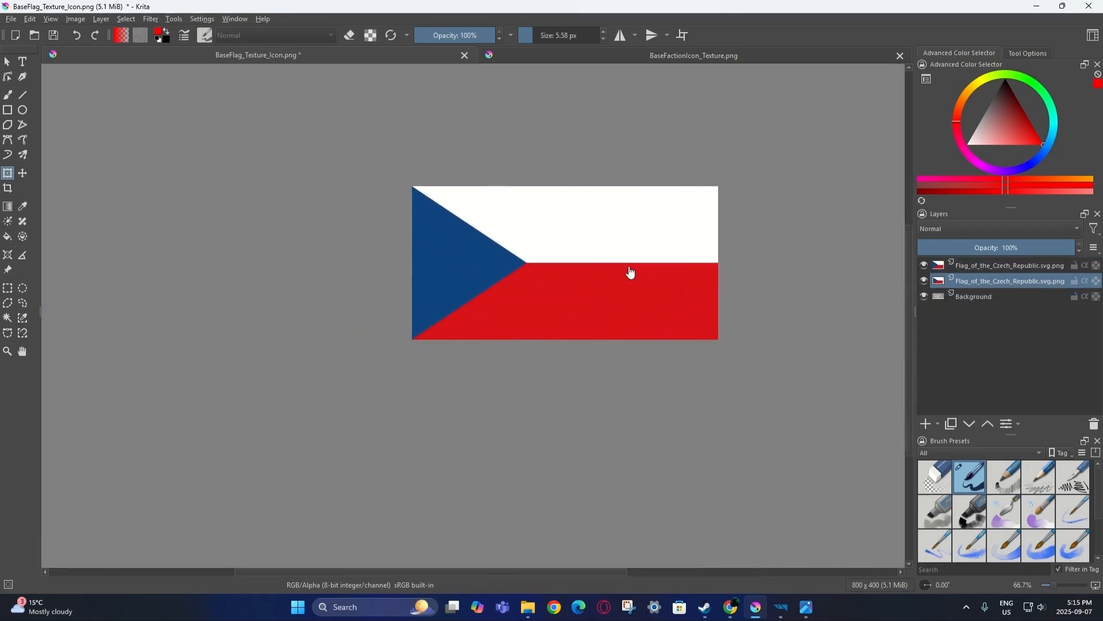
scroll(630, 270, up, 2)
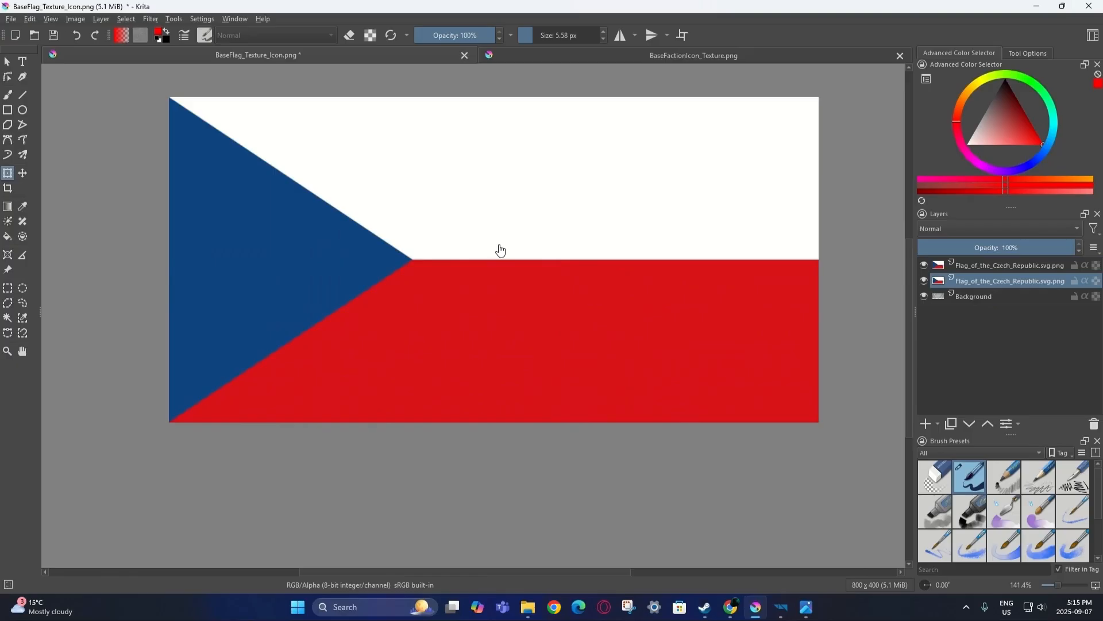
ctrl+click(983, 266)
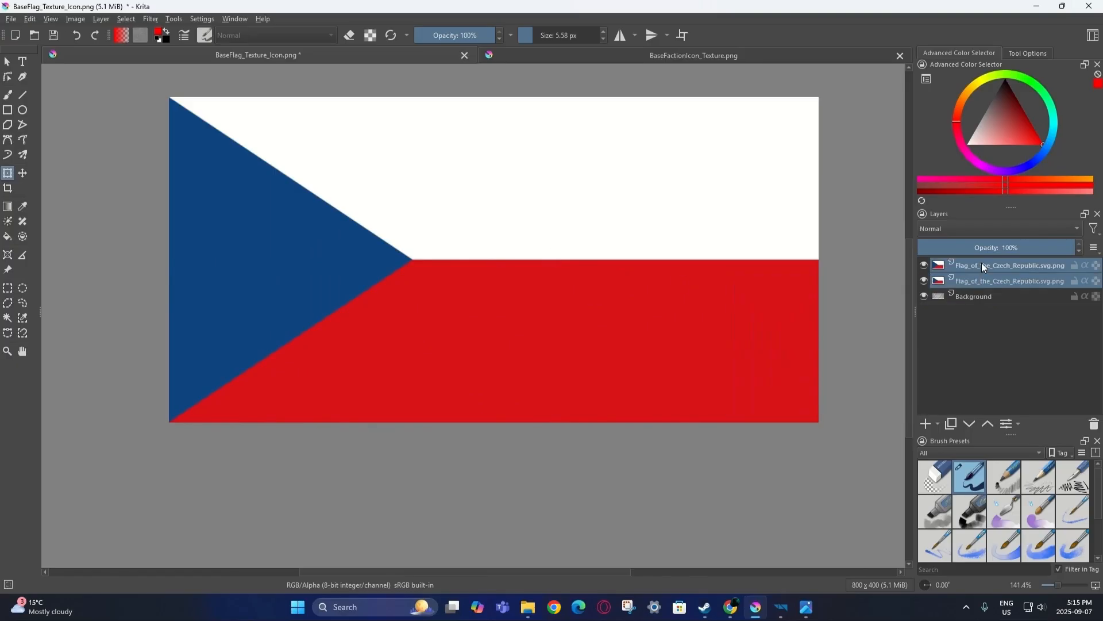
Merge the two flag layers and move the result below the texture layer.
right_click(982, 265)
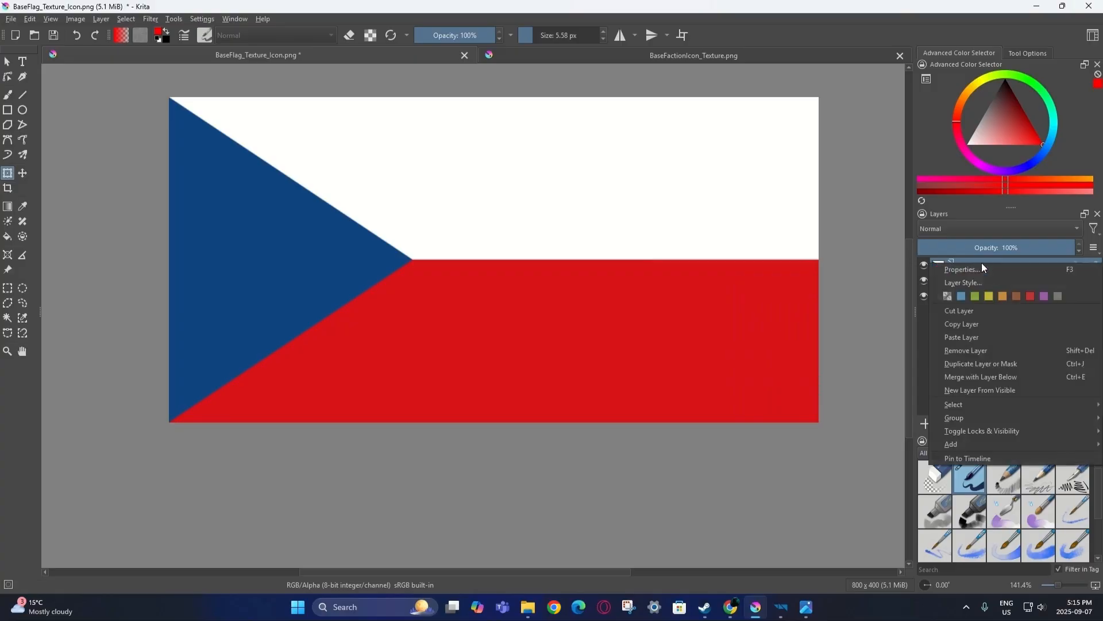
click(996, 376)
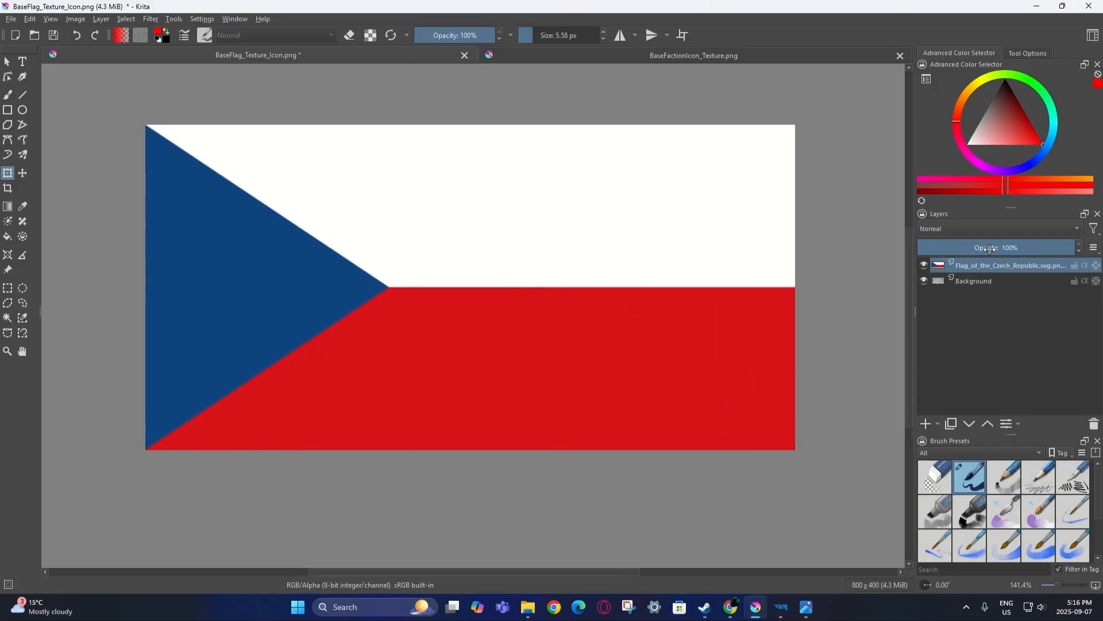
drag(975, 268, 978, 284)
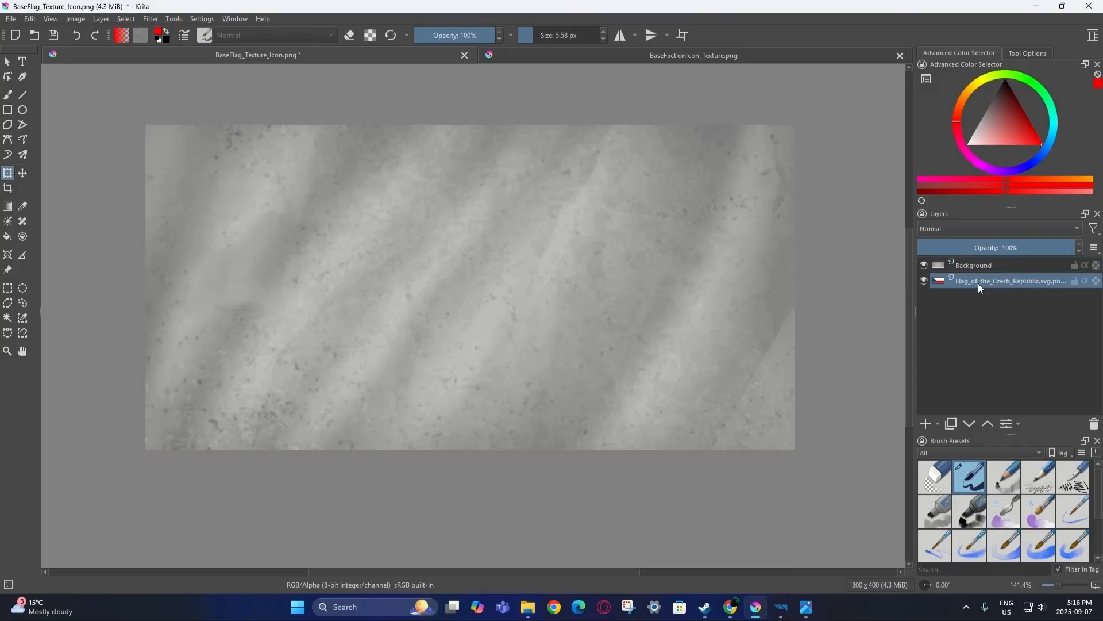
Set the grey texture layer's blending mode to Overlay over the flag.
click(977, 263)
click(971, 228)
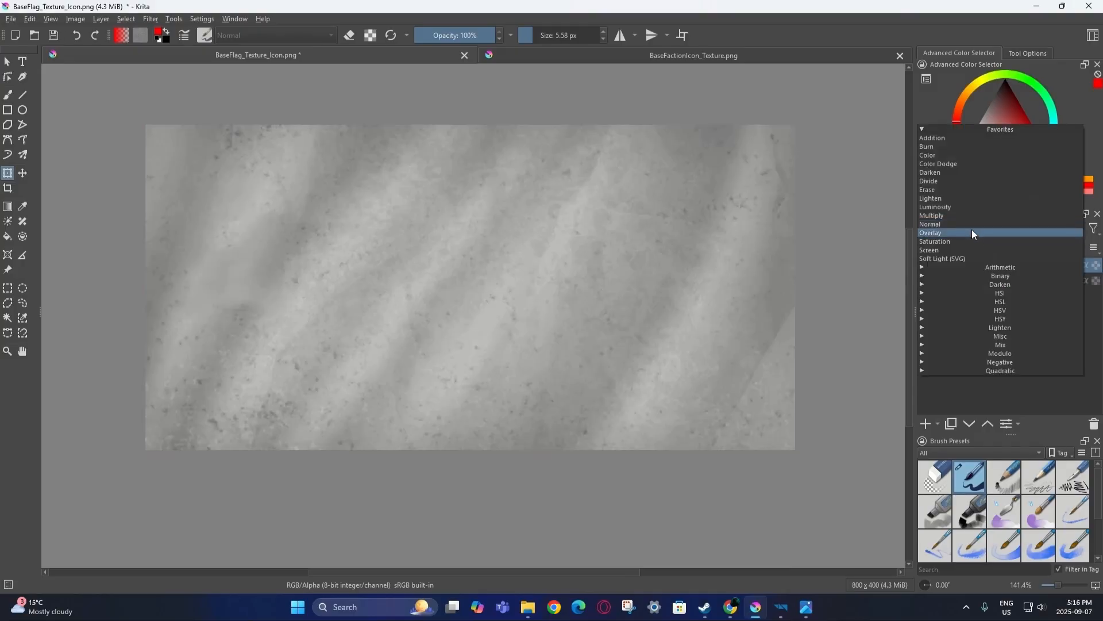
click(974, 233)
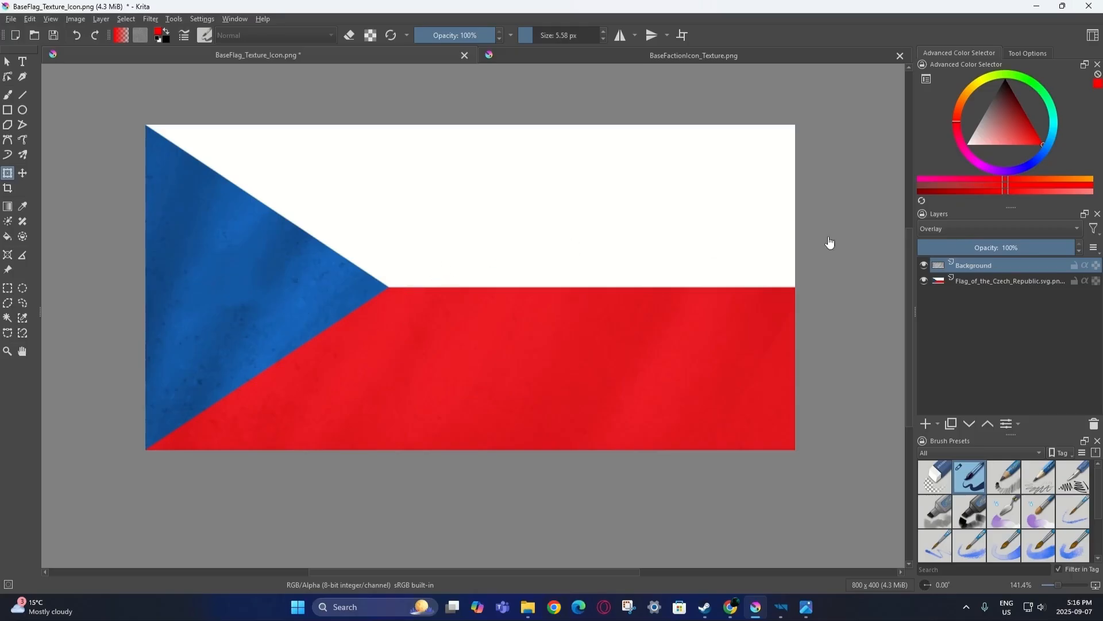
click(956, 285)
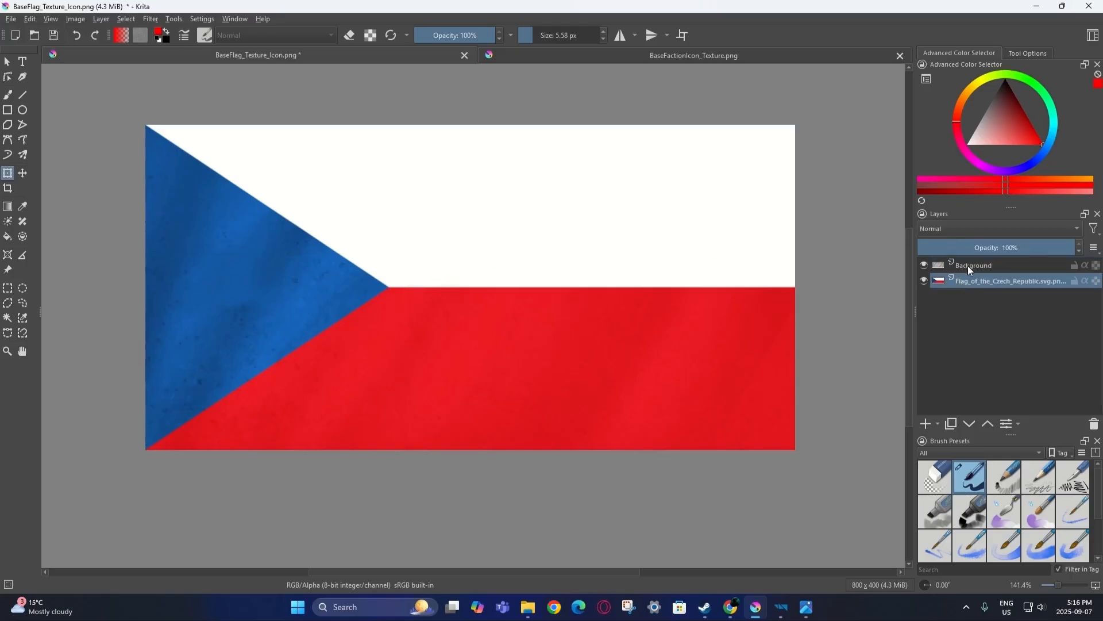
click(151, 19)
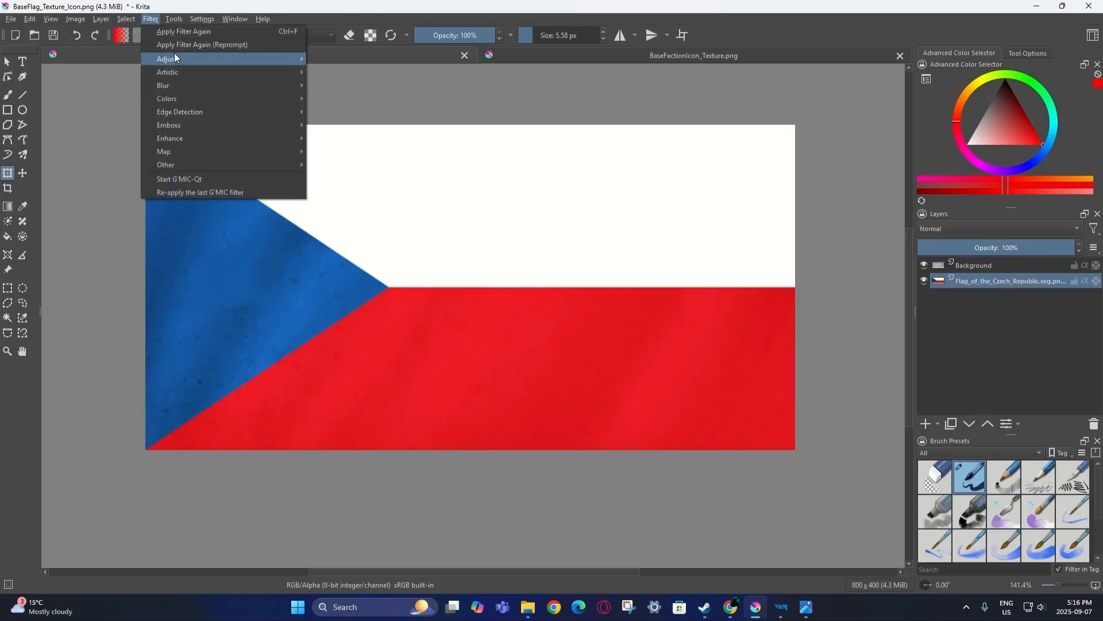
Apply an HSV adjustment to the flag layer with saturation -10 and lightness -30.
mouse_move(177, 58)
click(361, 152)
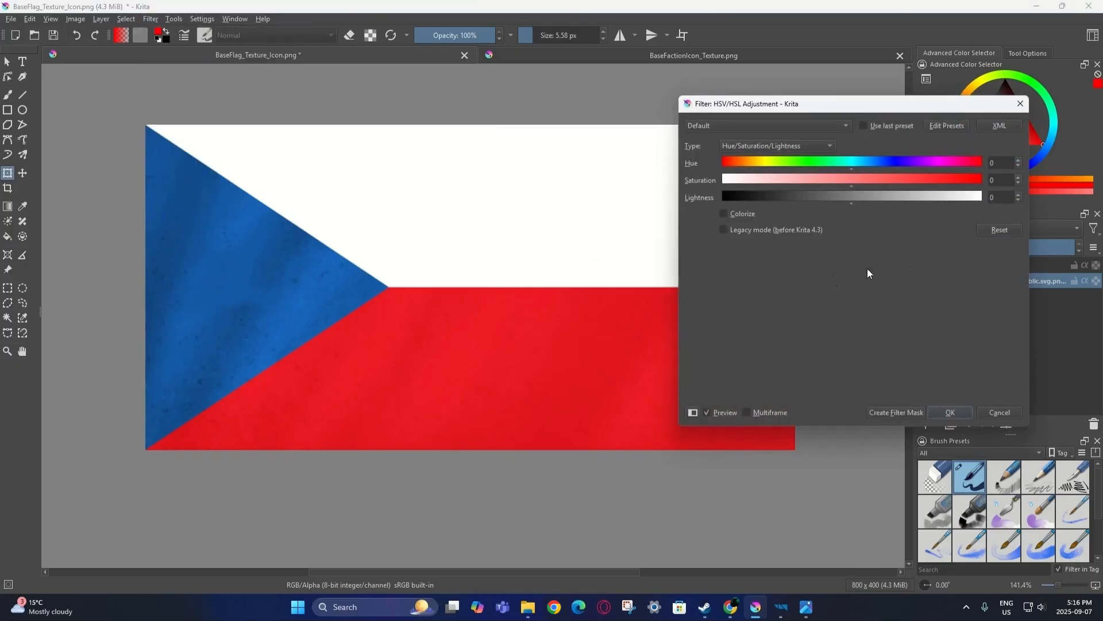
text(-20)
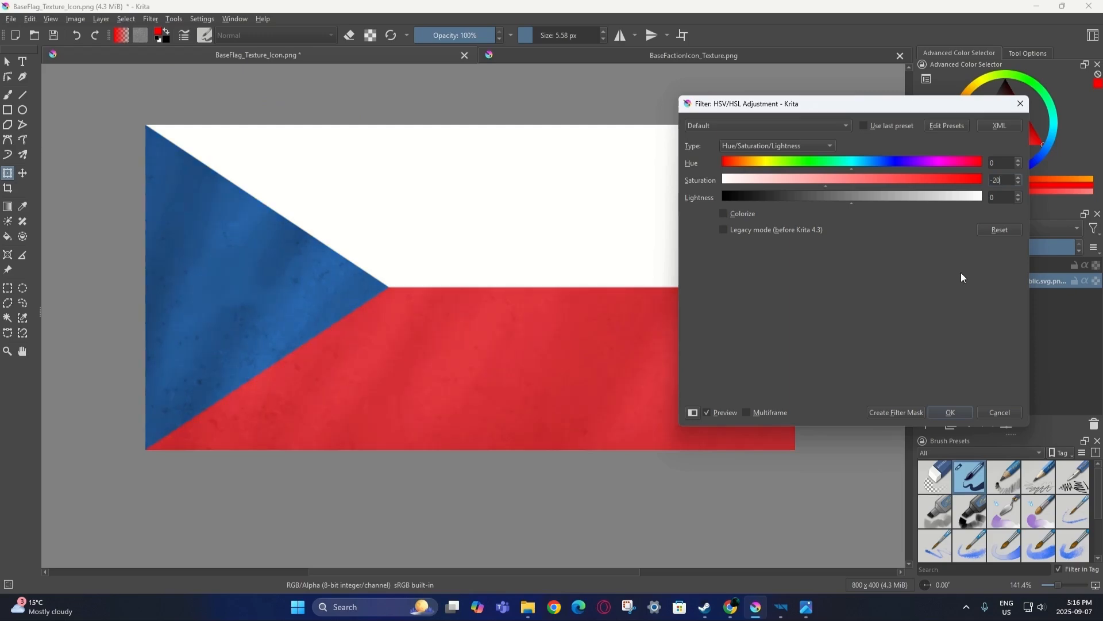
key(BackSpace)
key(BackSpace)
text(10)
drag(998, 199, 989, 199)
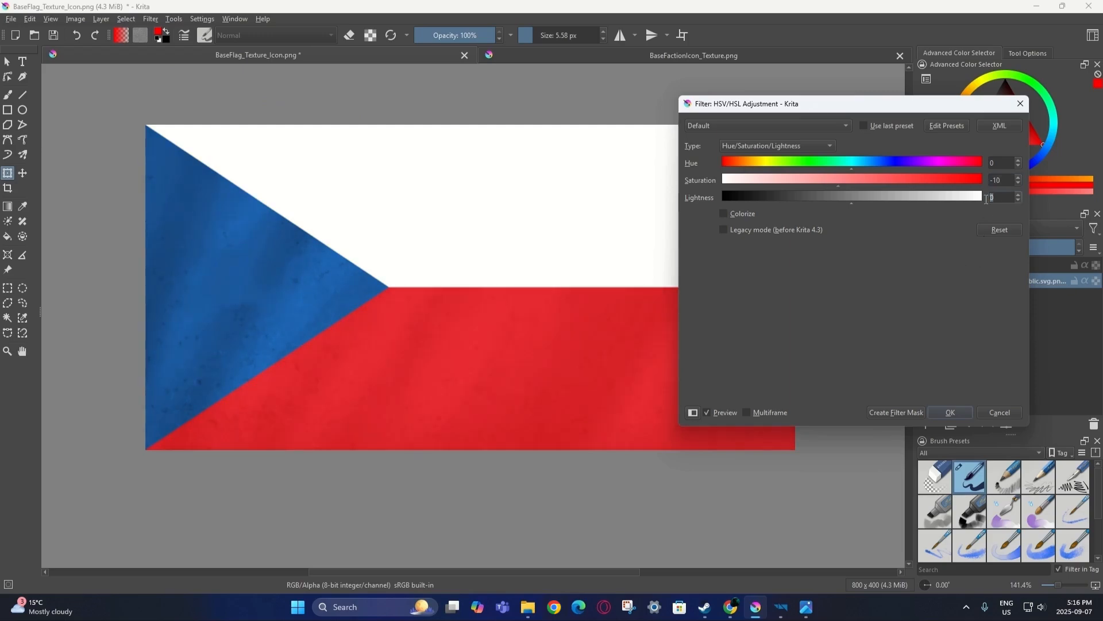
text(-30)
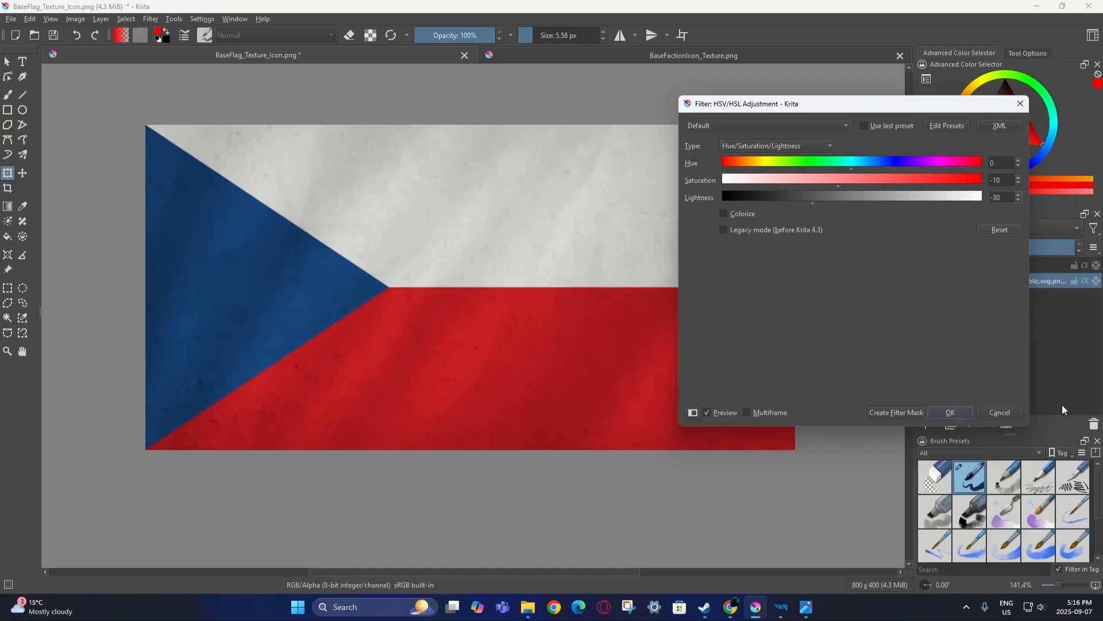
click(958, 411)
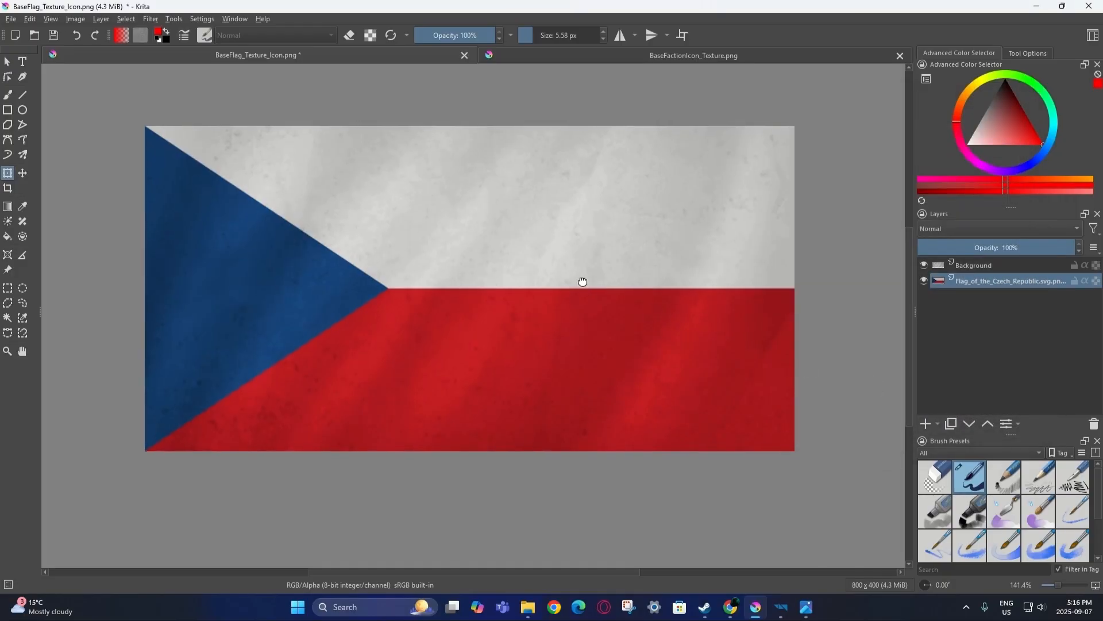
click(11, 21)
click(35, 106)
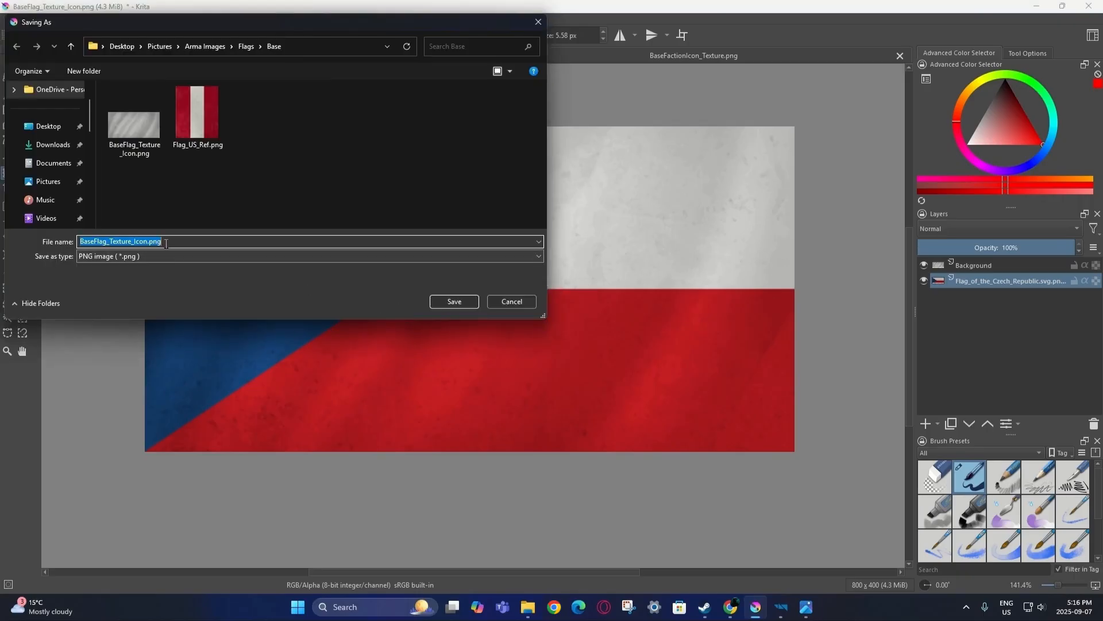
Save the image as BaseFlag_Texture_Icon_Test.png, accepting the default PNG options.
click(166, 243)
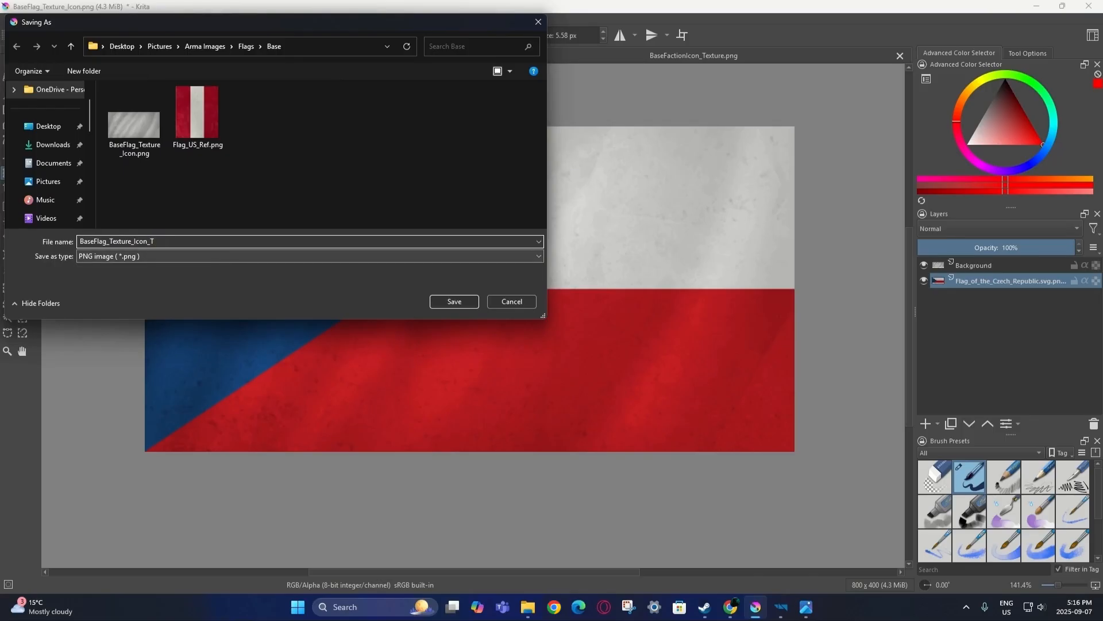
click(462, 304)
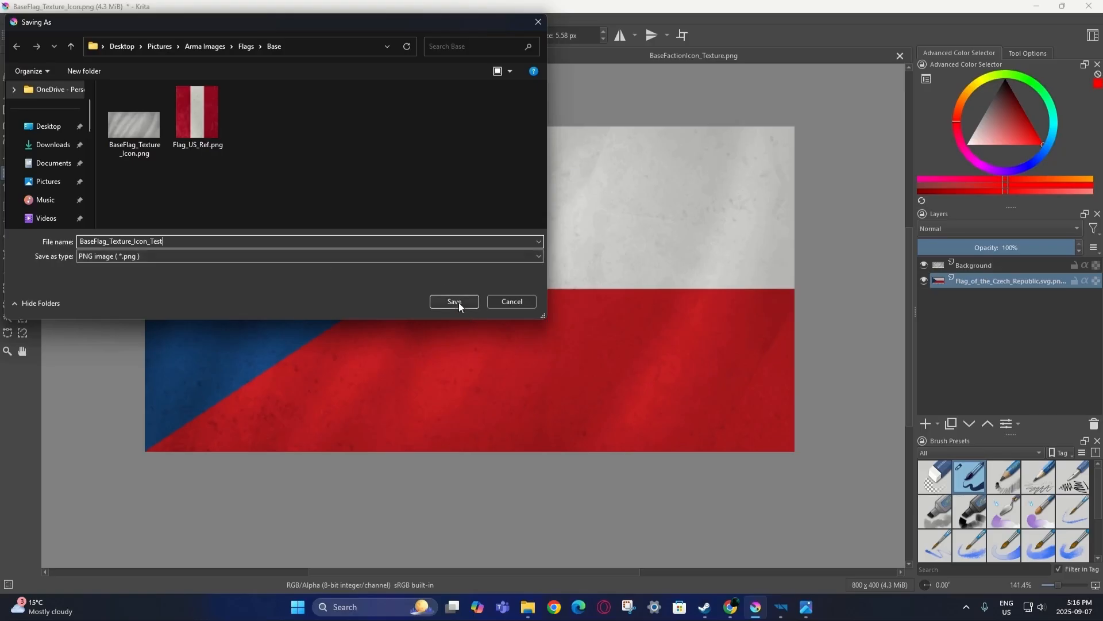
click(609, 421)
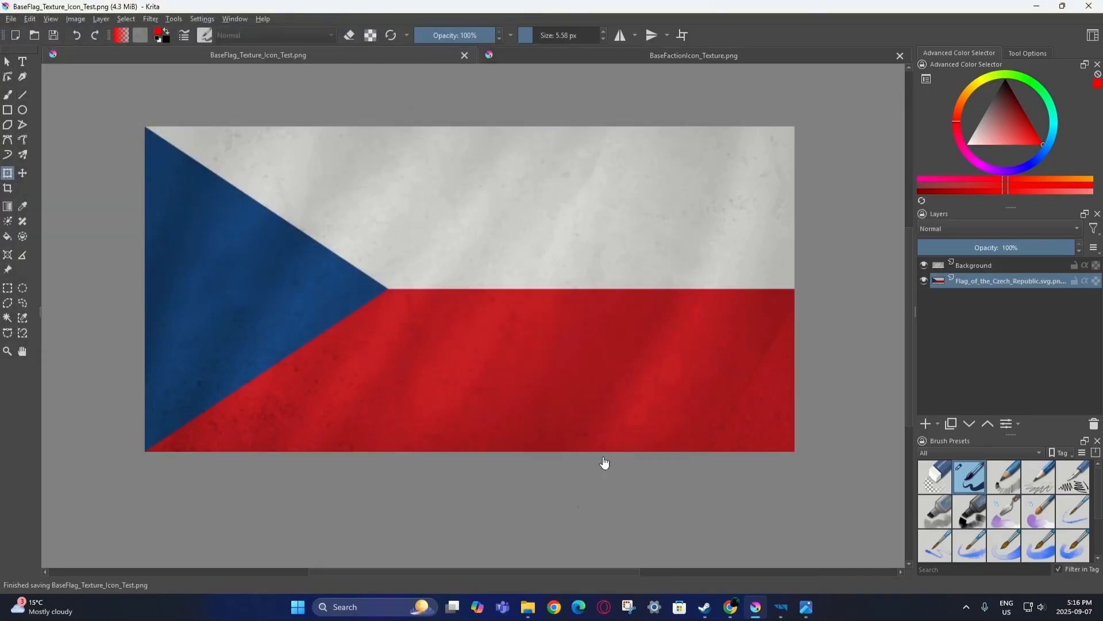
click(528, 606)
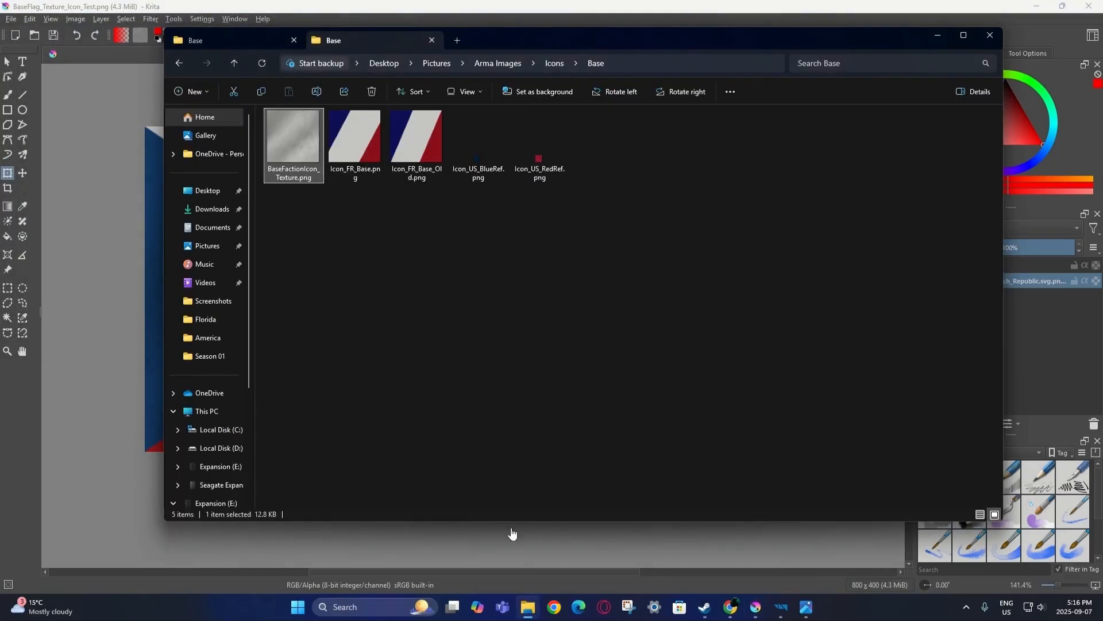
Rename BaseFlag_Texture_Icon_Test.png to BaseFlag_Texture_Icon_Test_BCR.png in the Flags Base folder.
click(250, 39)
click(340, 136)
key(F2)
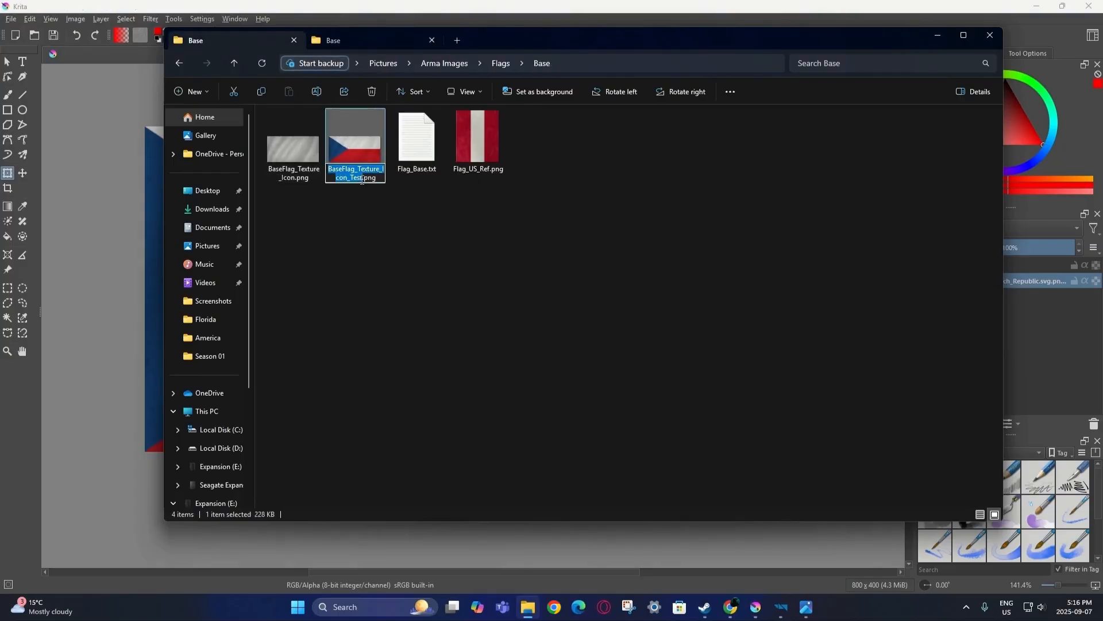
click(363, 177)
text(_N)
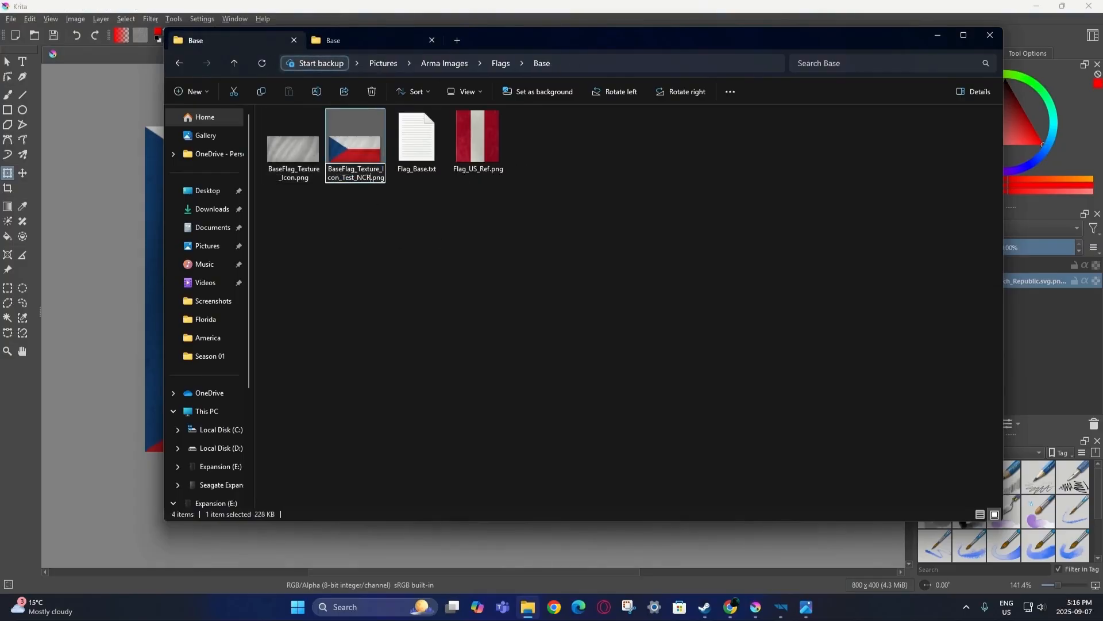
key(BackSpace)
text(BCR)
click(431, 254)
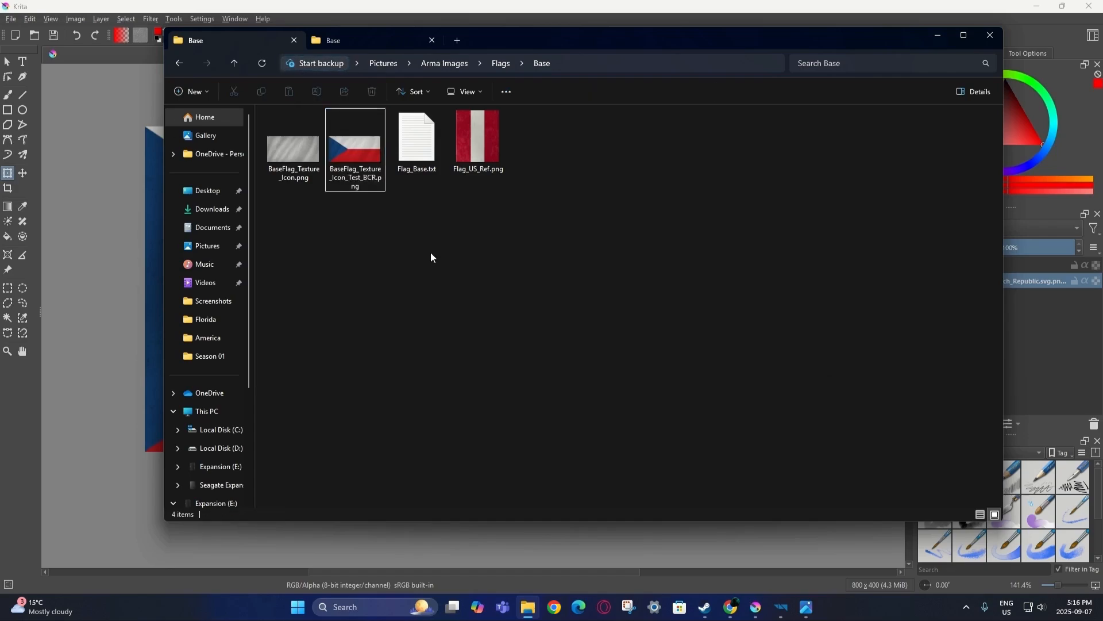
Minimize File Explorer and return to Krita's open flag images.
click(939, 37)
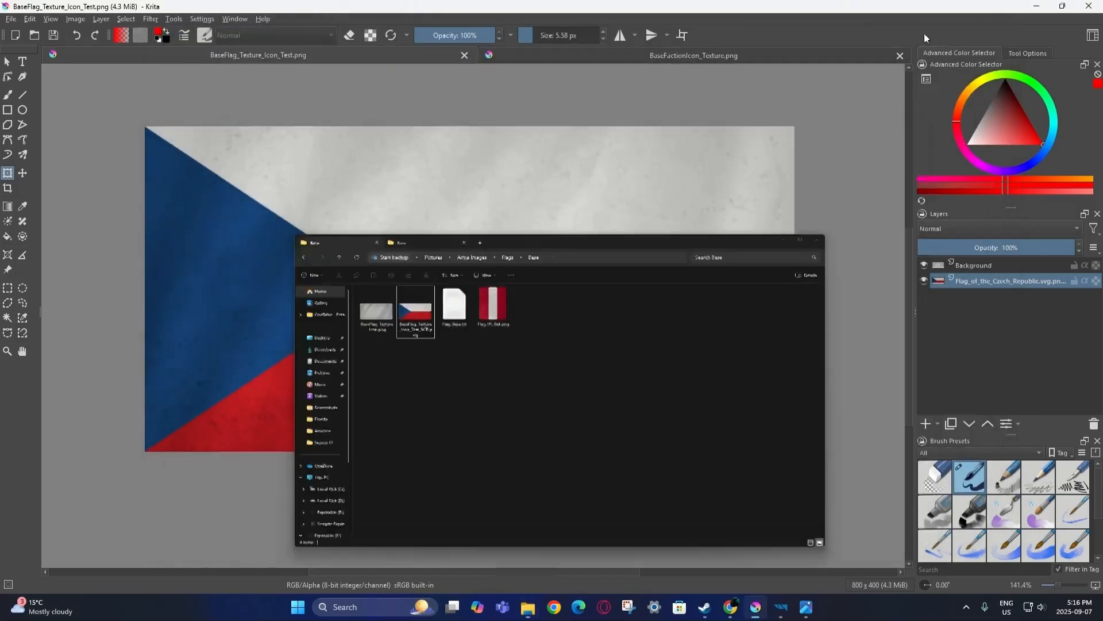
click(571, 57)
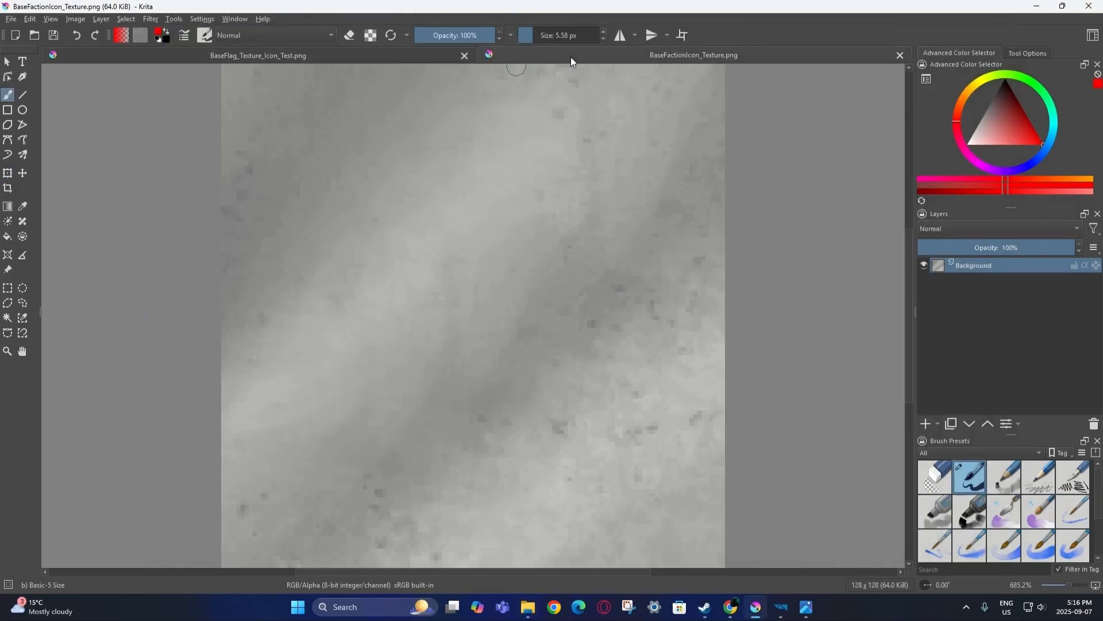
click(292, 55)
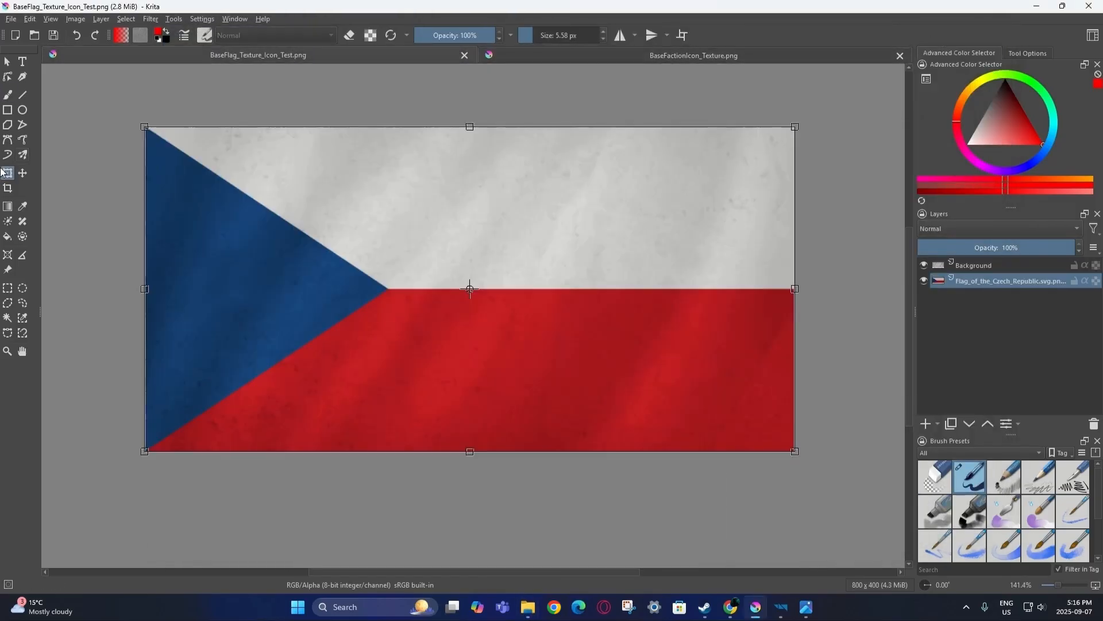
Place the Czech flag layer beneath the faction icon's texture layer and blend the texture as Overlay.
right_click(991, 264)
click(919, 308)
click(987, 282)
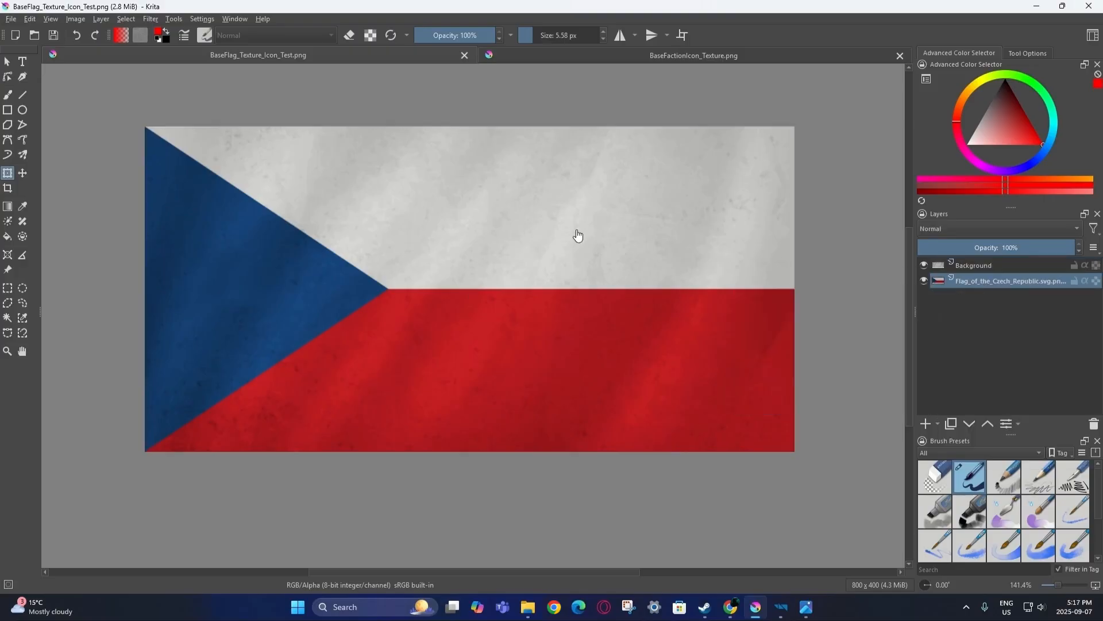
click(659, 56)
scroll(413, 244, down, 5)
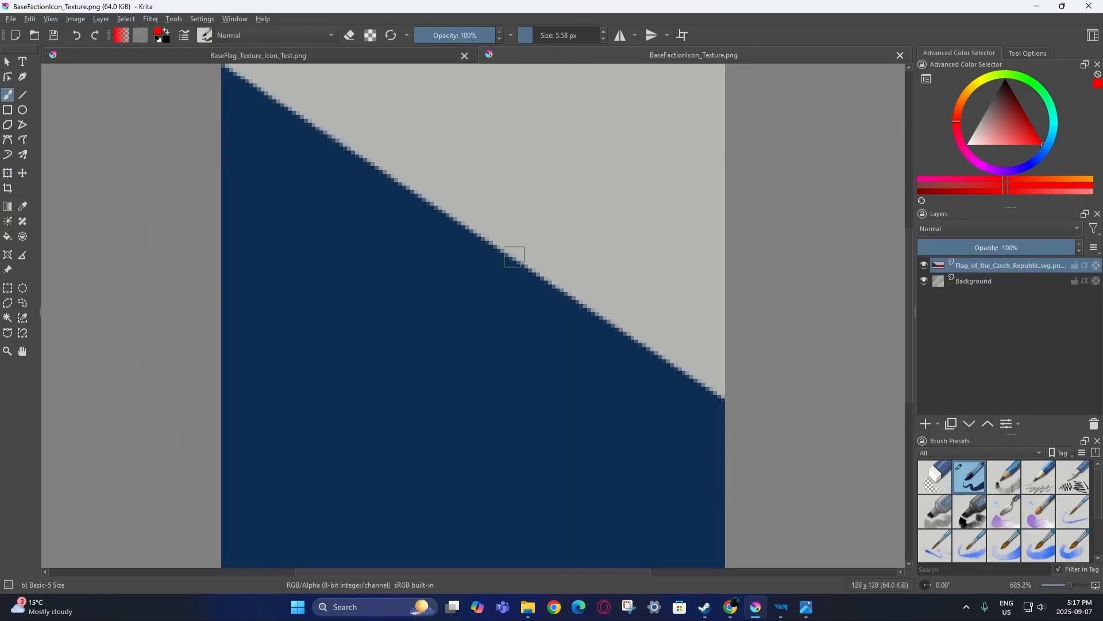
drag(961, 265, 974, 283)
click(981, 266)
click(979, 229)
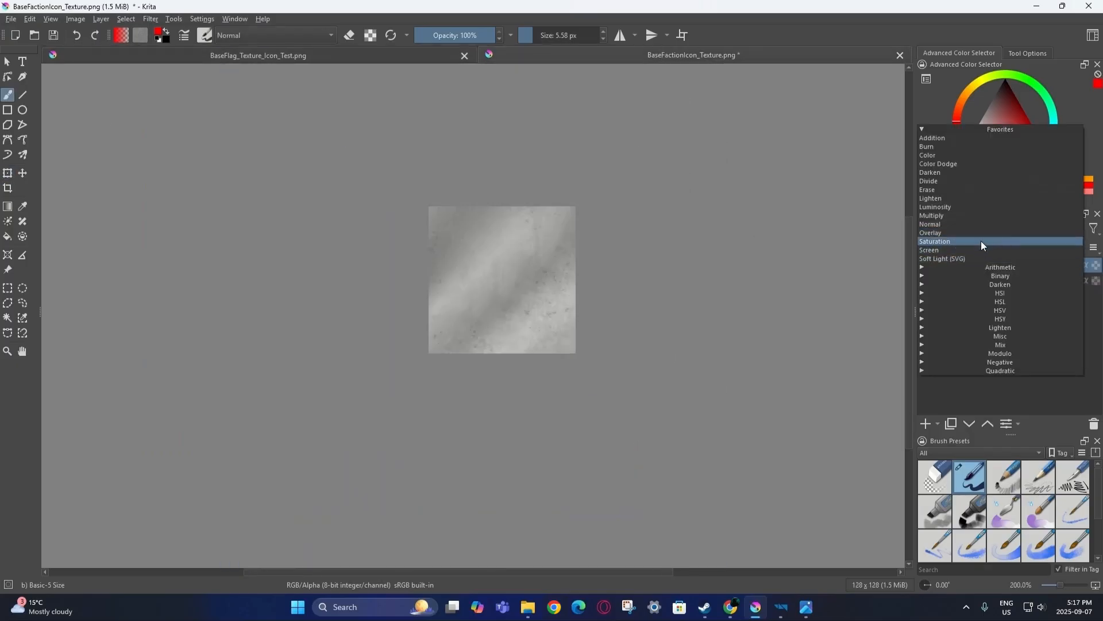
click(980, 233)
click(984, 284)
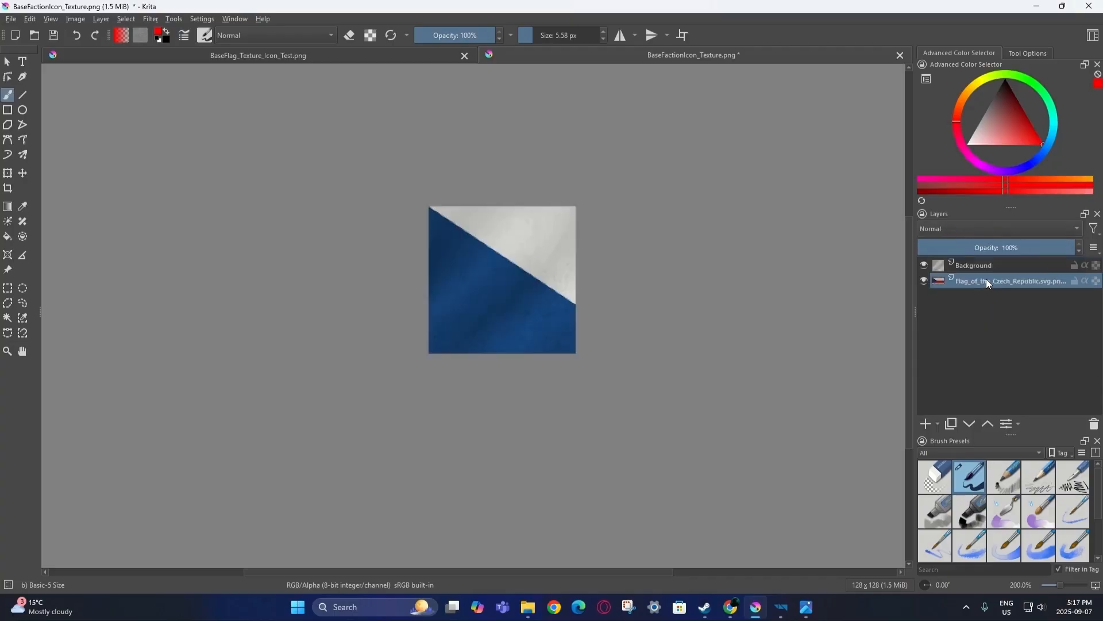
Shrink the Czech flag to fit the square 128 × 128 icon.
click(6, 175)
middle_drag(590, 290, 422, 219)
scroll(421, 219, down, 1)
scroll(762, 320, down, 1)
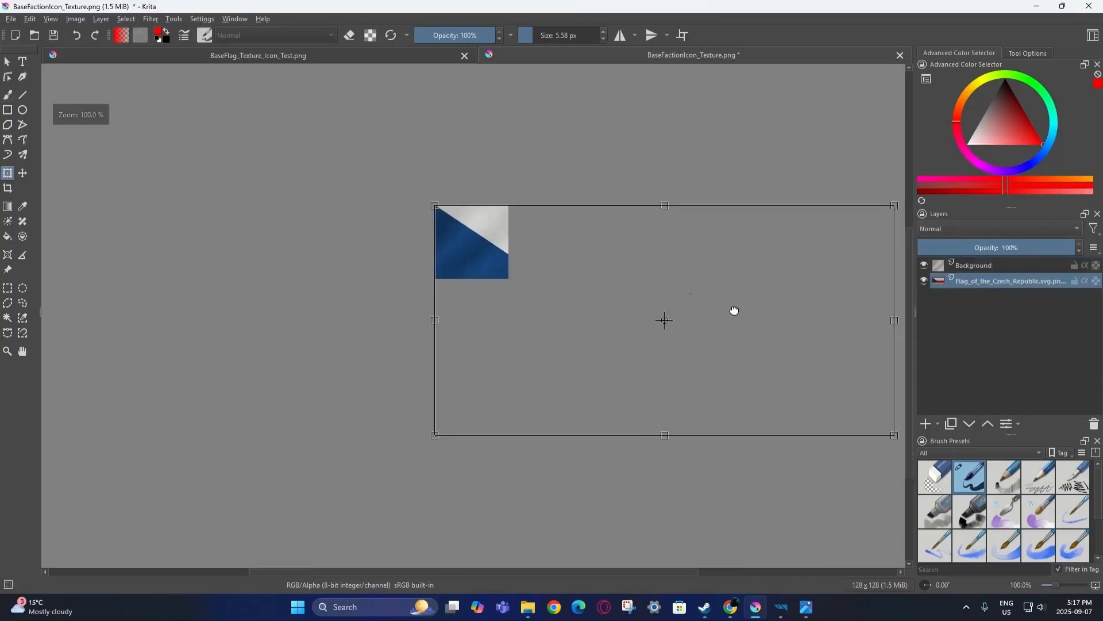
middle_drag(756, 317, 609, 283)
drag(752, 403, 415, 234)
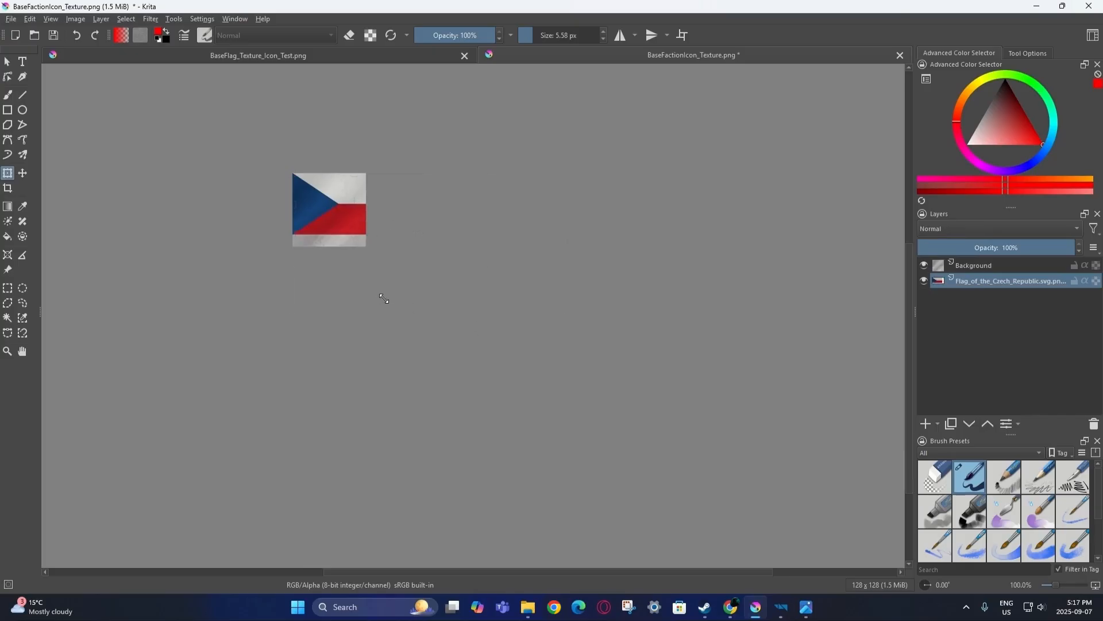
scroll(348, 194, up, 3)
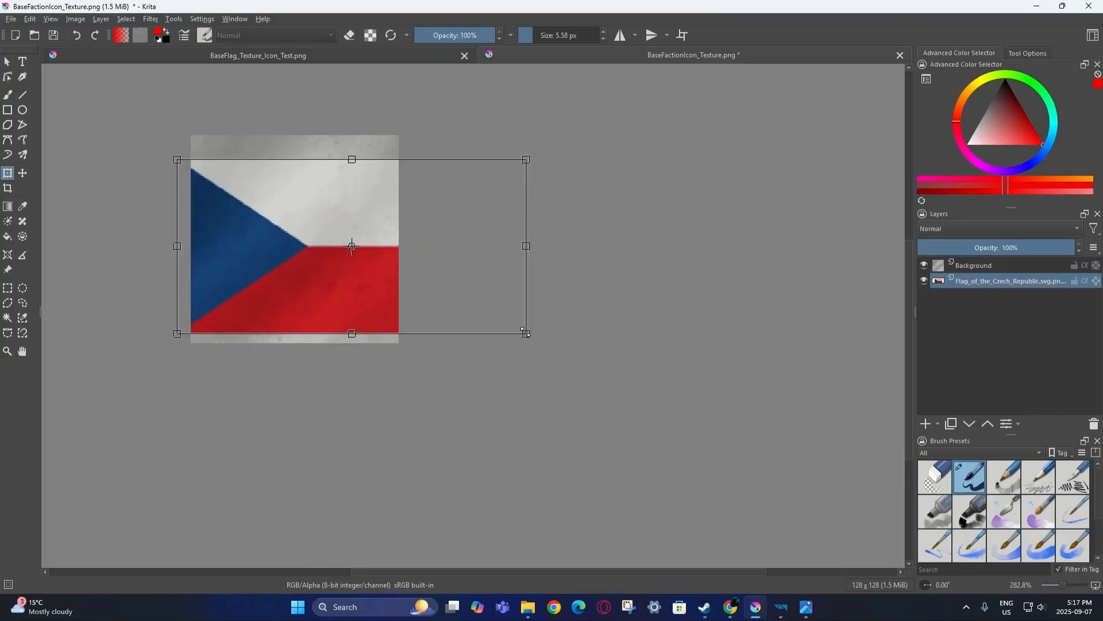
drag(525, 330, 589, 374)
scroll(458, 281, up, 1)
Tilt the flag about 9 degrees counterclockwise and enlarge it to fill the icon.
middle_drag(458, 281, 565, 331)
drag(783, 148, 483, 381)
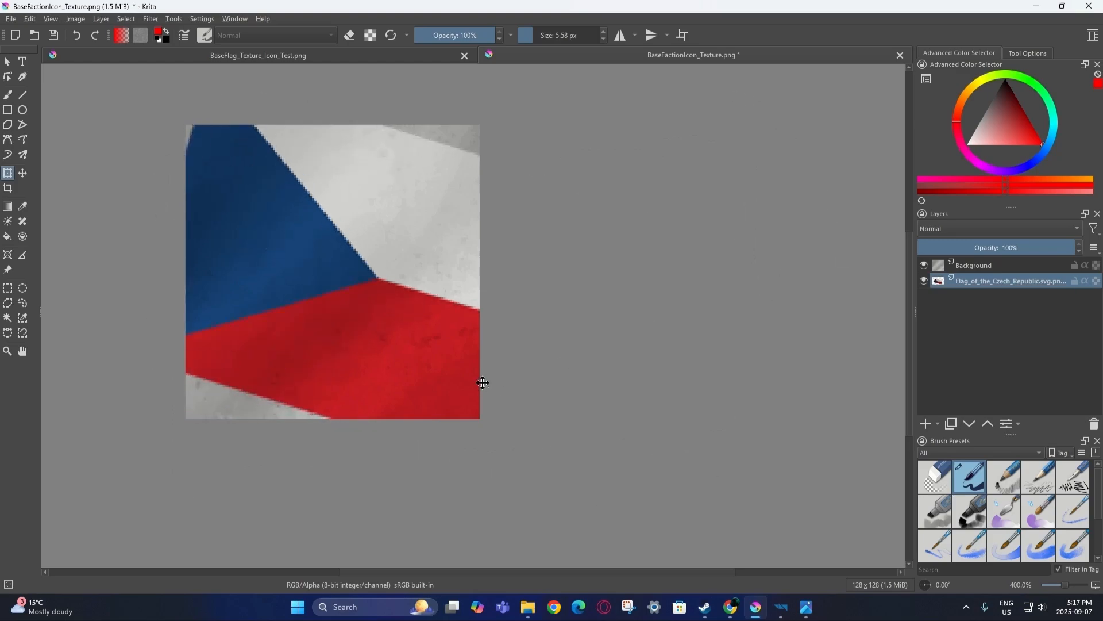
scroll(488, 381, down, 1)
middle_drag(487, 382, 451, 311)
shift+drag(587, 412, 711, 530)
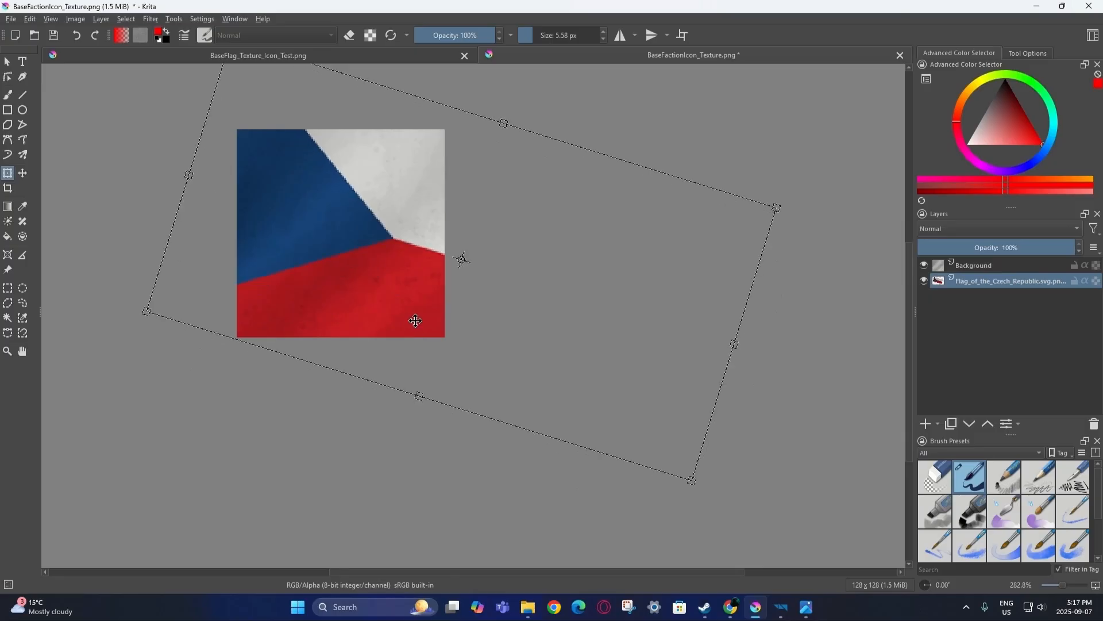
scroll(394, 266, down, 1)
scroll(429, 288, up, 2)
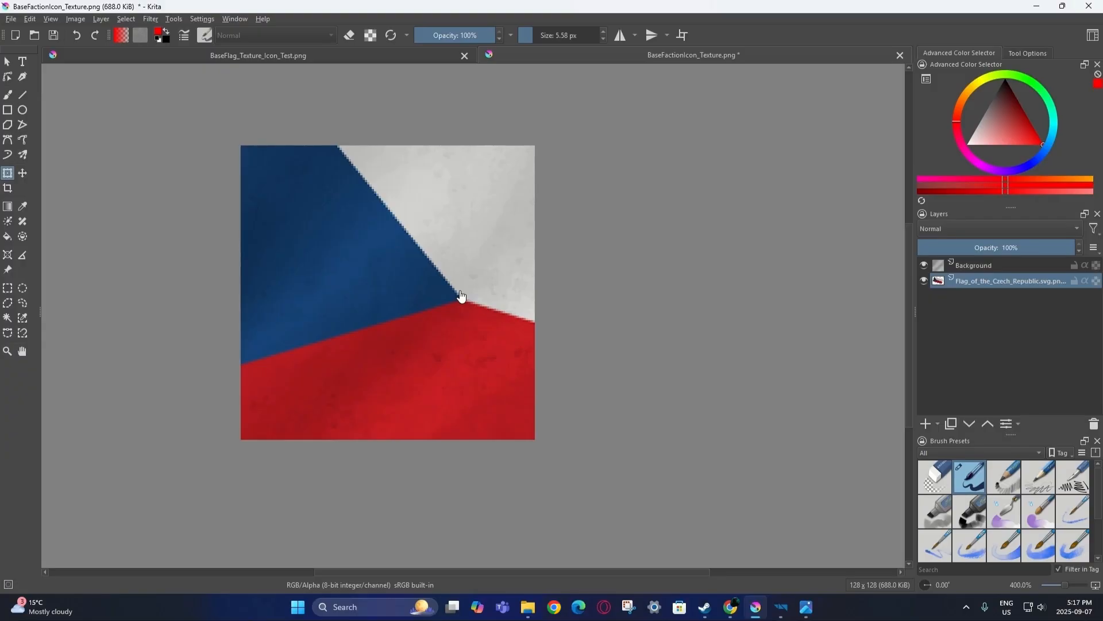
click(11, 19)
Save the icon as BaseFactionIcon_Texture_Test_BCR.png with default PNG export options.
click(38, 87)
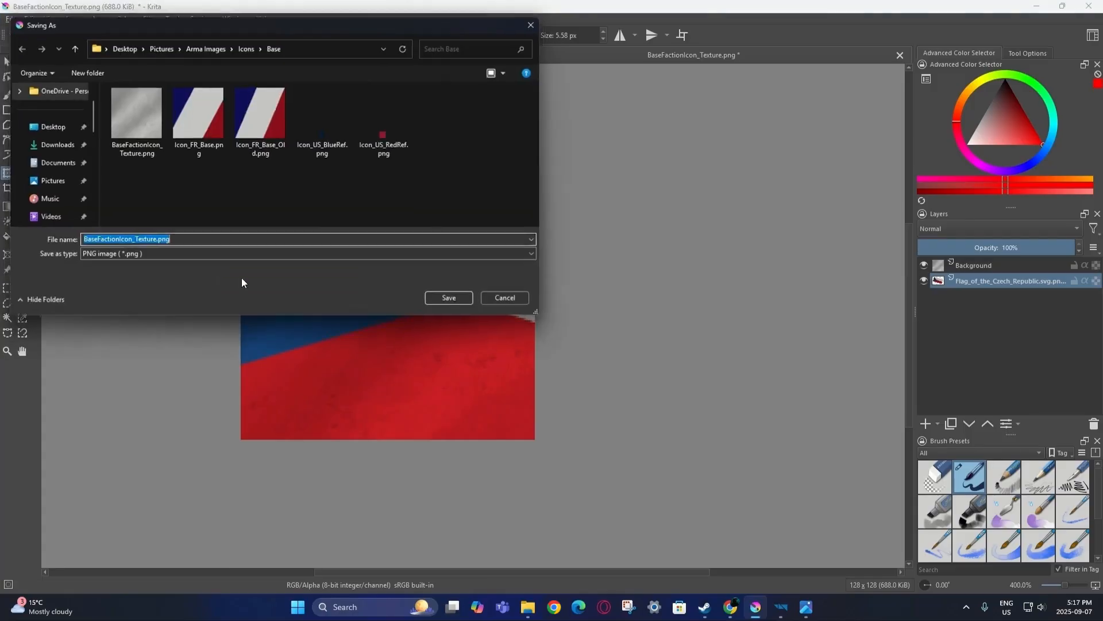
drag(171, 242, 154, 242)
key(BackSpace)
text(_Test_BCR)
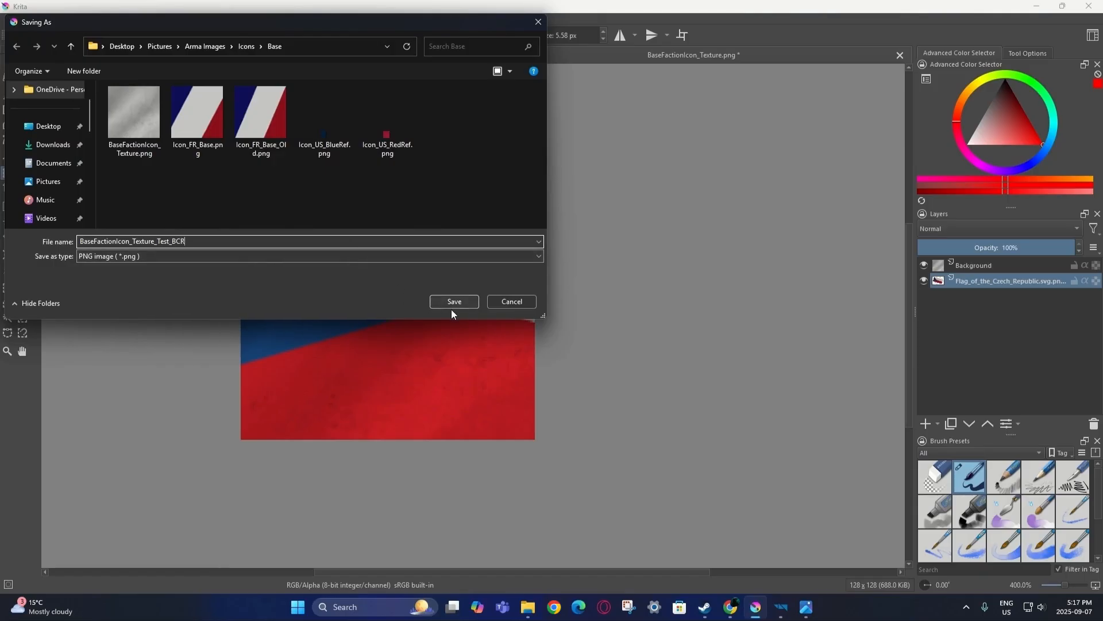
click(454, 302)
click(592, 413)
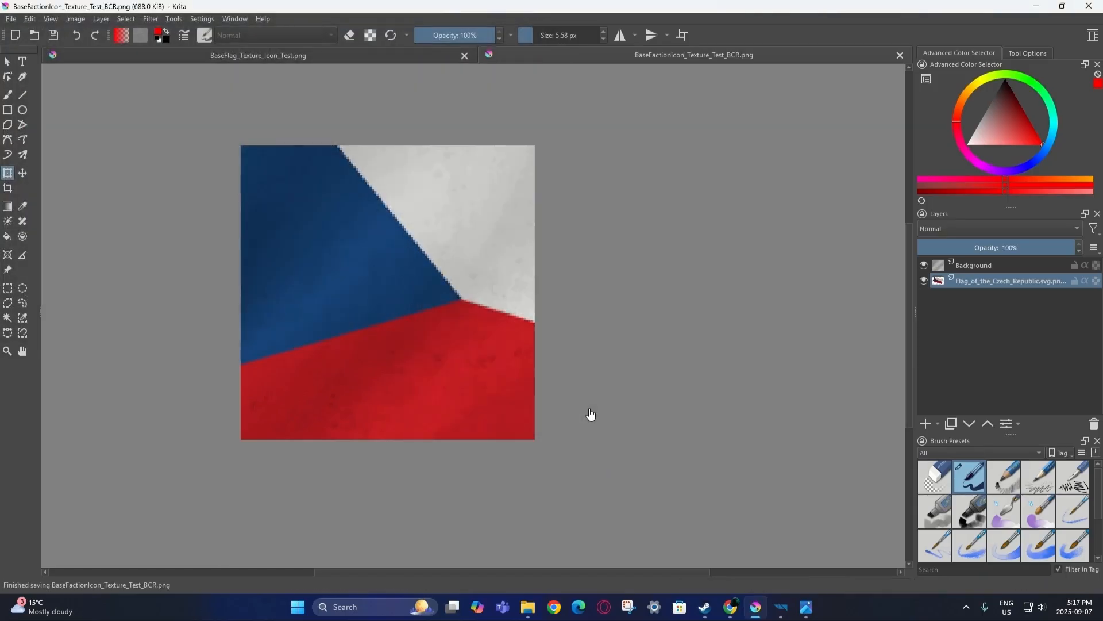
click(788, 609)
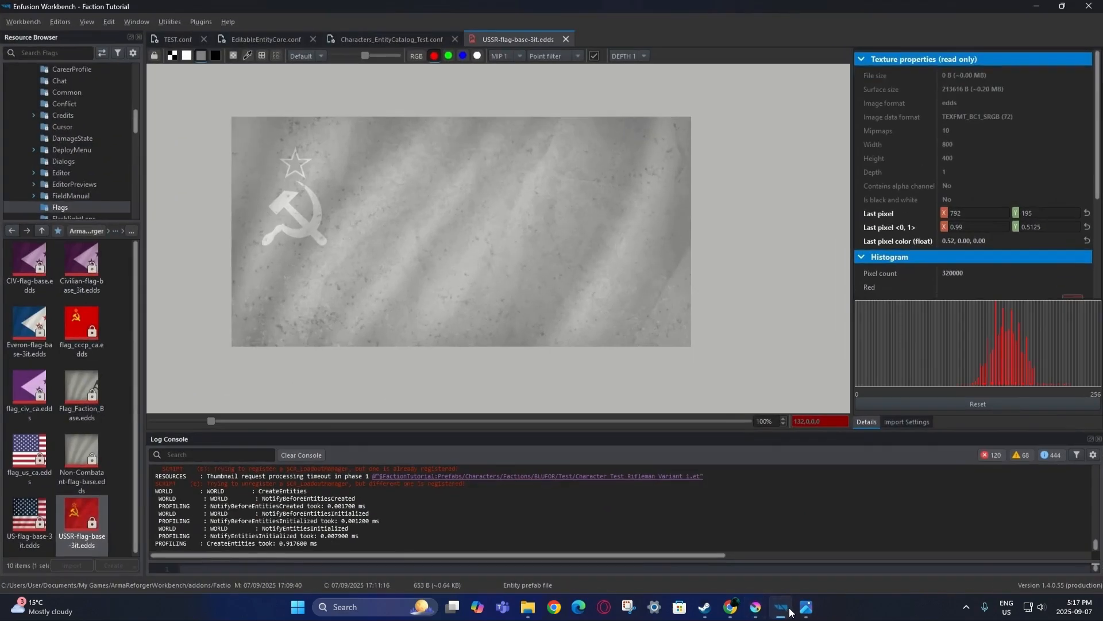
Close the USSR texture preview and locate the FactionTutorial addon in the Resource Browser.
click(567, 39)
click(192, 36)
right_click(192, 36)
click(222, 94)
click(57, 100)
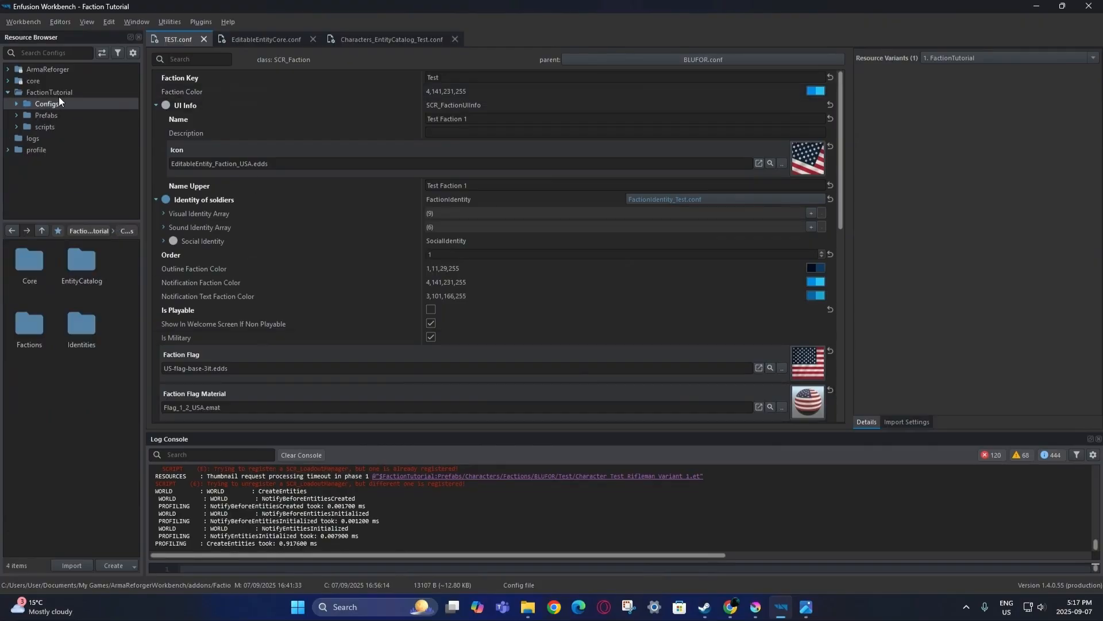
click(66, 94)
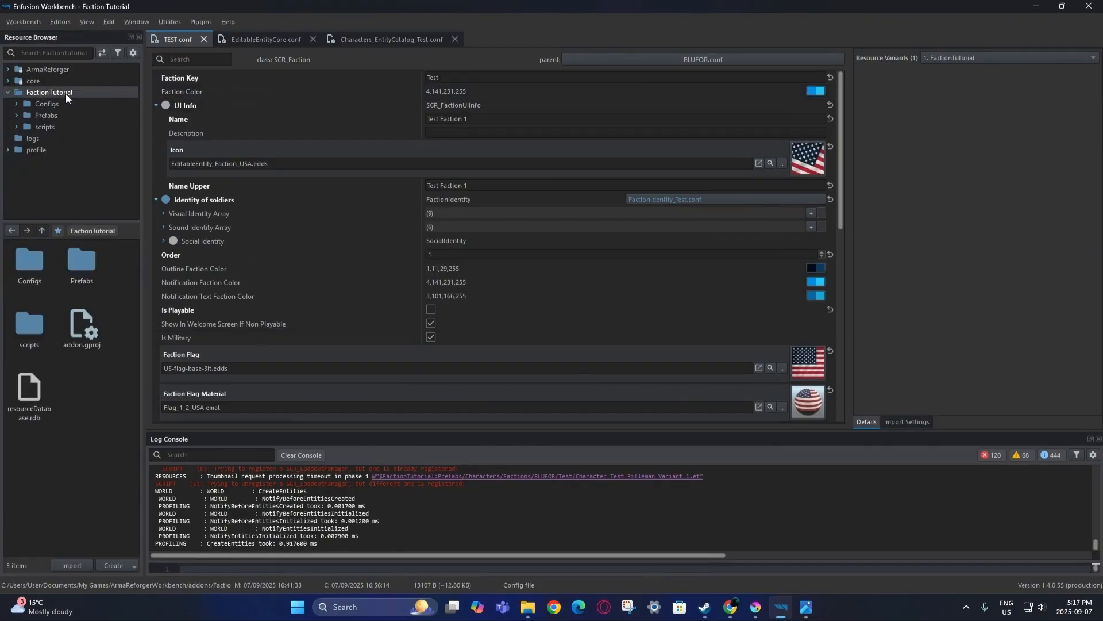
Create a new folder named UI inside FactionTutorial.
right_click(92, 386)
click(123, 435)
right_click(106, 411)
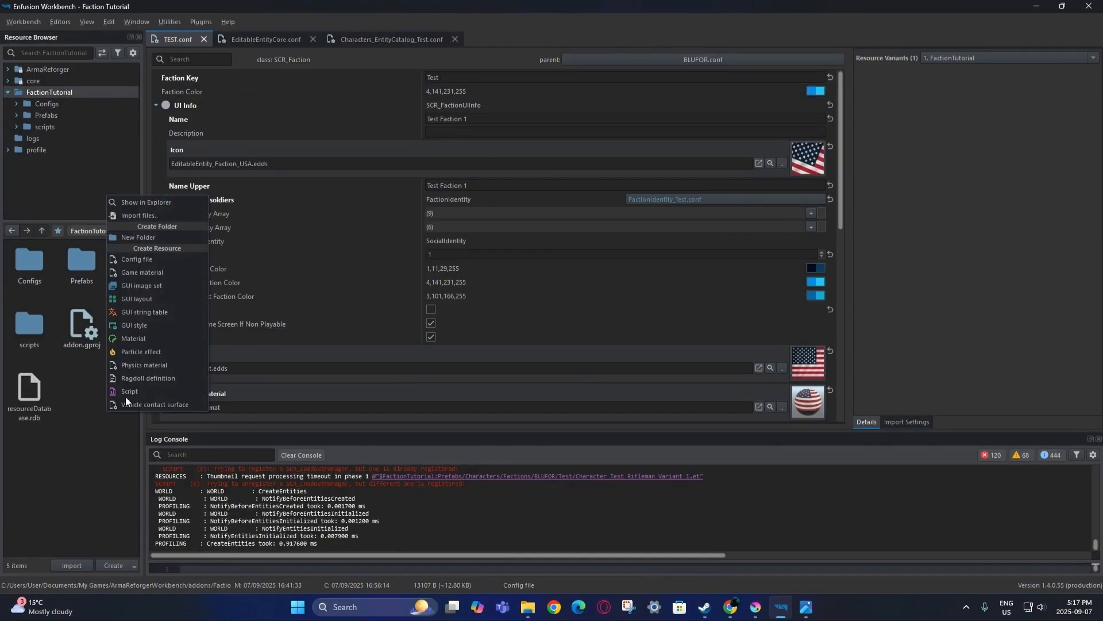
click(122, 236)
text(UI)
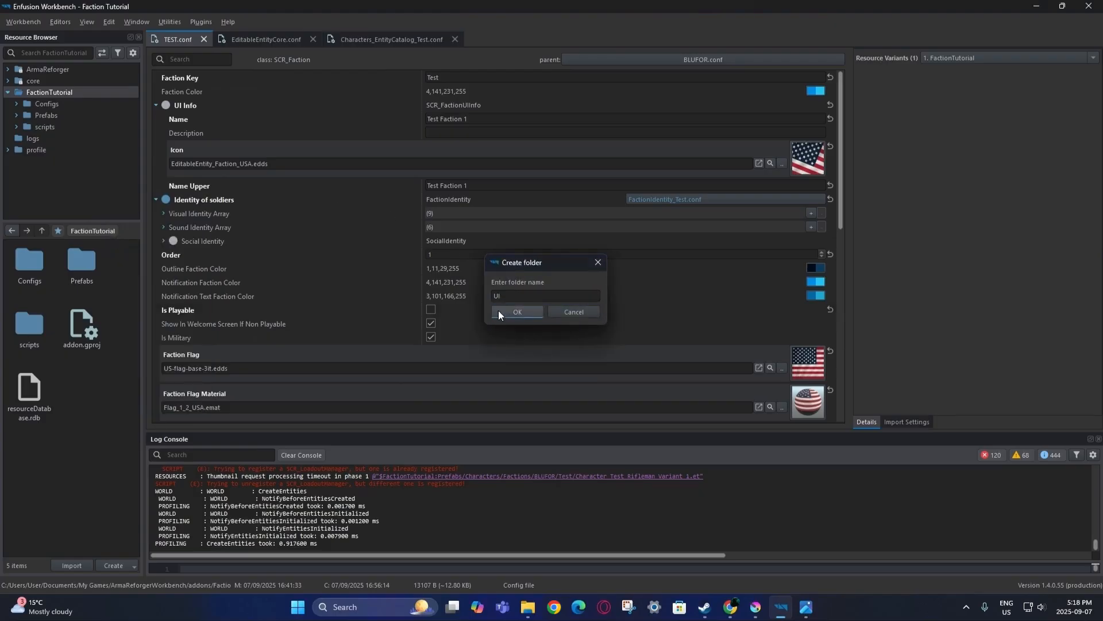
click(498, 311)
Import the BaseFlag_Texture_Icon and BaseFactionIcon Test_BCR PNGs into the UI folder.
double_click(87, 333)
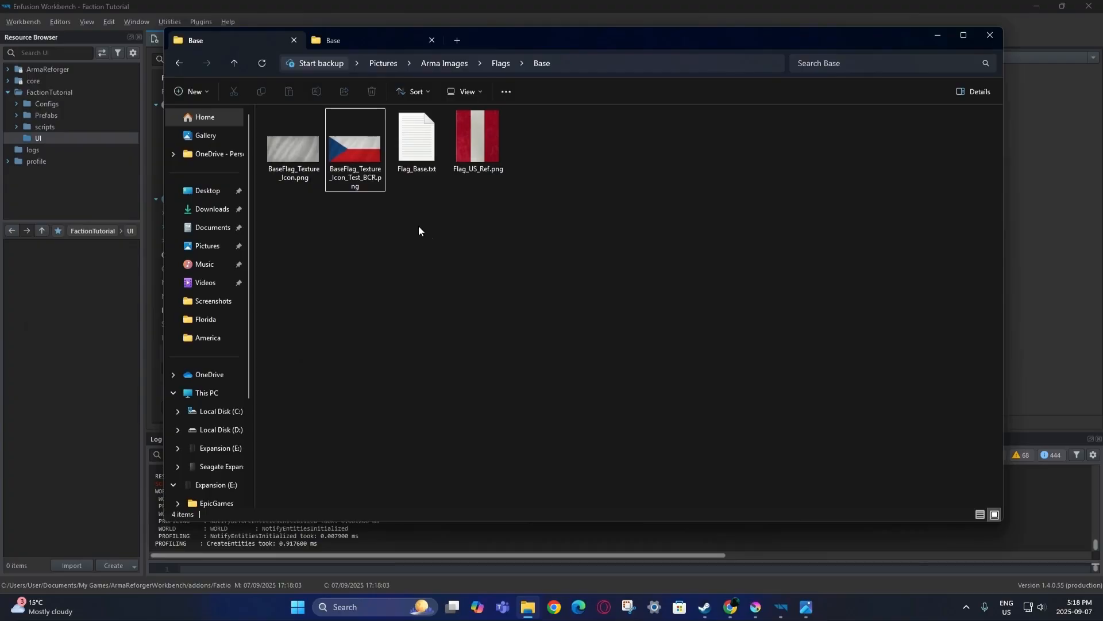
drag(365, 153, 44, 327)
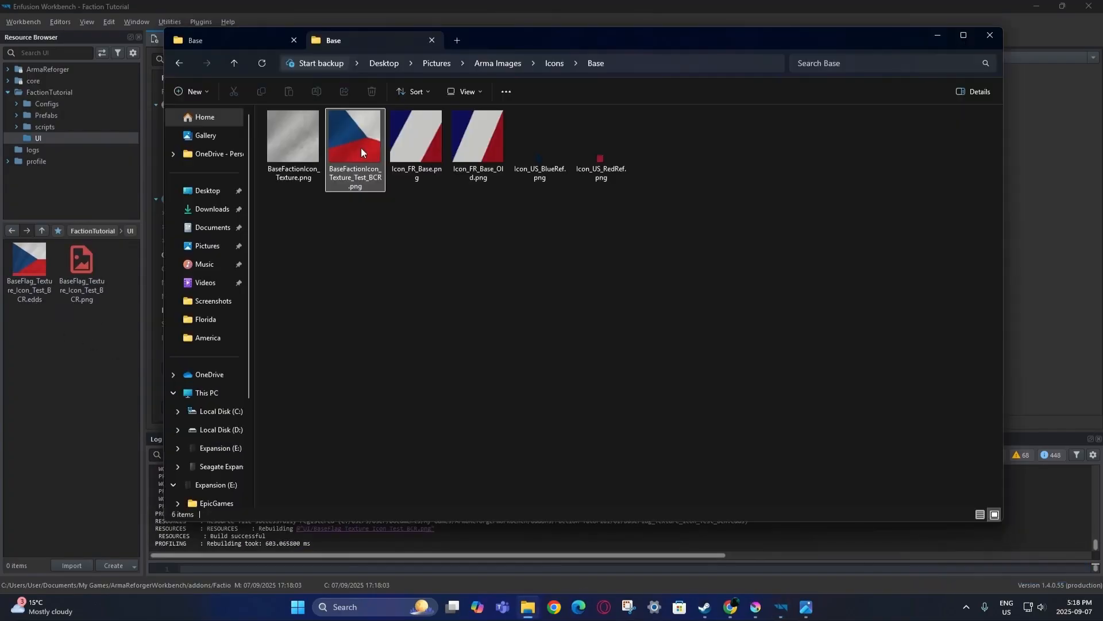
drag(361, 147, 52, 374)
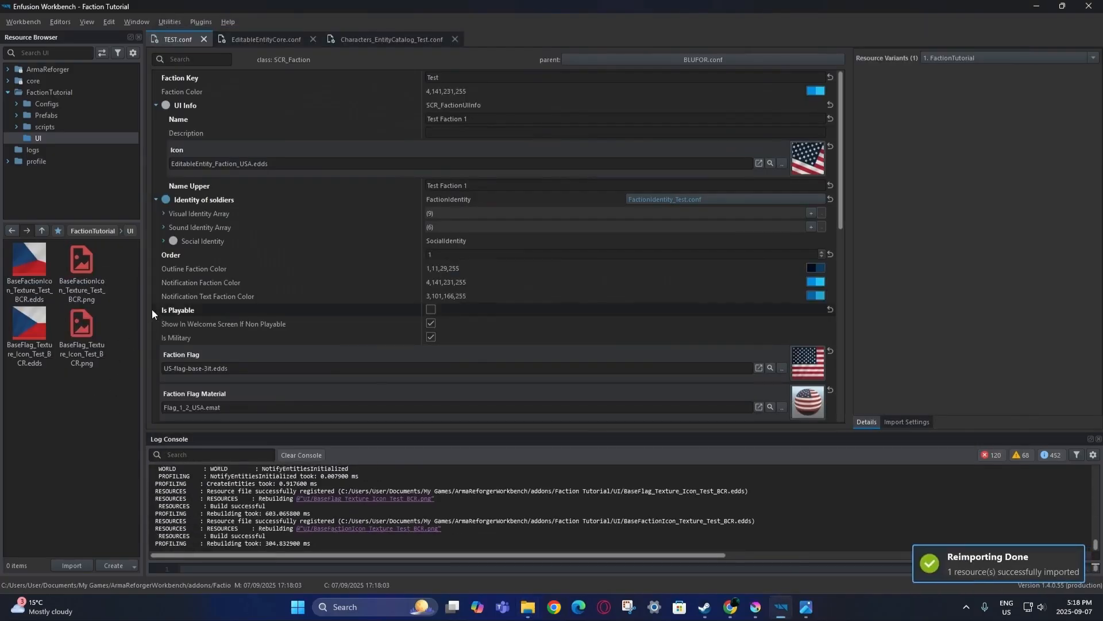
Assign the Czech flag textures to Icon and Faction Flag in TEST.conf and save it.
drag(47, 295, 364, 166)
scroll(347, 212, down, 3)
drag(29, 333, 362, 260)
scroll(356, 264, up, 3)
click(17, 21)
click(27, 40)
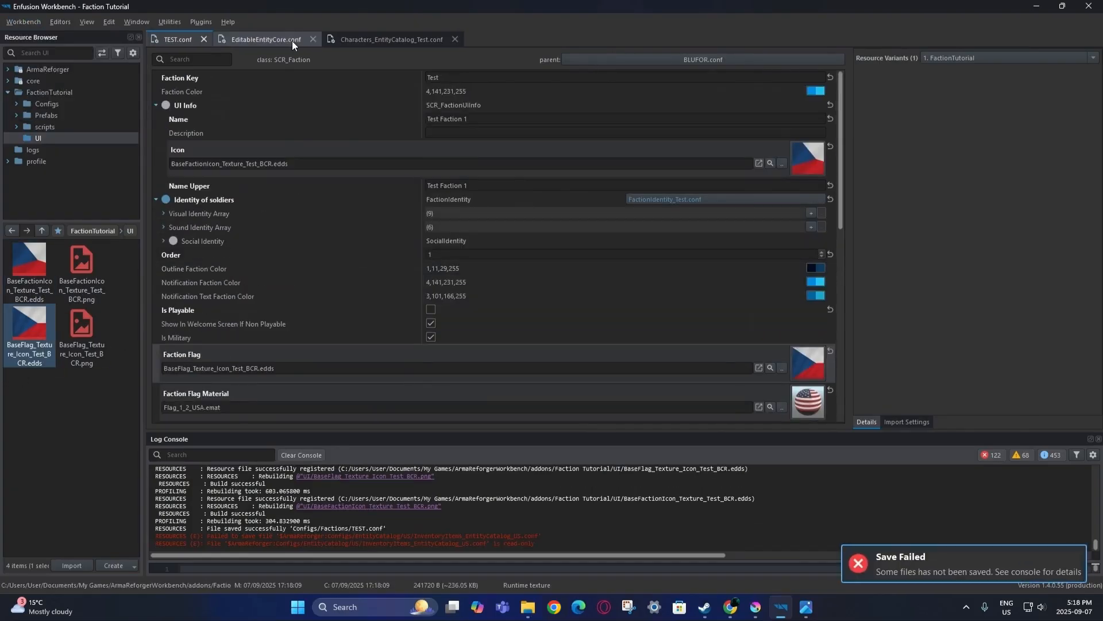
Set FACTION_TEST's icon in EditableEntityCore.conf to BaseFactionIcon_Texture_Test_BCR.edds and save.
click(292, 40)
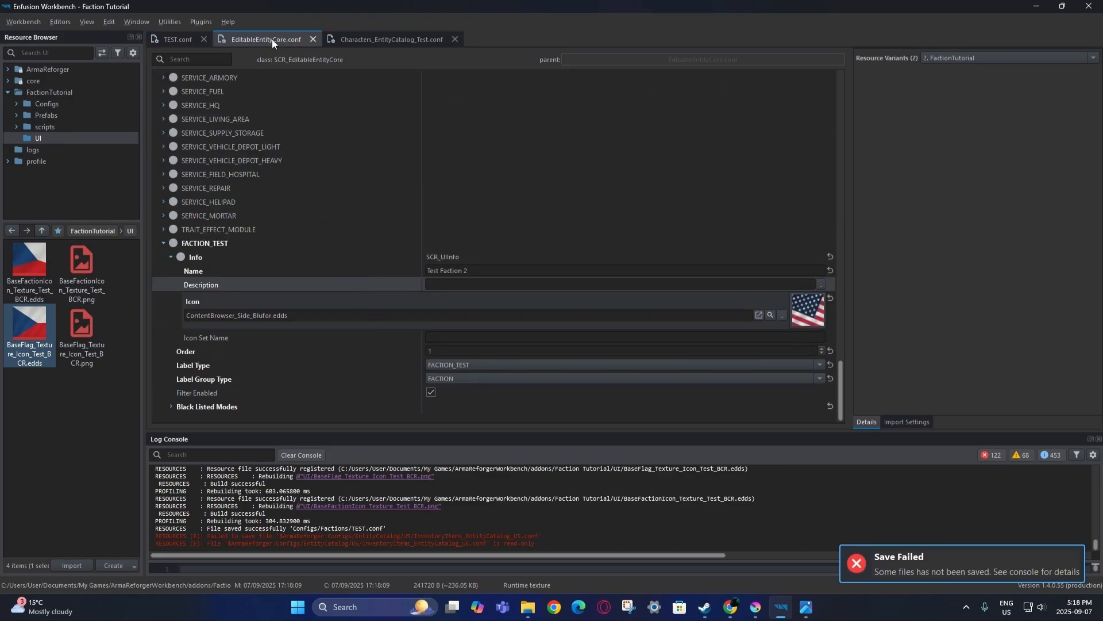
drag(29, 275, 290, 302)
key(ctrl+s)
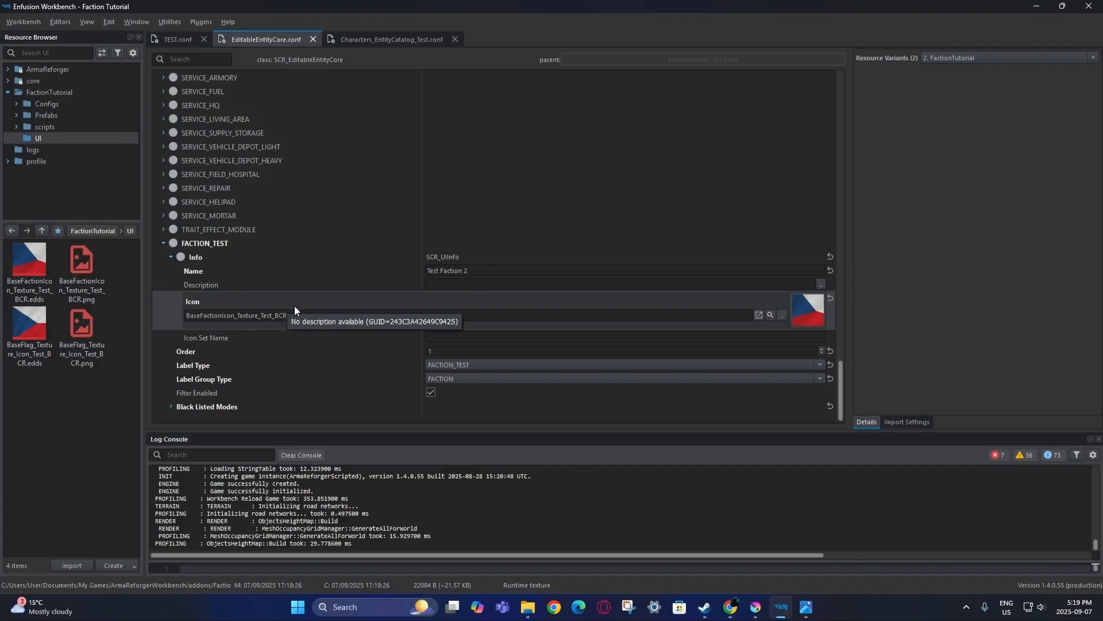
click(61, 23)
click(71, 32)
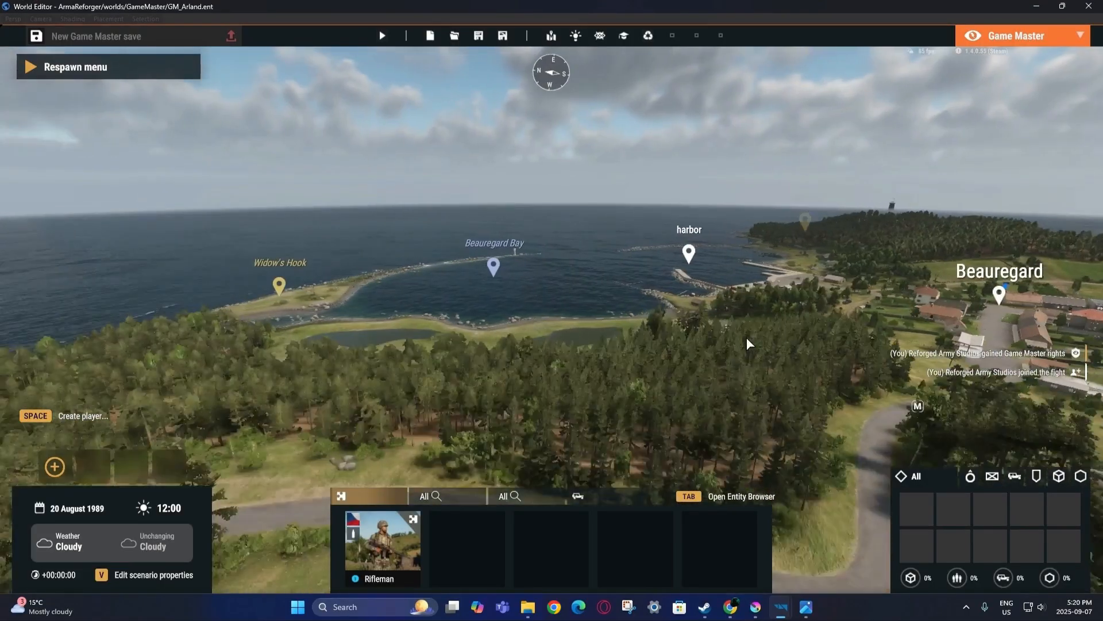
Fly the Game Master camera toward the road and check the Entity Browser lists Test Faction 2.
right_drag(747, 343, 601, 402)
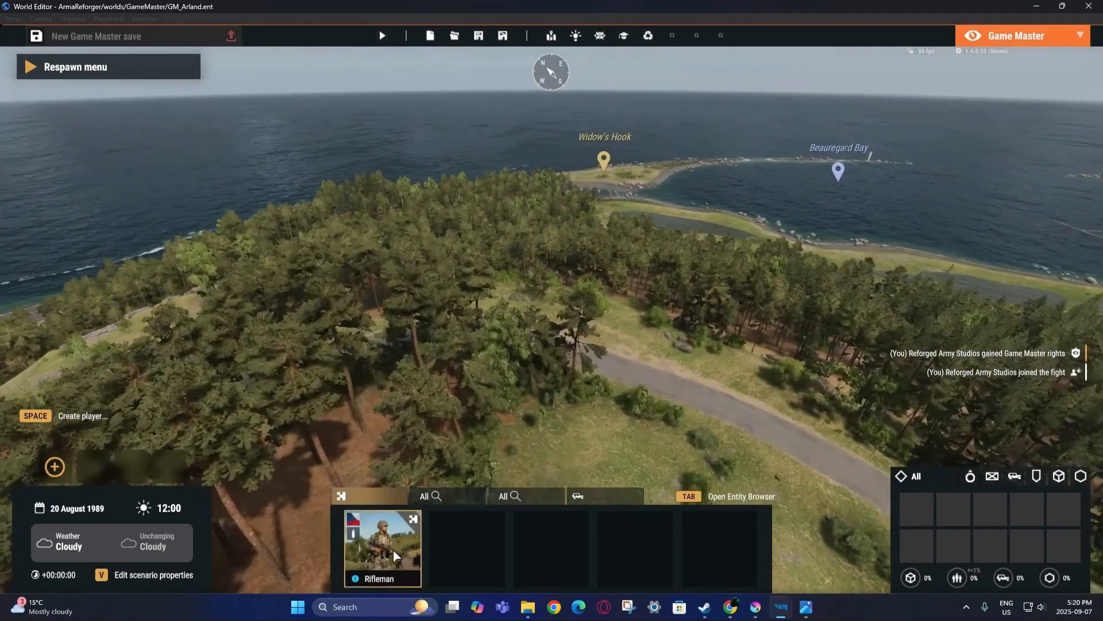
key(w)
right_drag(694, 342, 618, 299)
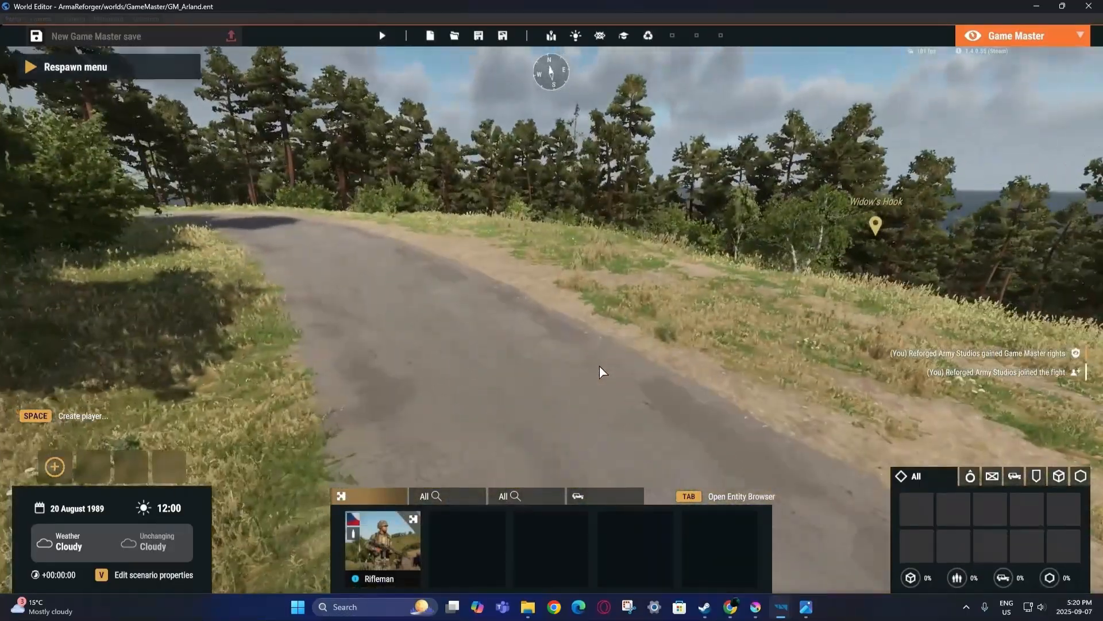
key(Tab)
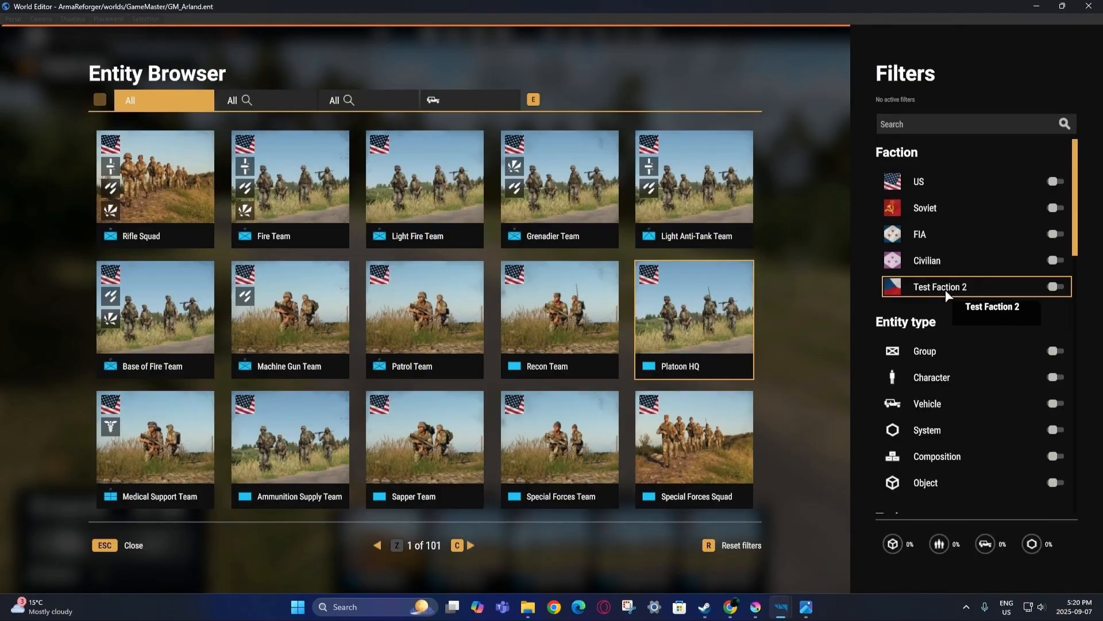
key(Escape)
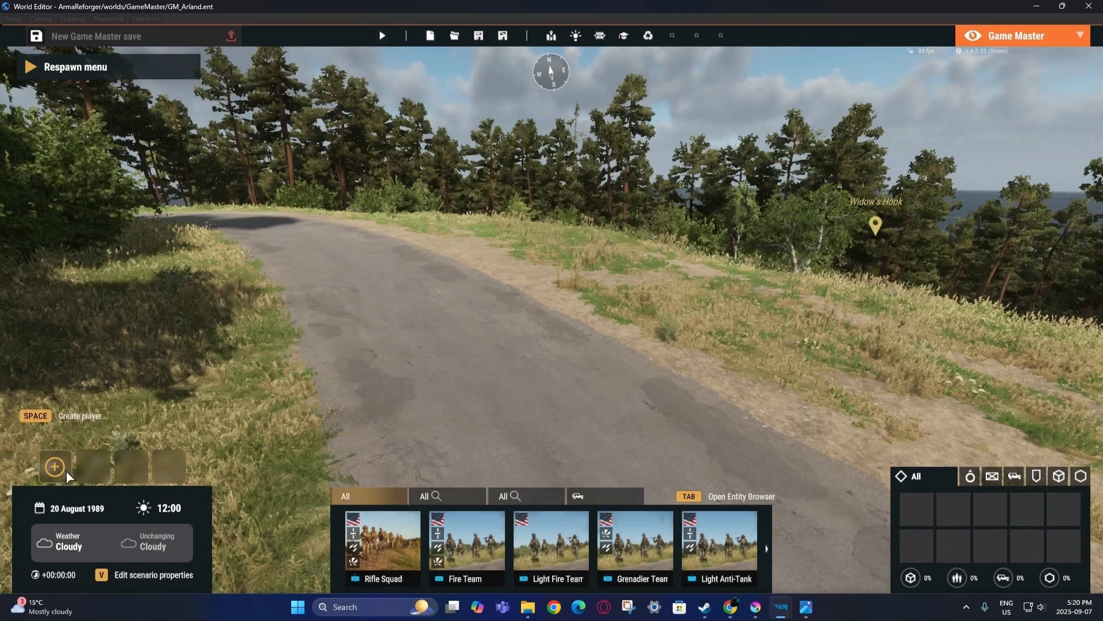
key(v)
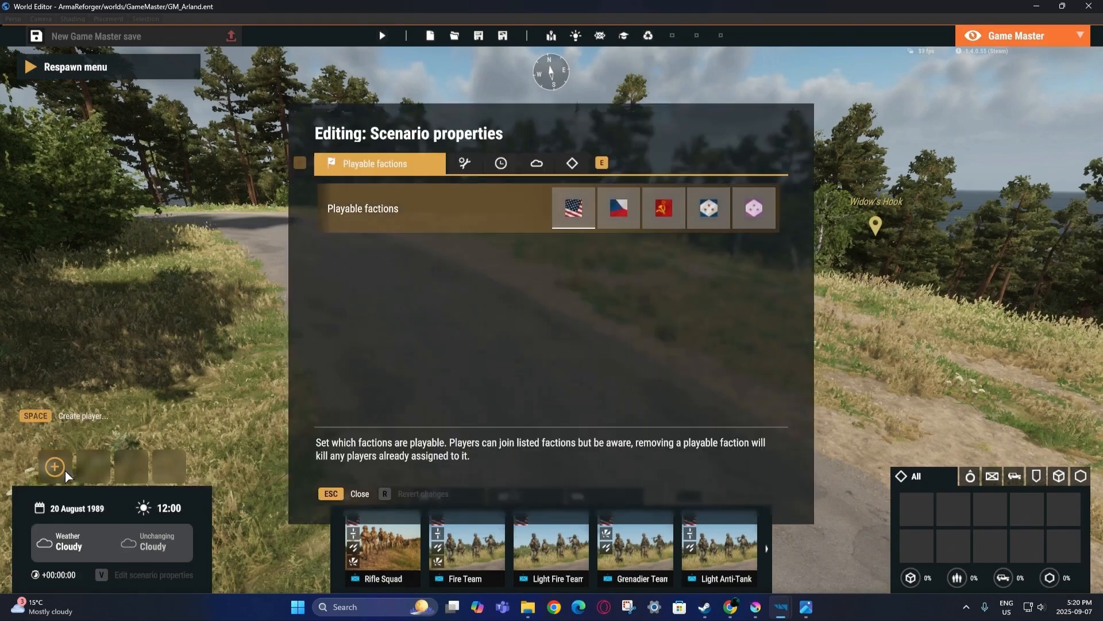
Make the Czech faction playable and place its spawn point on the road.
click(613, 221)
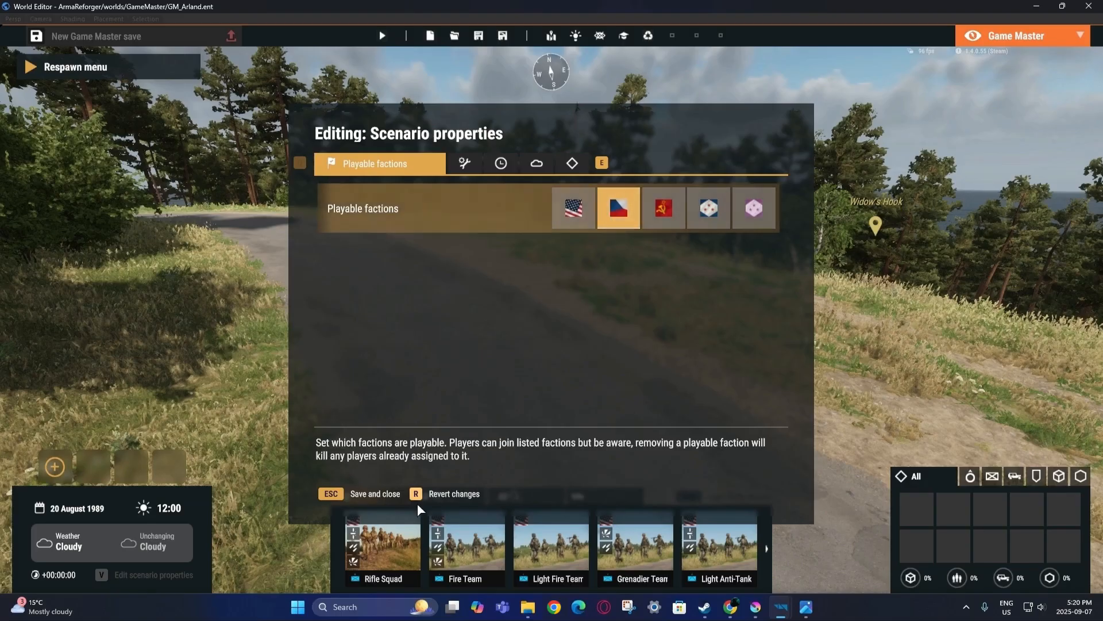
key(Escape)
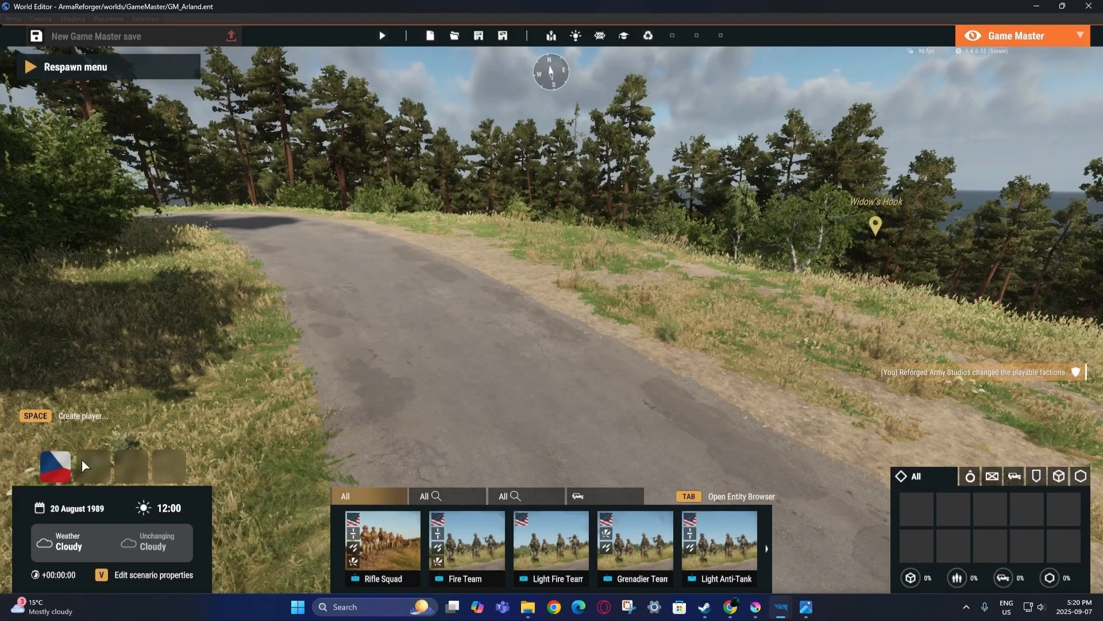
click(55, 465)
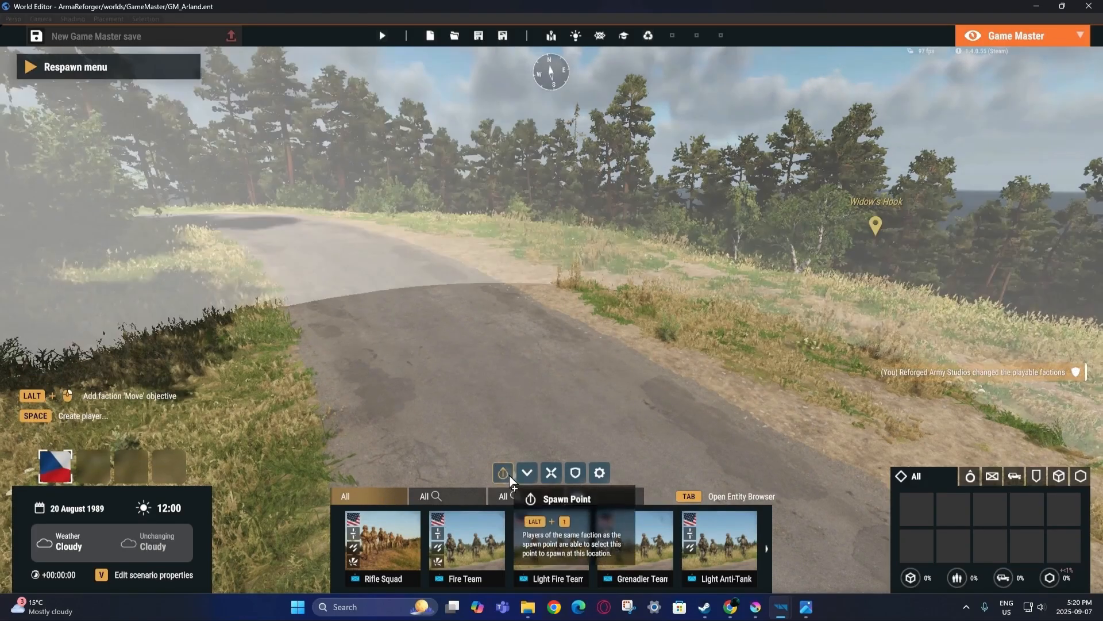
click(503, 473)
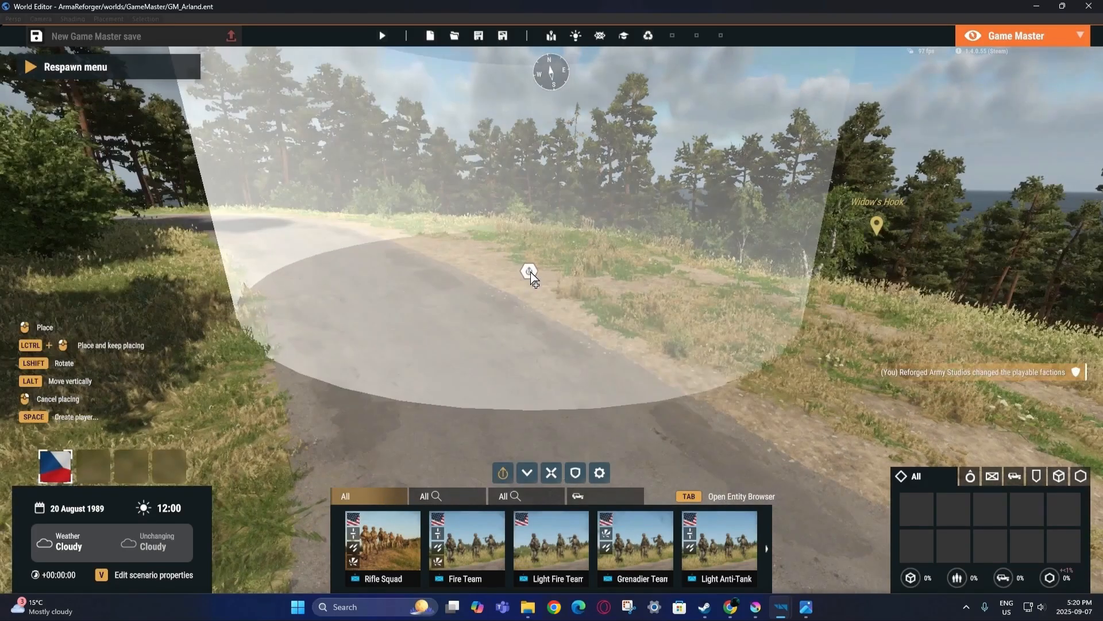
click(527, 262)
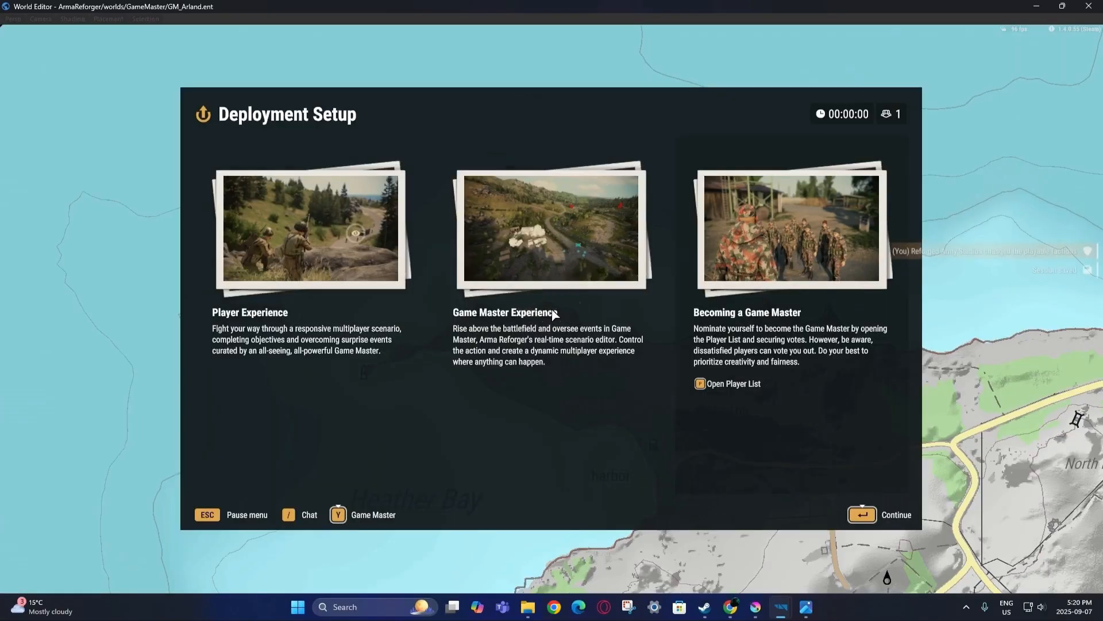
Join Test Faction 1 as leader of the Atlas Red 1 group.
click(855, 516)
click(284, 183)
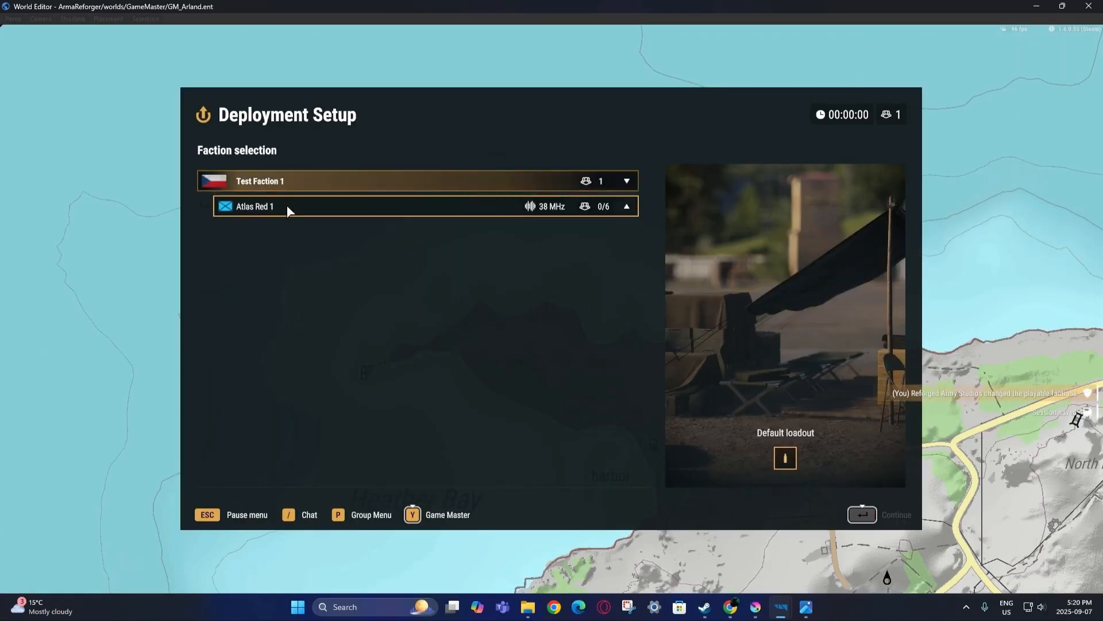
click(288, 205)
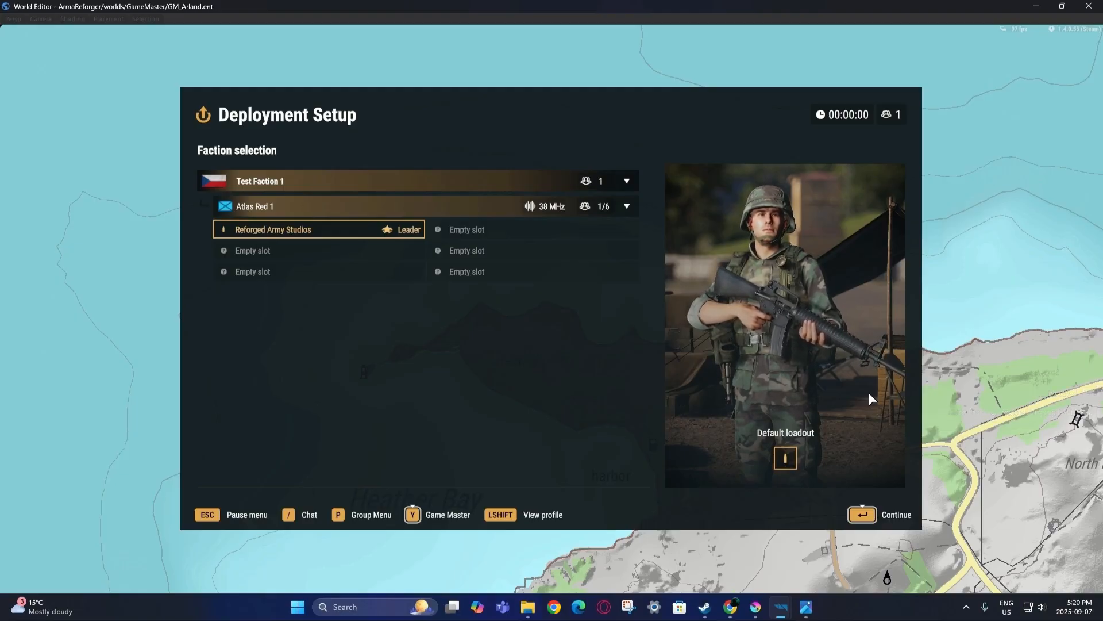
Back in Game Master, filter the Entity Browser to Test Faction 2.
click(442, 514)
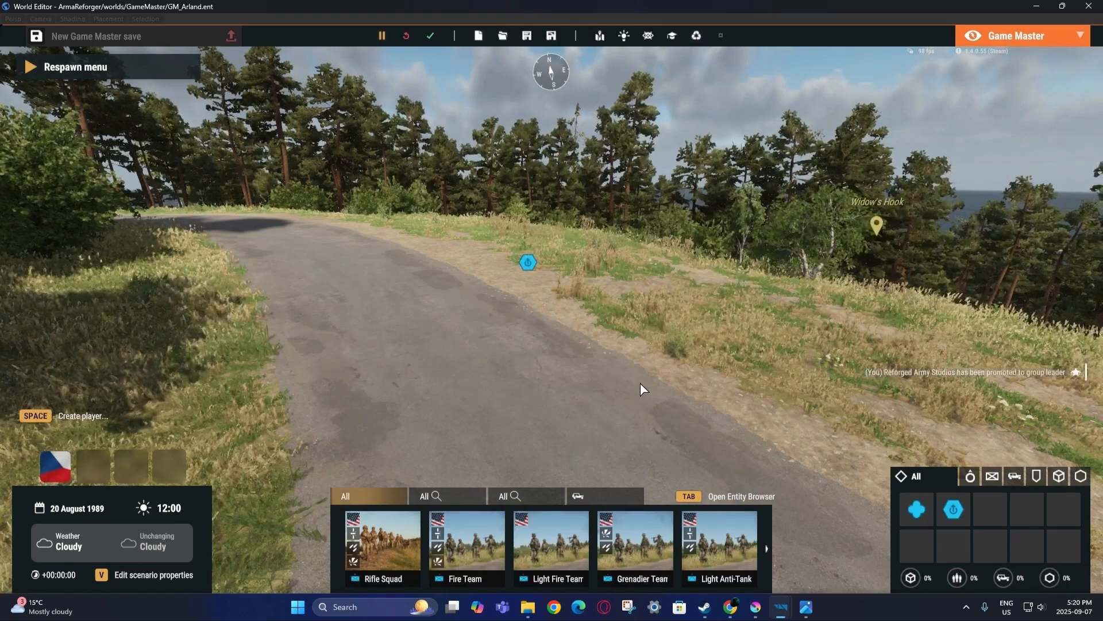
key(Tab)
click(938, 291)
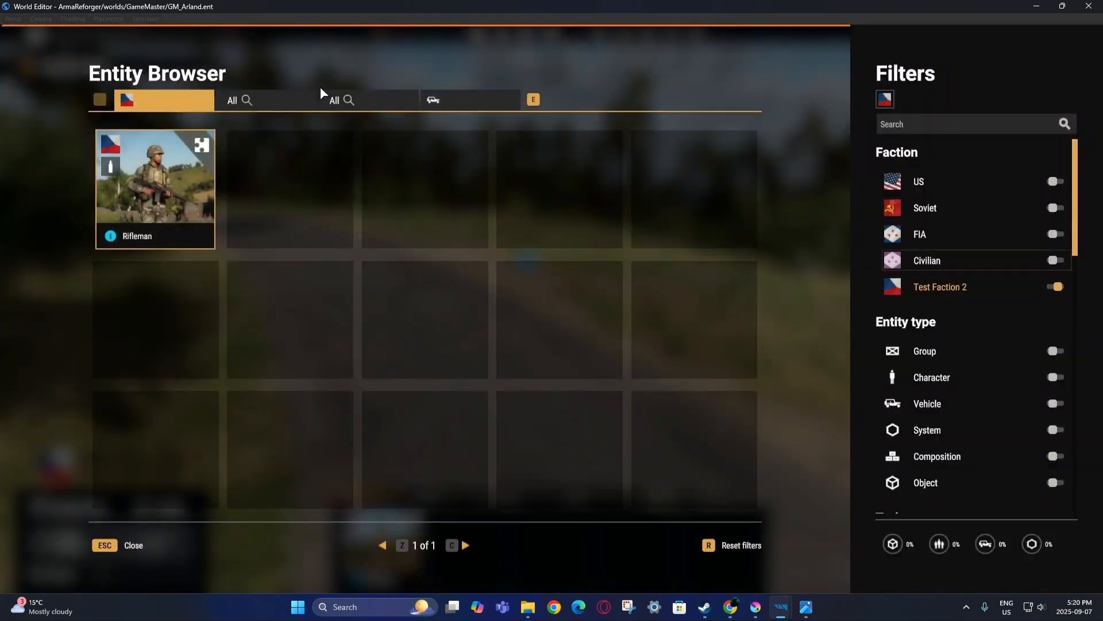